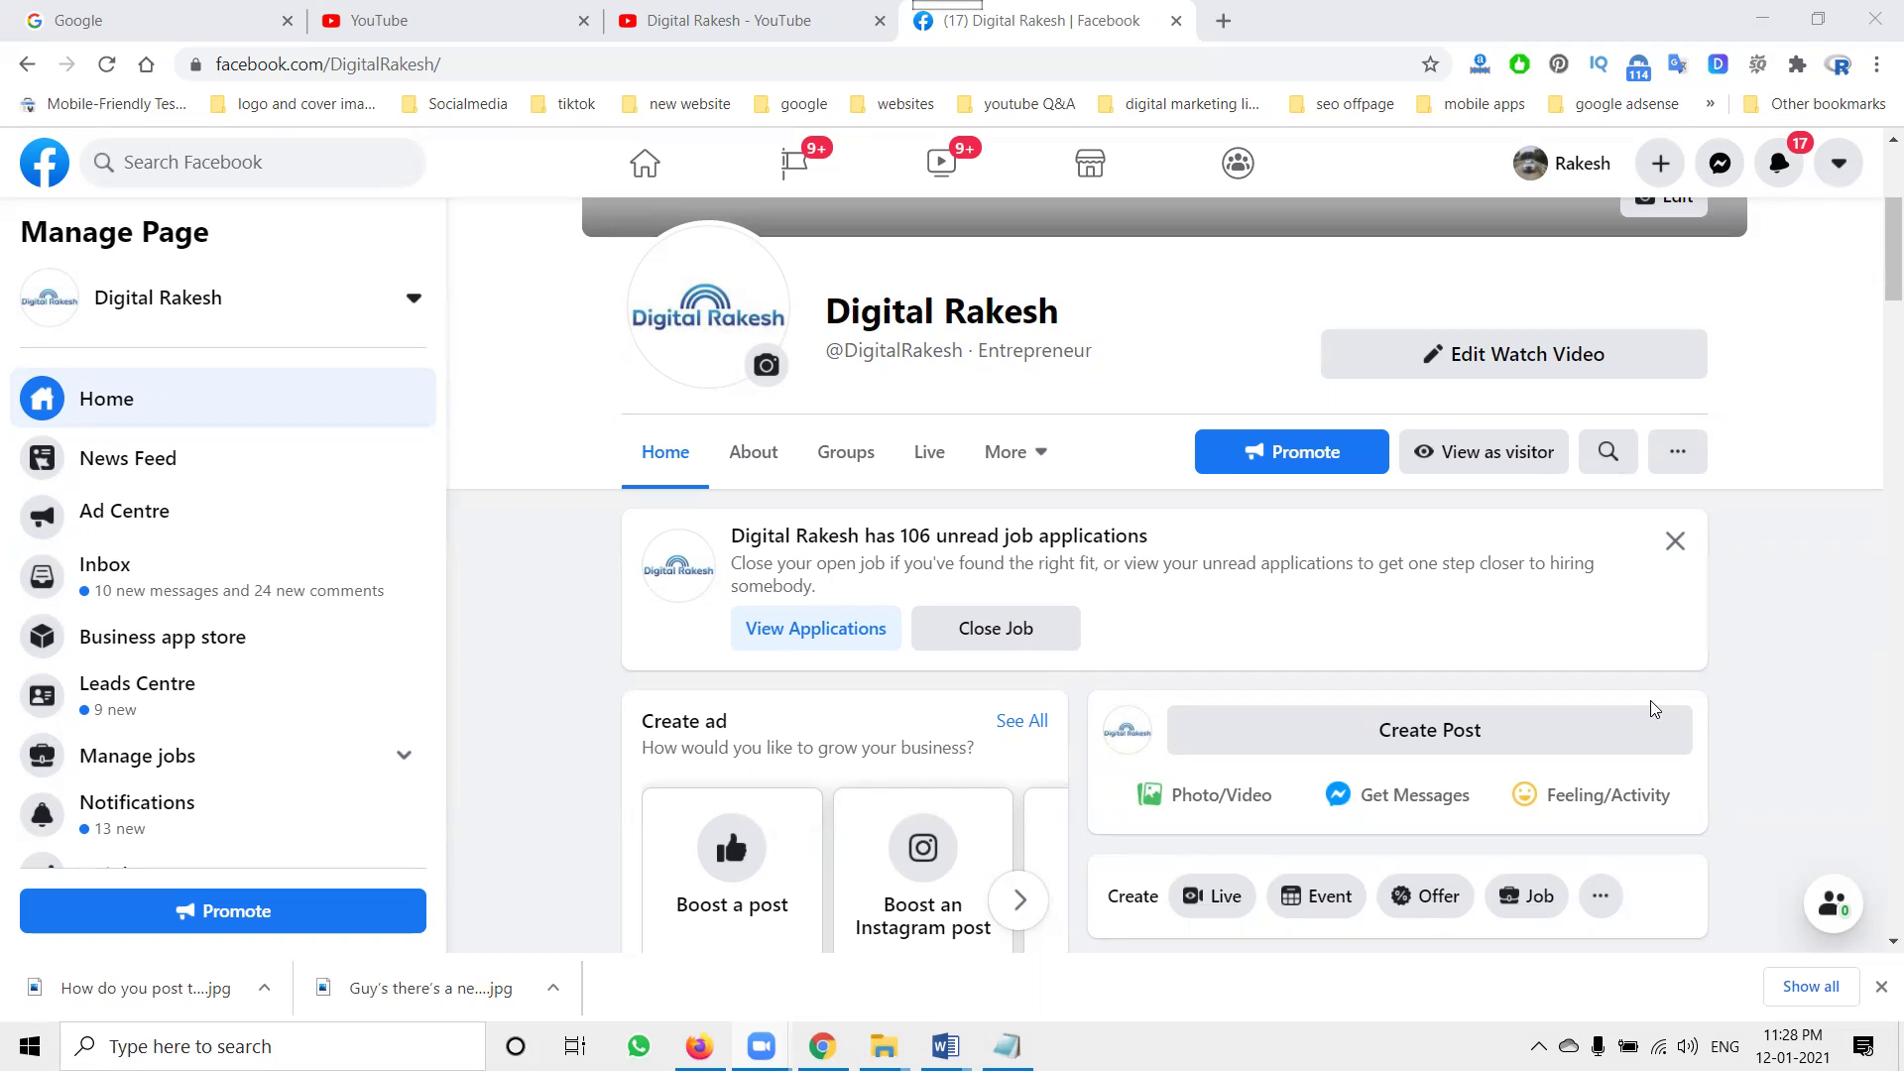
# Start a new page post with a photo/video attachment and browse to the zoom folder on DATA (D:)
pyautogui.click(1425, 734)
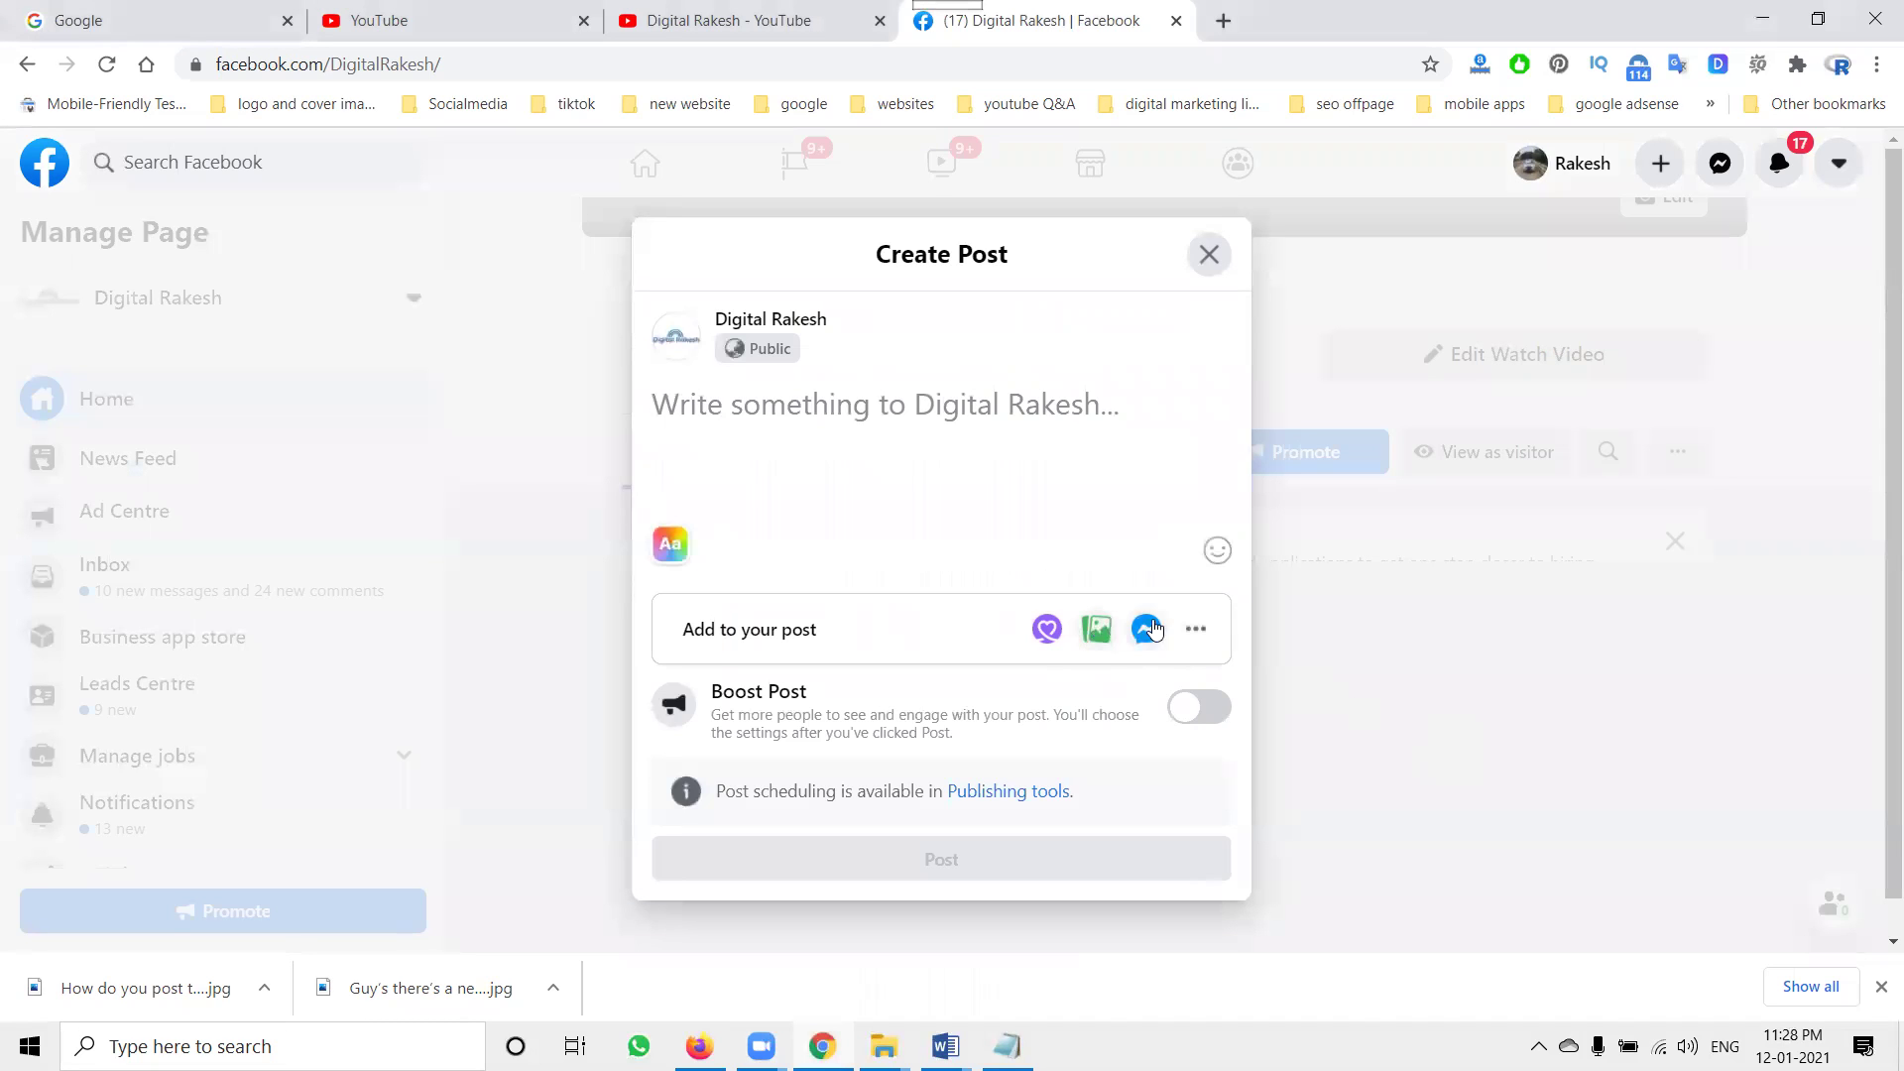
pyautogui.click(1208, 631)
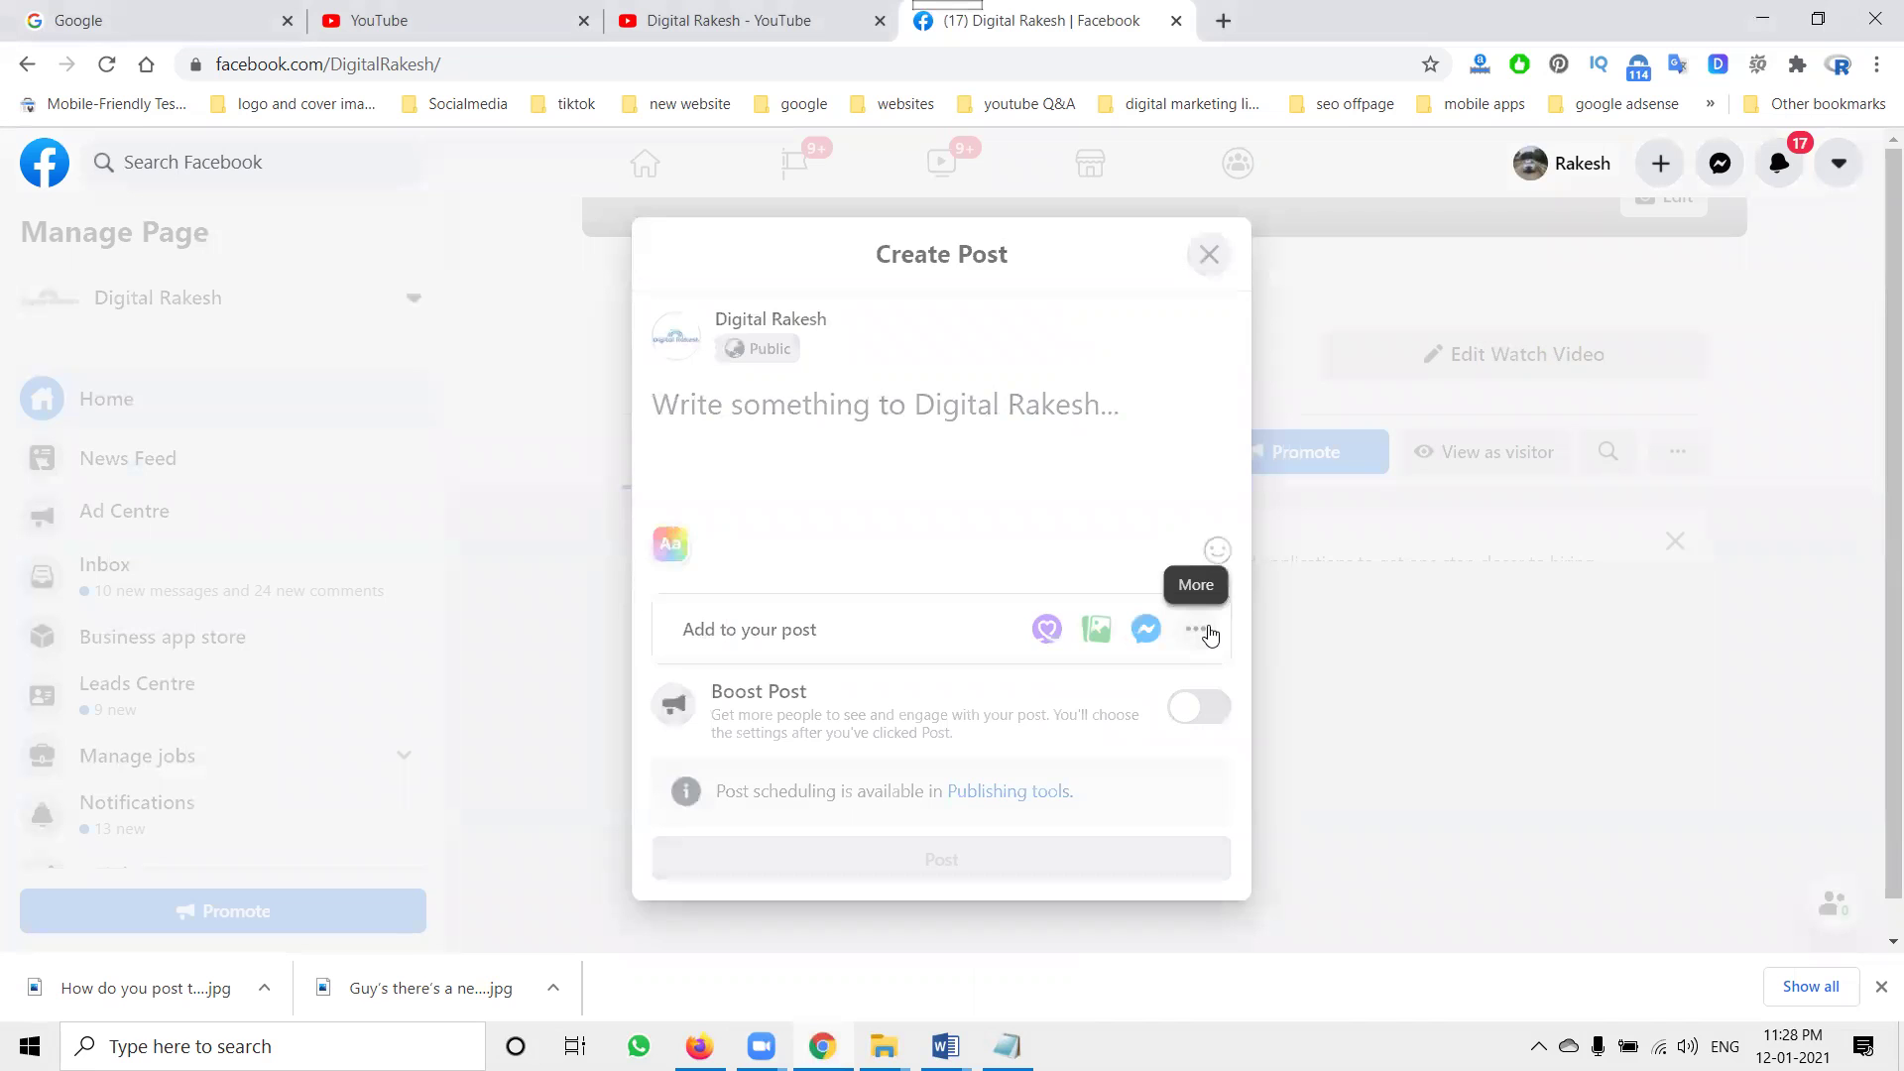
pyautogui.click(1007, 343)
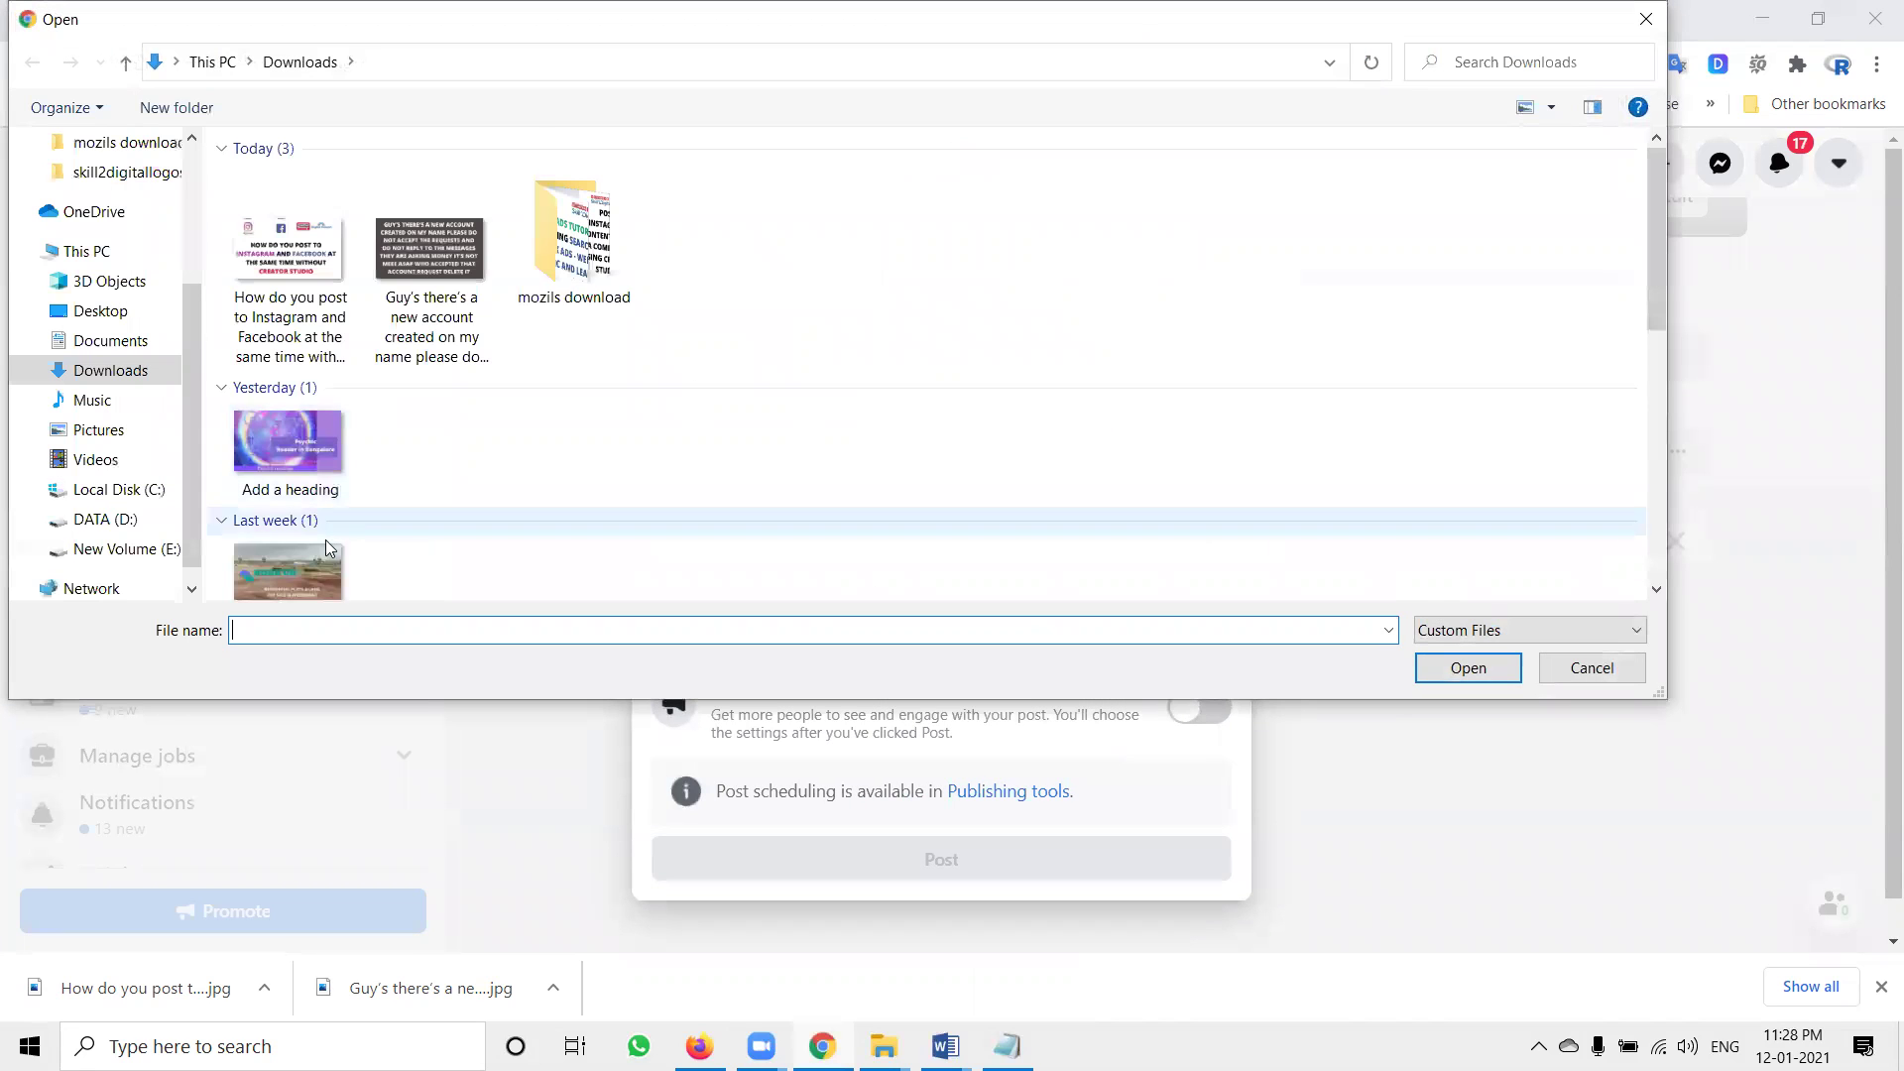
pyautogui.click(117, 518)
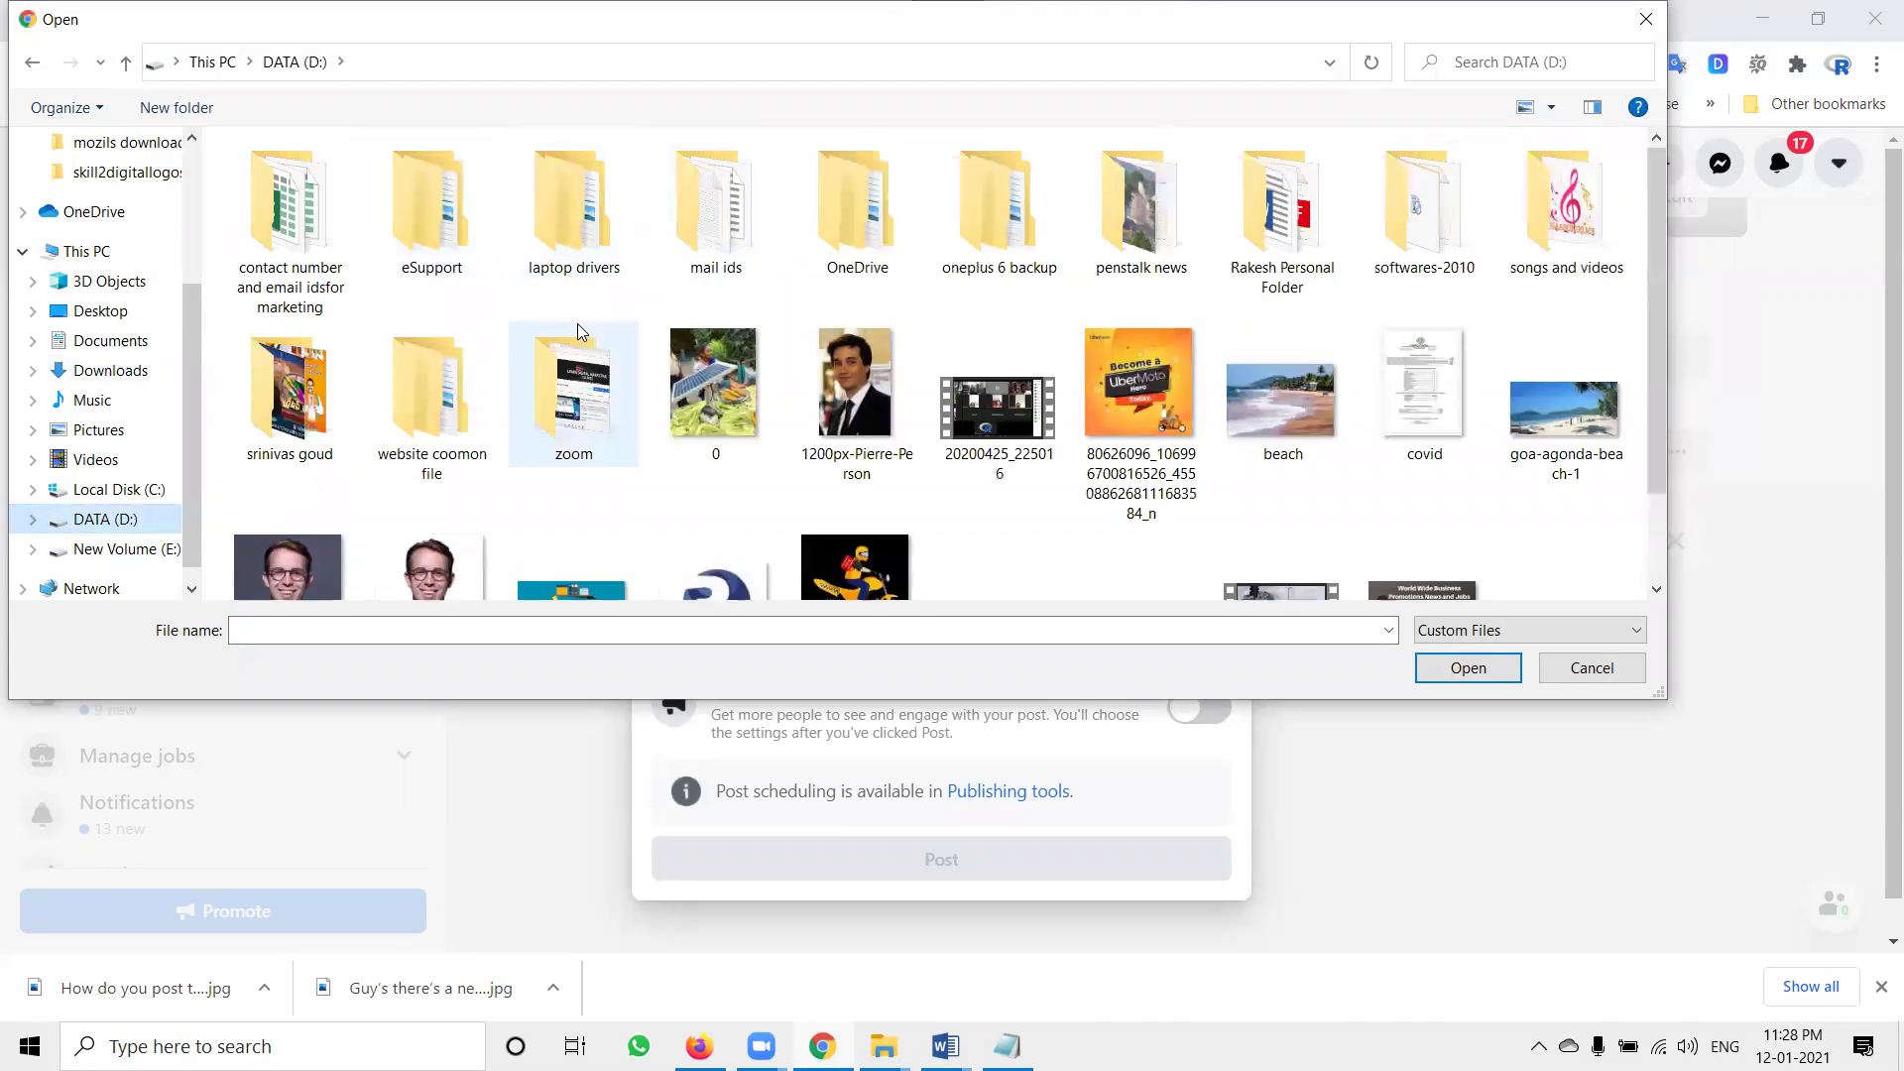
pyautogui.doubleClick(567, 417)
pyautogui.scroll(-1, 1013, 395)
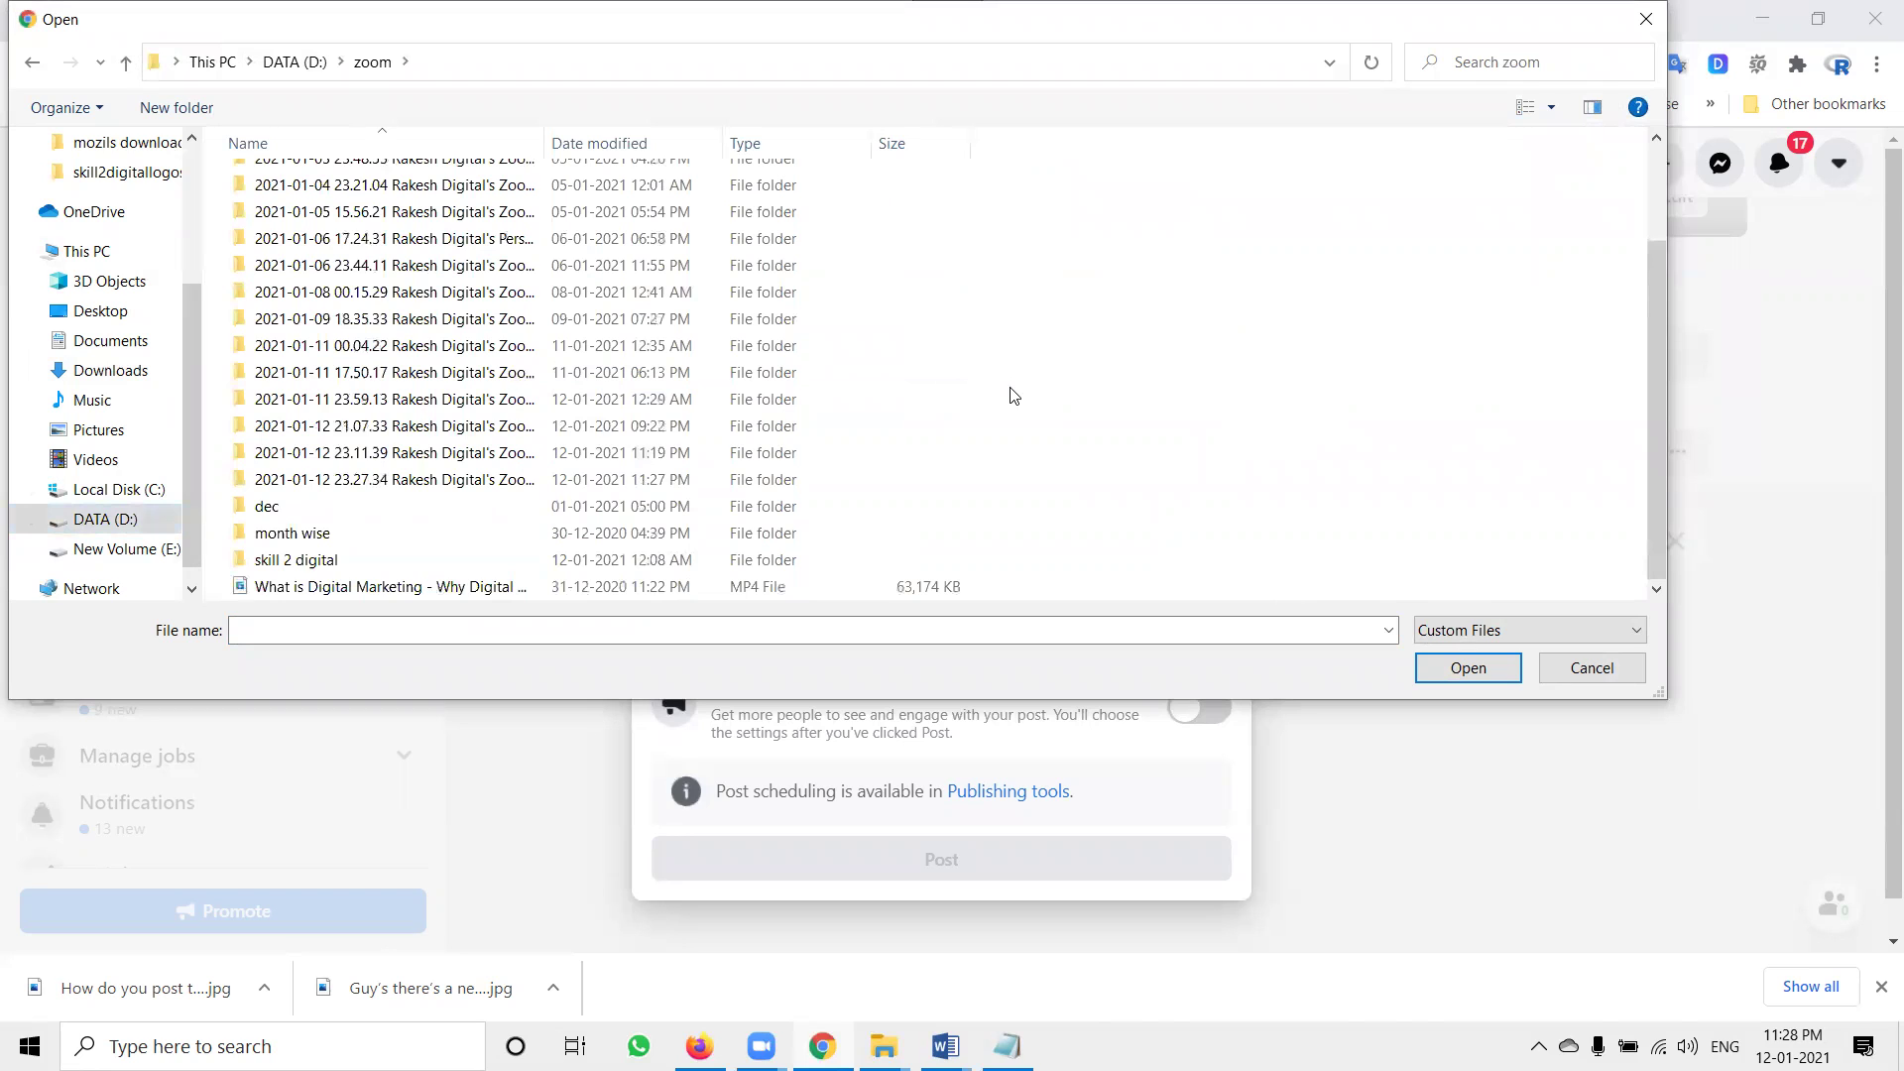
# In the 2021-01-12 21.07.33 meeting folder, copy the file name of the video about posting without creator studio and upload that video
pyautogui.doubleClick(459, 454)
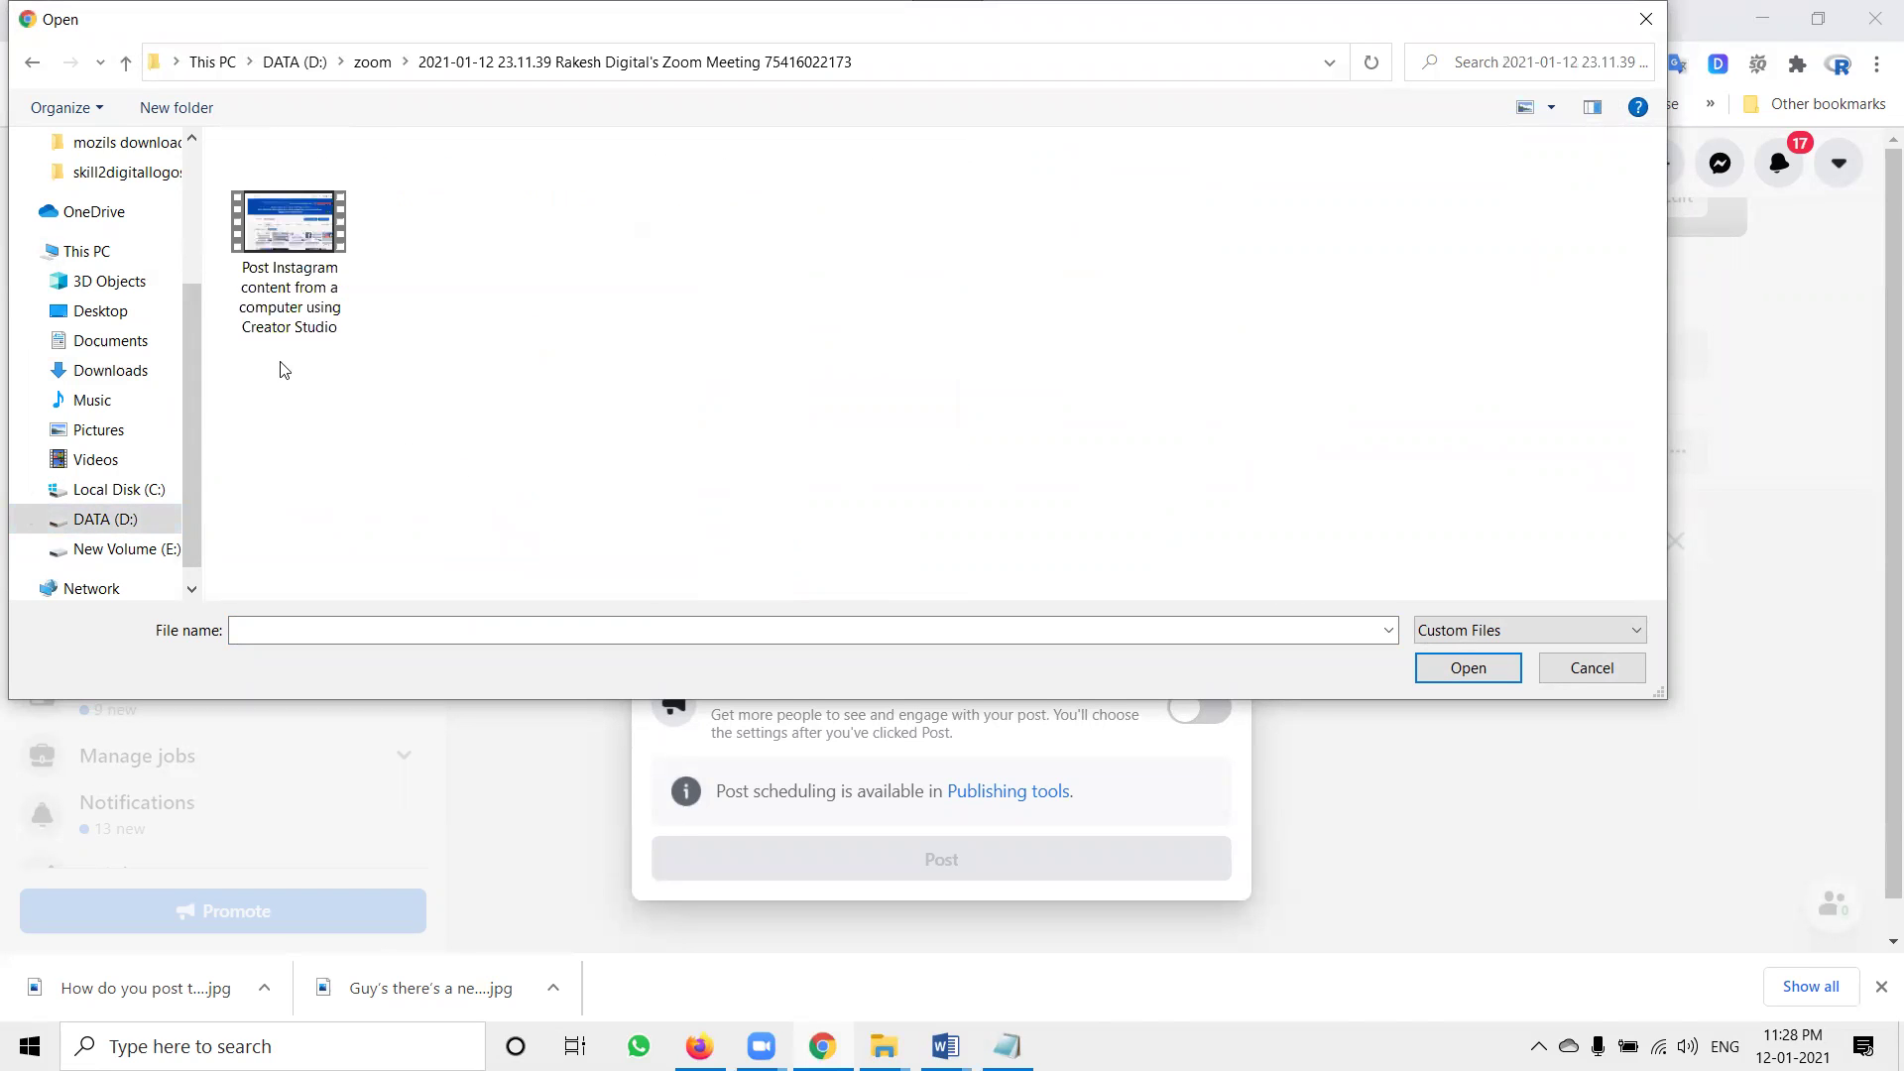
pyautogui.click(372, 61)
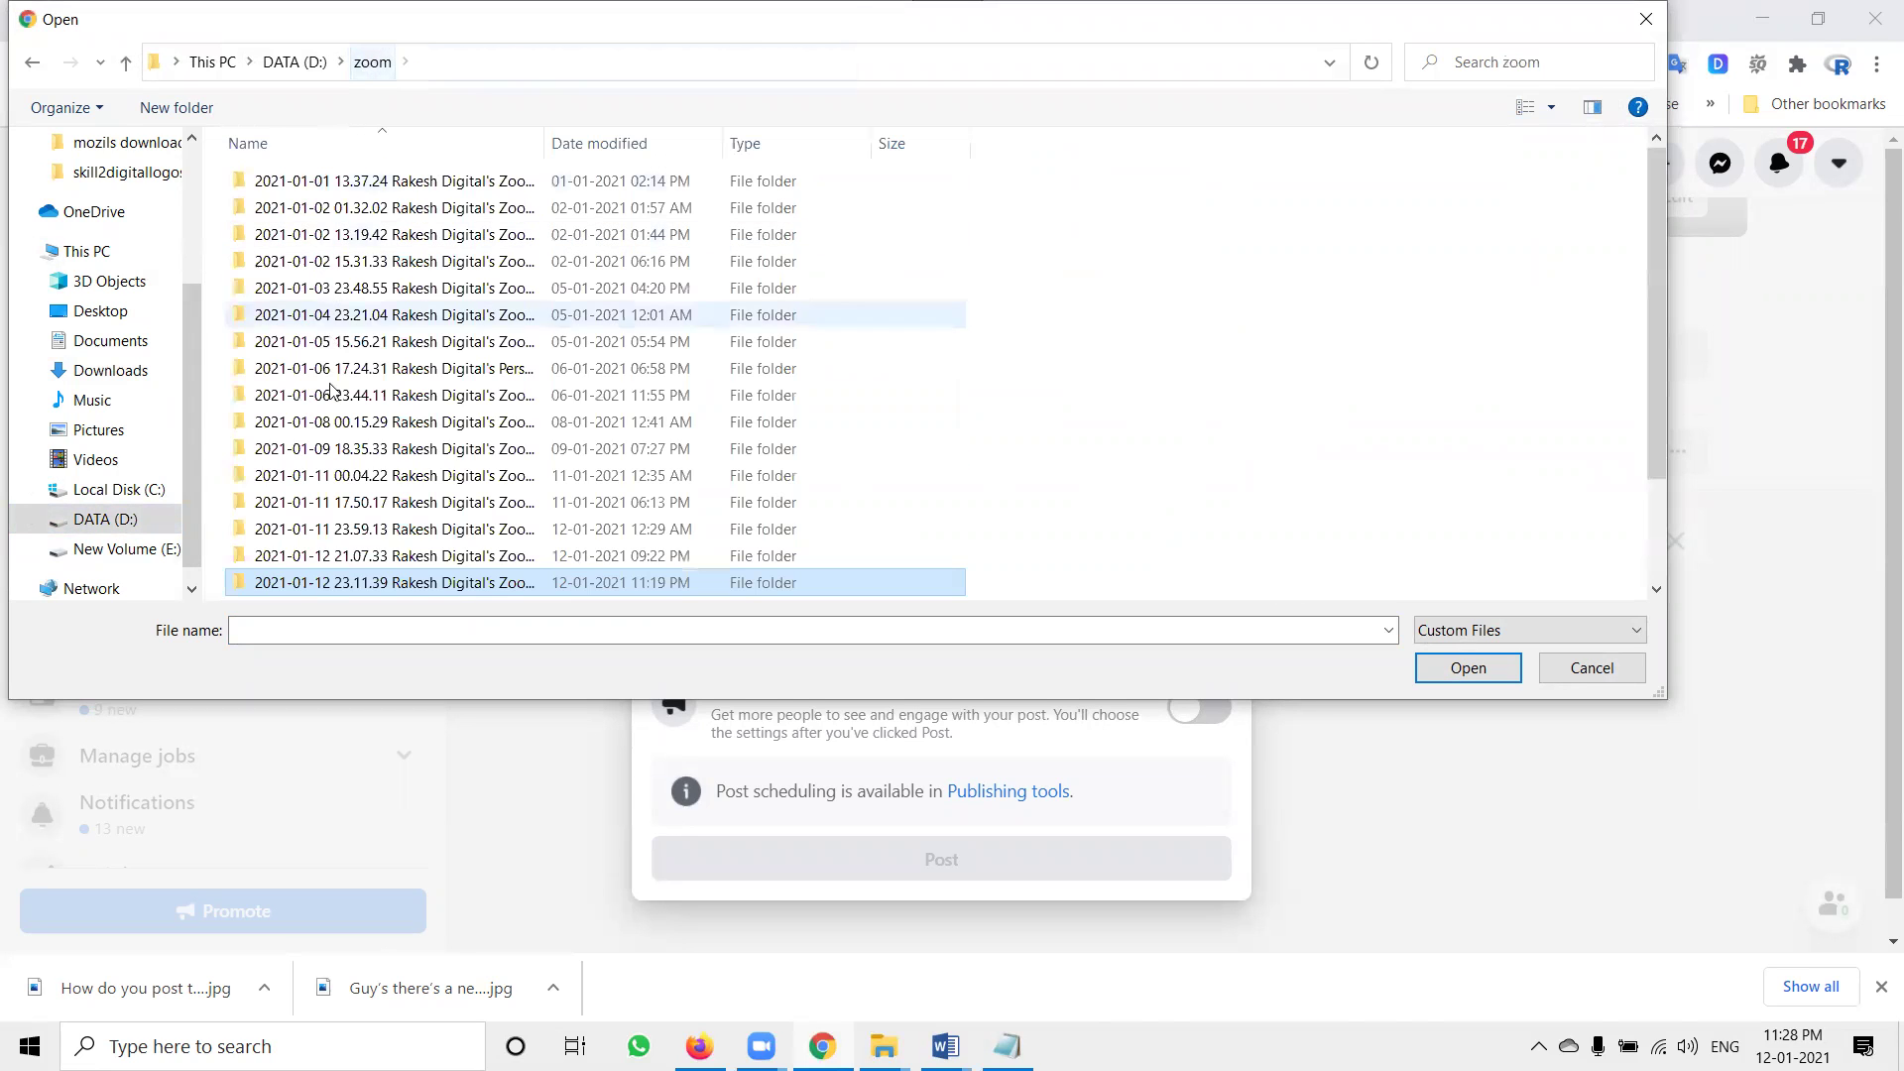
pyautogui.doubleClick(359, 554)
pyautogui.click(303, 315)
pyautogui.click(319, 300)
pyautogui.hotkey('ctrl', 'c')
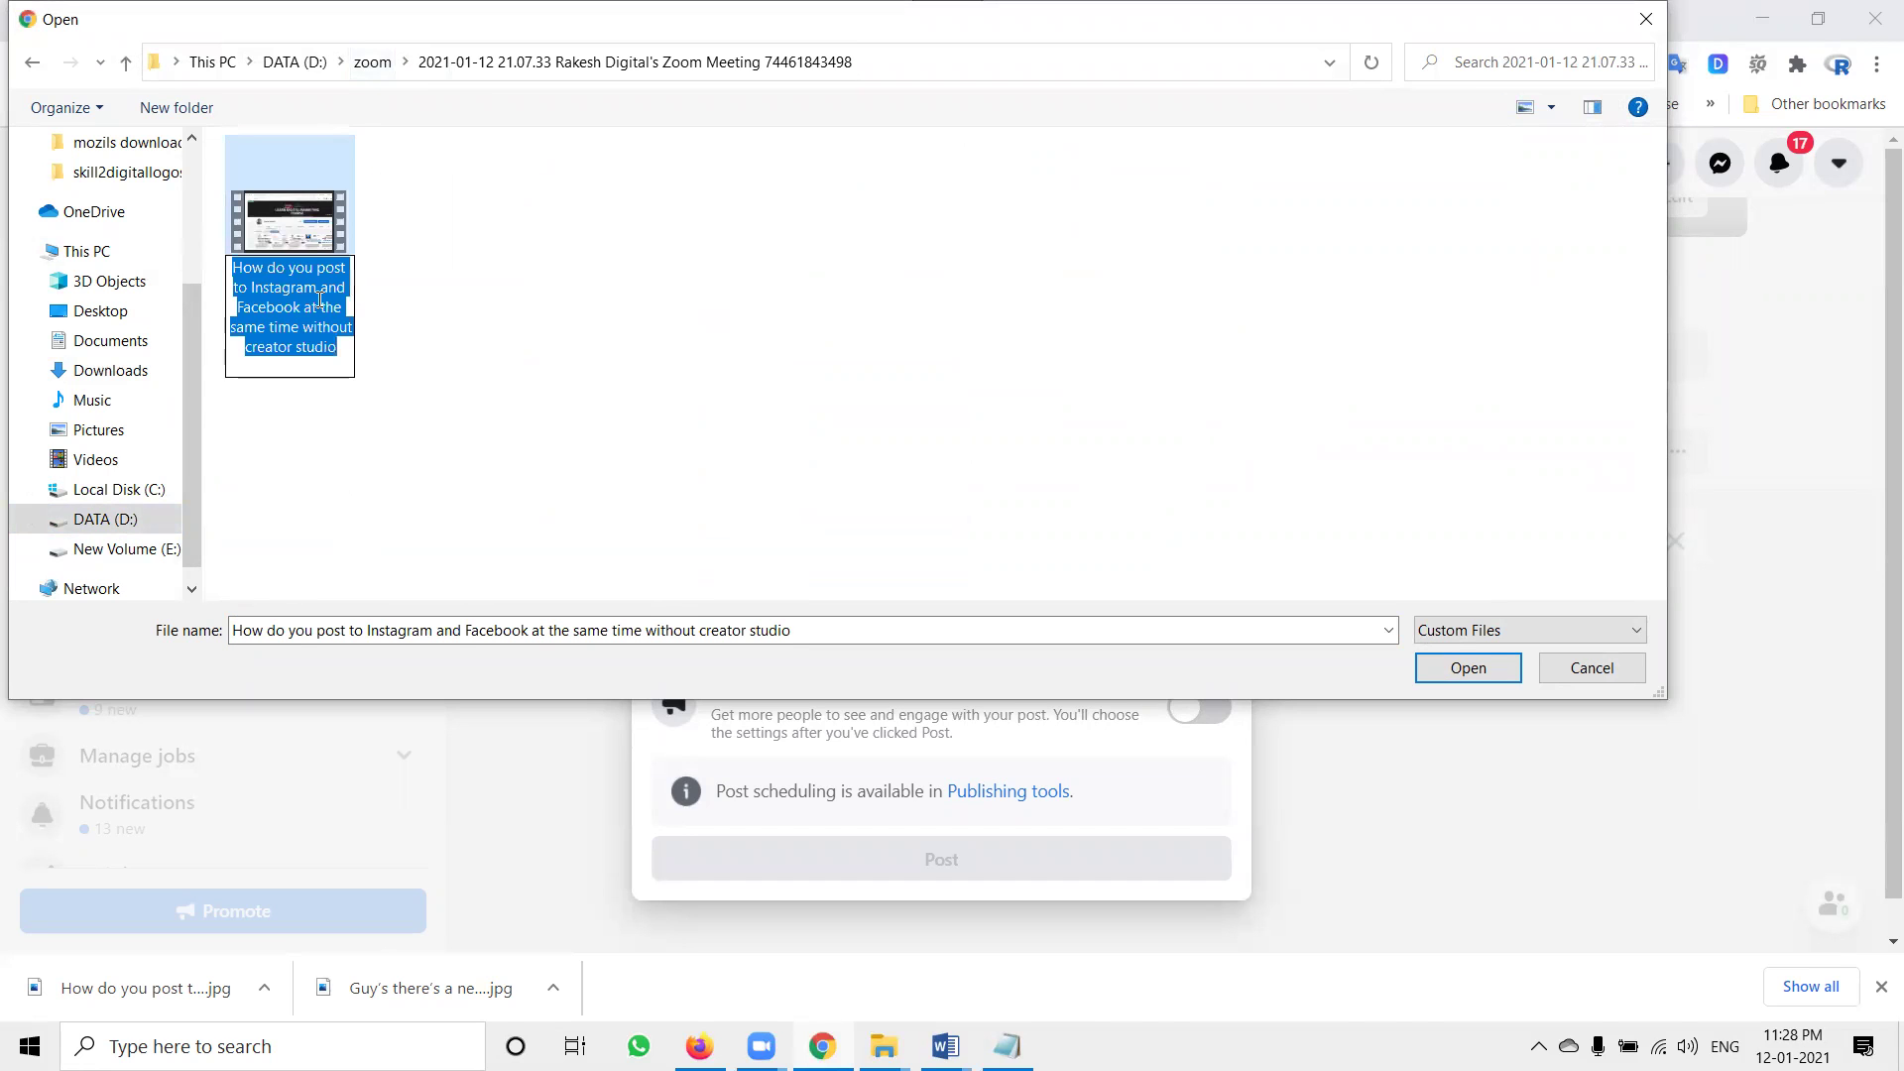
pyautogui.doubleClick(315, 248)
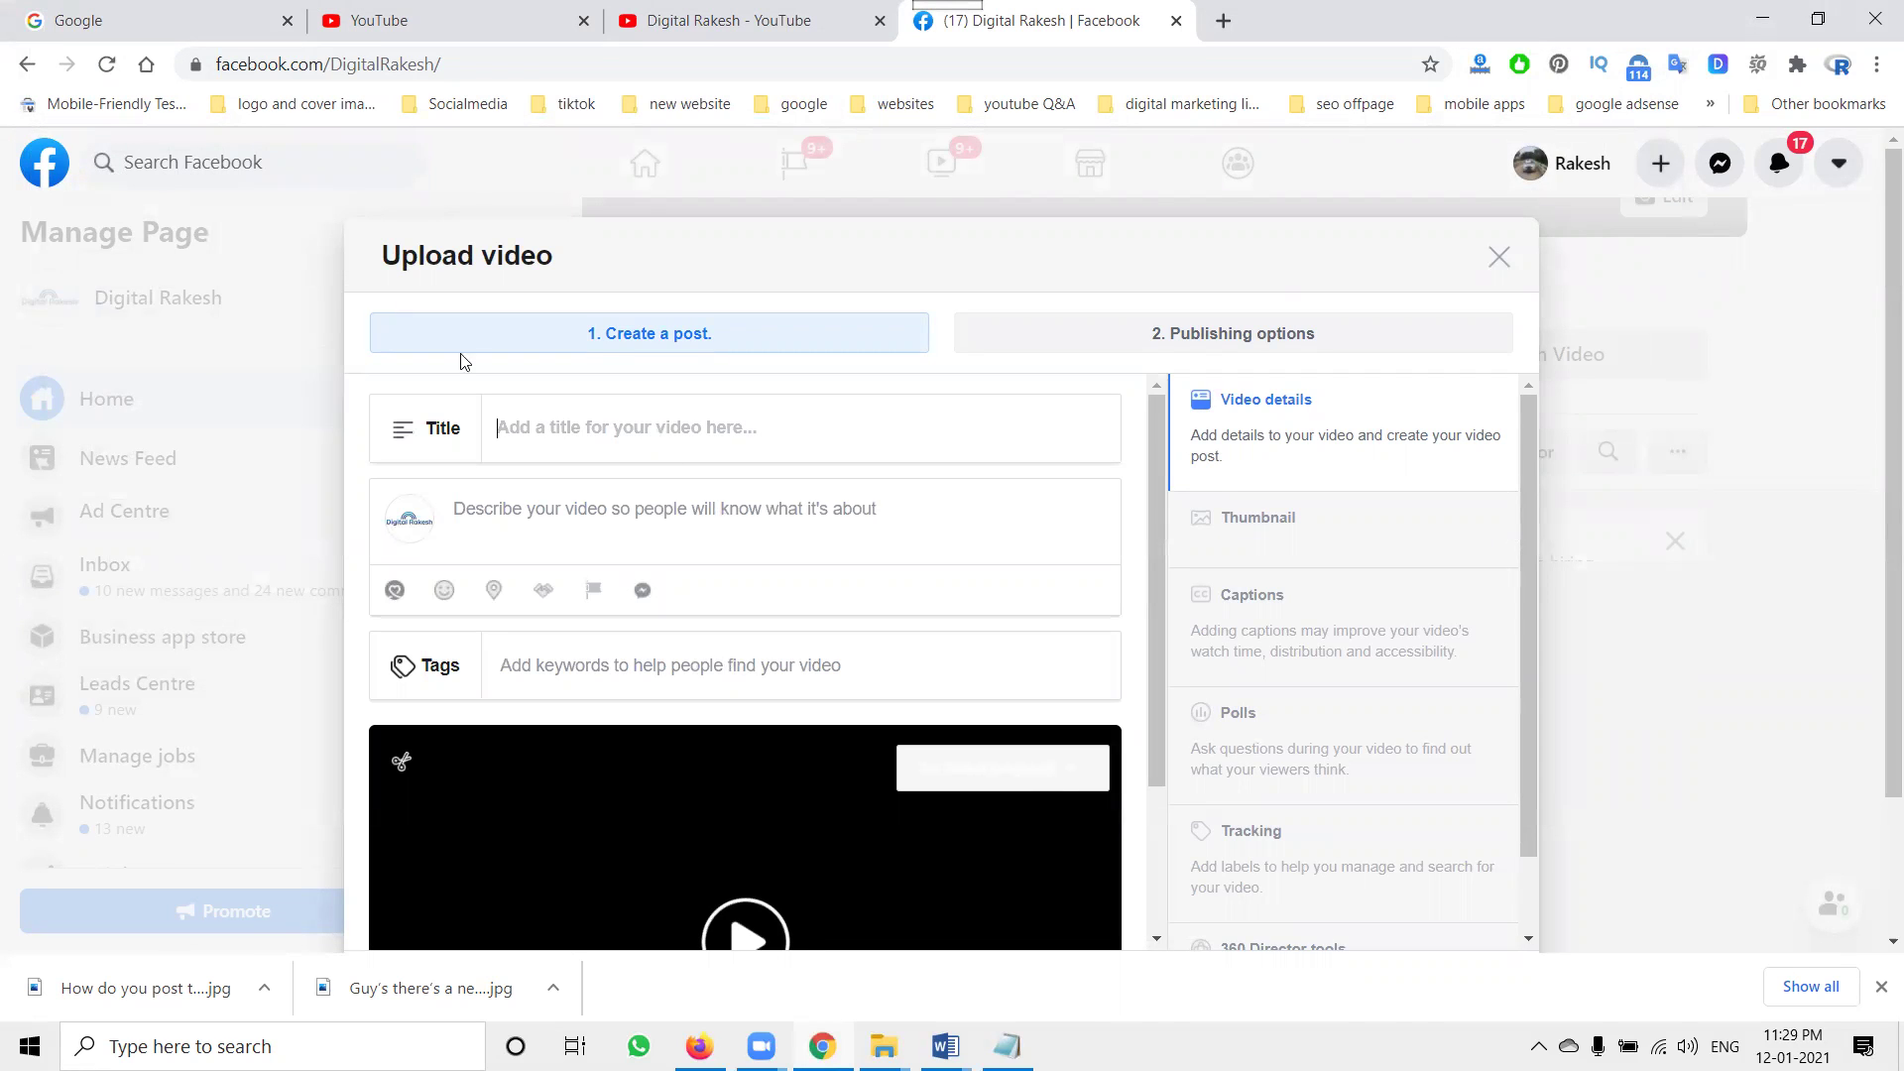
# Fill the video's title and description with "How do you post to Instagram and Facebook at the same time without creator studio"
pyautogui.click(651, 426)
pyautogui.hotkey('ctrl', 'v')
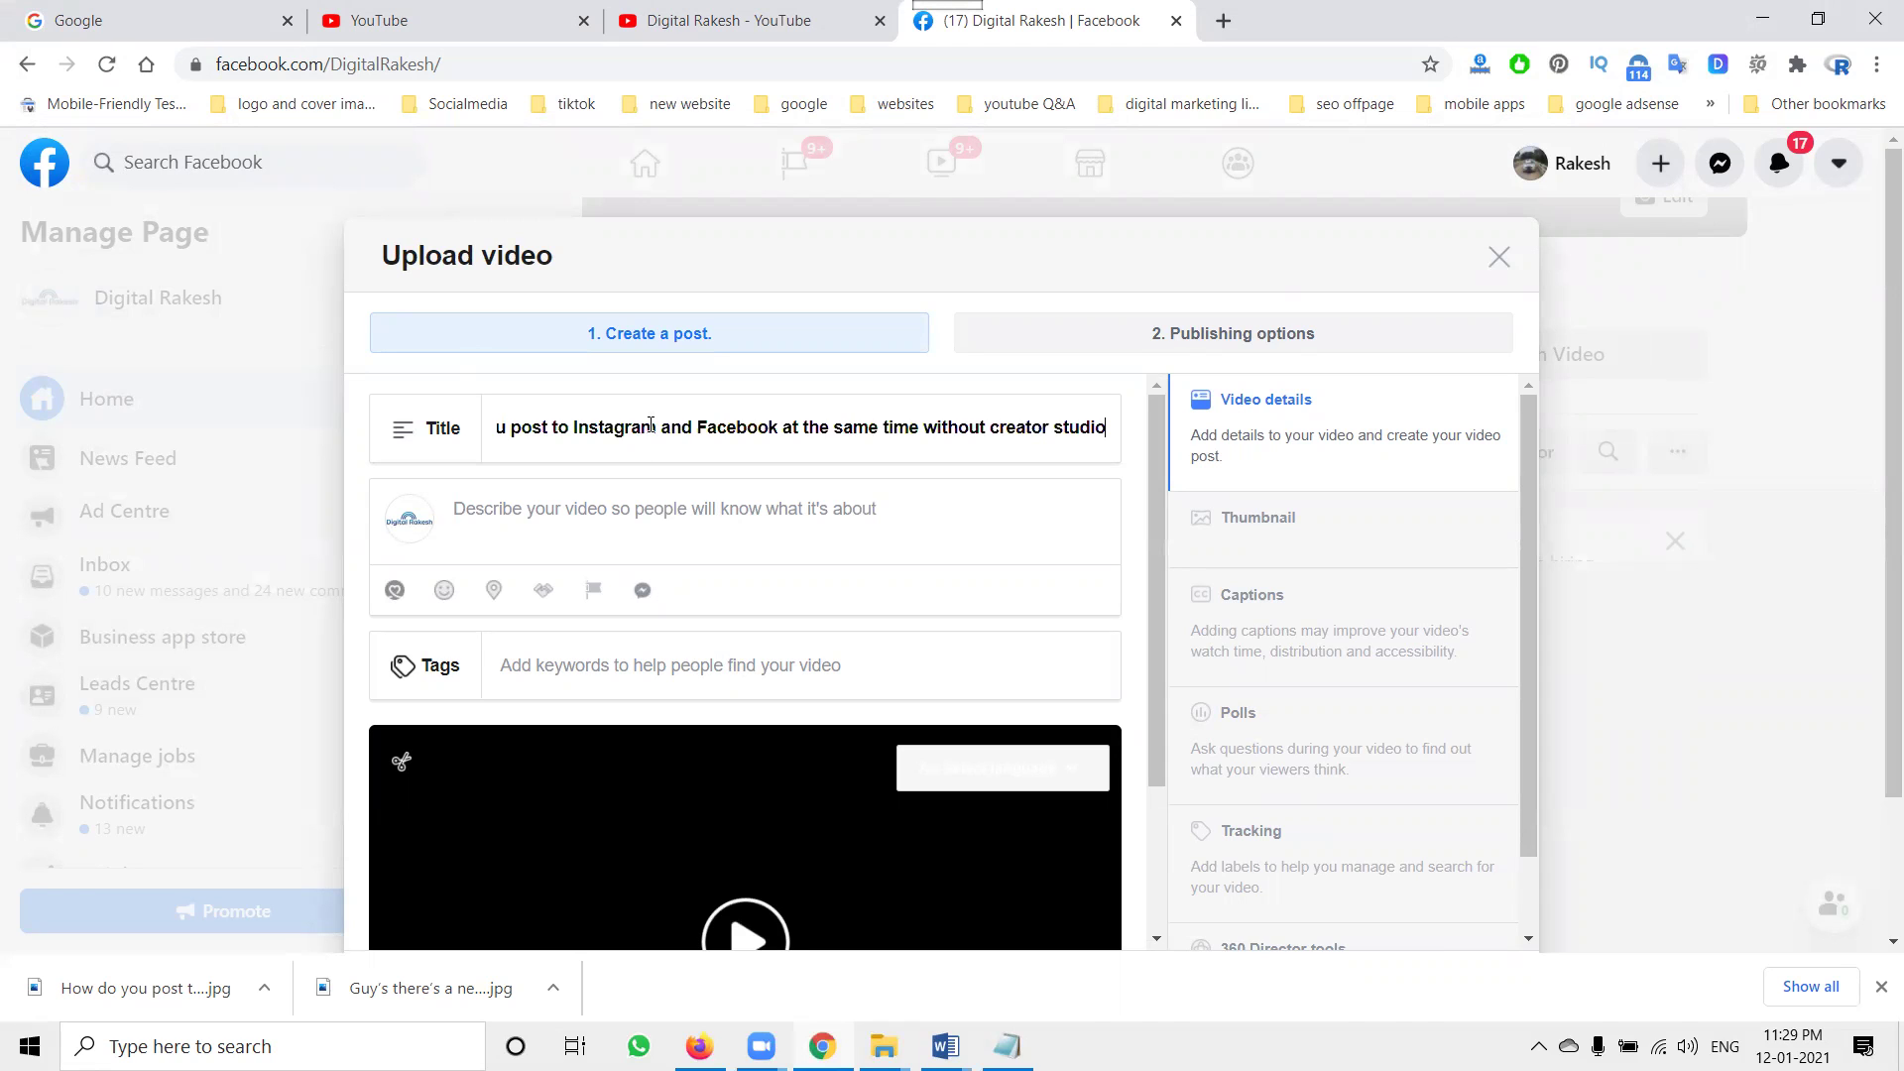
pyautogui.click(609, 511)
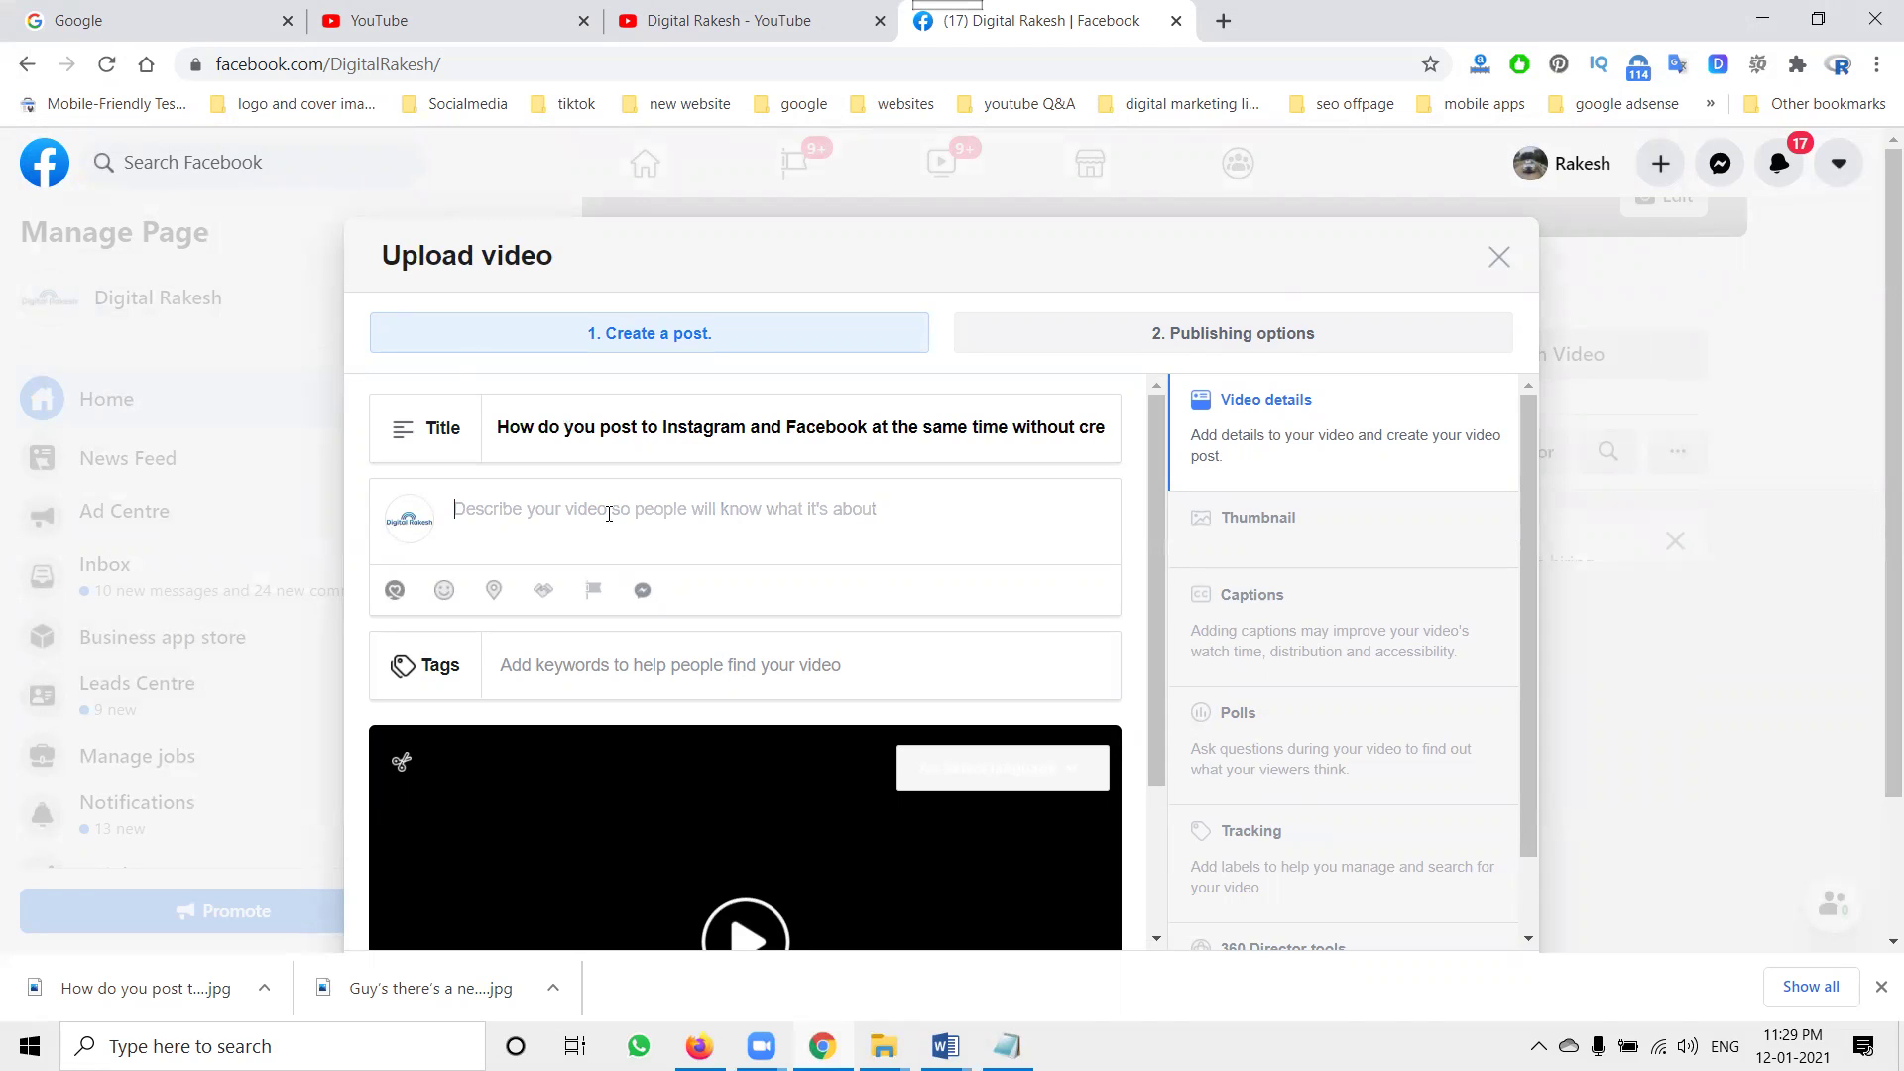
pyautogui.hotkey('ctrl', 'v')
pyautogui.press('Return')
# Add the copied video title, "instagram", "facebook" and "digital rakesh" as tags for the video
pyautogui.click(573, 671)
pyautogui.hotkey('ctrl', 'v')
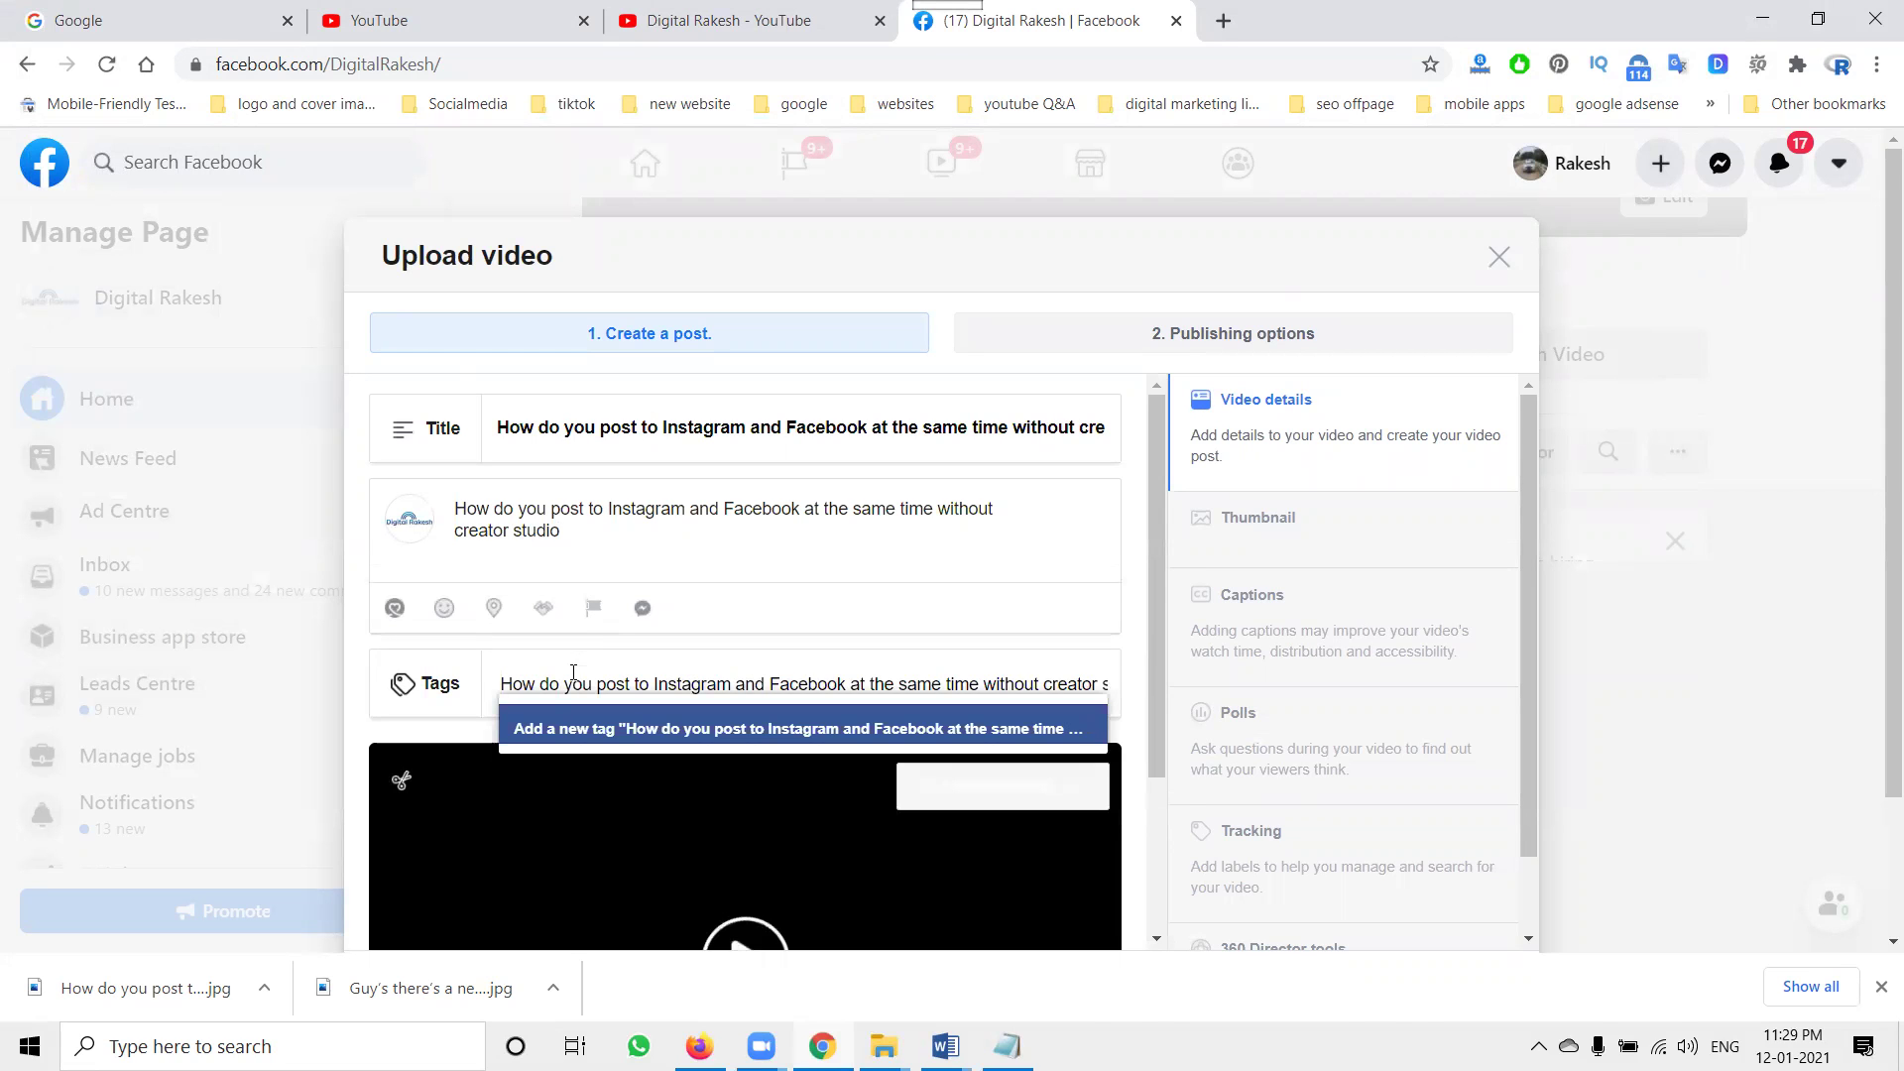
pyautogui.press('Return')
pyautogui.write('instagram')
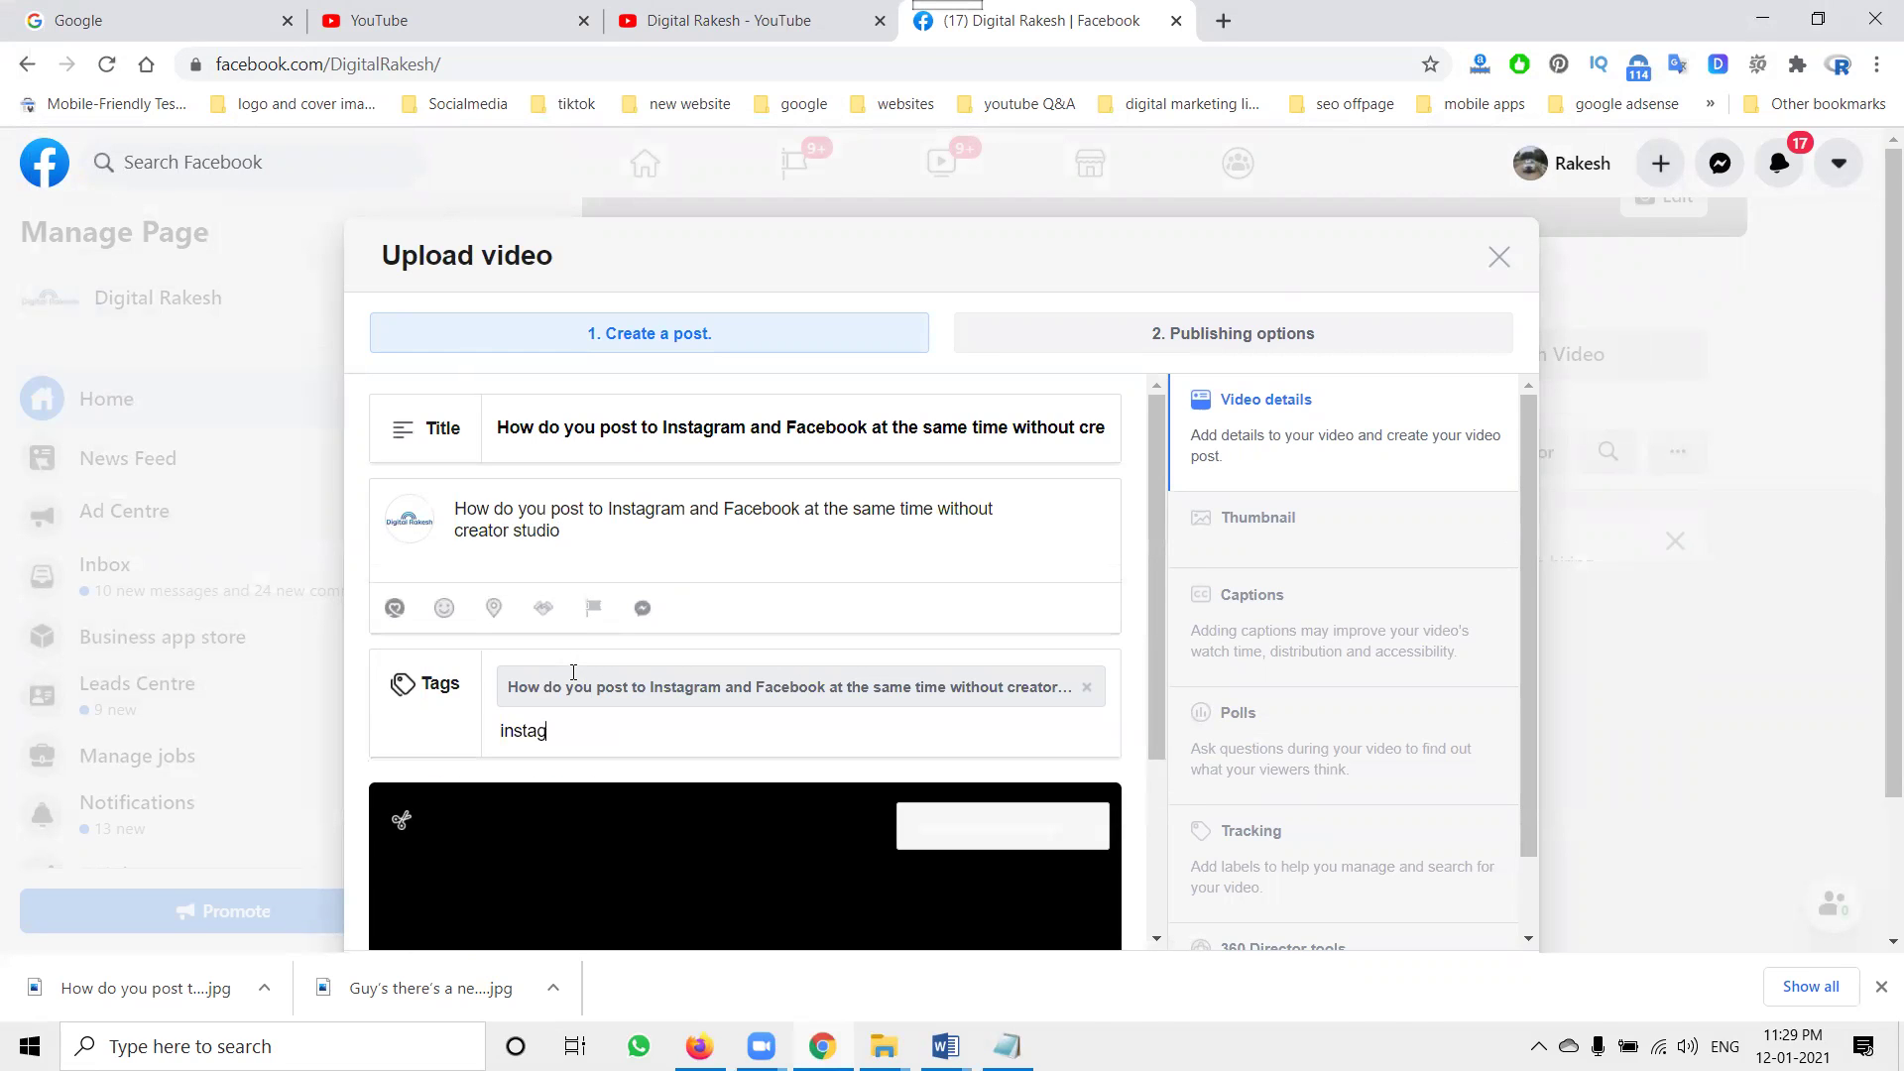
pyautogui.press('Return')
pyautogui.write('fac')
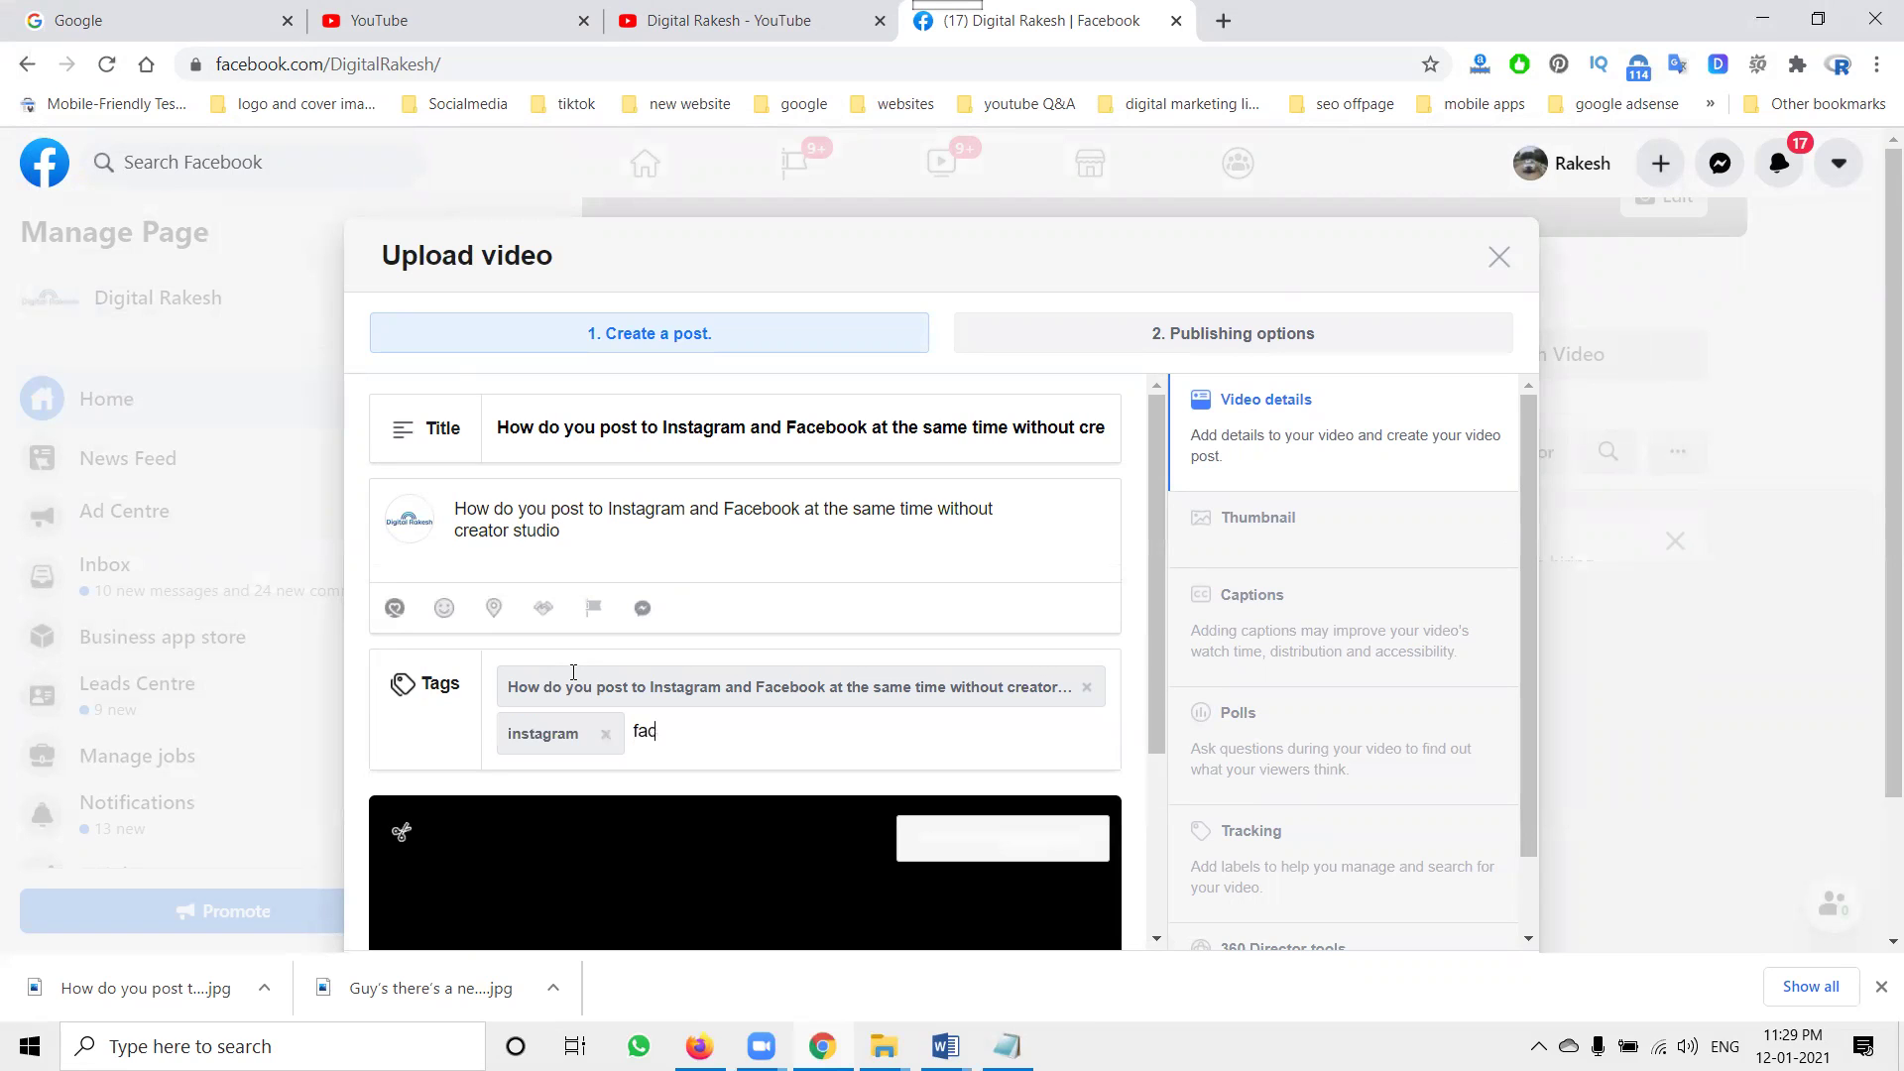
pyautogui.write('ebook')
pyautogui.press('Return')
pyautogui.write('digital rakesh')
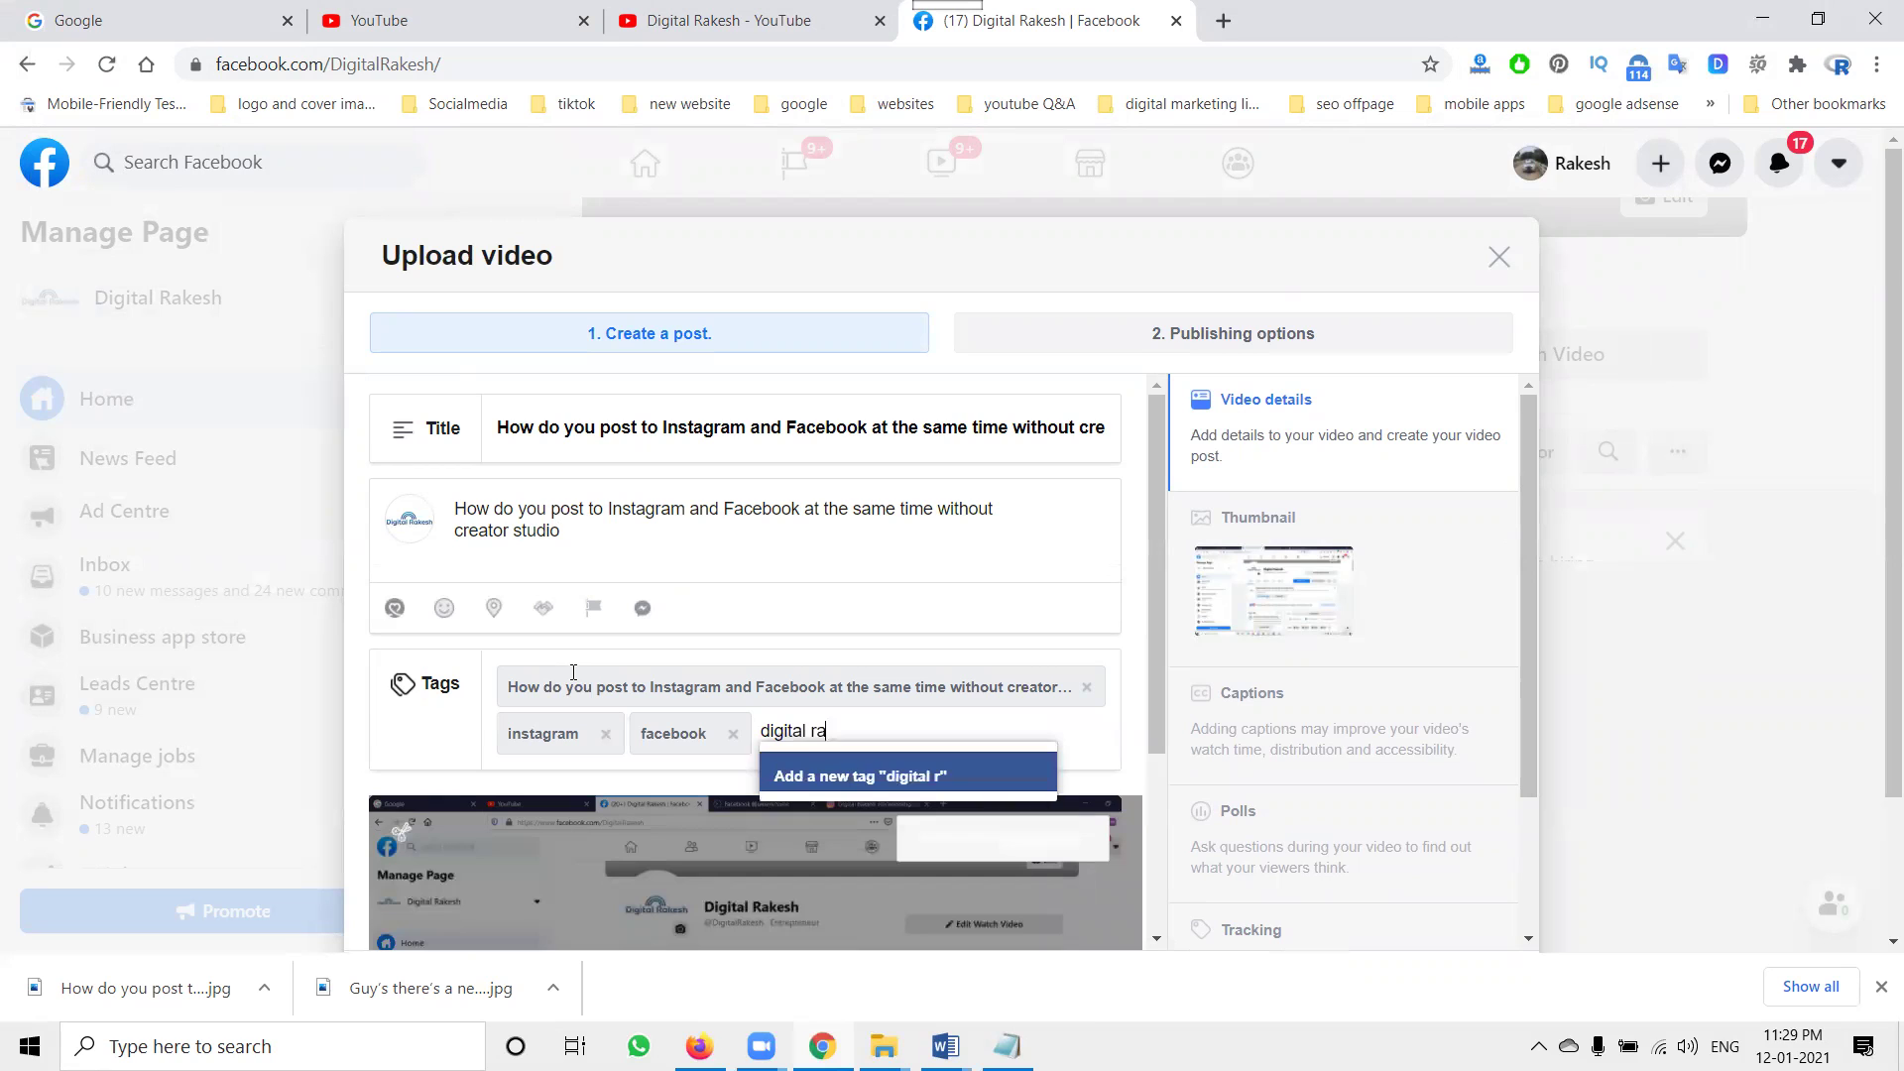
pyautogui.press('Return')
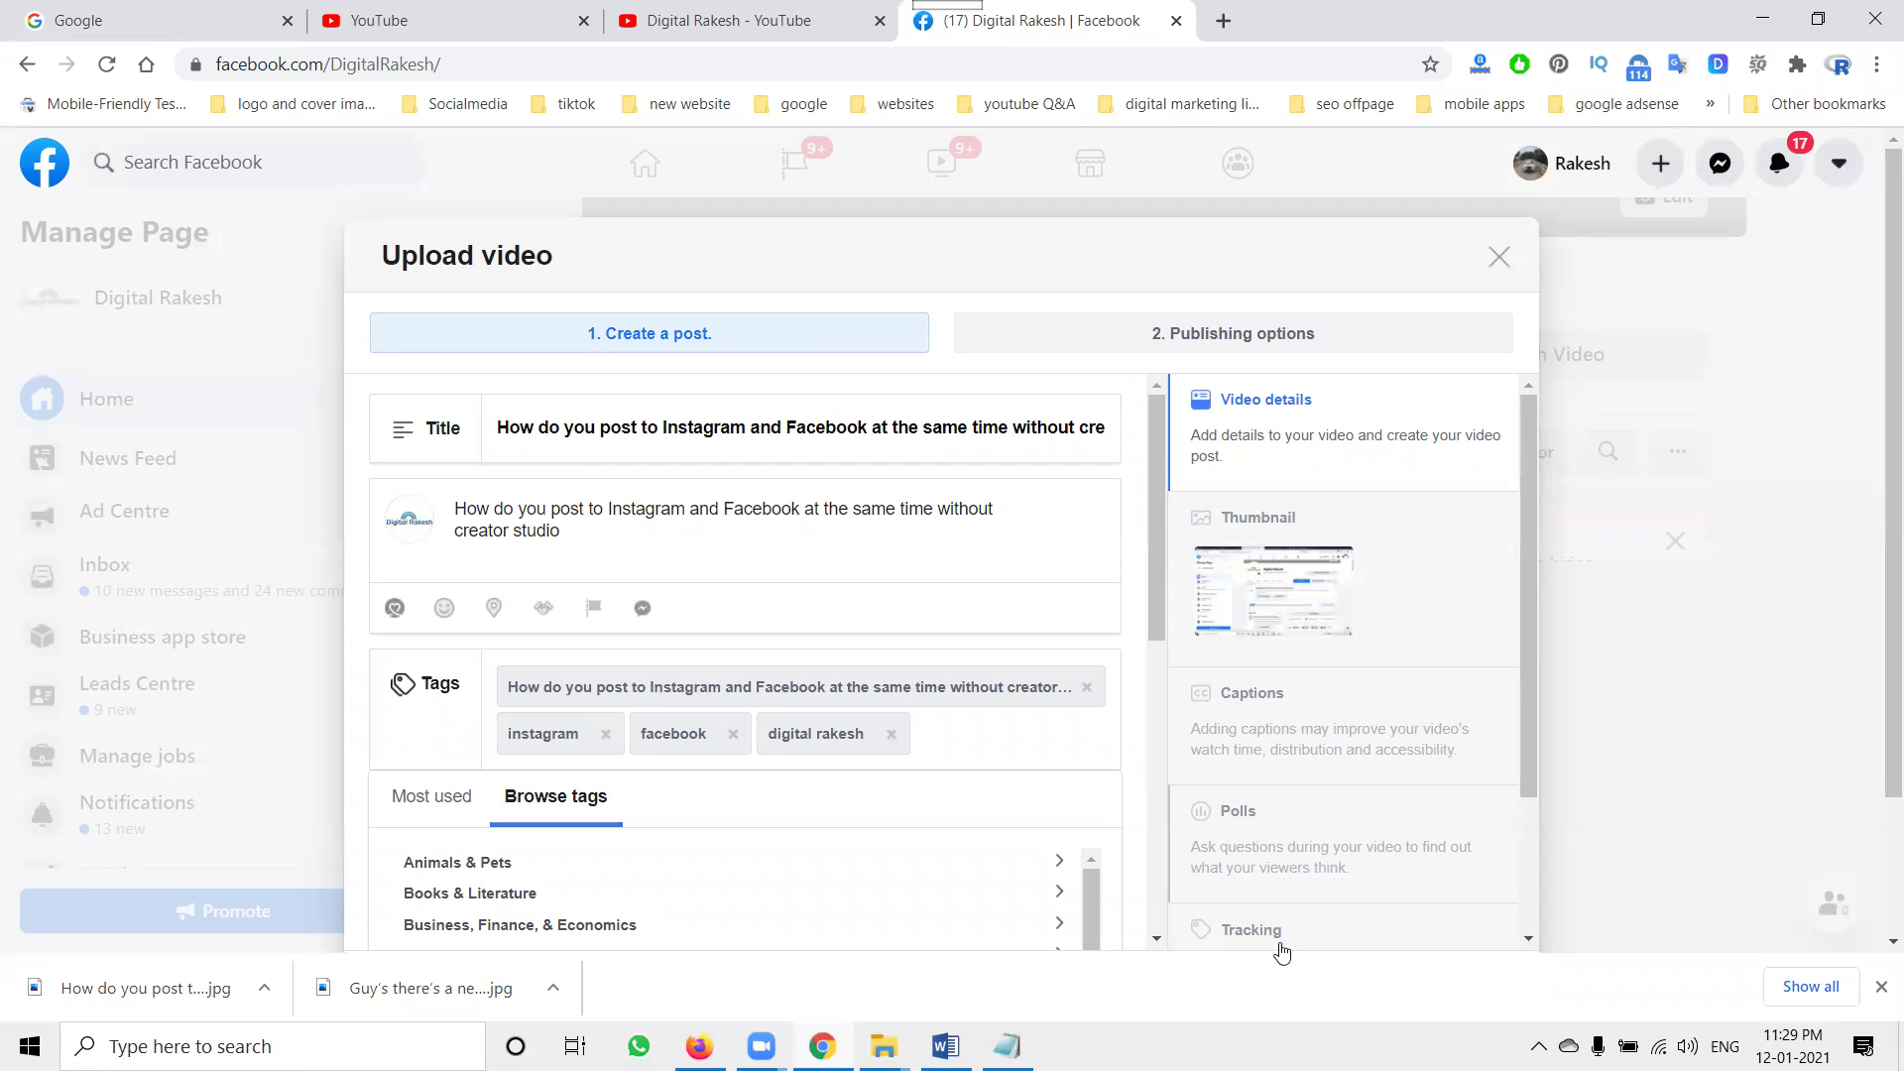
# Append the selected channel promotion text, links and hashtags from the smo content Word document on a new line in the video's description
pyautogui.click(945, 1046)
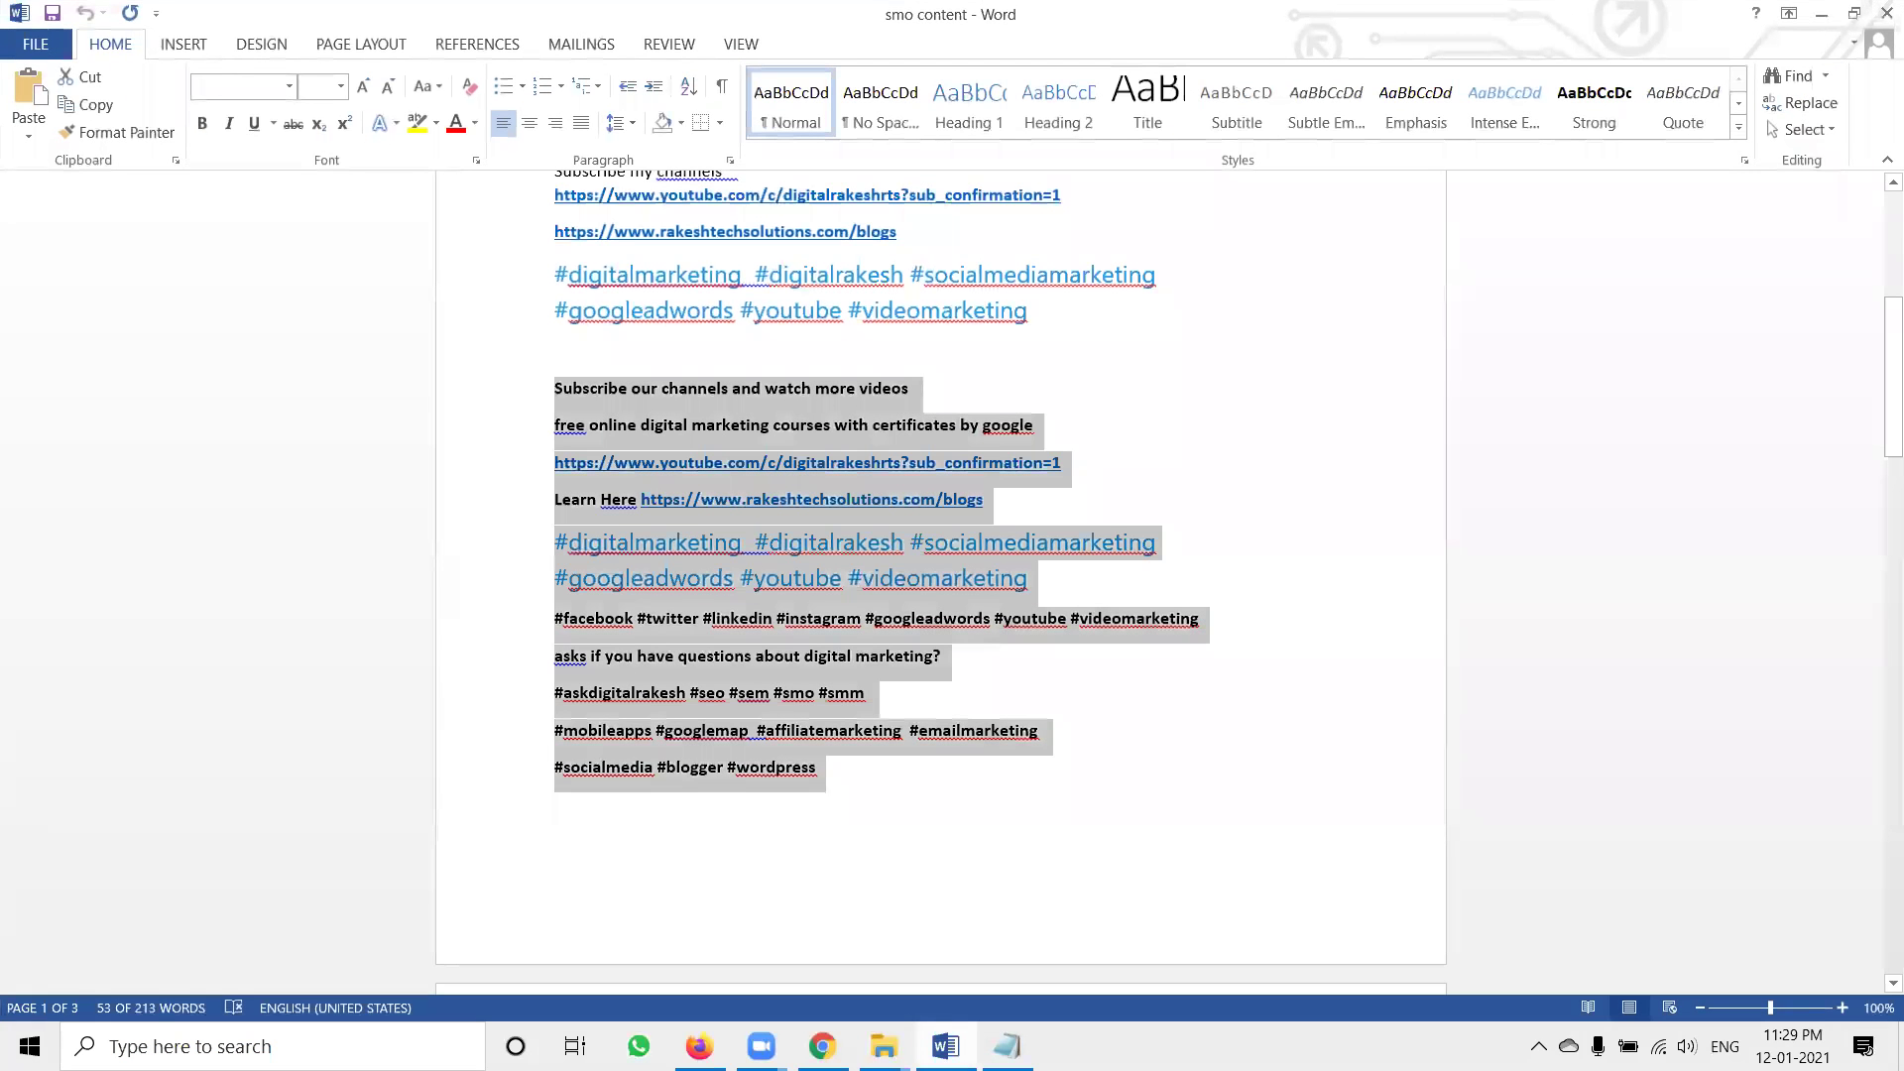
pyautogui.hotkey('alt', 'Tab')
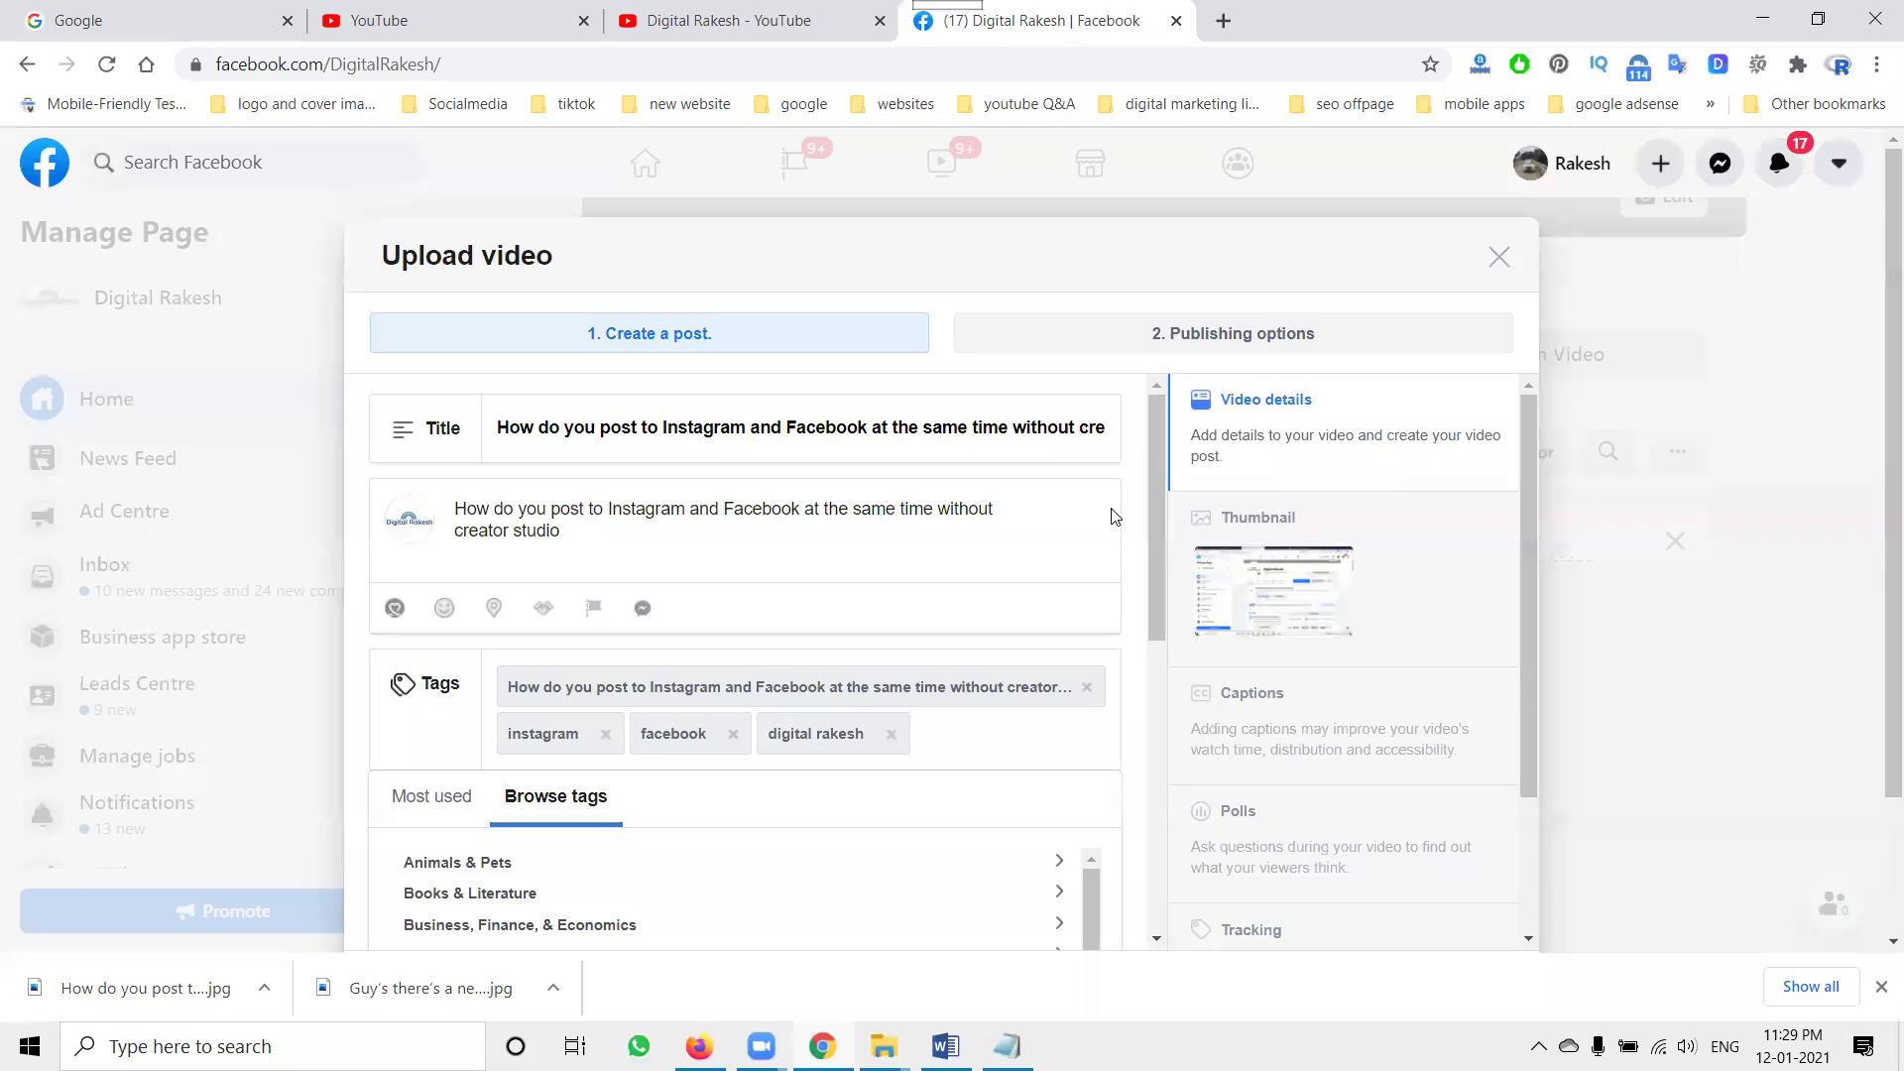
pyautogui.click(641, 539)
pyautogui.press('Return')
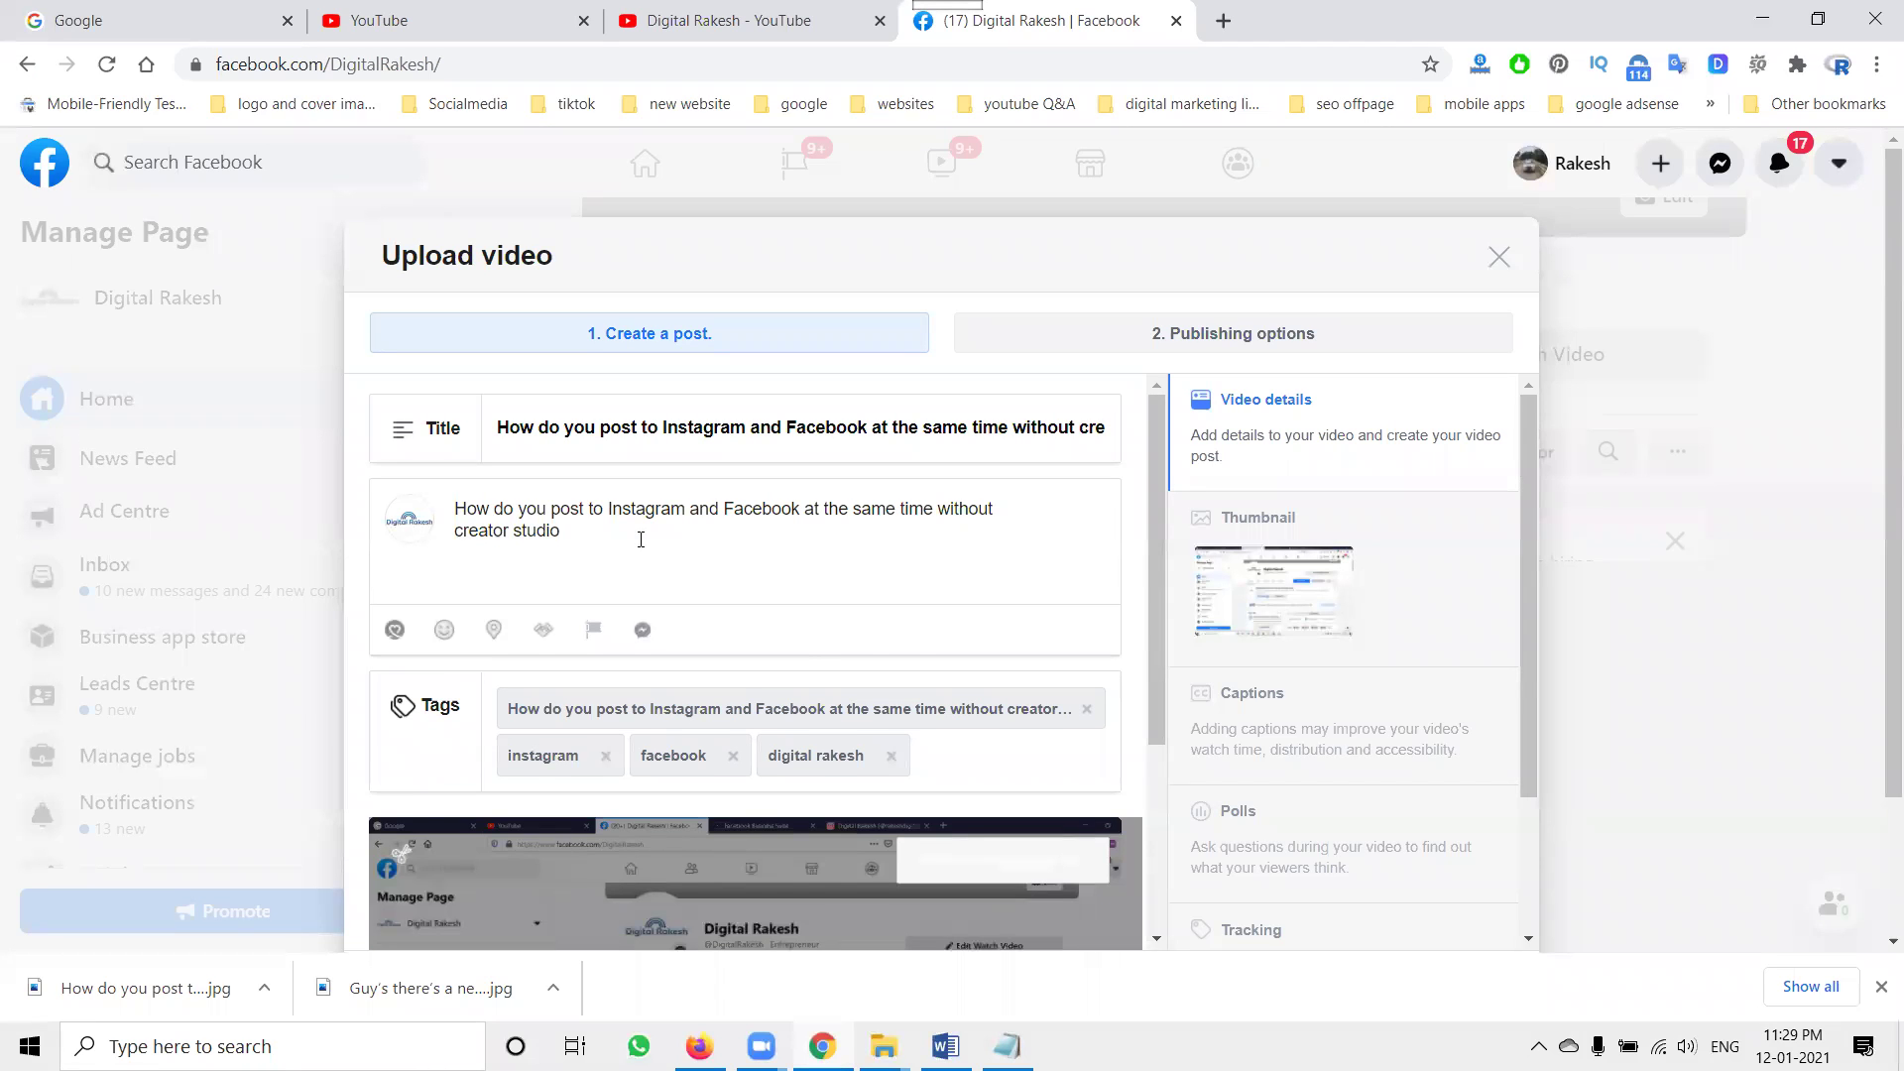
pyautogui.write('Subscribe our channels and watch more videos free online digital marketing courses with certificates by google https://www.youtube.com/c/digitalrakeshrts?sub_confirmation=1 Learn Here https://www.rakeshtechsolutions.com/blogs #digitalmarketing  #digitalrakesh #socialmediamarketing #googleadwords #youtube #videomarketing #facebook #twitter #linkedin #instagram #googleadwords #youtube #videomarketing asks if you have questions about digital marketing? #askdigitalrakesh #seo #sem #smo #smm #mobileapps #googlemap  #affiliatemarketing  #emailmarketing #socialmedia #blogger #wordpress')
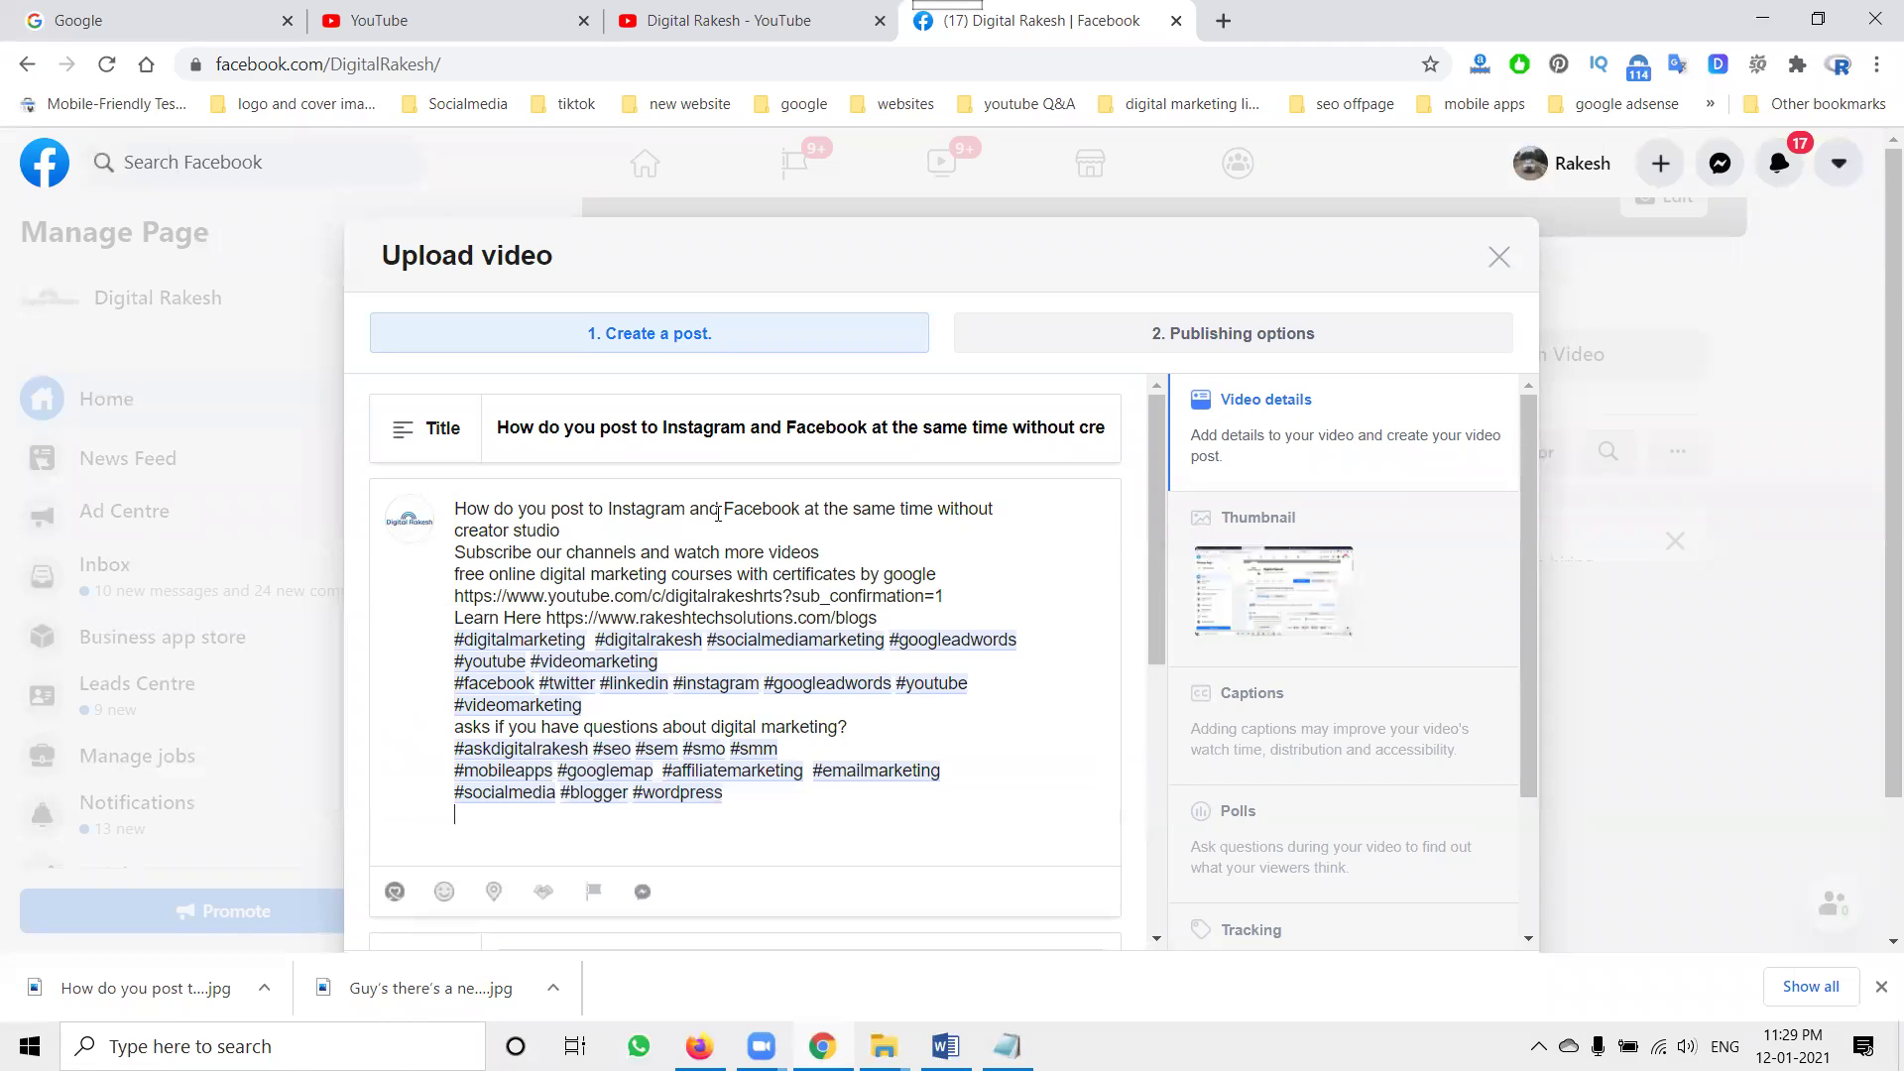
# Set the "How do you post to Instagram and Facebook at the same time" image from Downloads as the video's custom thumbnail
pyautogui.click(1243, 527)
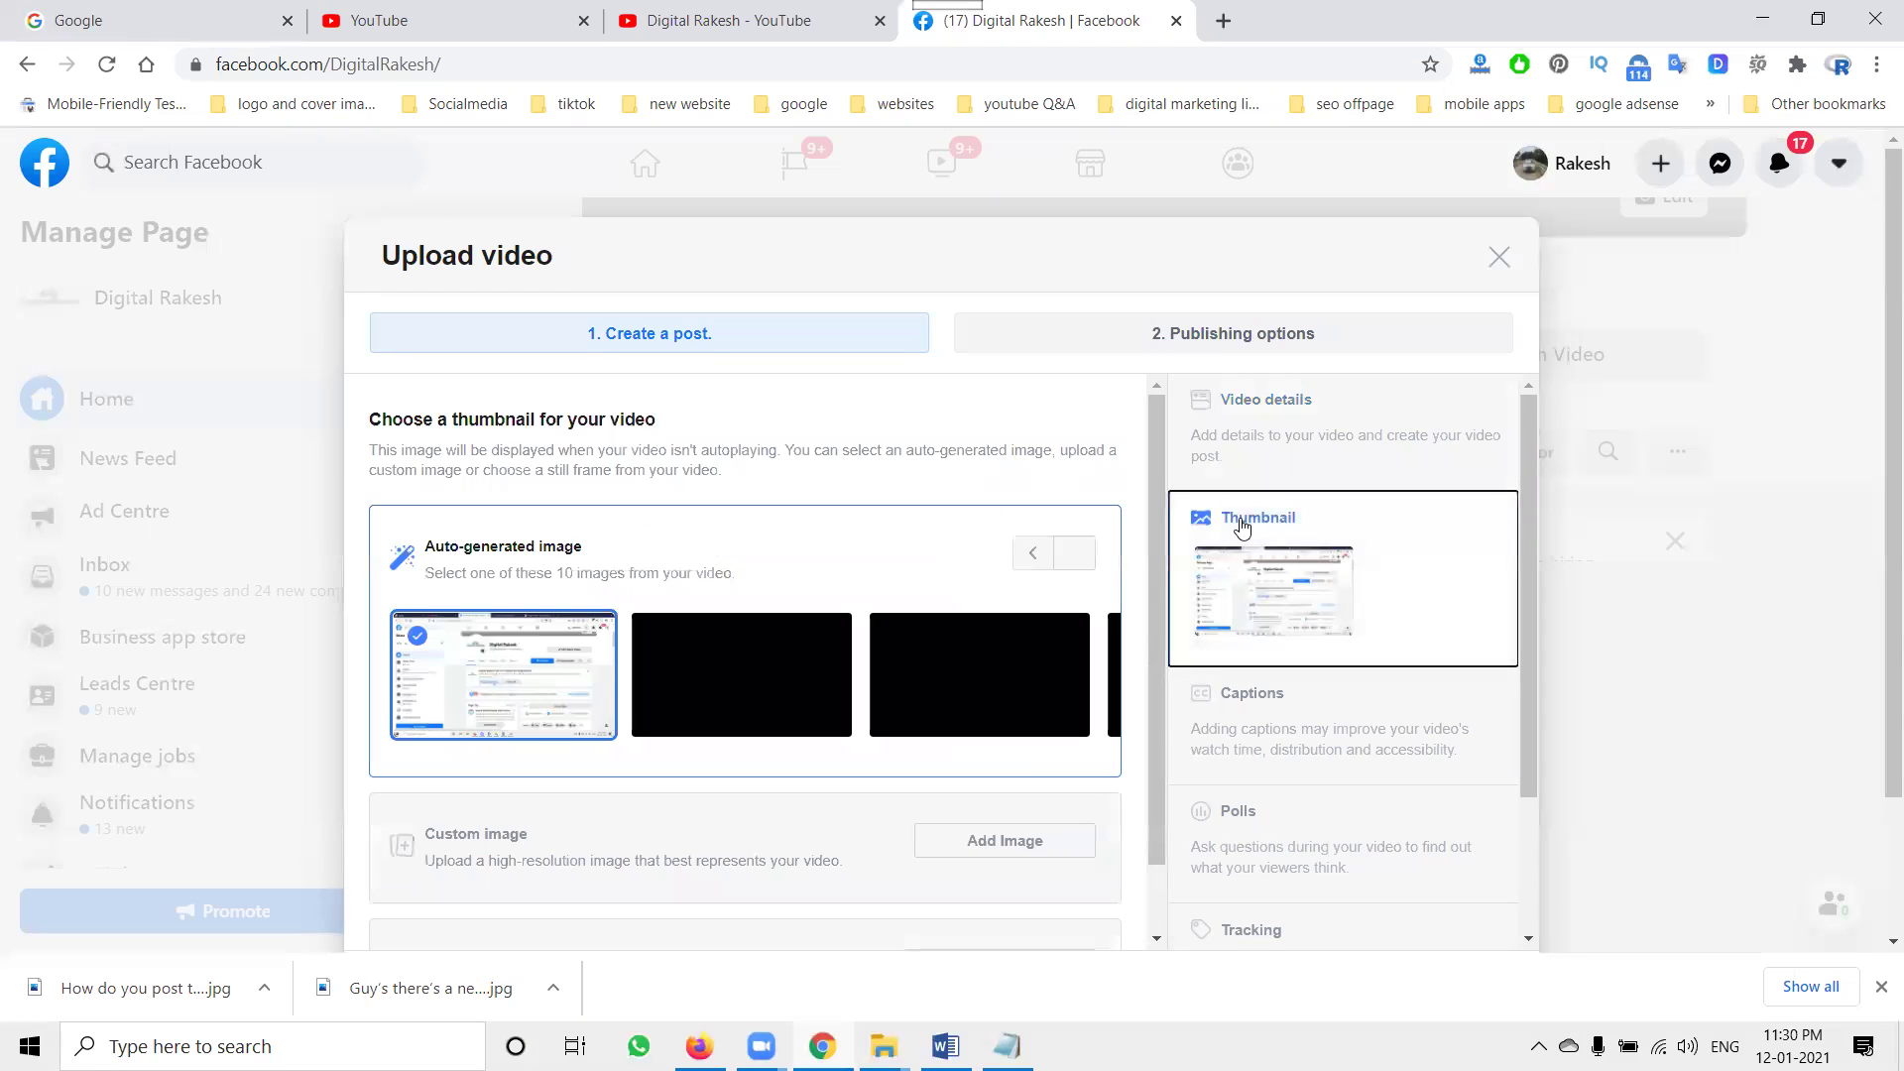
pyautogui.click(1006, 840)
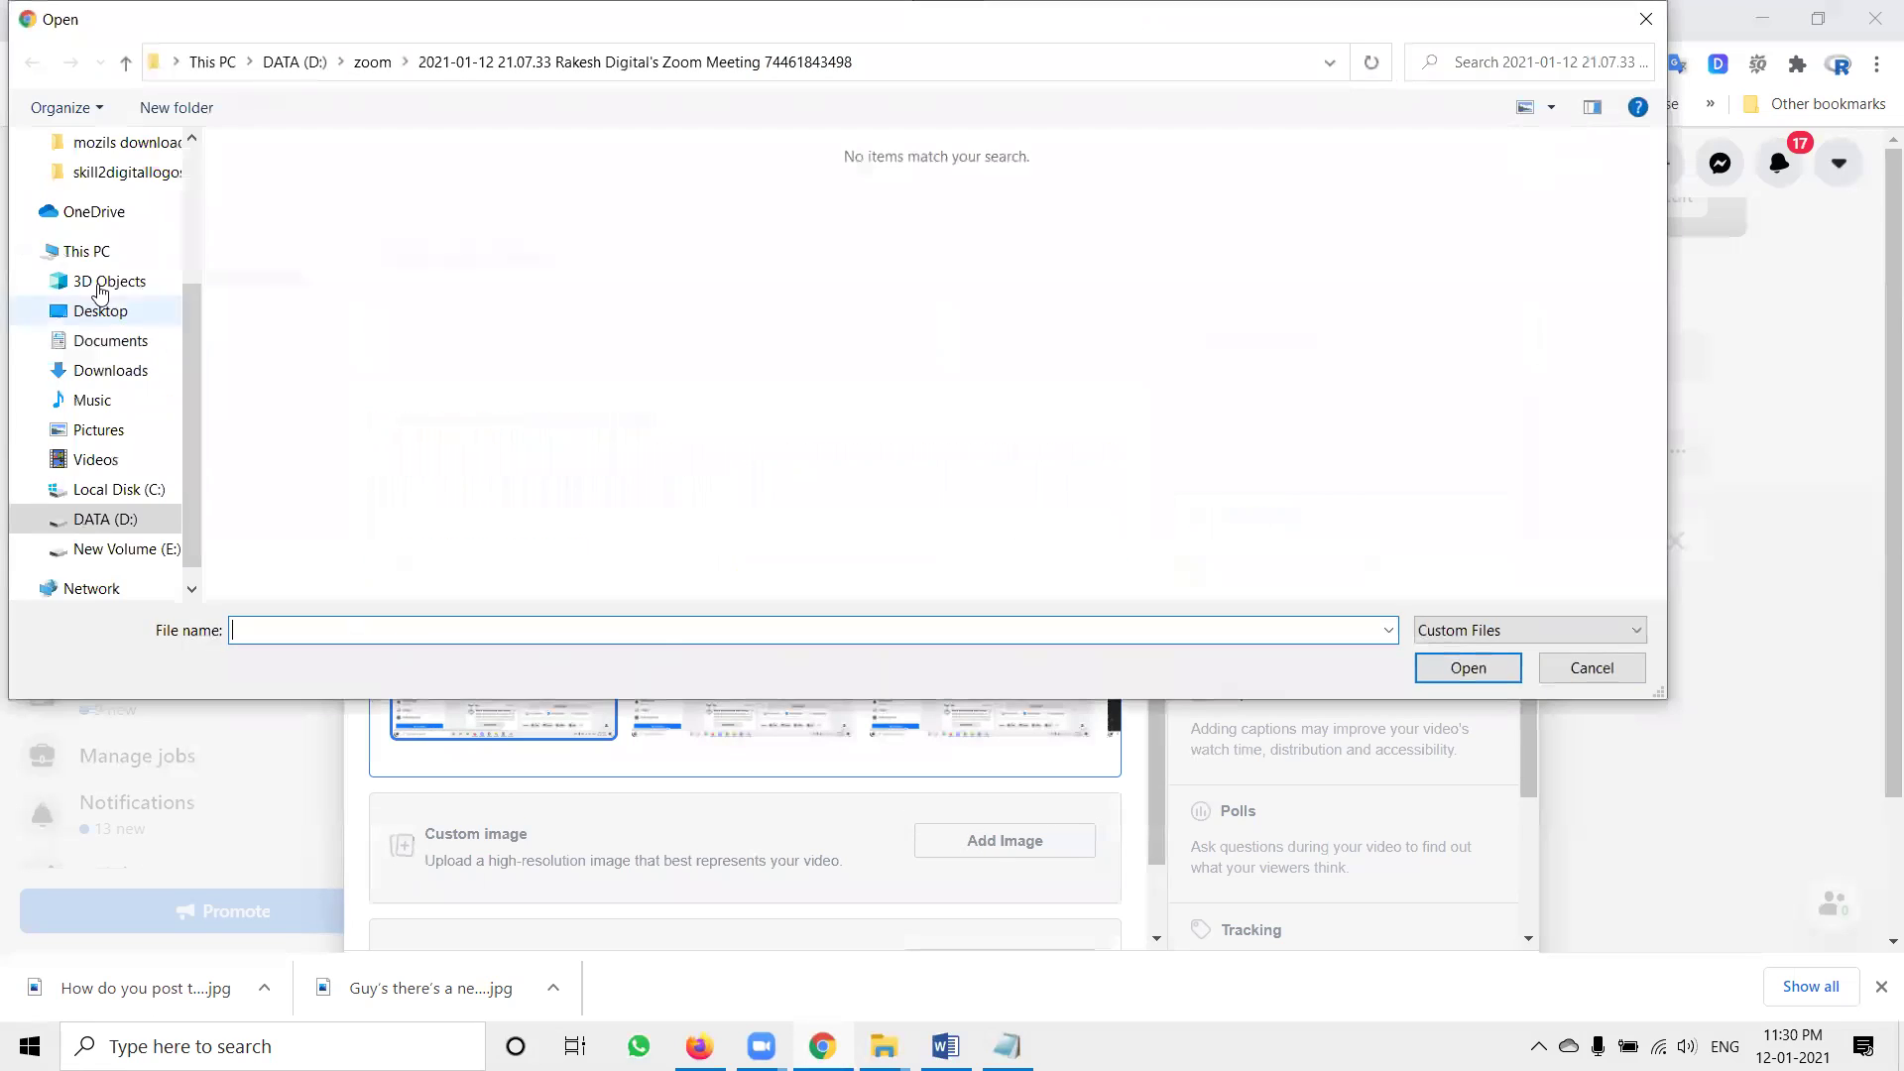
pyautogui.click(96, 370)
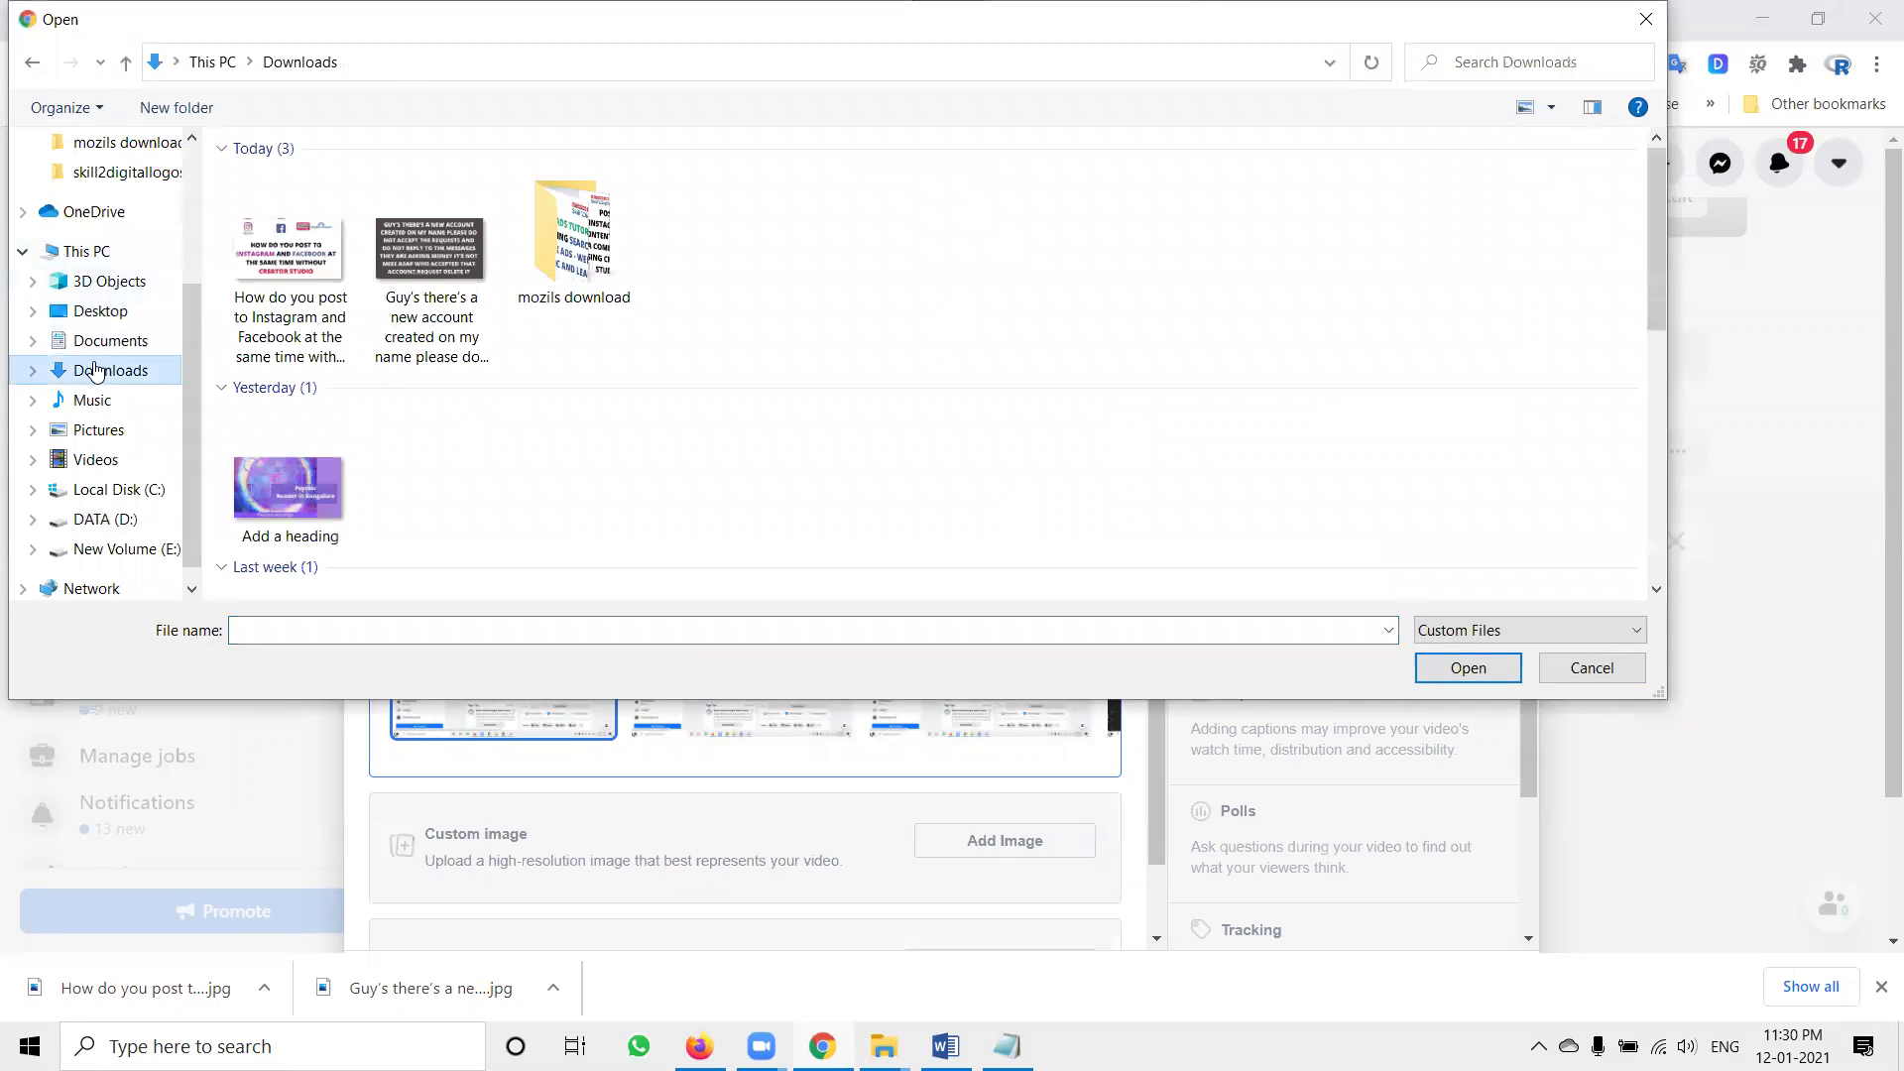
pyautogui.doubleClick(291, 310)
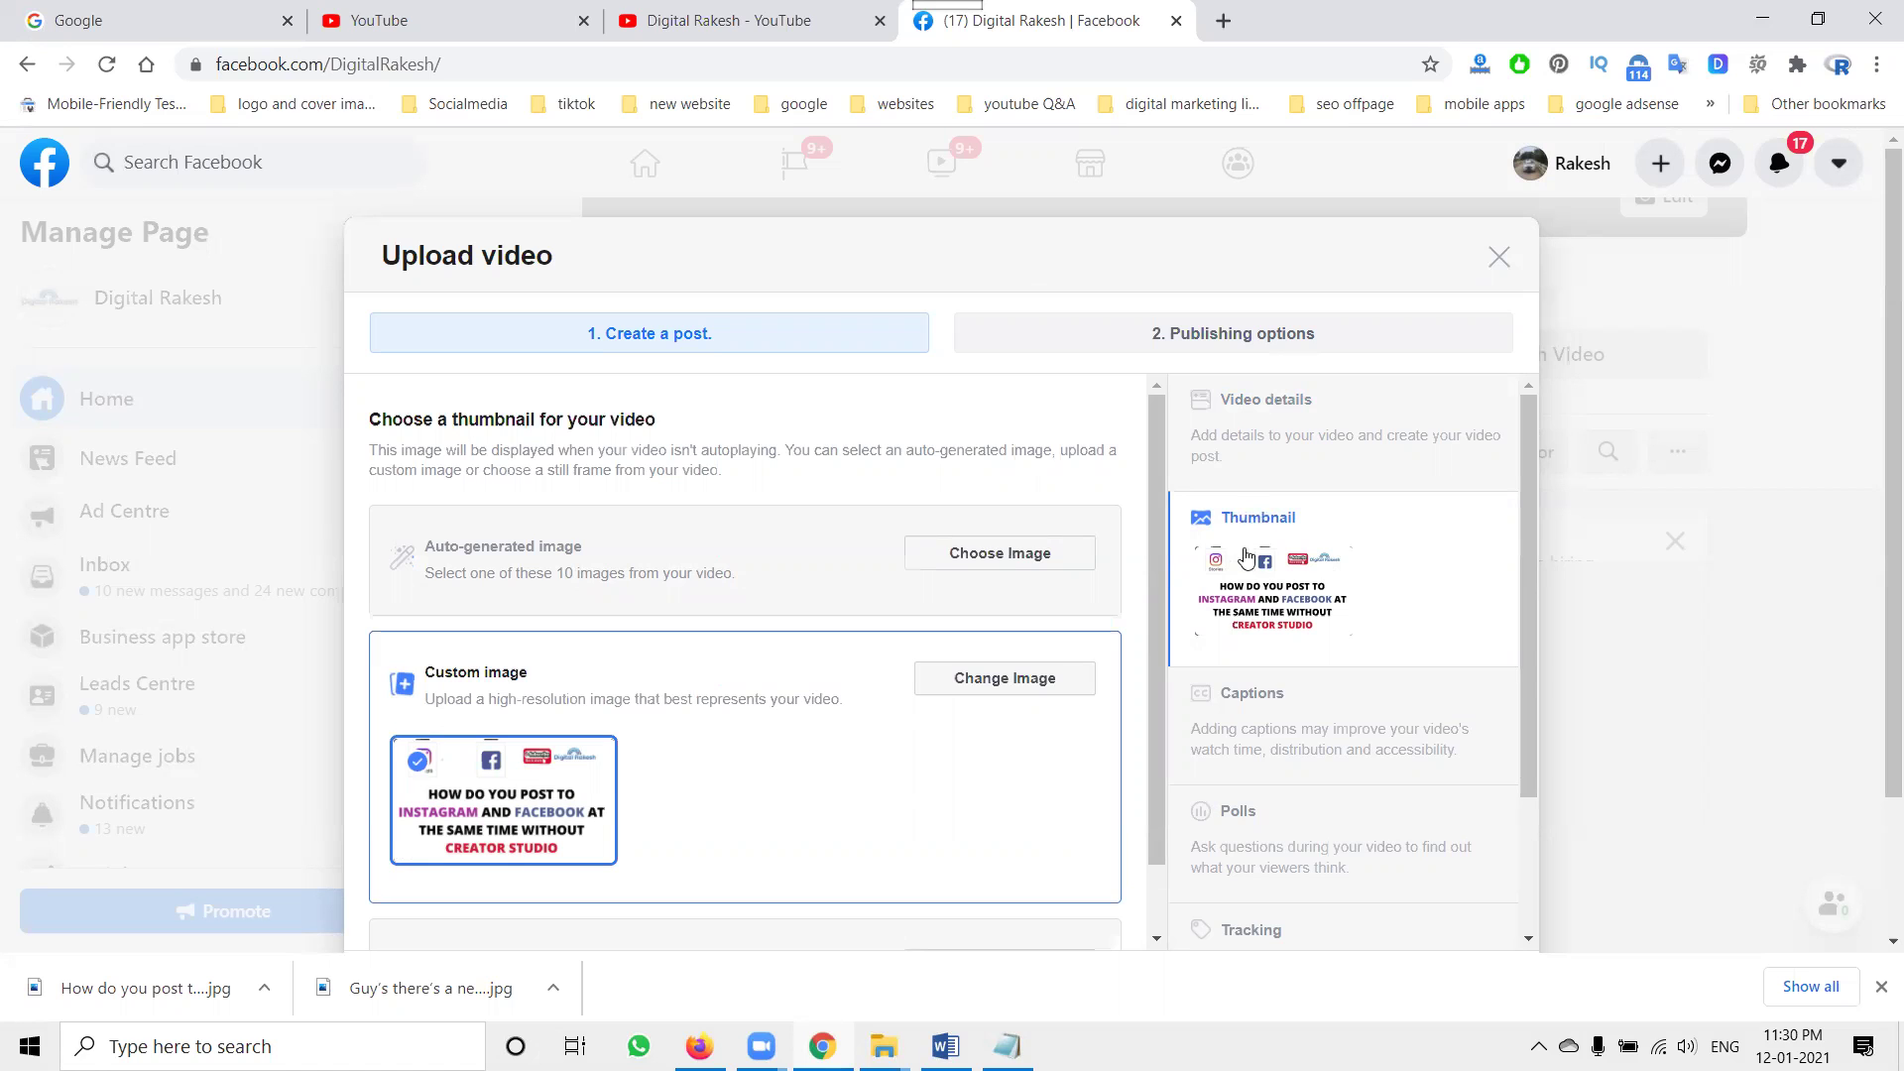
# Auto-generate captions for the video and look at its poll options
pyautogui.scroll(-1, 1080, 565)
pyautogui.click(1240, 693)
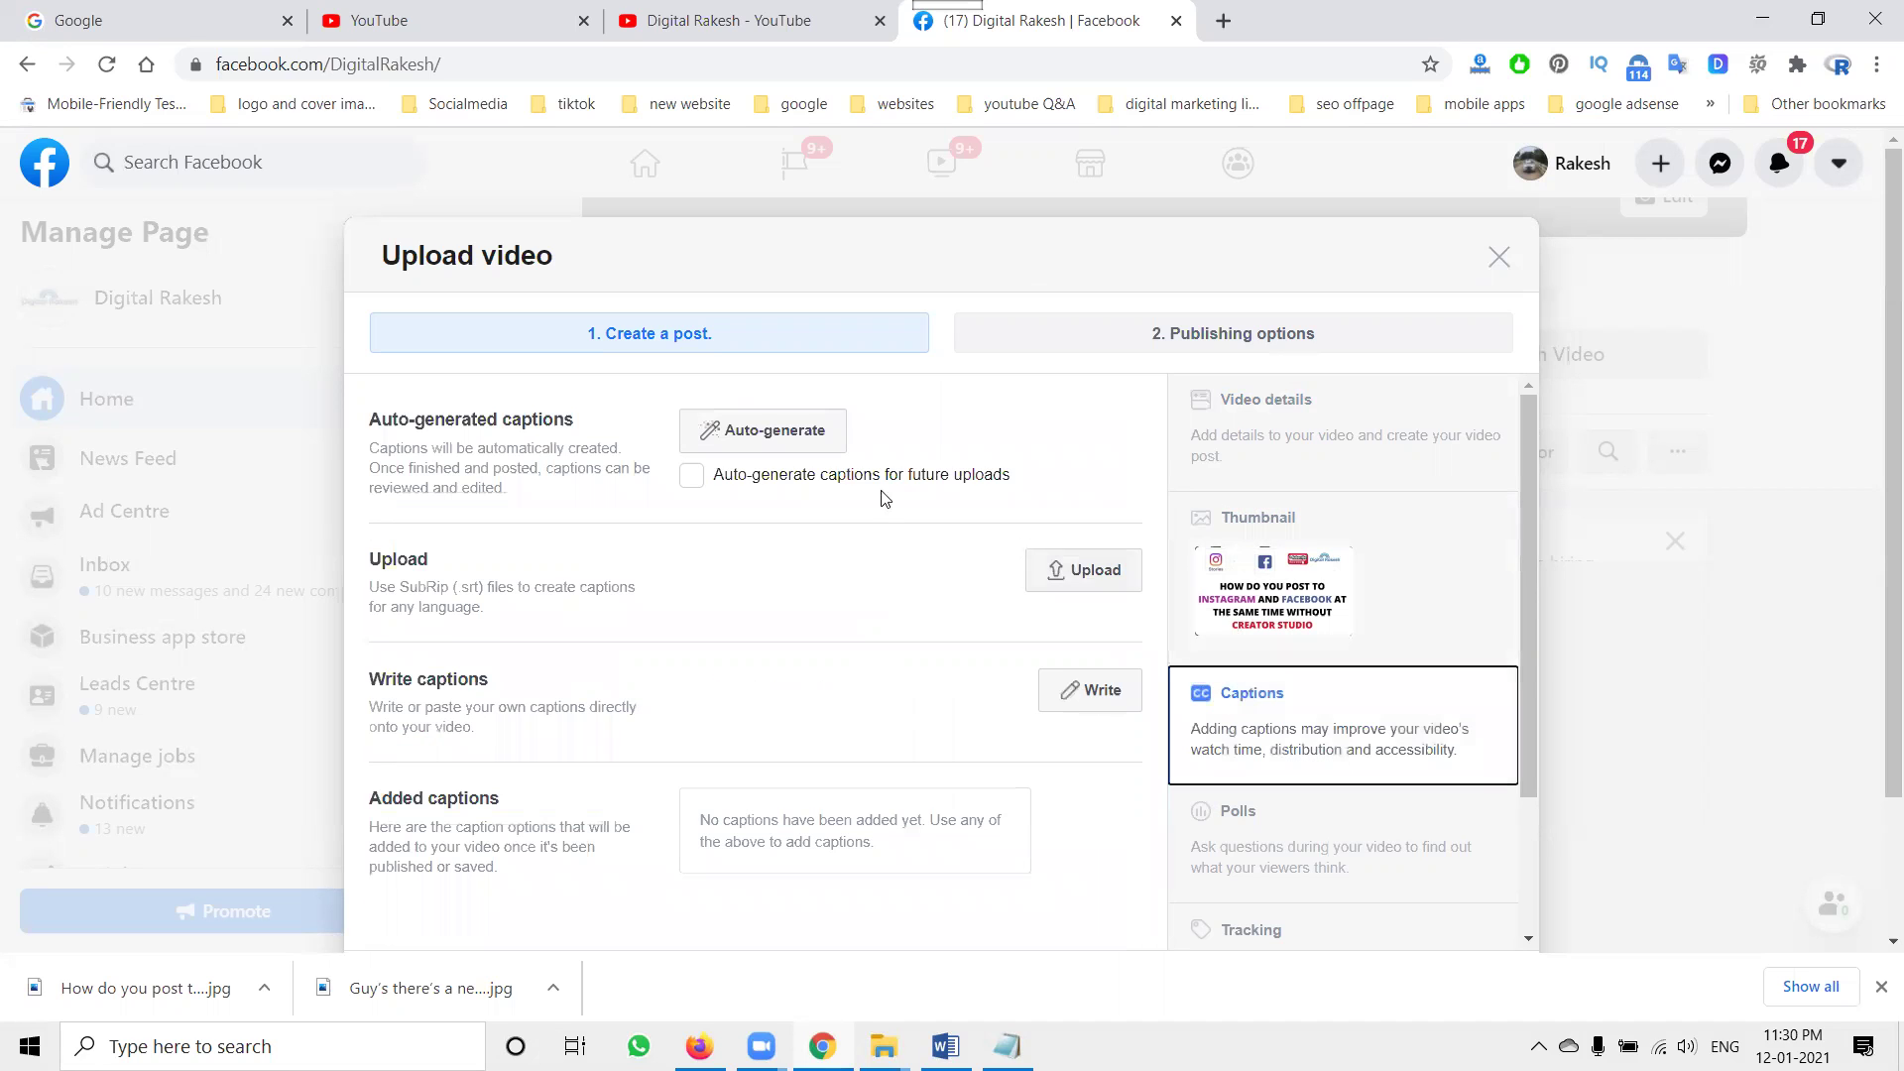
pyautogui.click(792, 442)
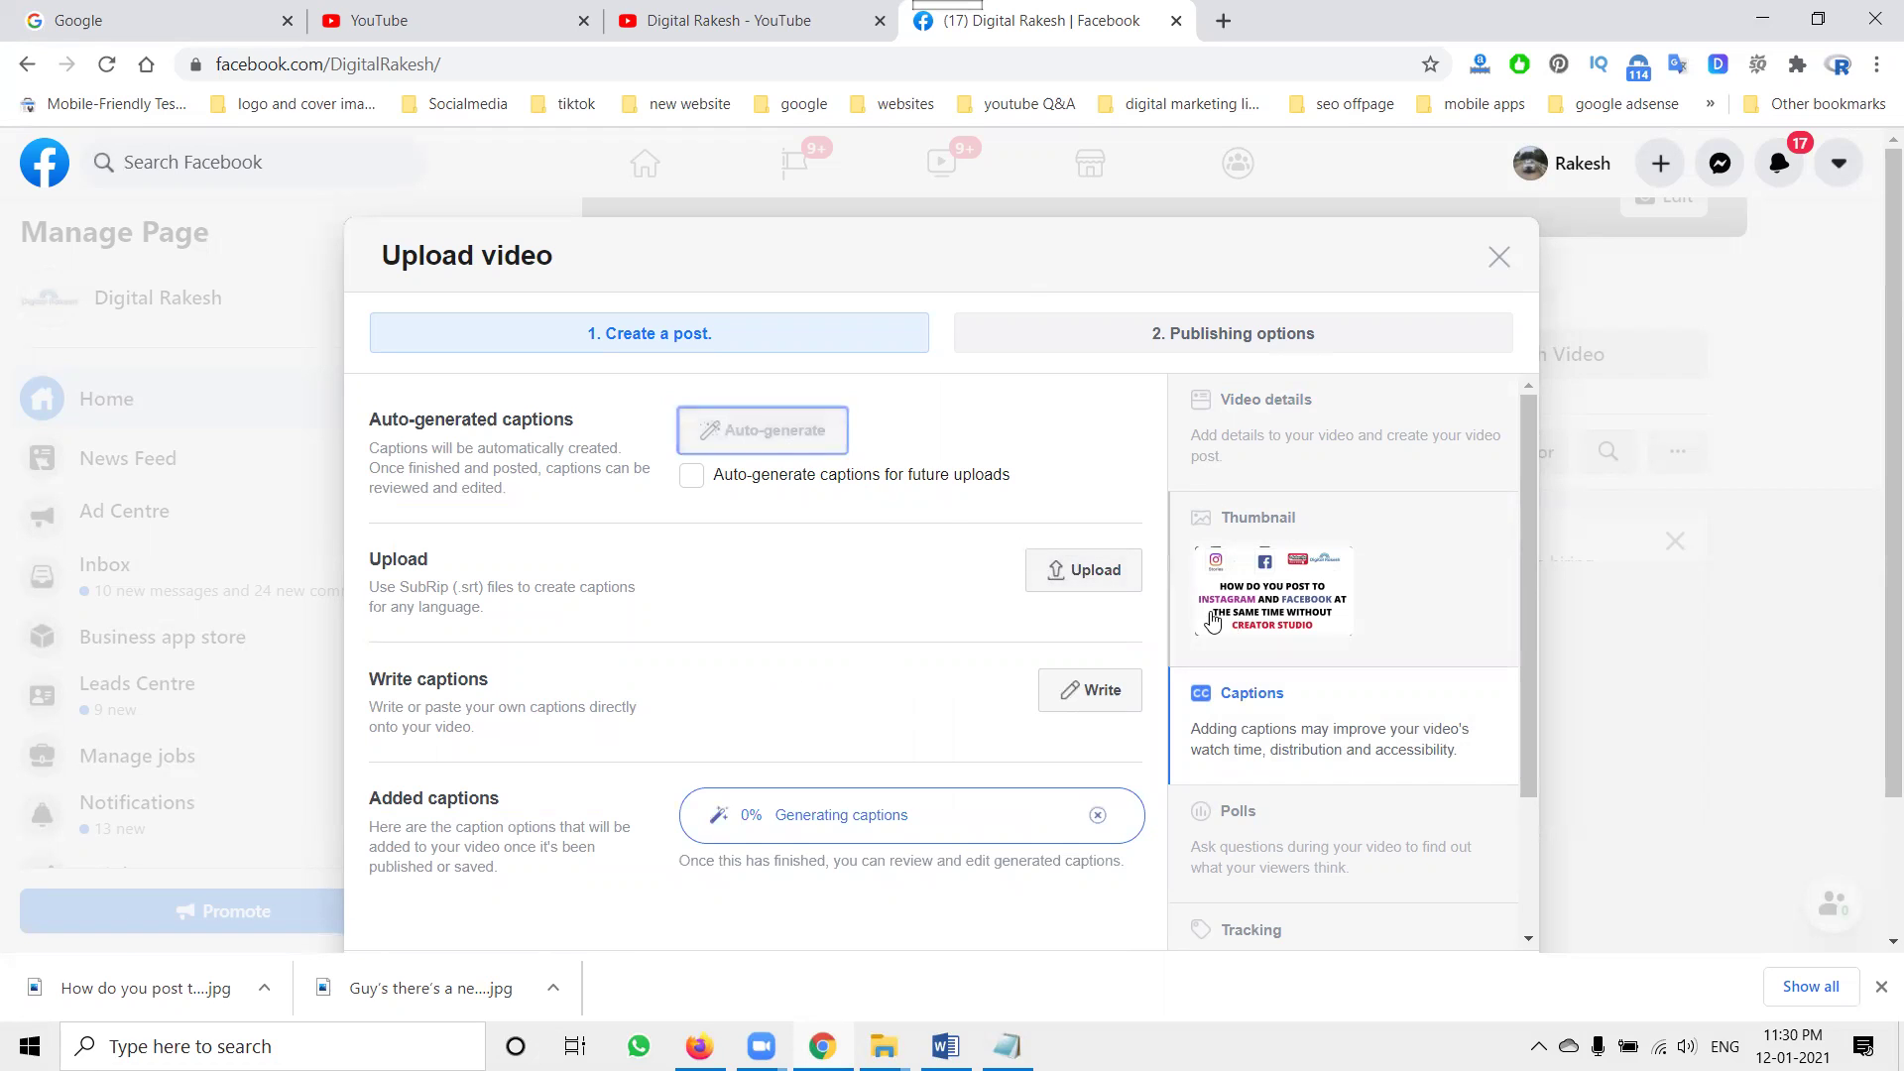
pyautogui.click(1245, 825)
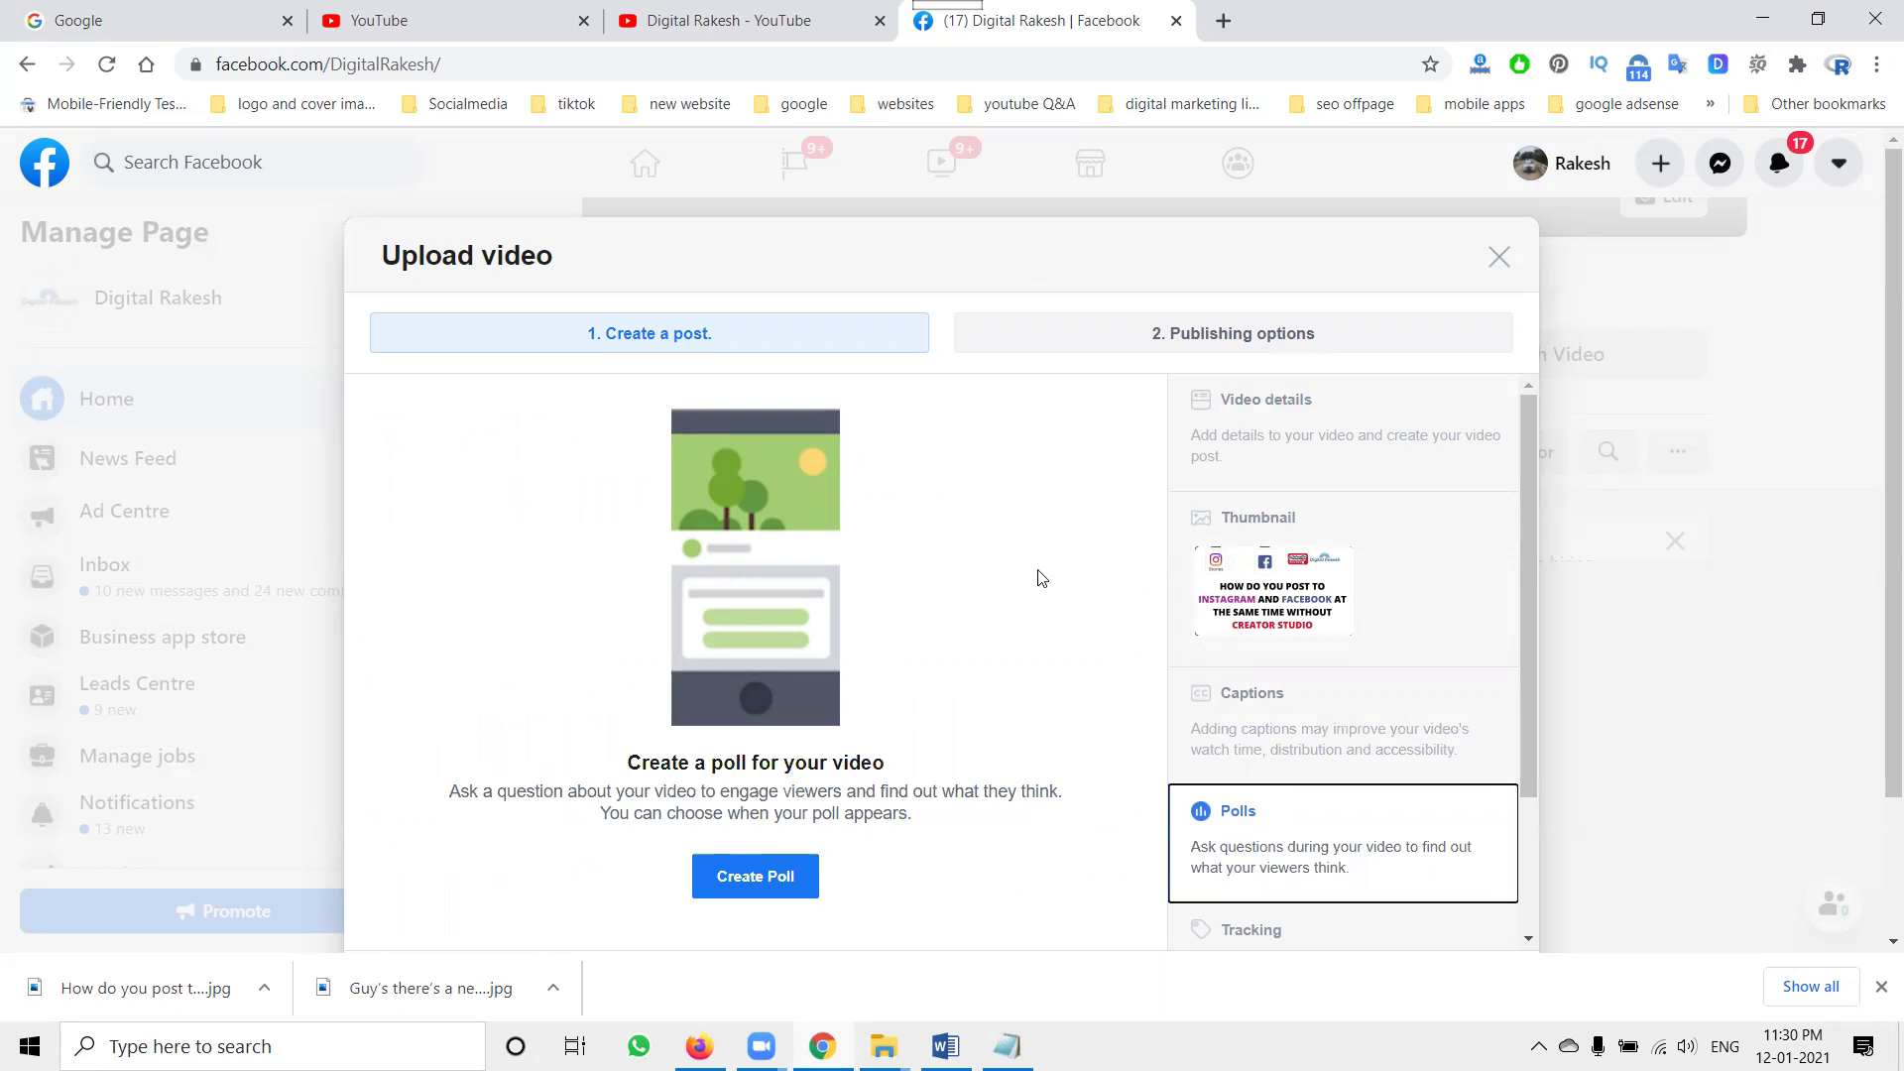
pyautogui.scroll(-2, 1230, 615)
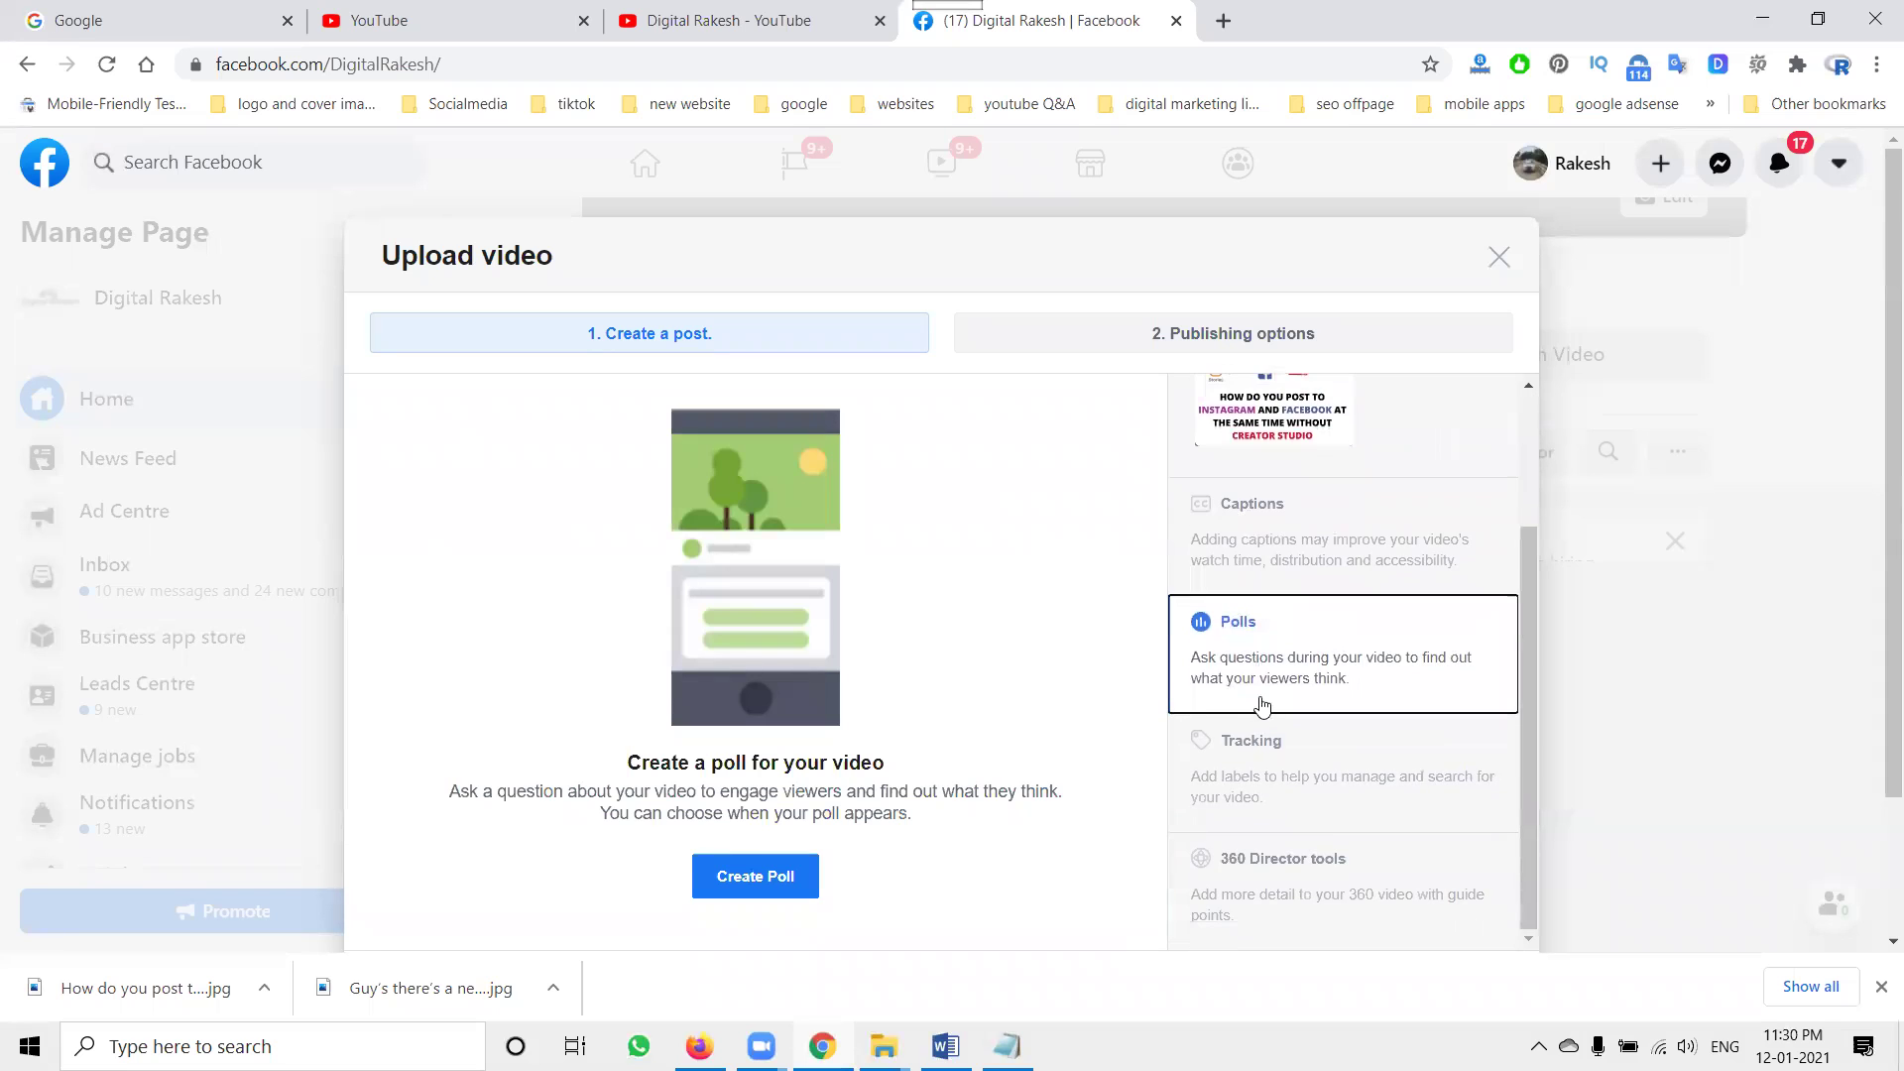
# Add "education", "social media marketing", "facebook" and "instagram" as custom tracking labels for the video
pyautogui.click(1253, 751)
pyautogui.click(753, 433)
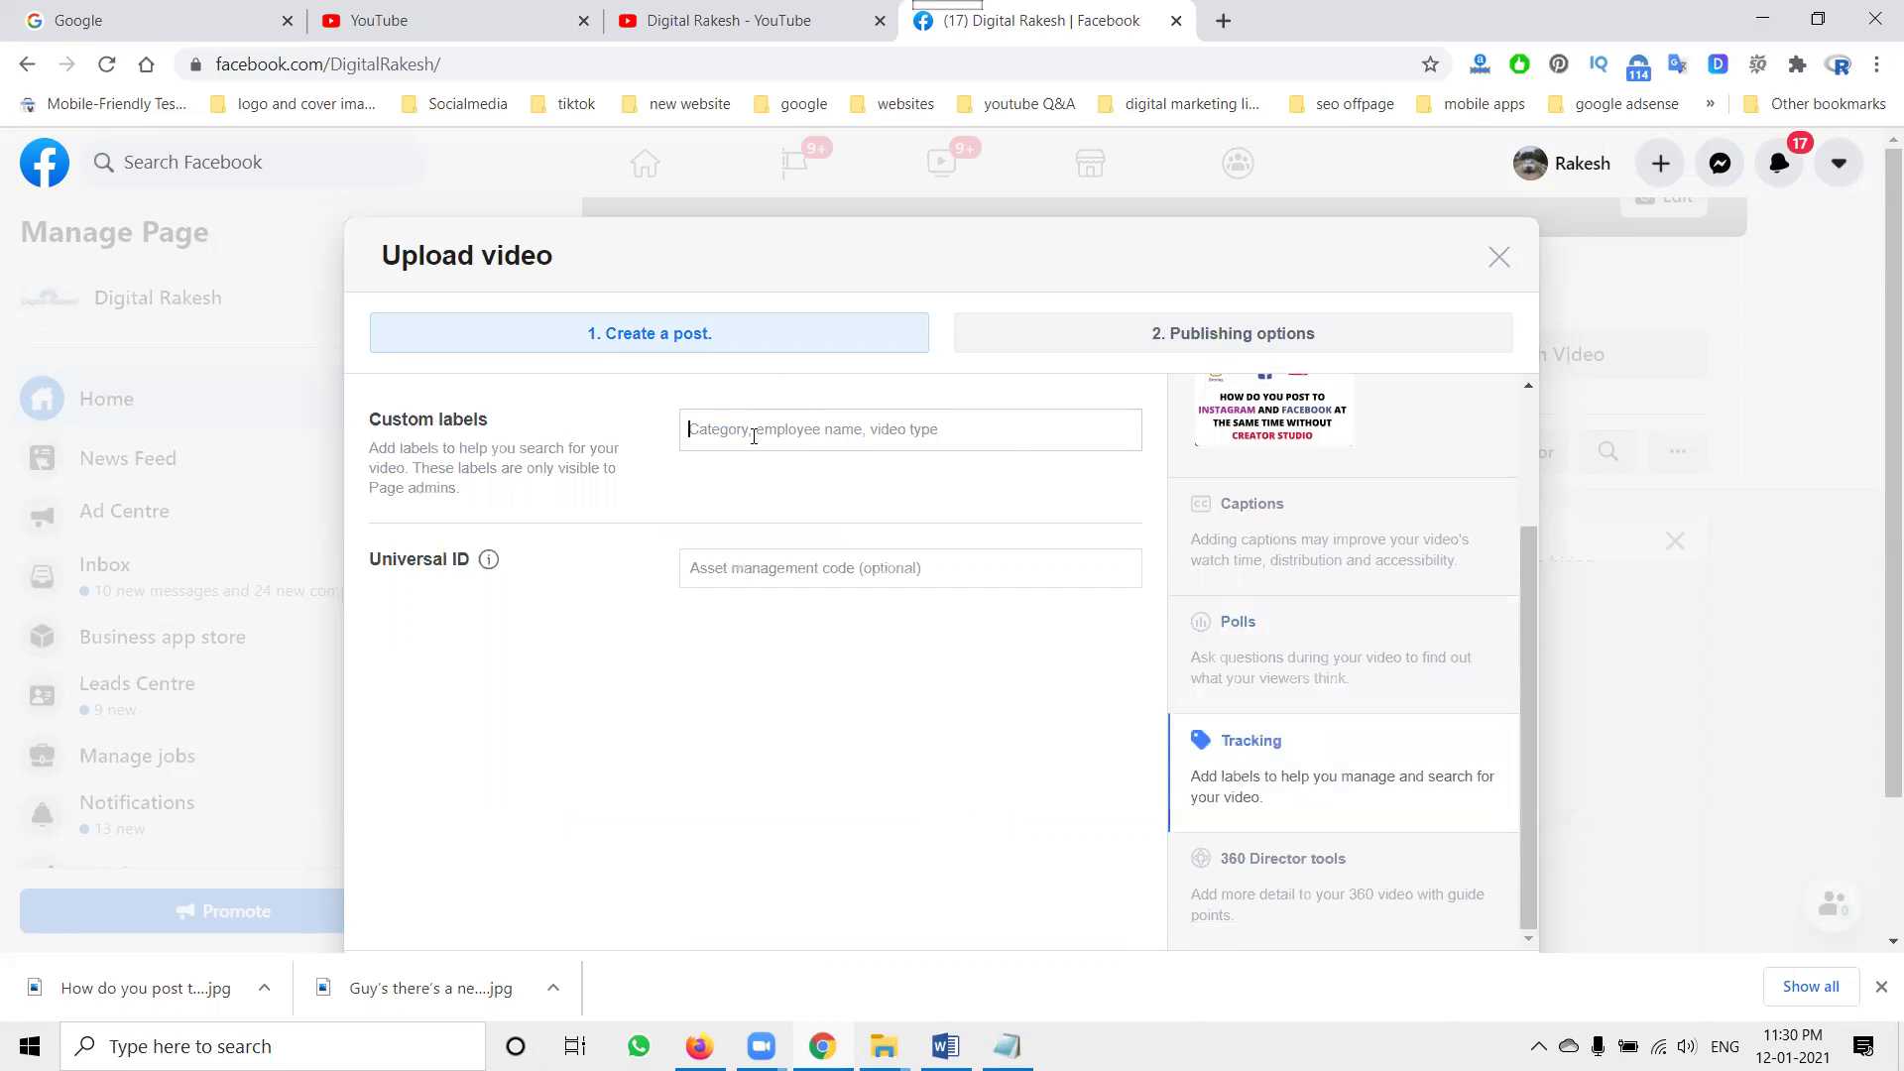
pyautogui.write('edu')
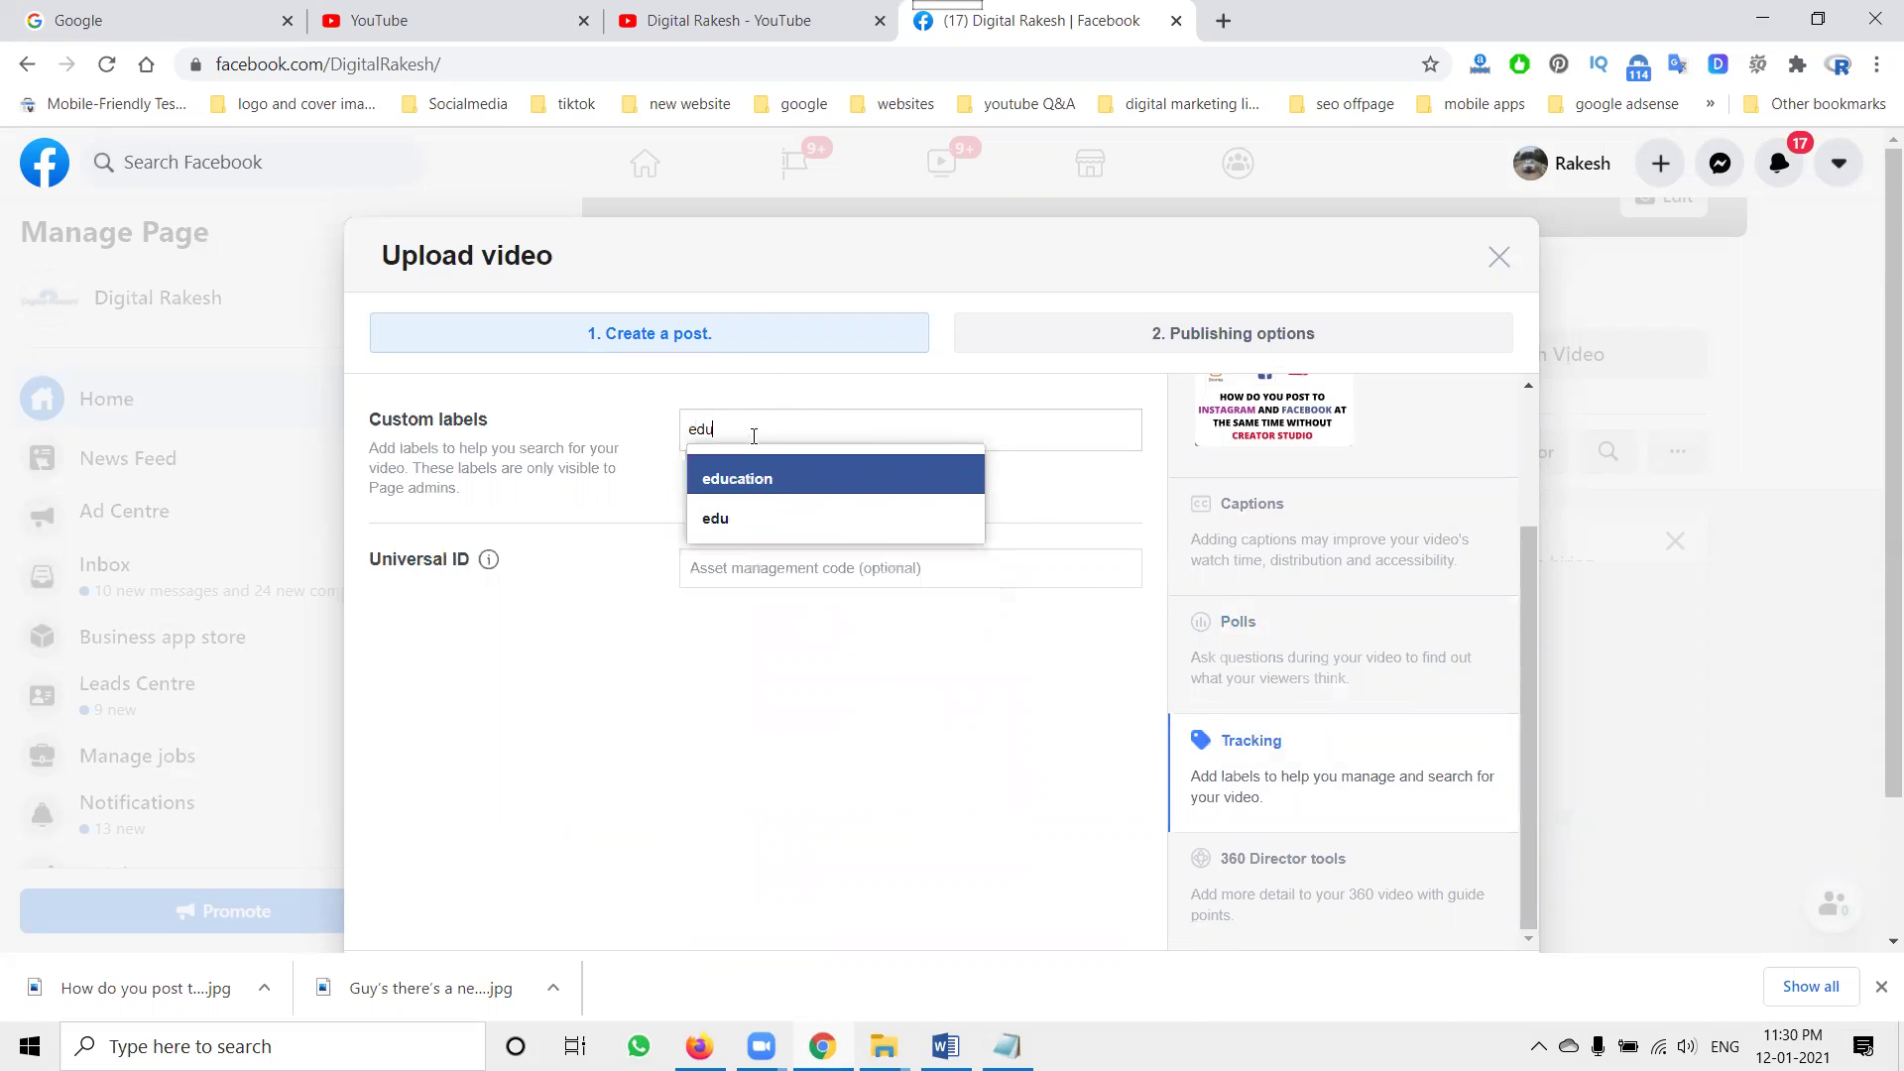
pyautogui.click(766, 493)
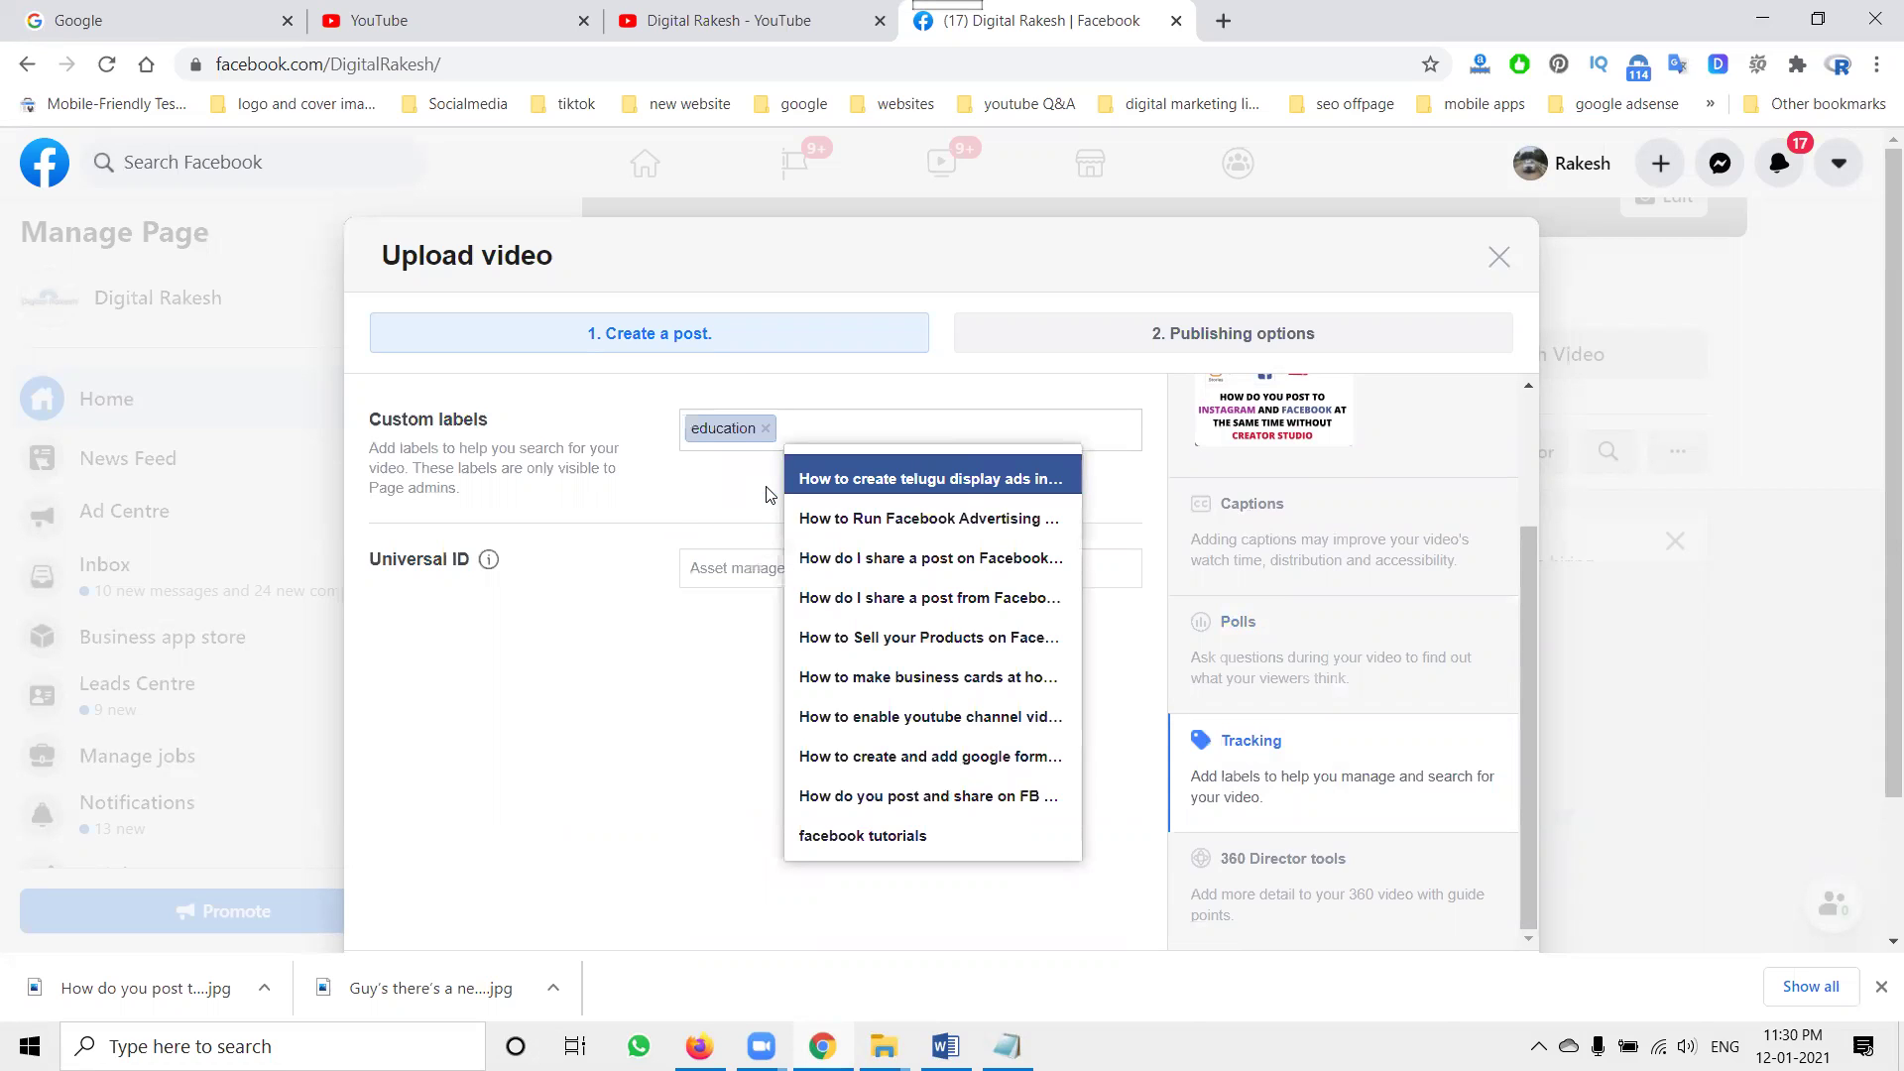
pyautogui.write('social media')
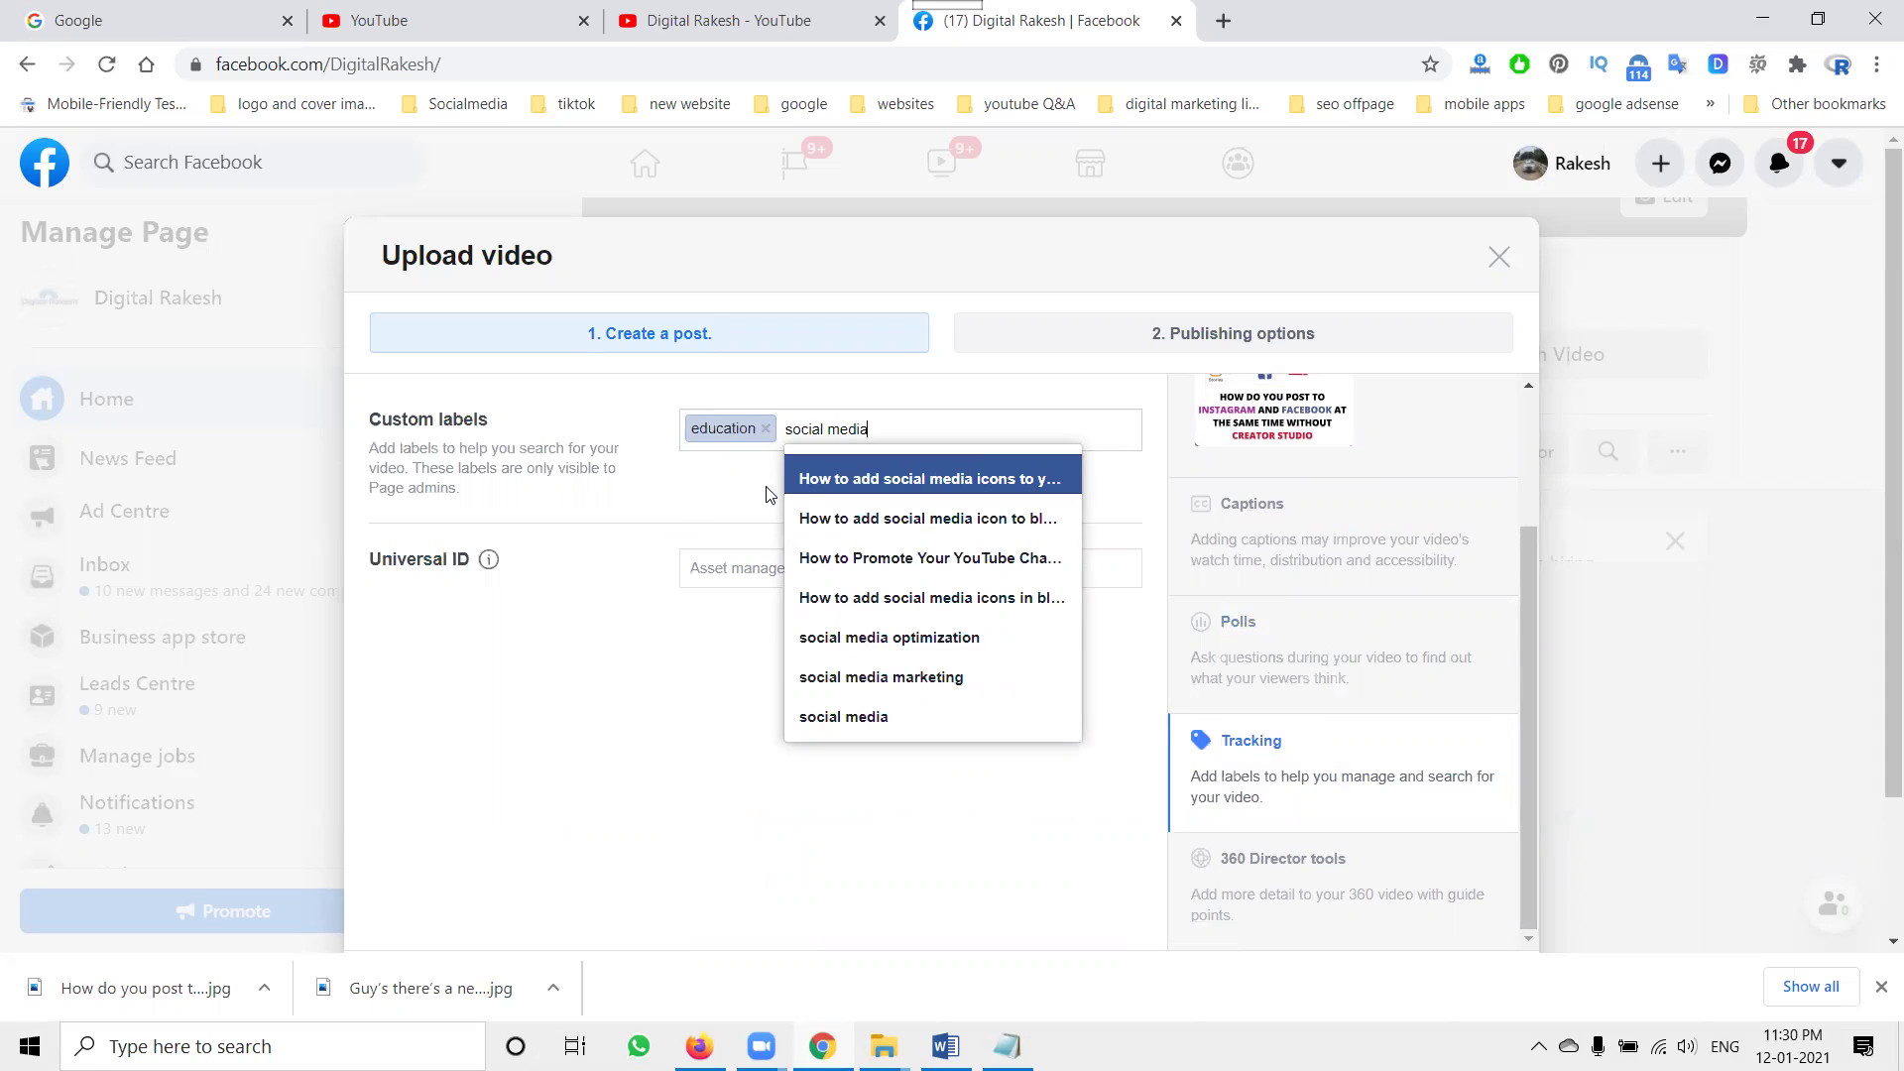
pyautogui.click(854, 682)
pyautogui.write('facebook')
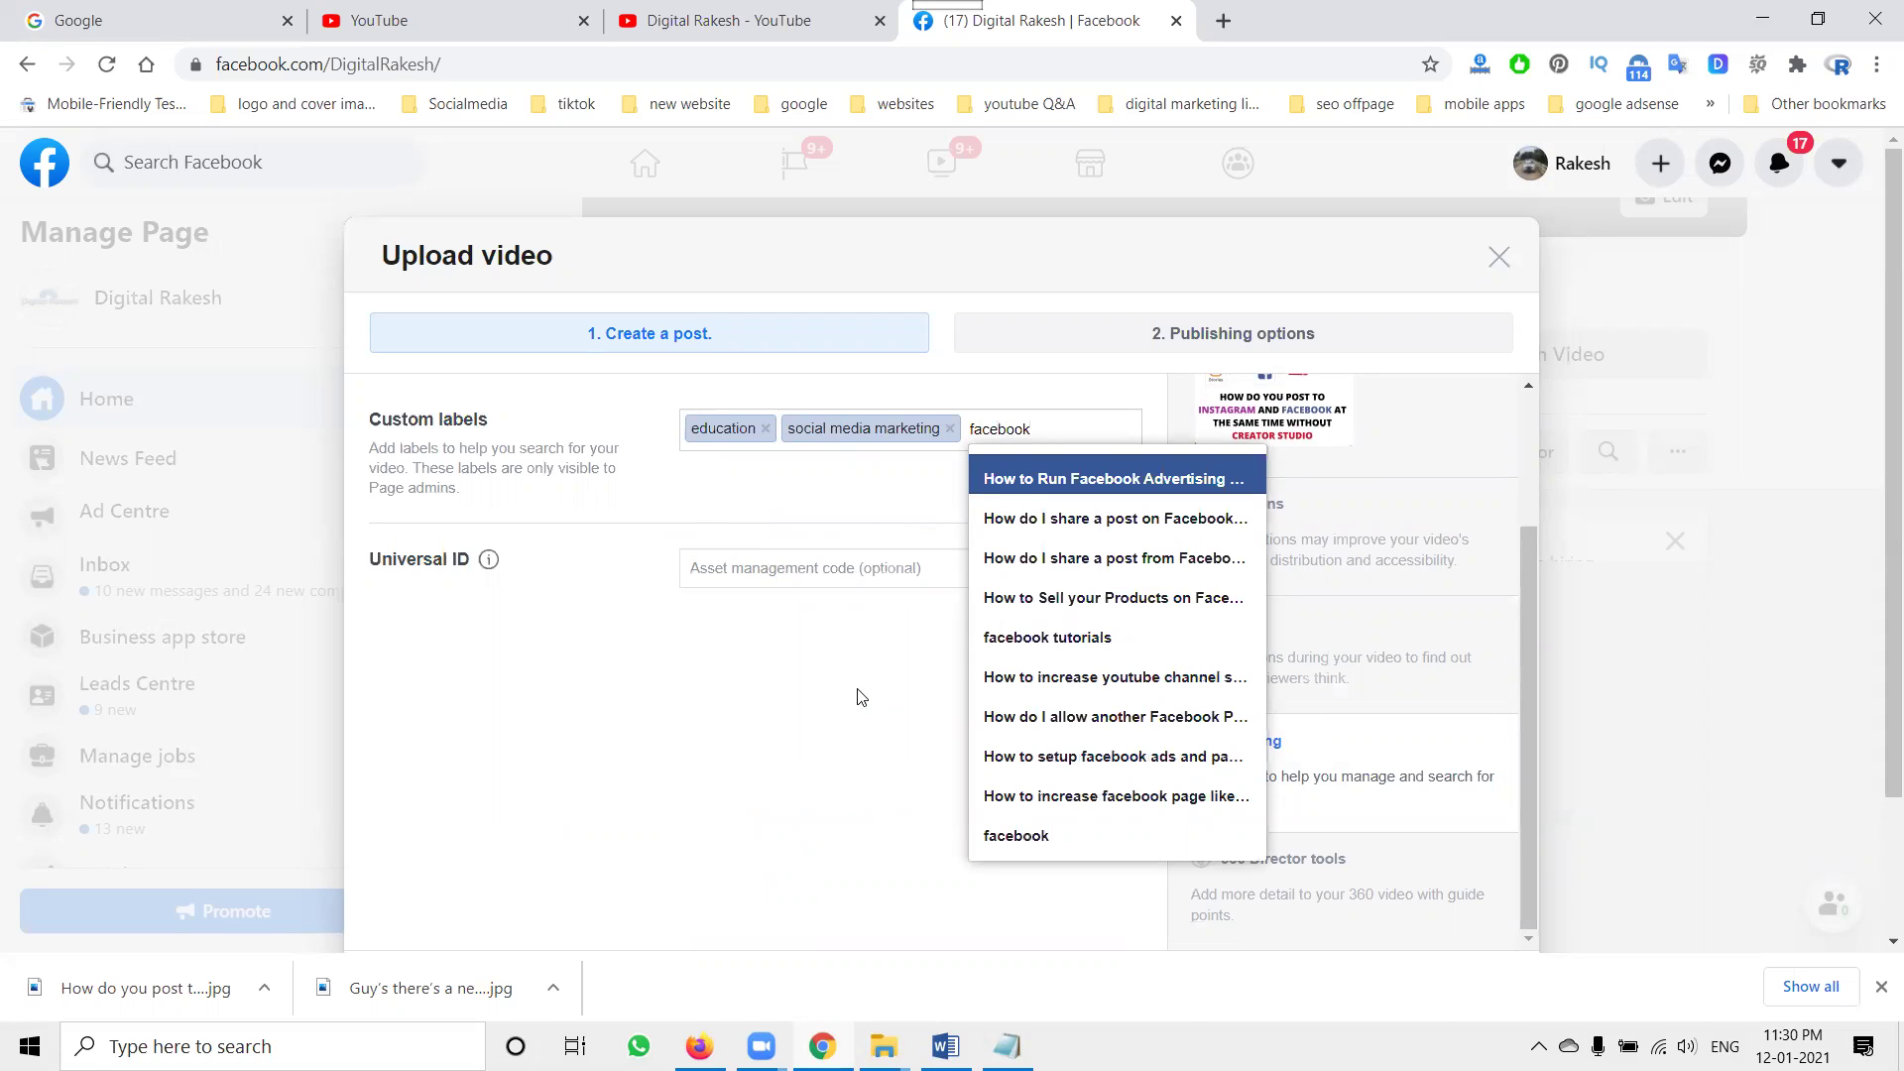
pyautogui.click(1034, 838)
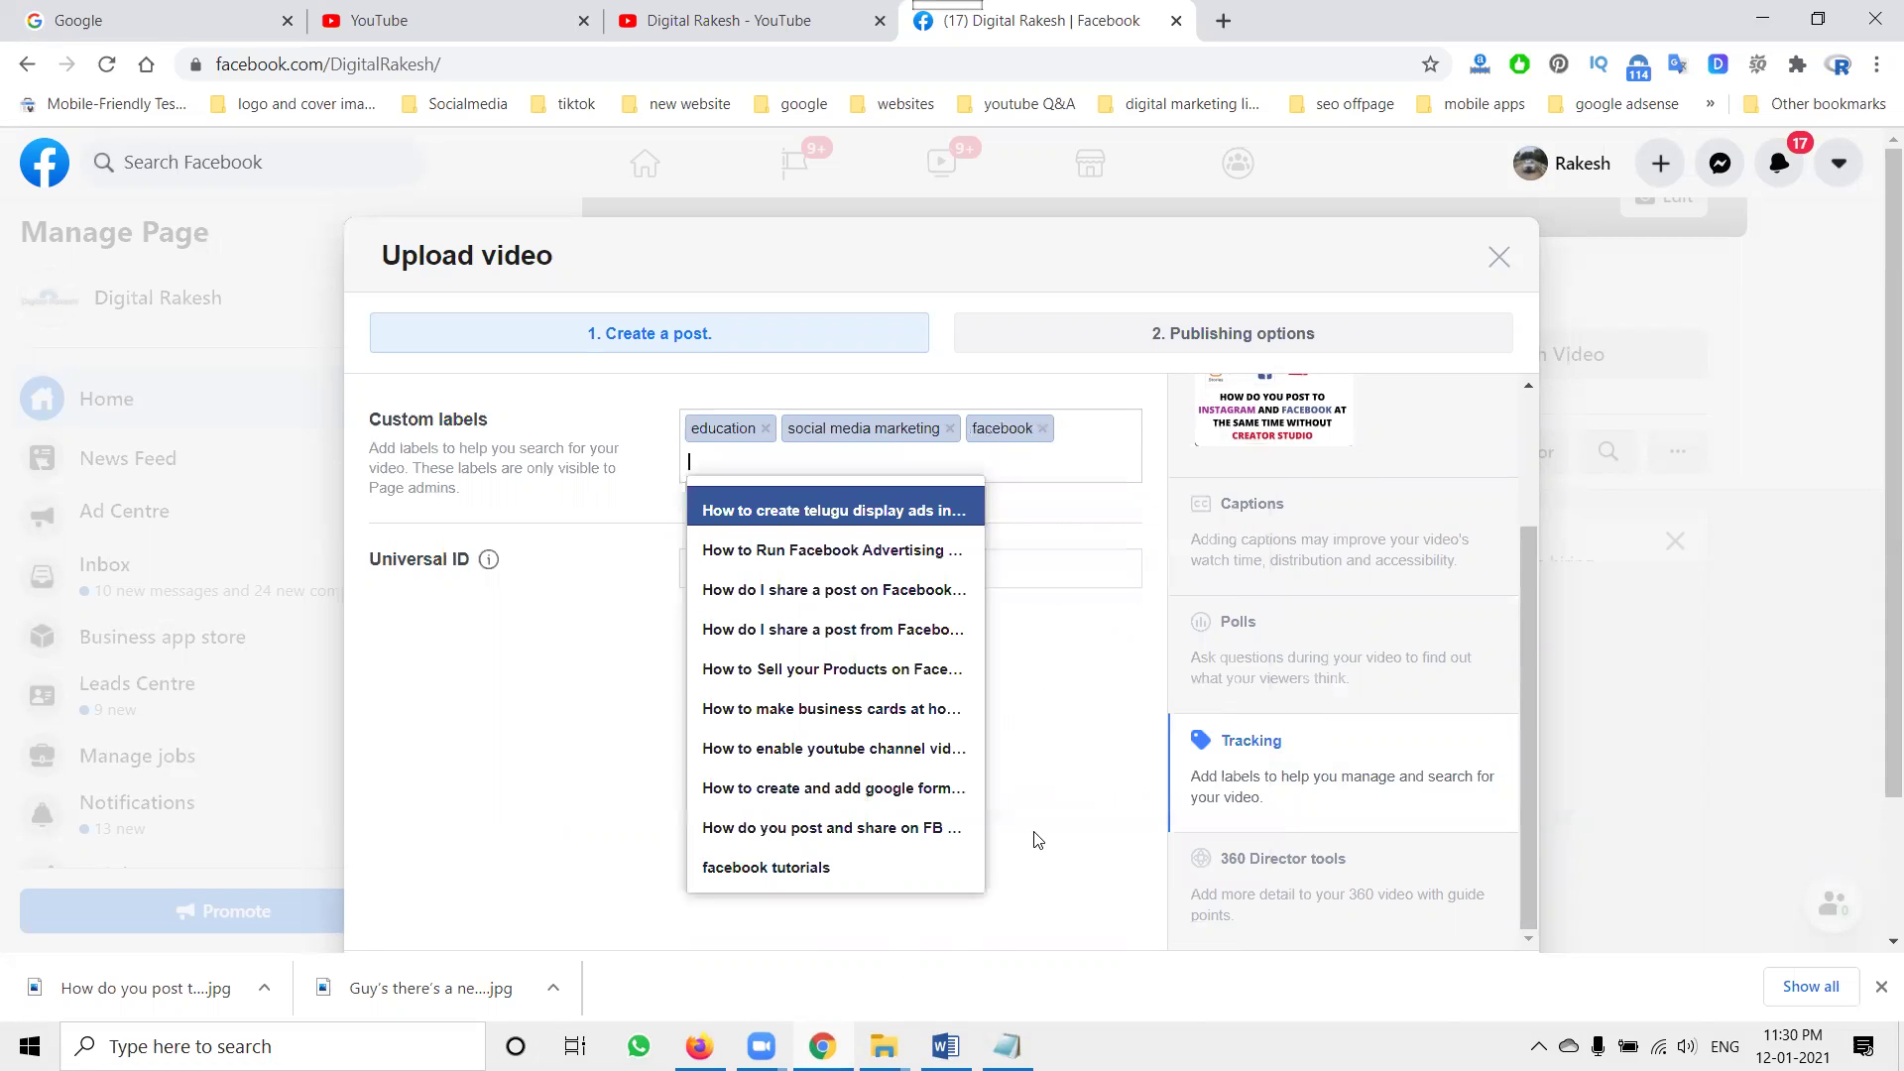
pyautogui.write('instagram')
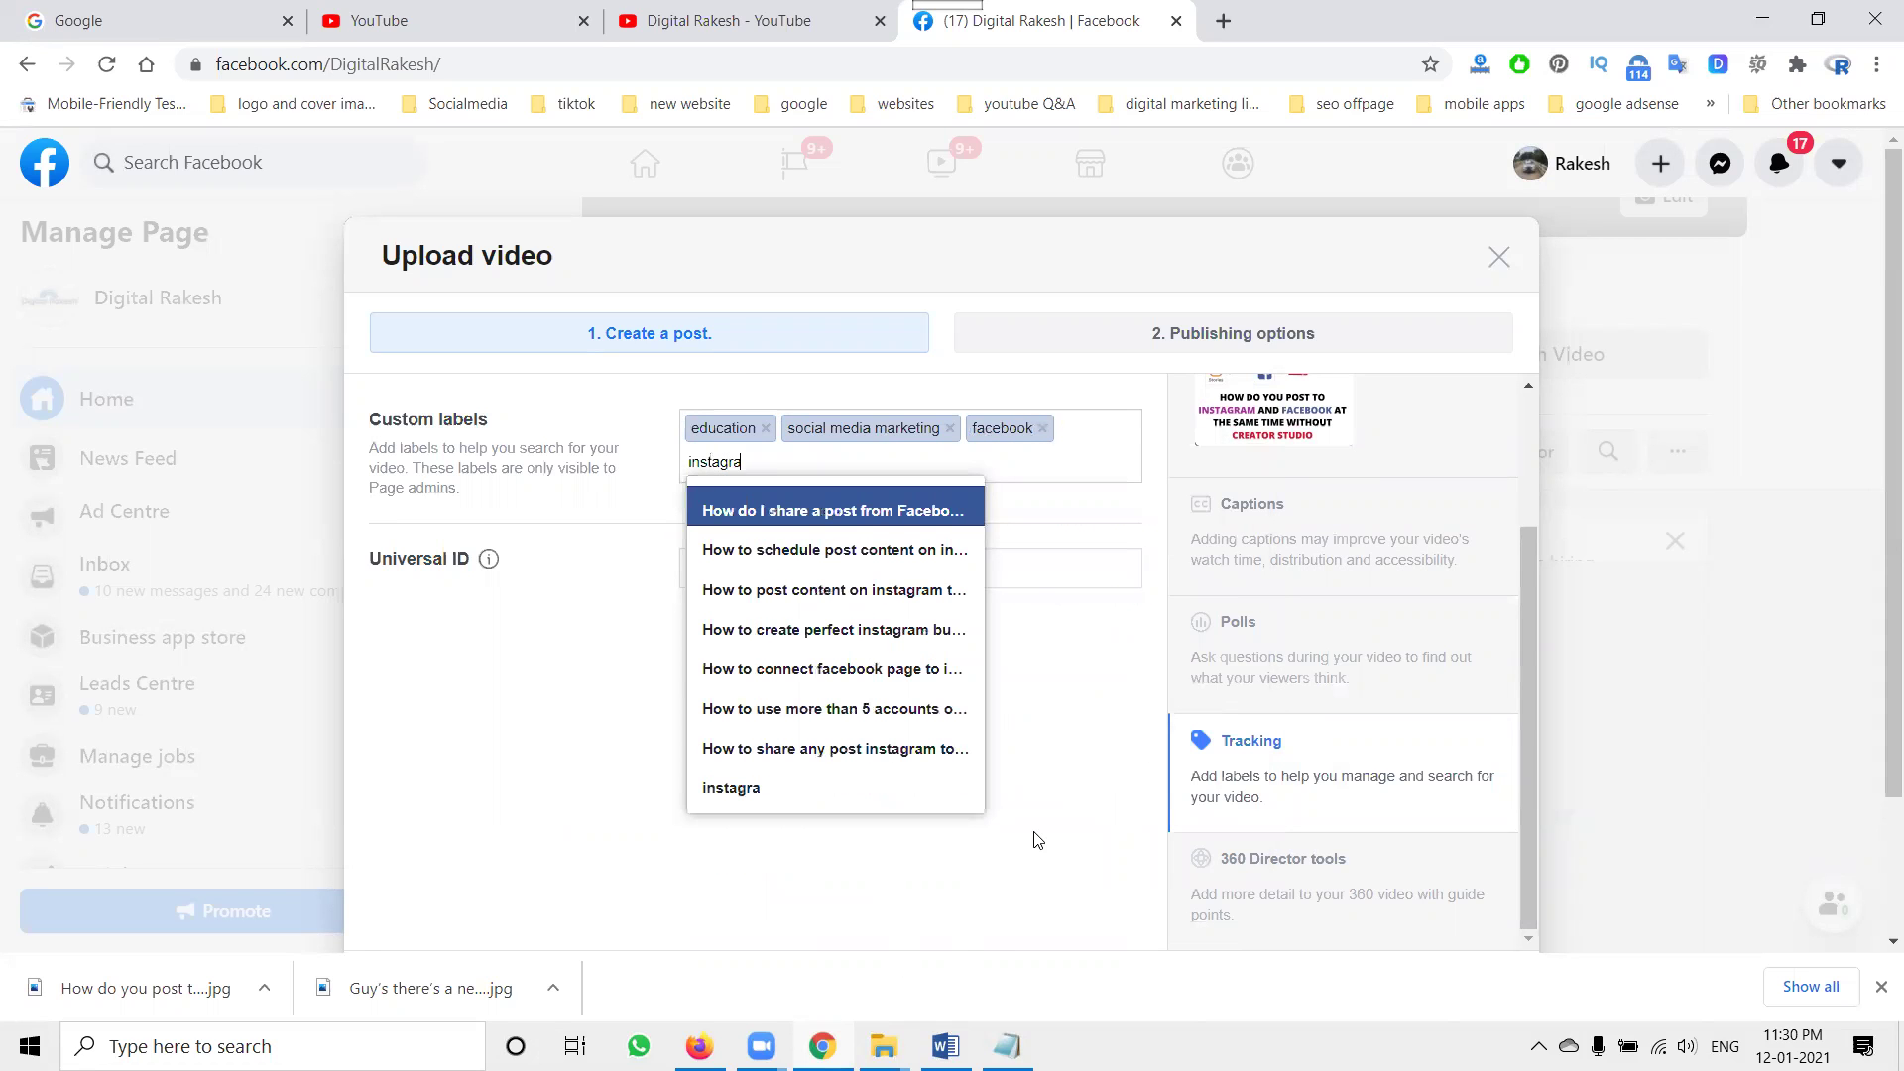
pyautogui.click(805, 789)
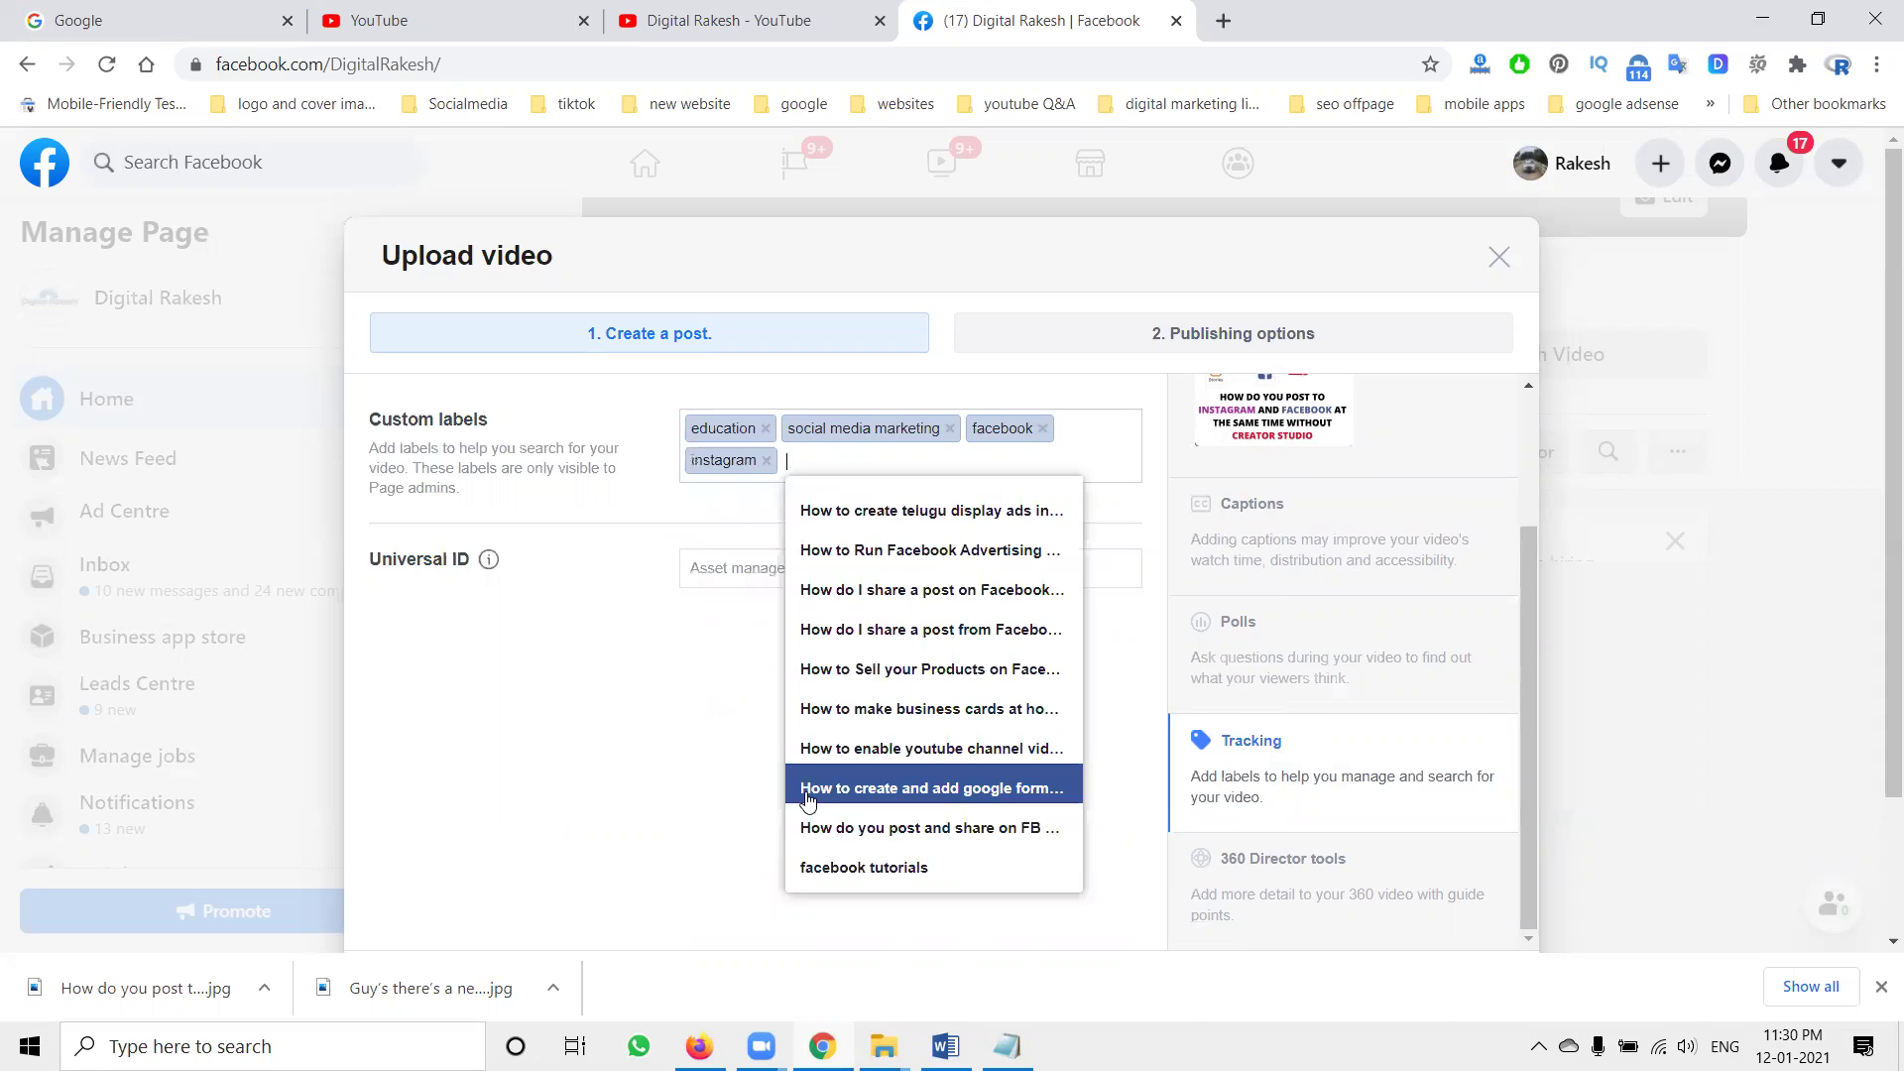
pyautogui.click(615, 714)
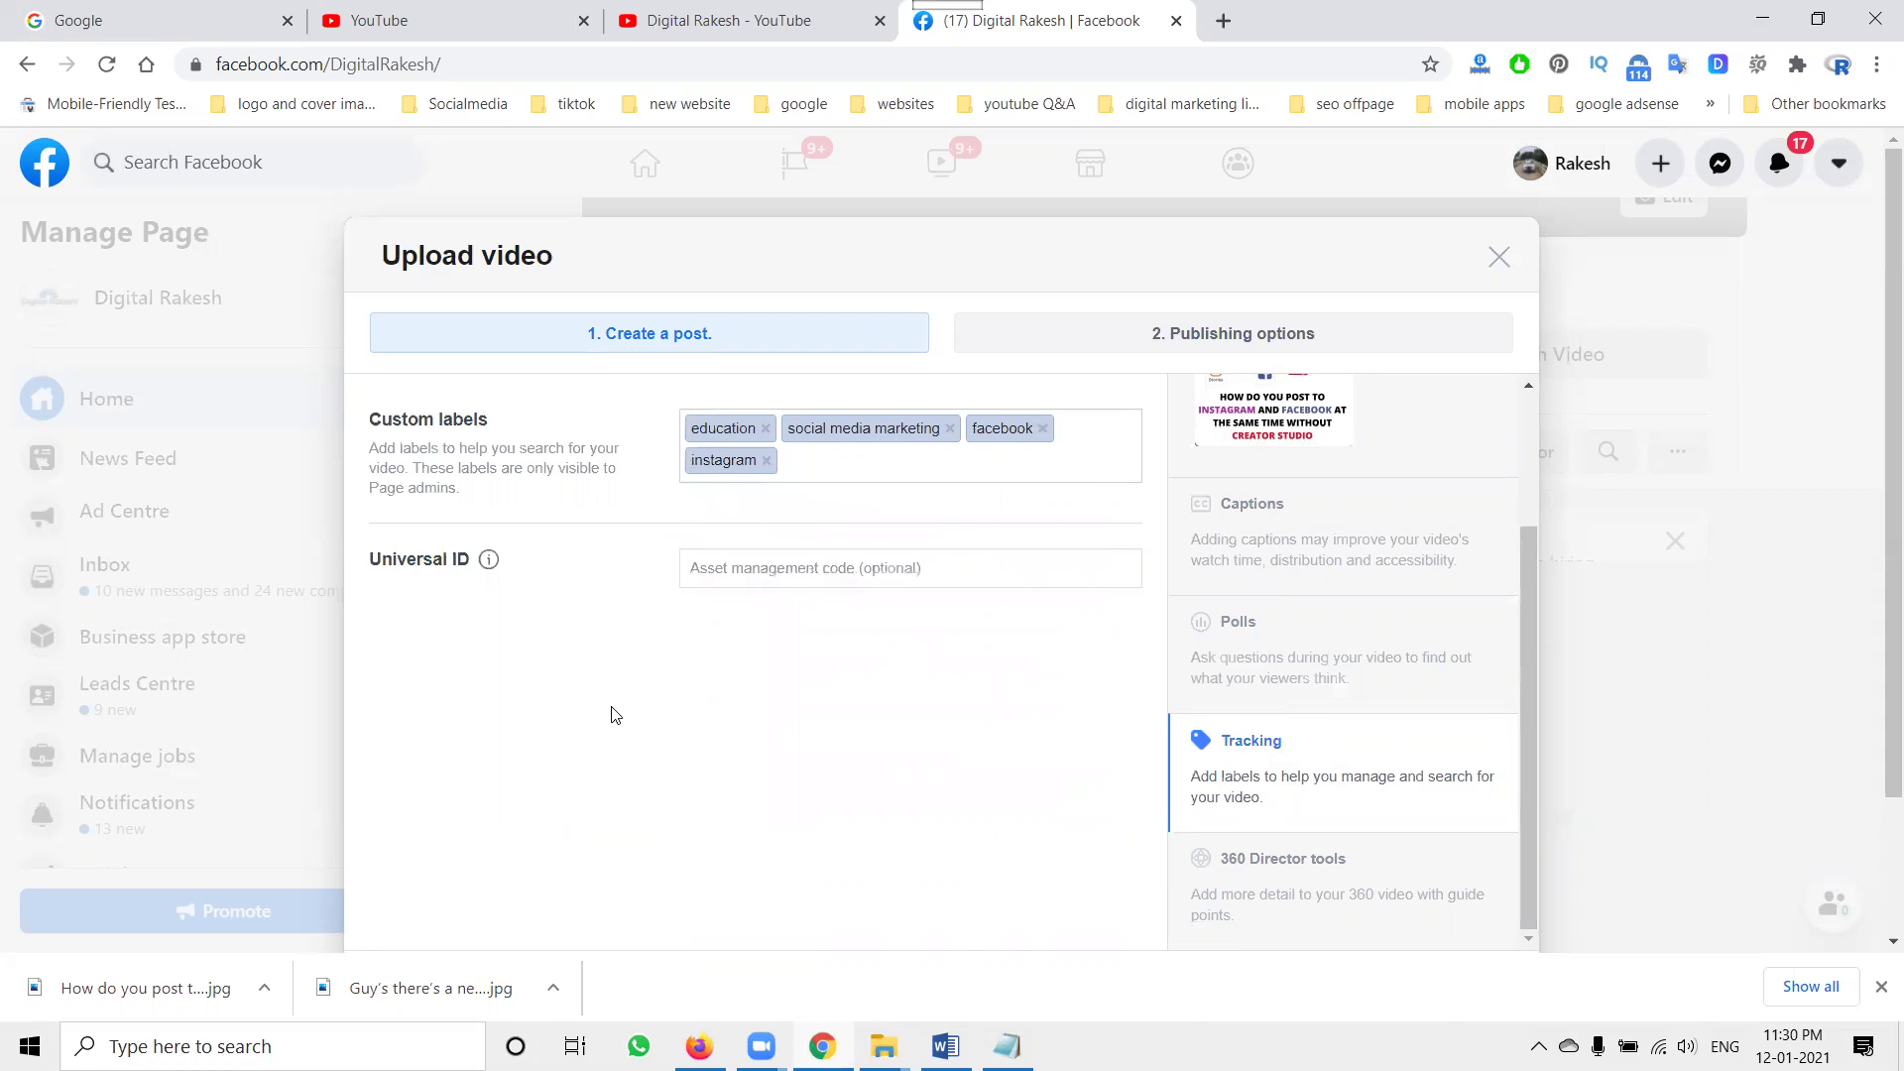
# Look at the 360 Director tools and continue to the publishing options
pyautogui.scroll(-2, 1235, 695)
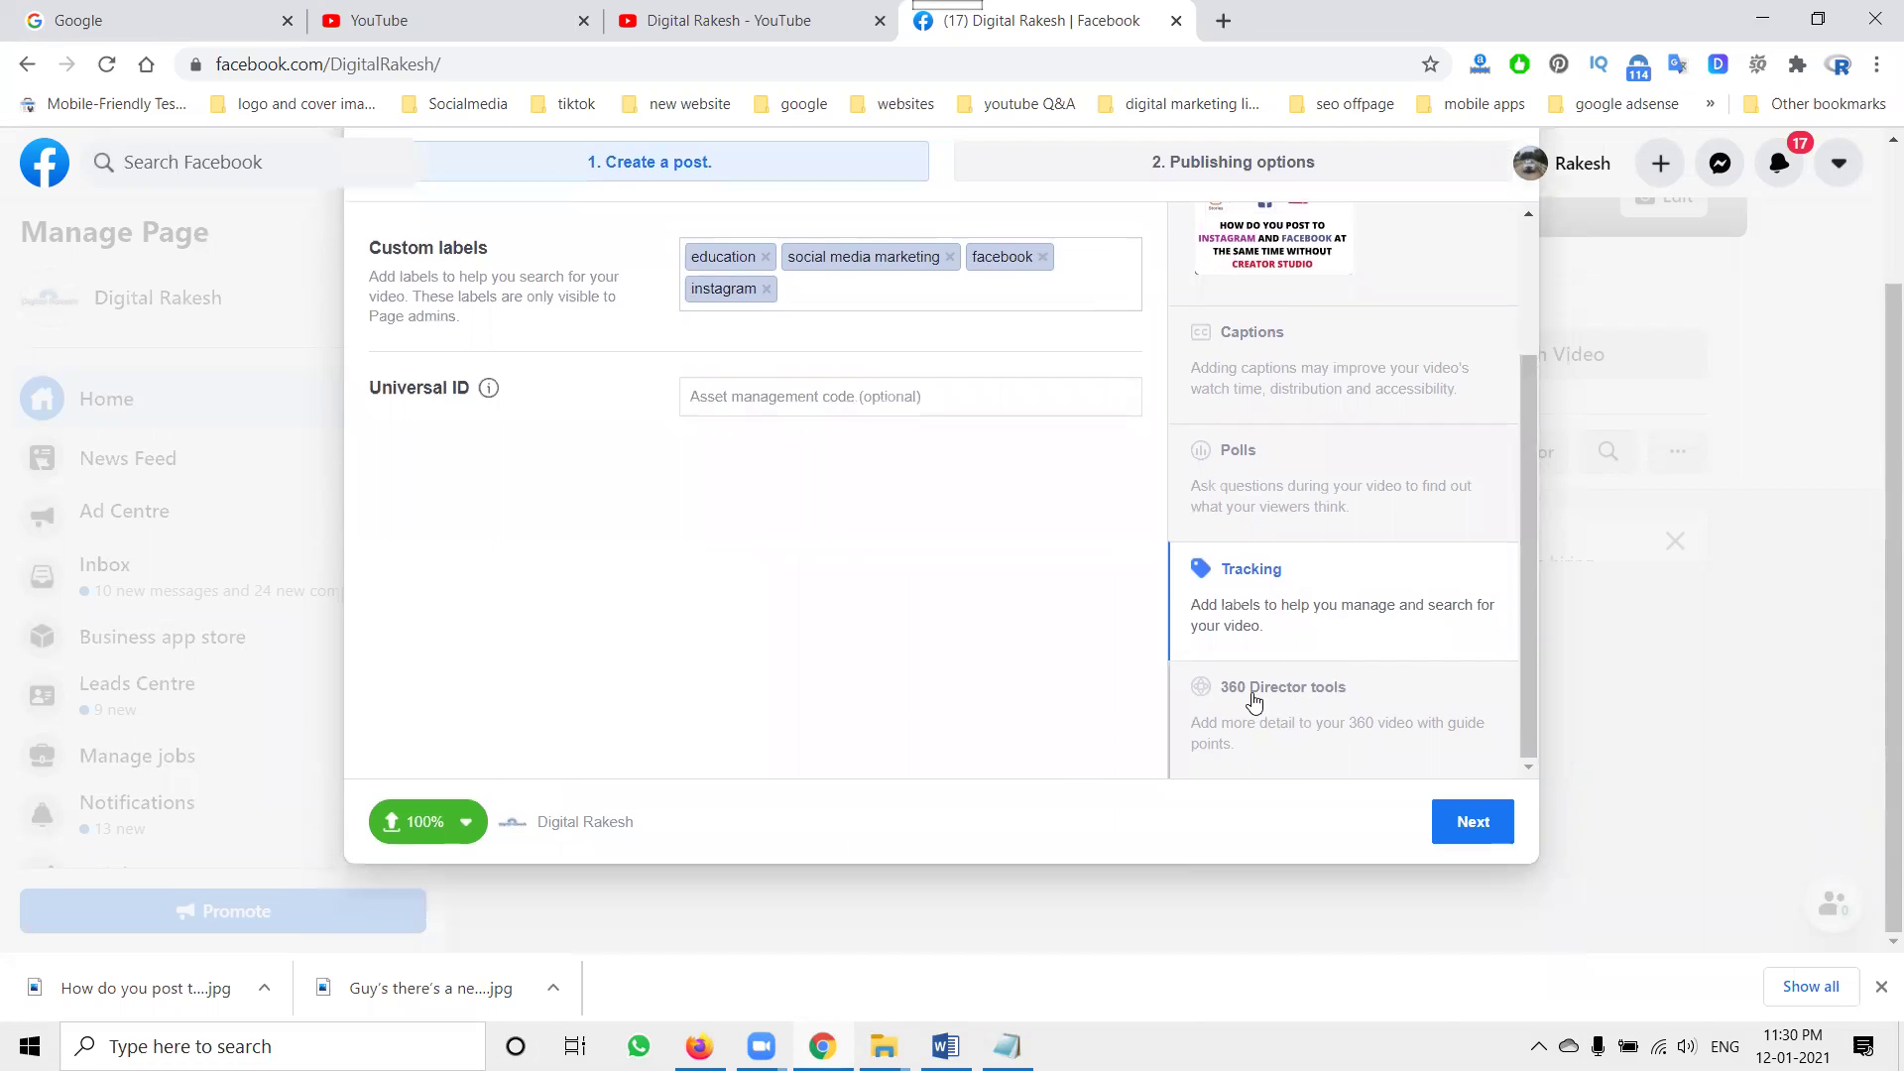
pyautogui.click(1255, 702)
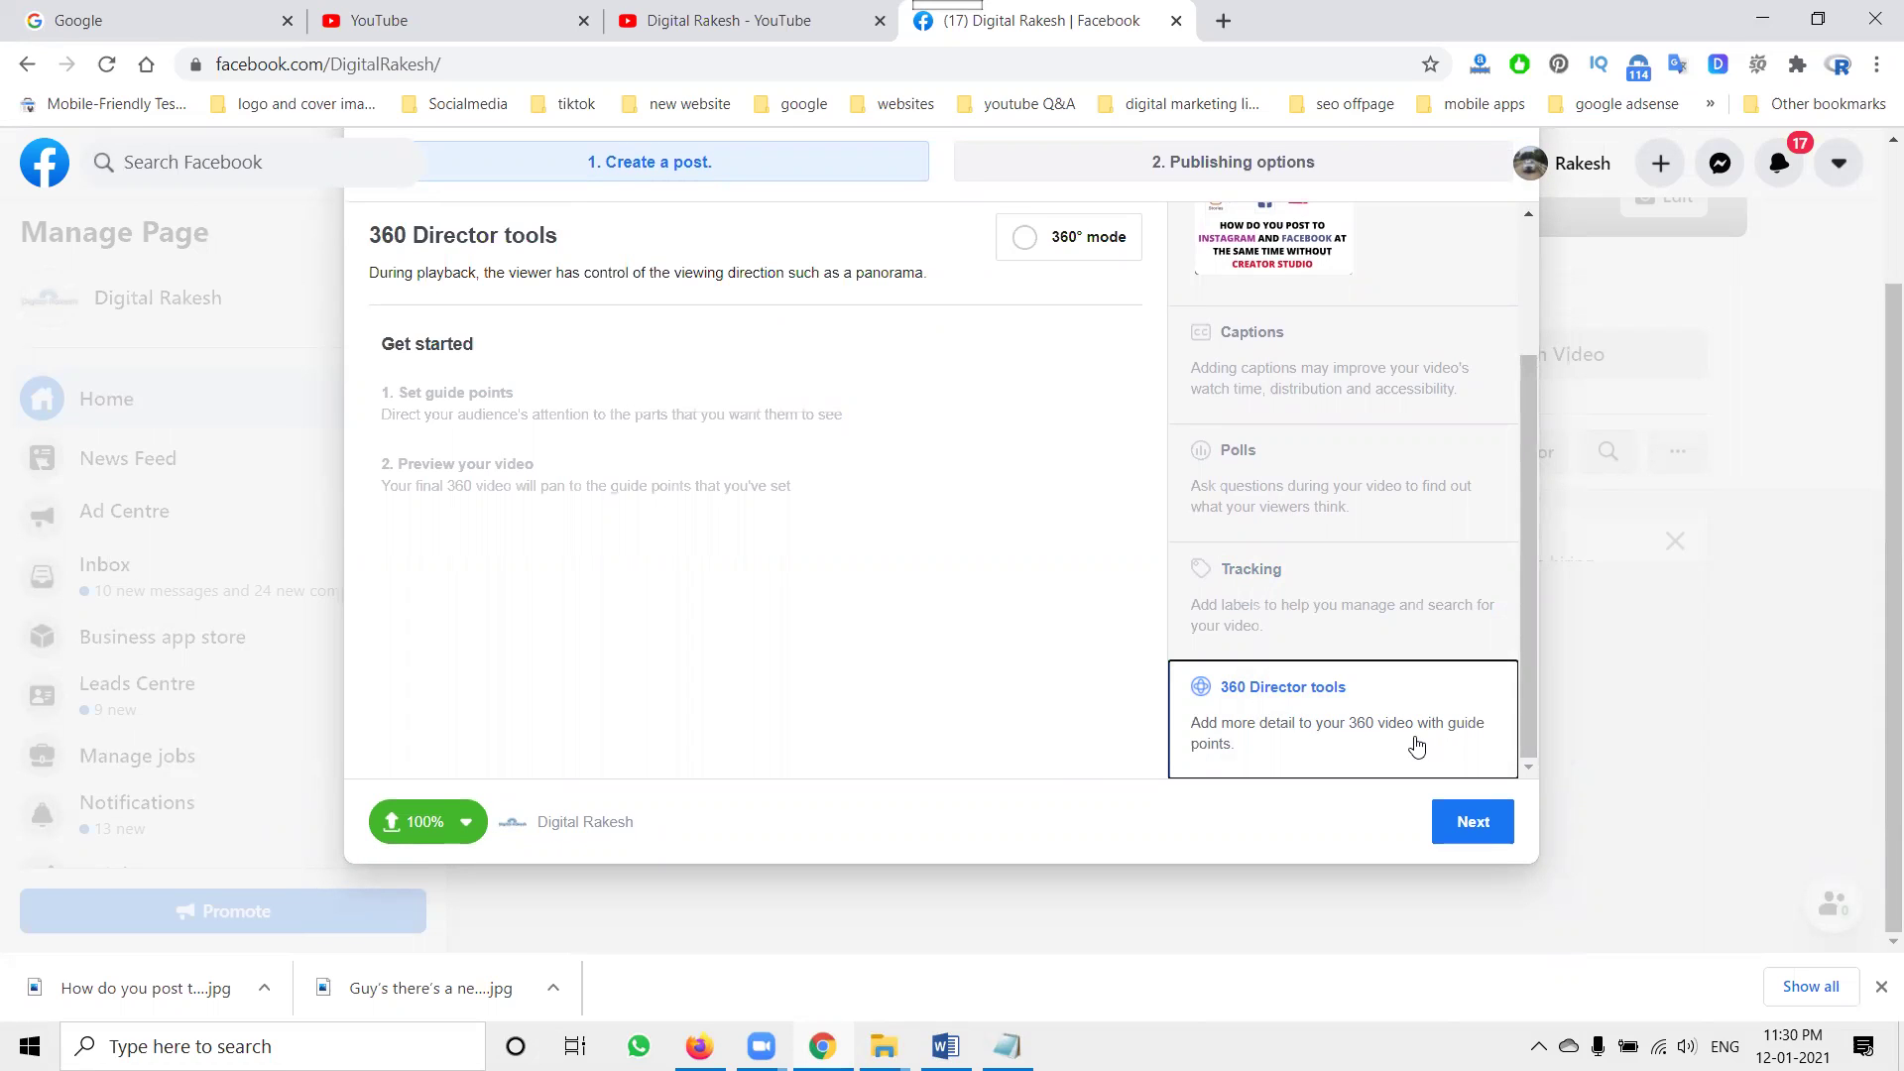
pyautogui.click(1472, 821)
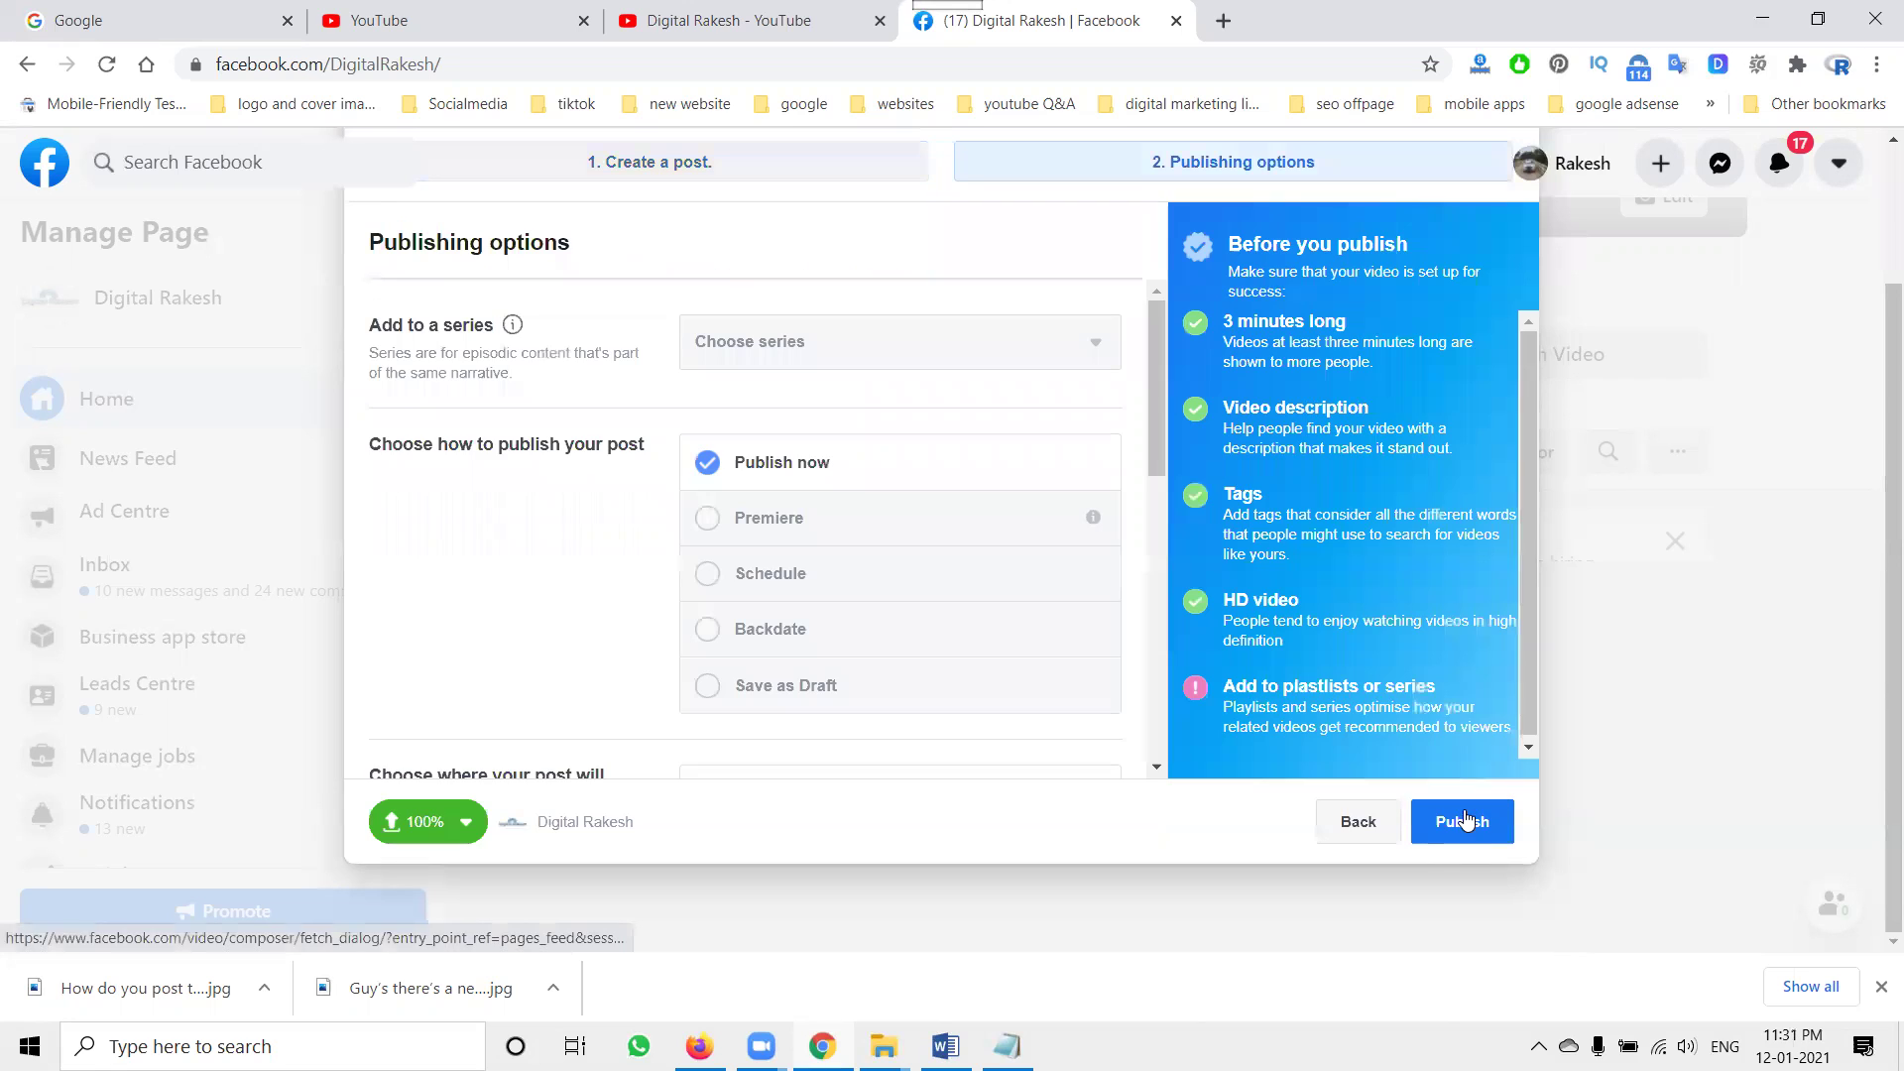
# Add the video to the "Reach New Audiences to Grow Your Business with Vid" series
pyautogui.click(869, 357)
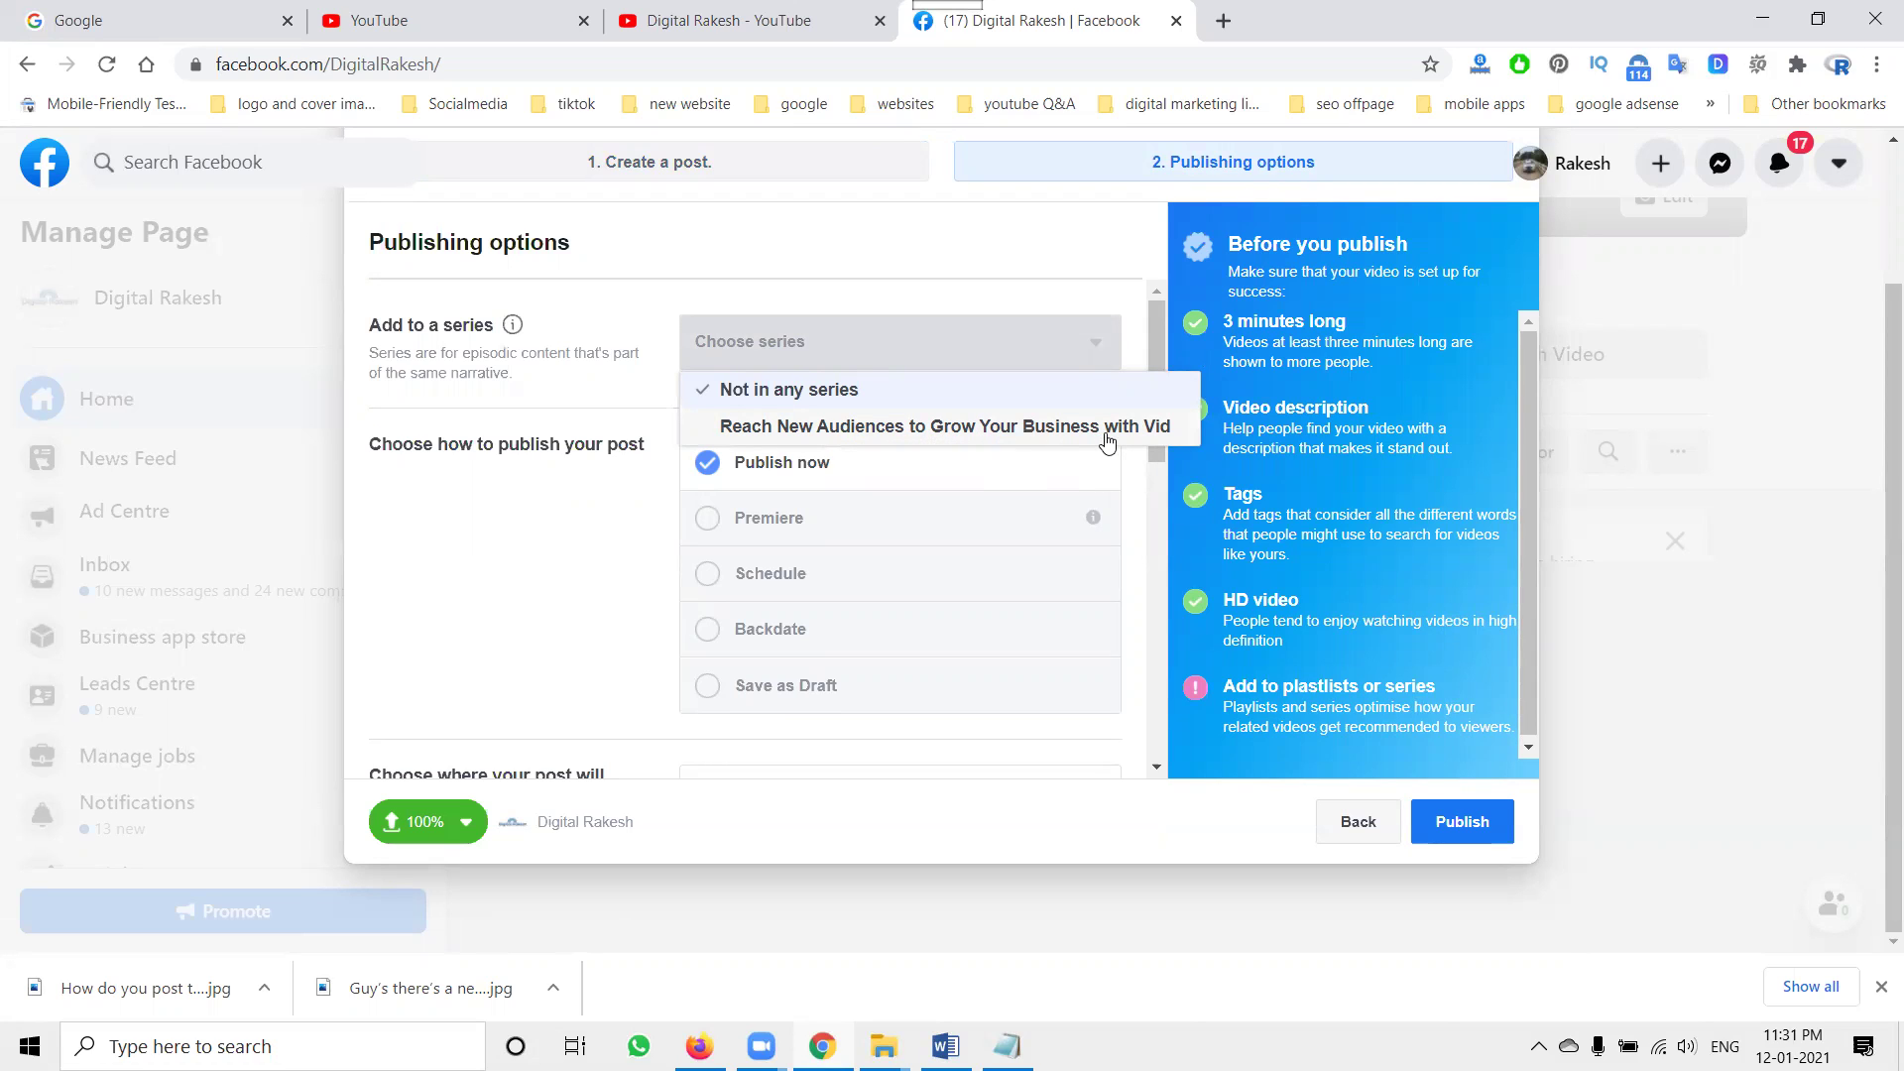
pyautogui.click(561, 513)
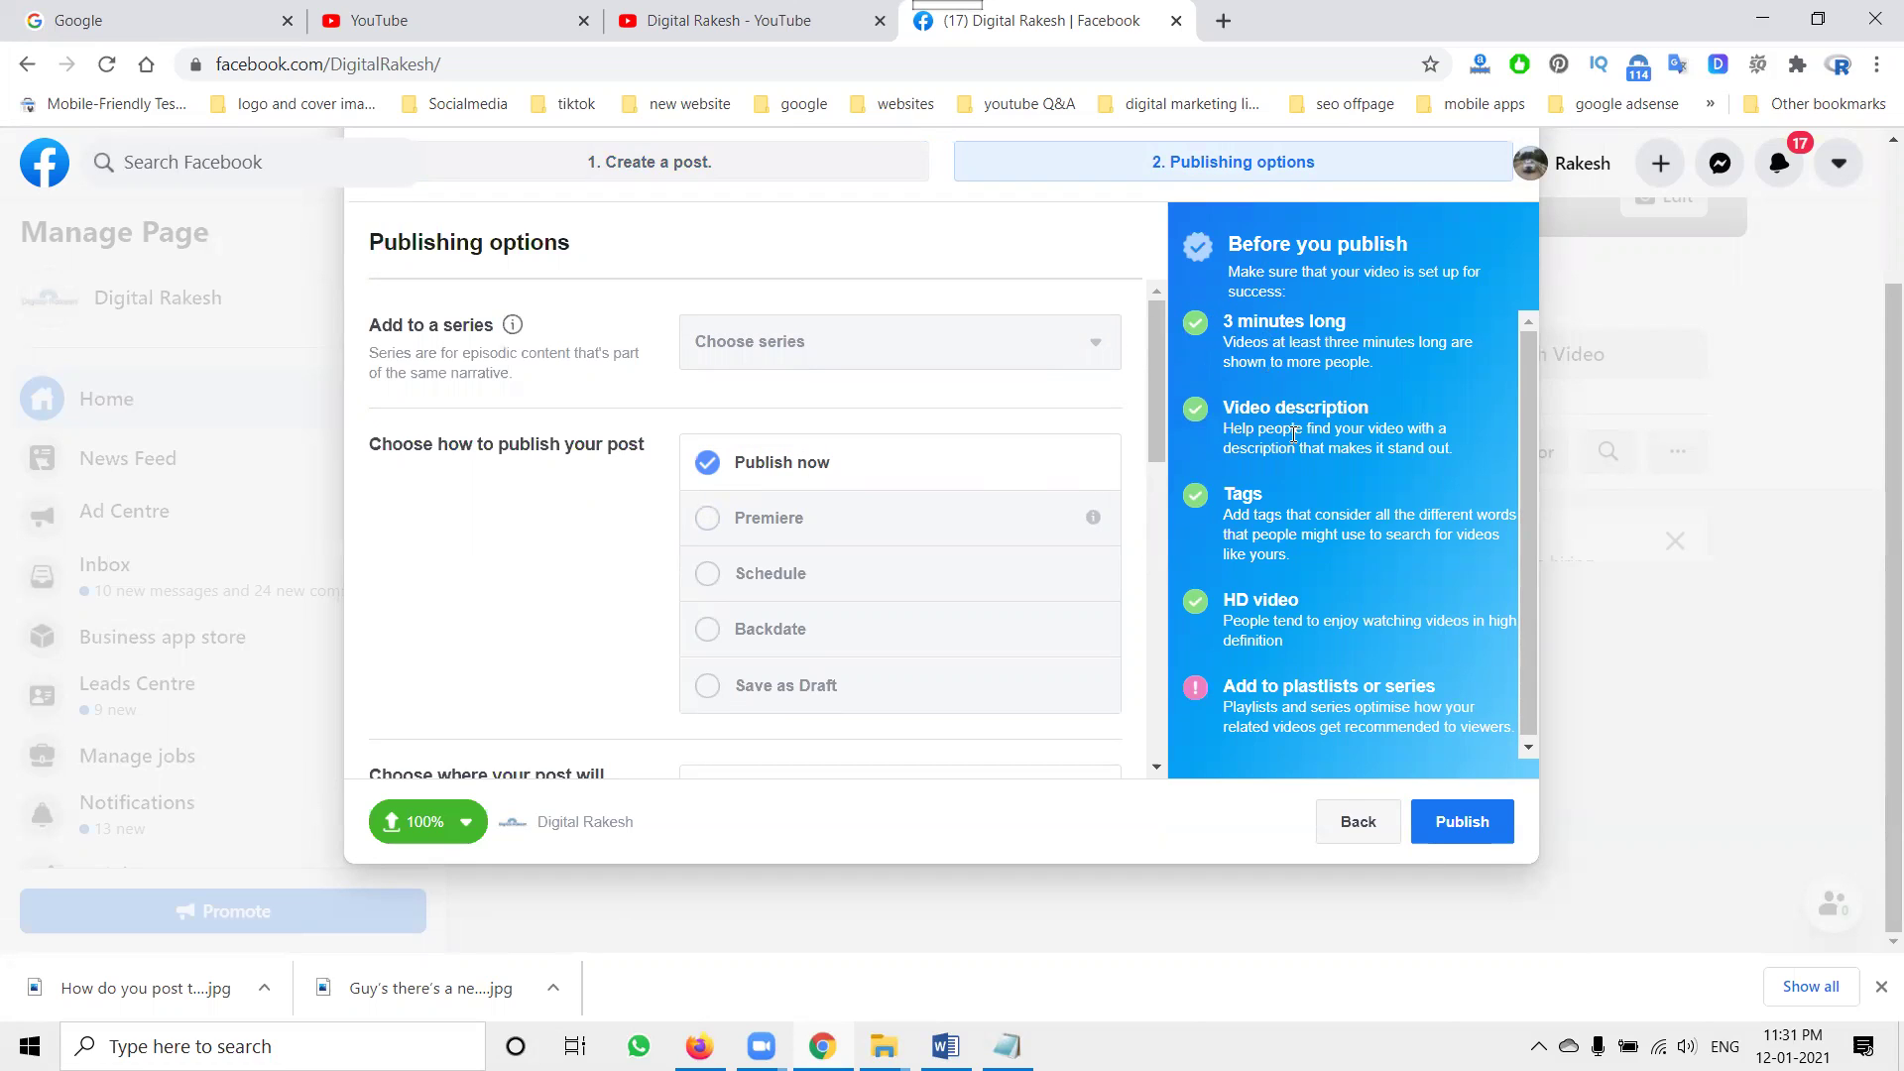
pyautogui.click(760, 369)
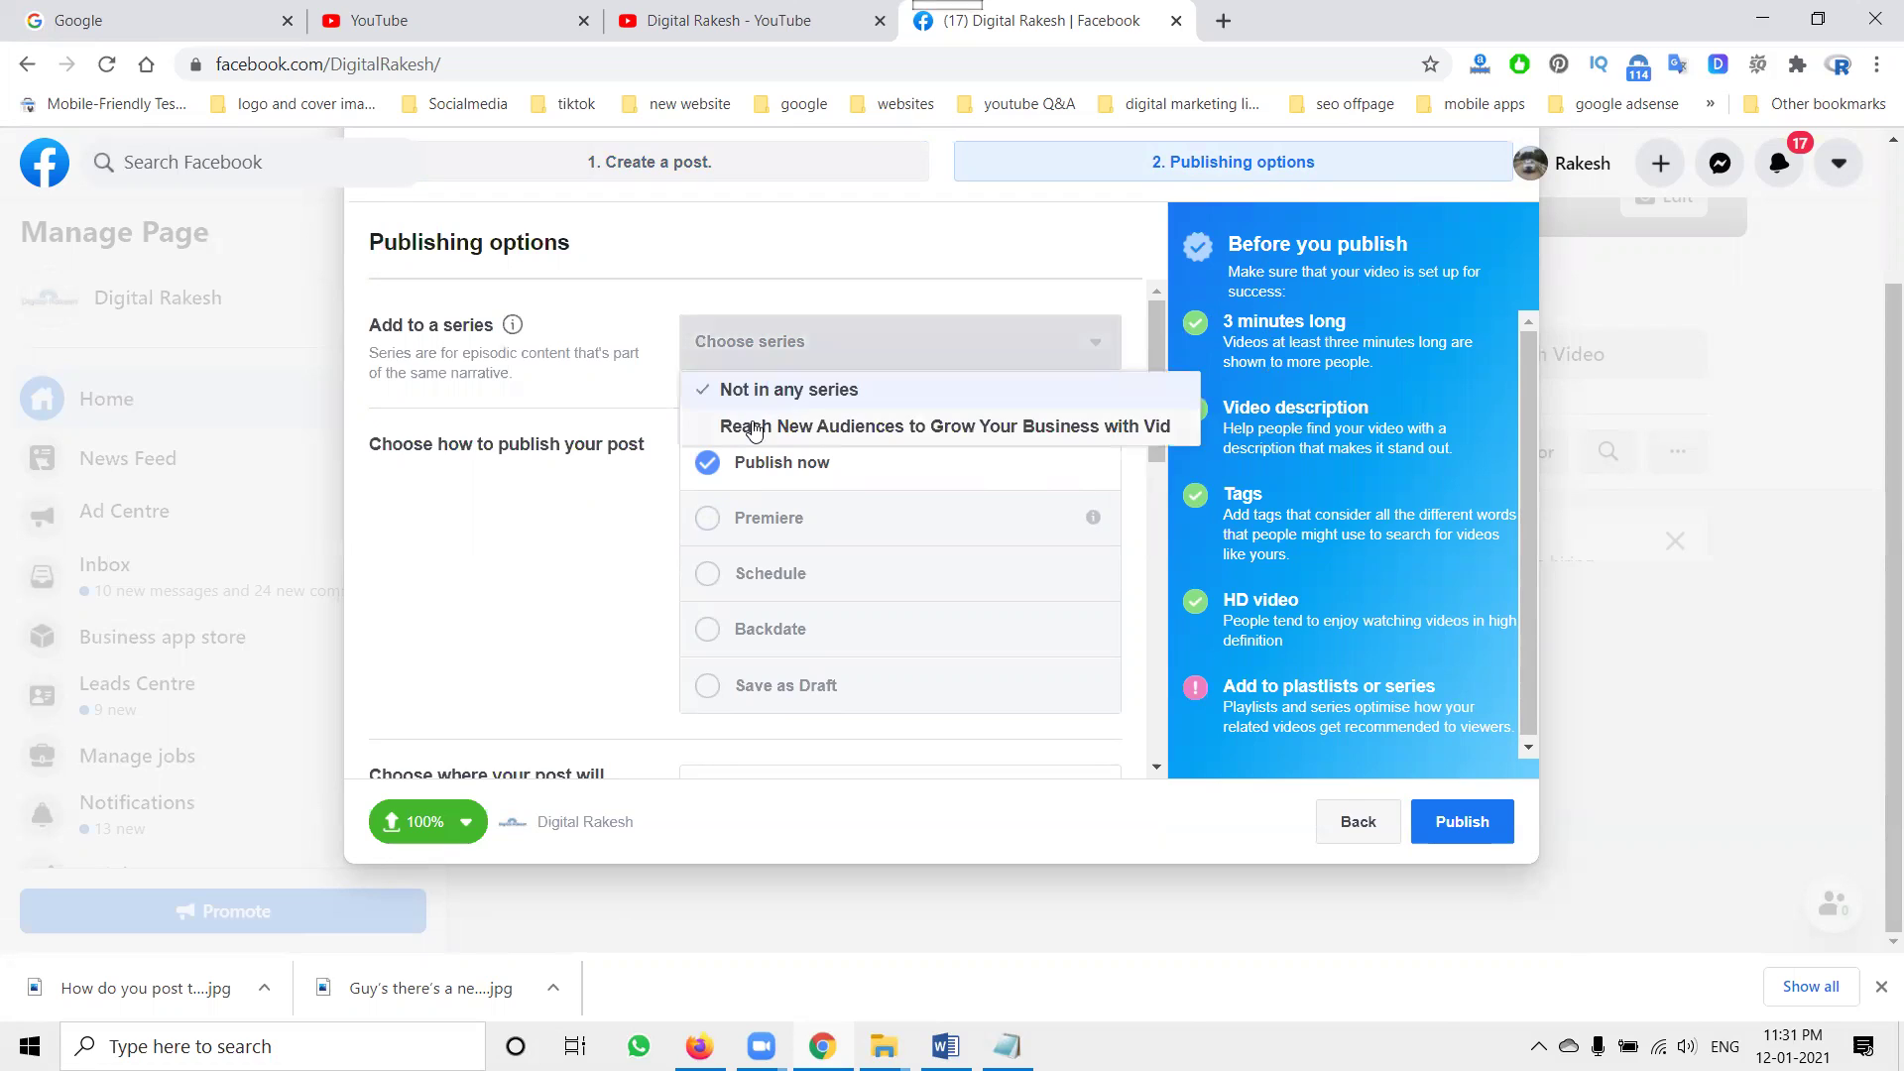
pyautogui.click(751, 427)
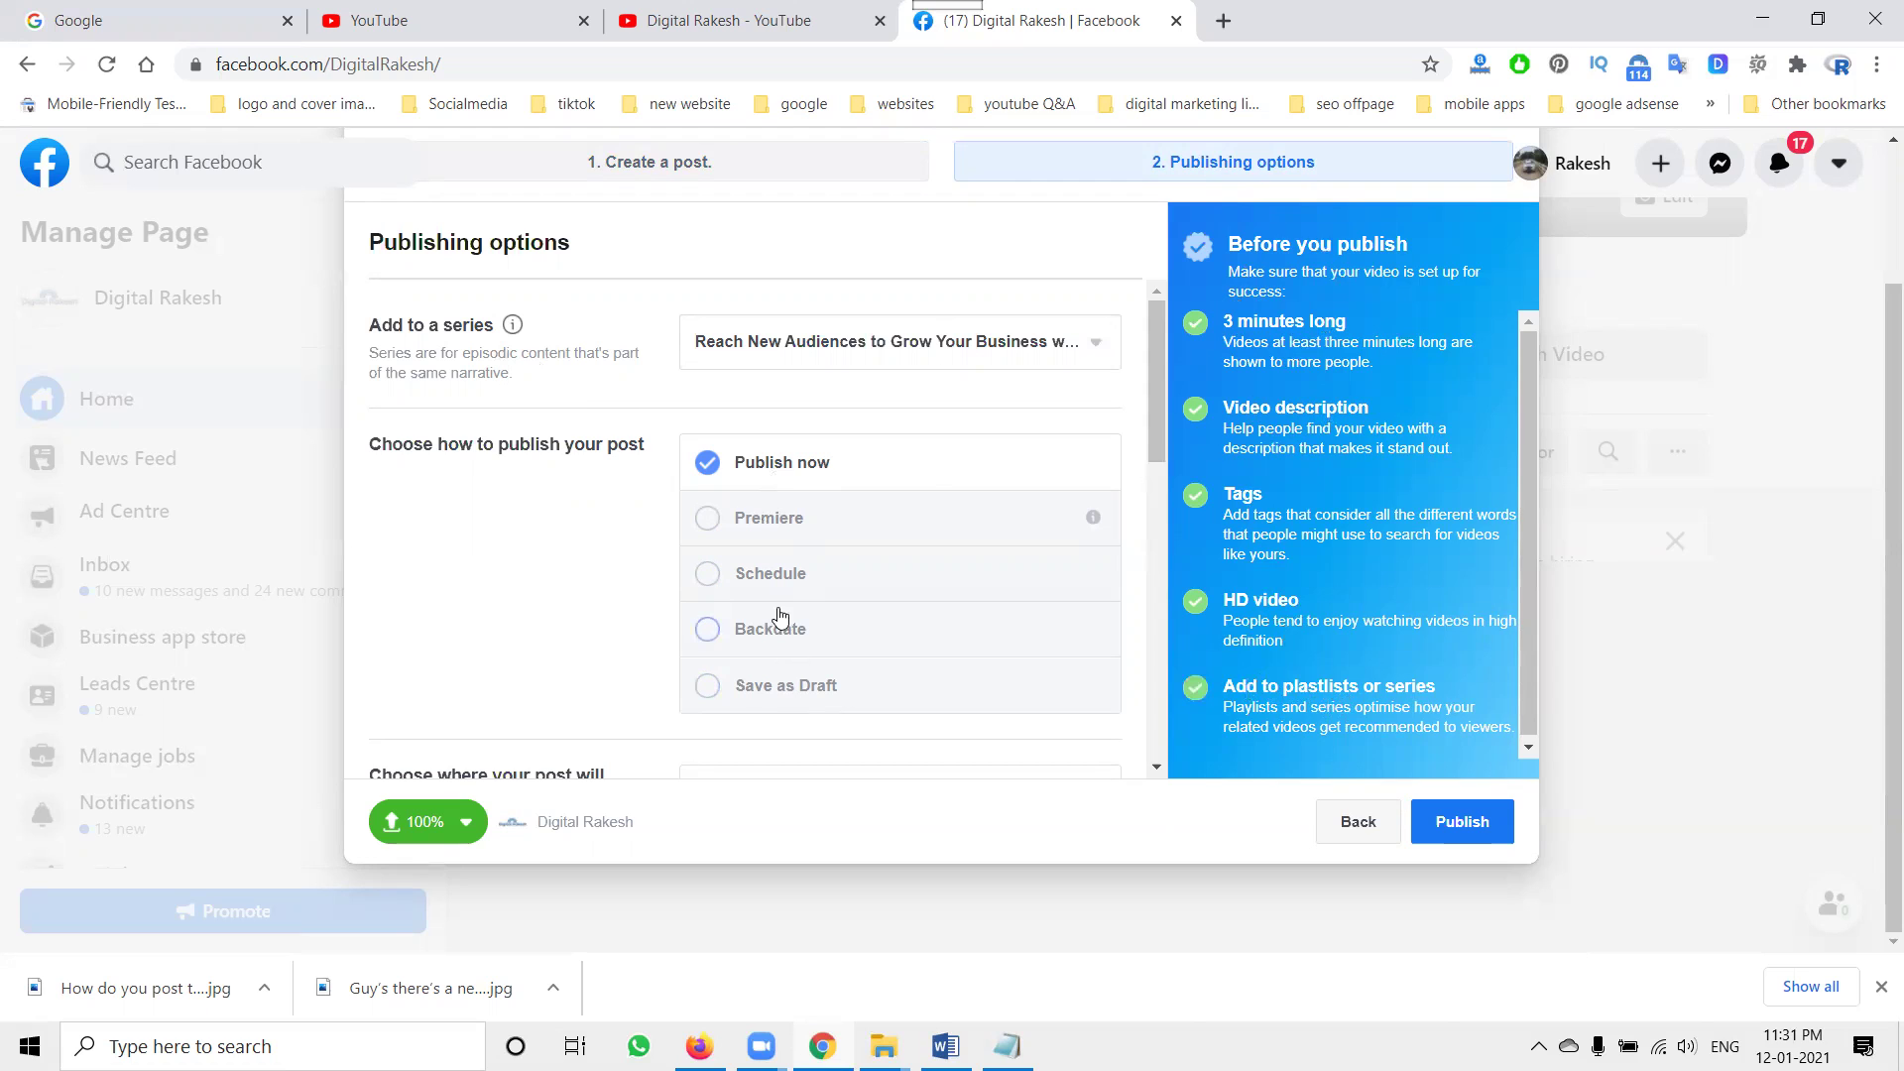
# Choose to publish the video as a Premiere on 13/1/2021 at 12:00
pyautogui.click(762, 523)
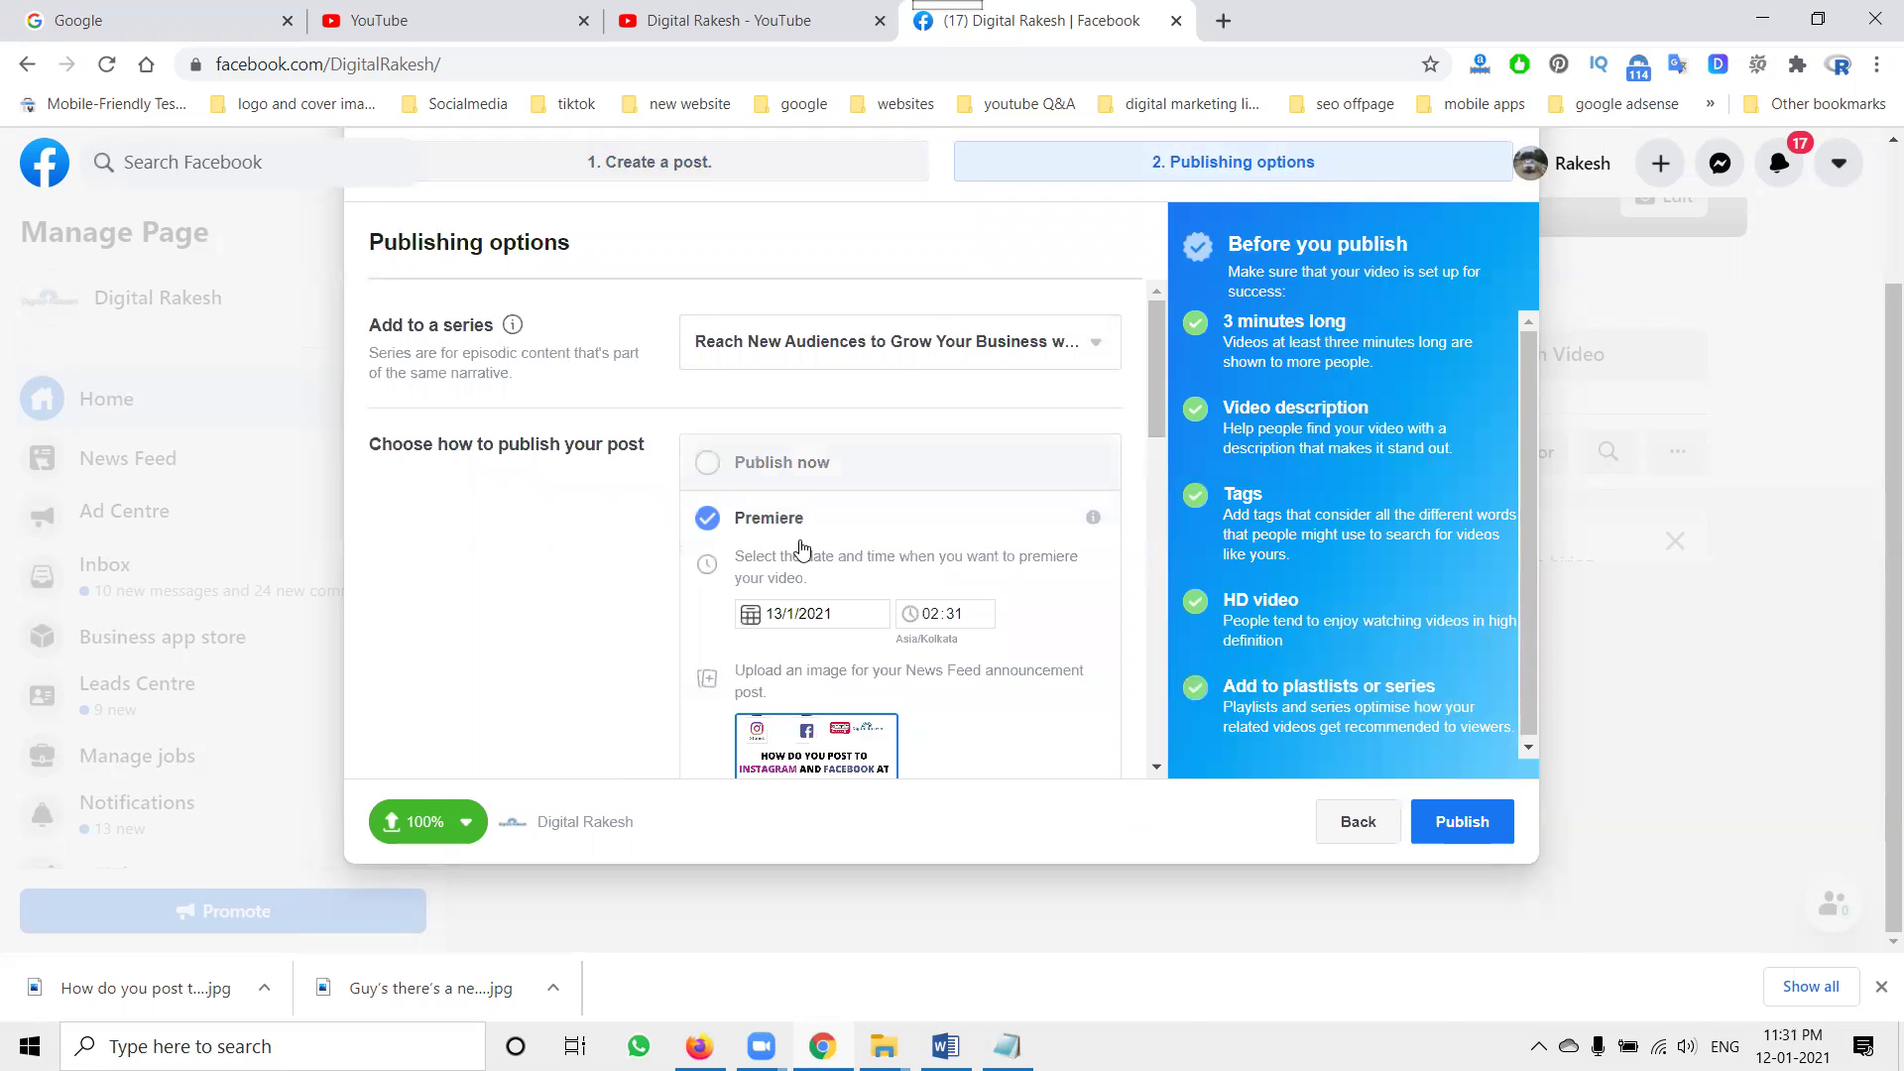
pyautogui.click(822, 615)
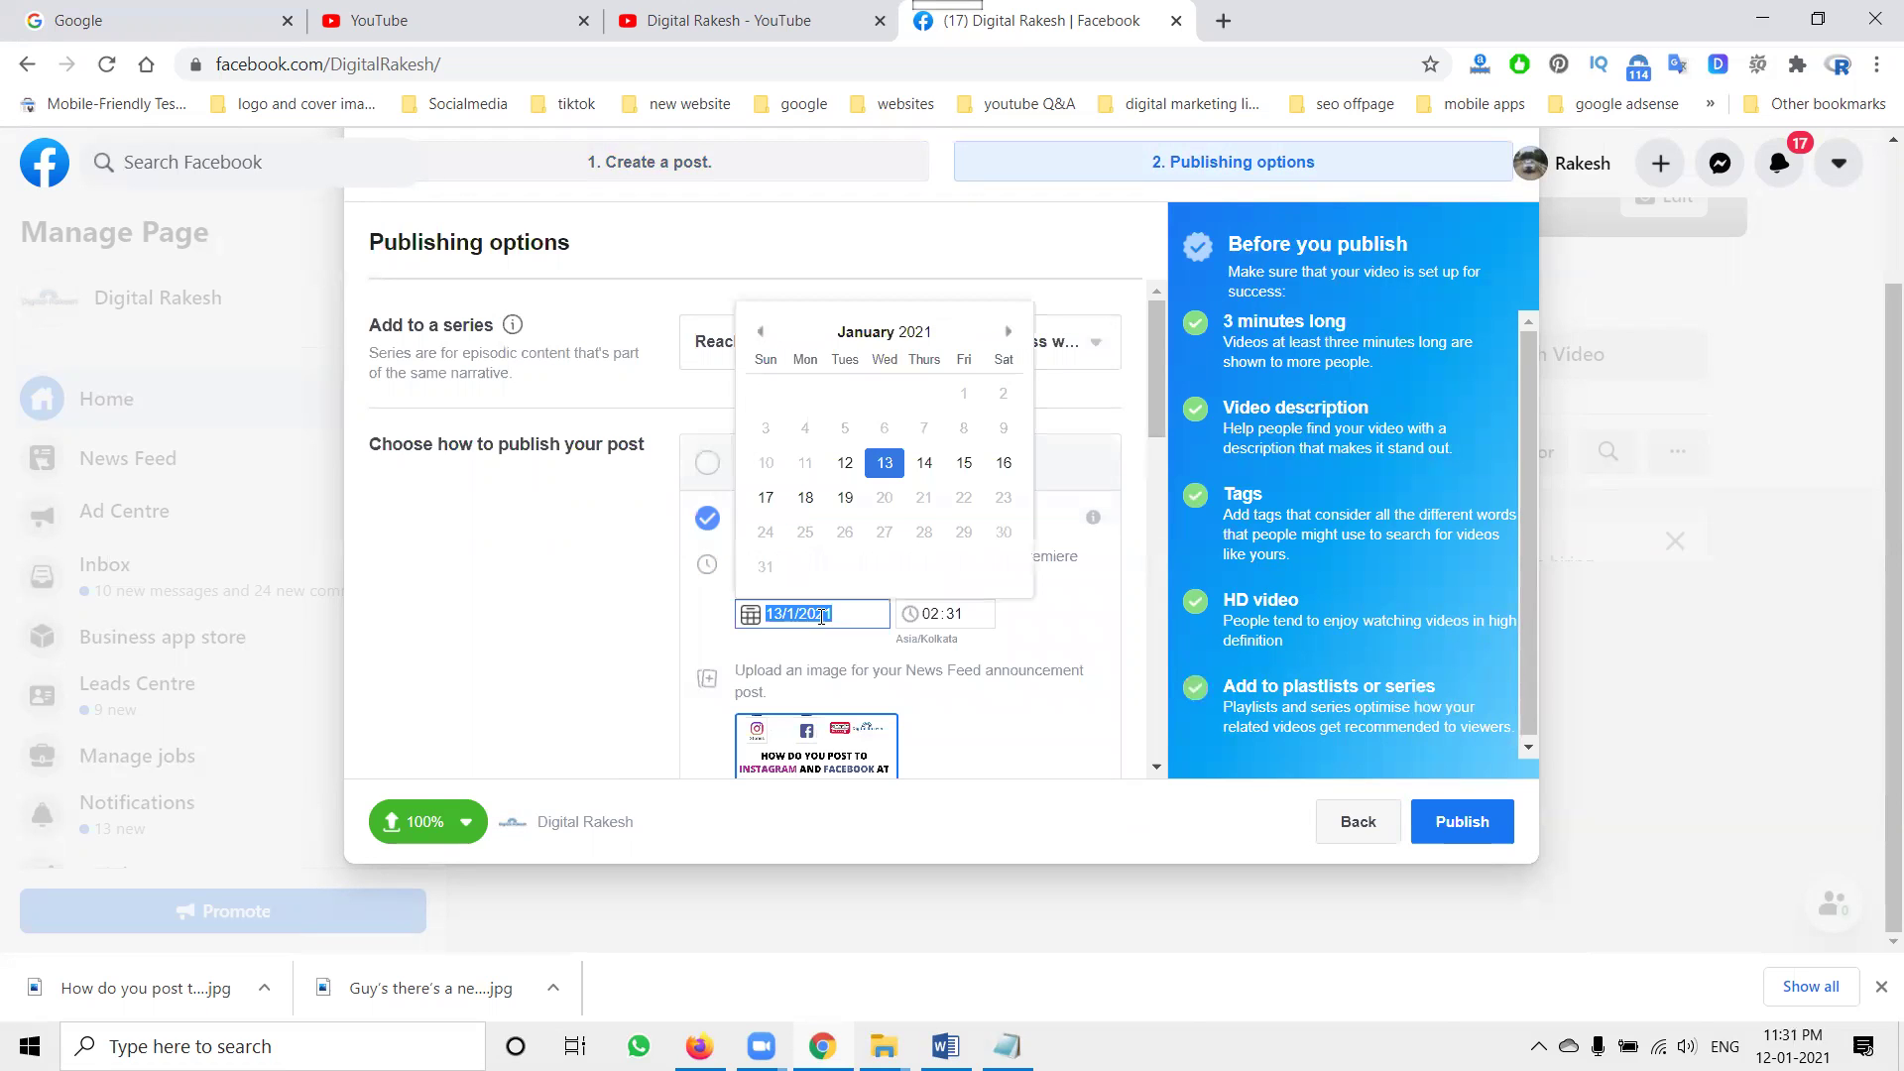
pyautogui.click(845, 463)
pyautogui.click(933, 616)
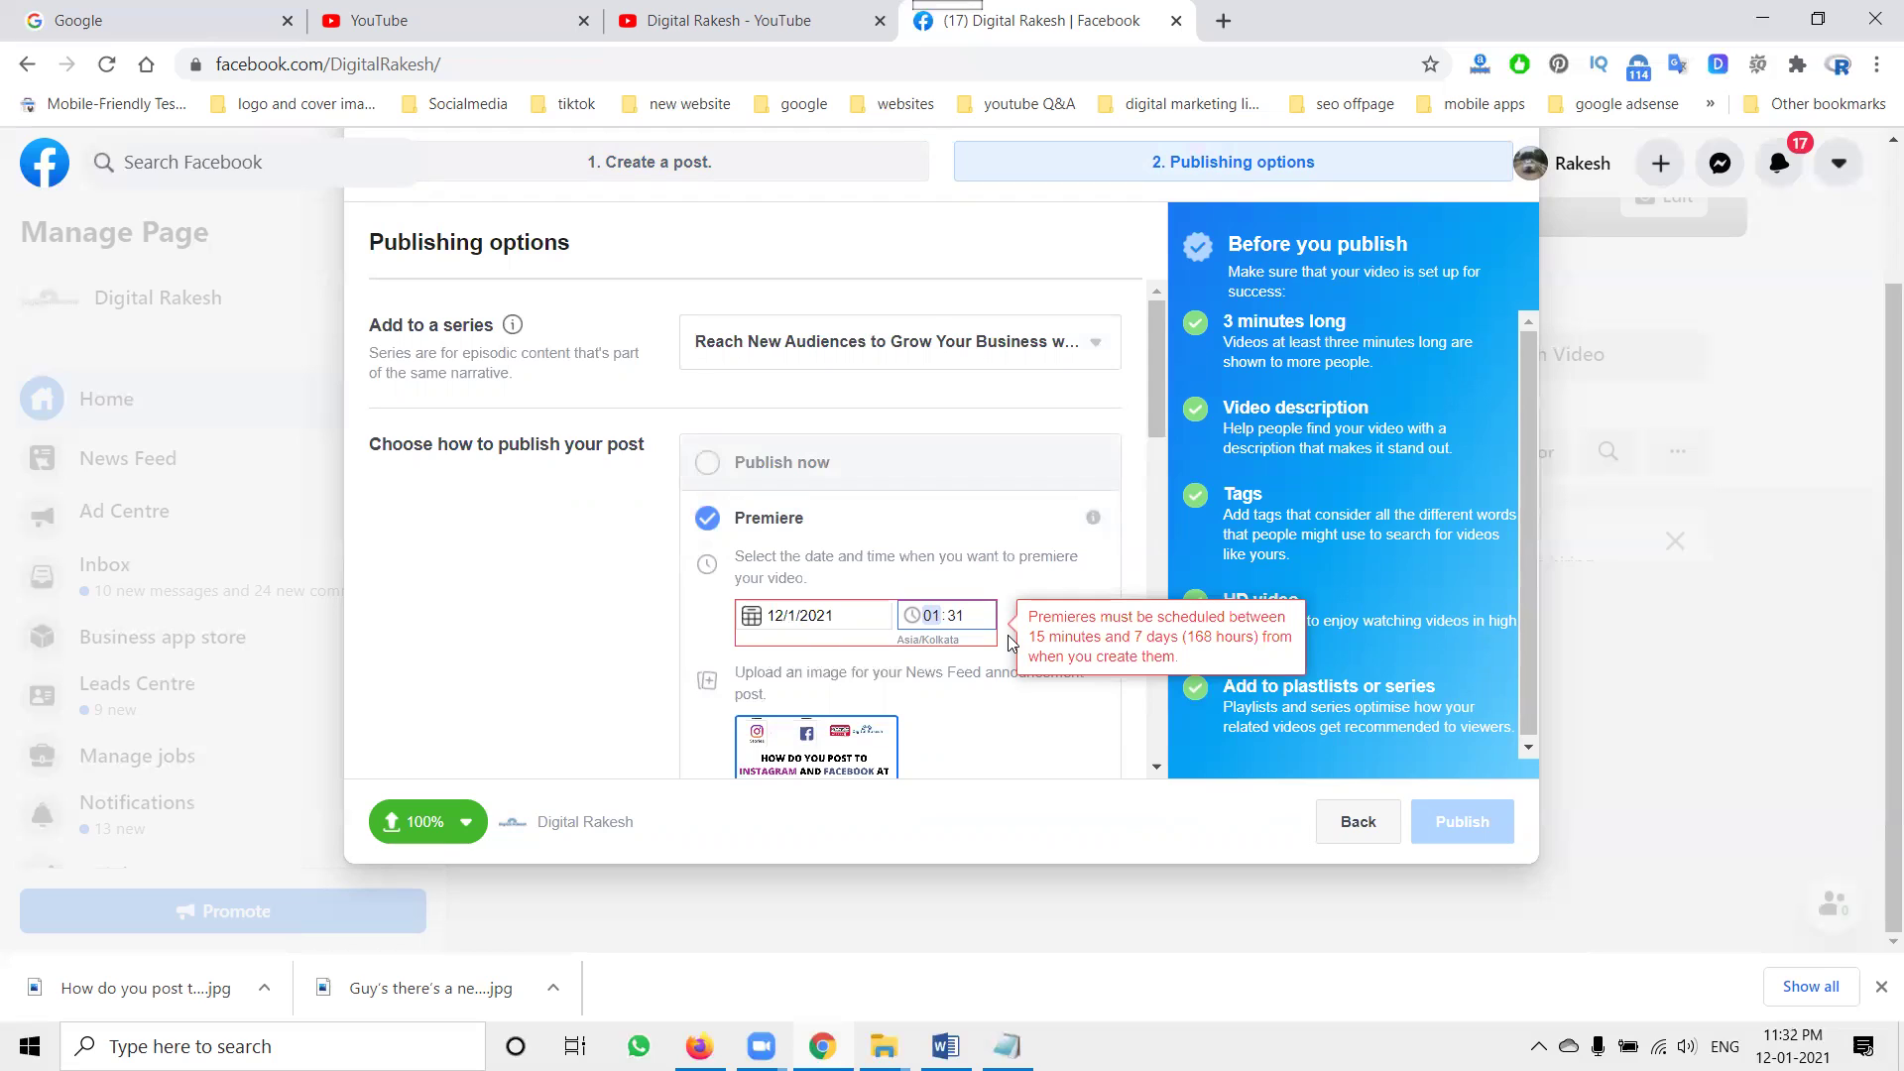
pyautogui.press('Up')
pyautogui.press('Up')
pyautogui.press('Up')
pyautogui.press('Up')
pyautogui.press('Right')
pyautogui.press('Up')
pyautogui.press('Up')
pyautogui.press('Up')
pyautogui.press('Up')
pyautogui.press('Up')
pyautogui.press('Up')
pyautogui.press('Up')
pyautogui.click(809, 619)
pyautogui.click(886, 466)
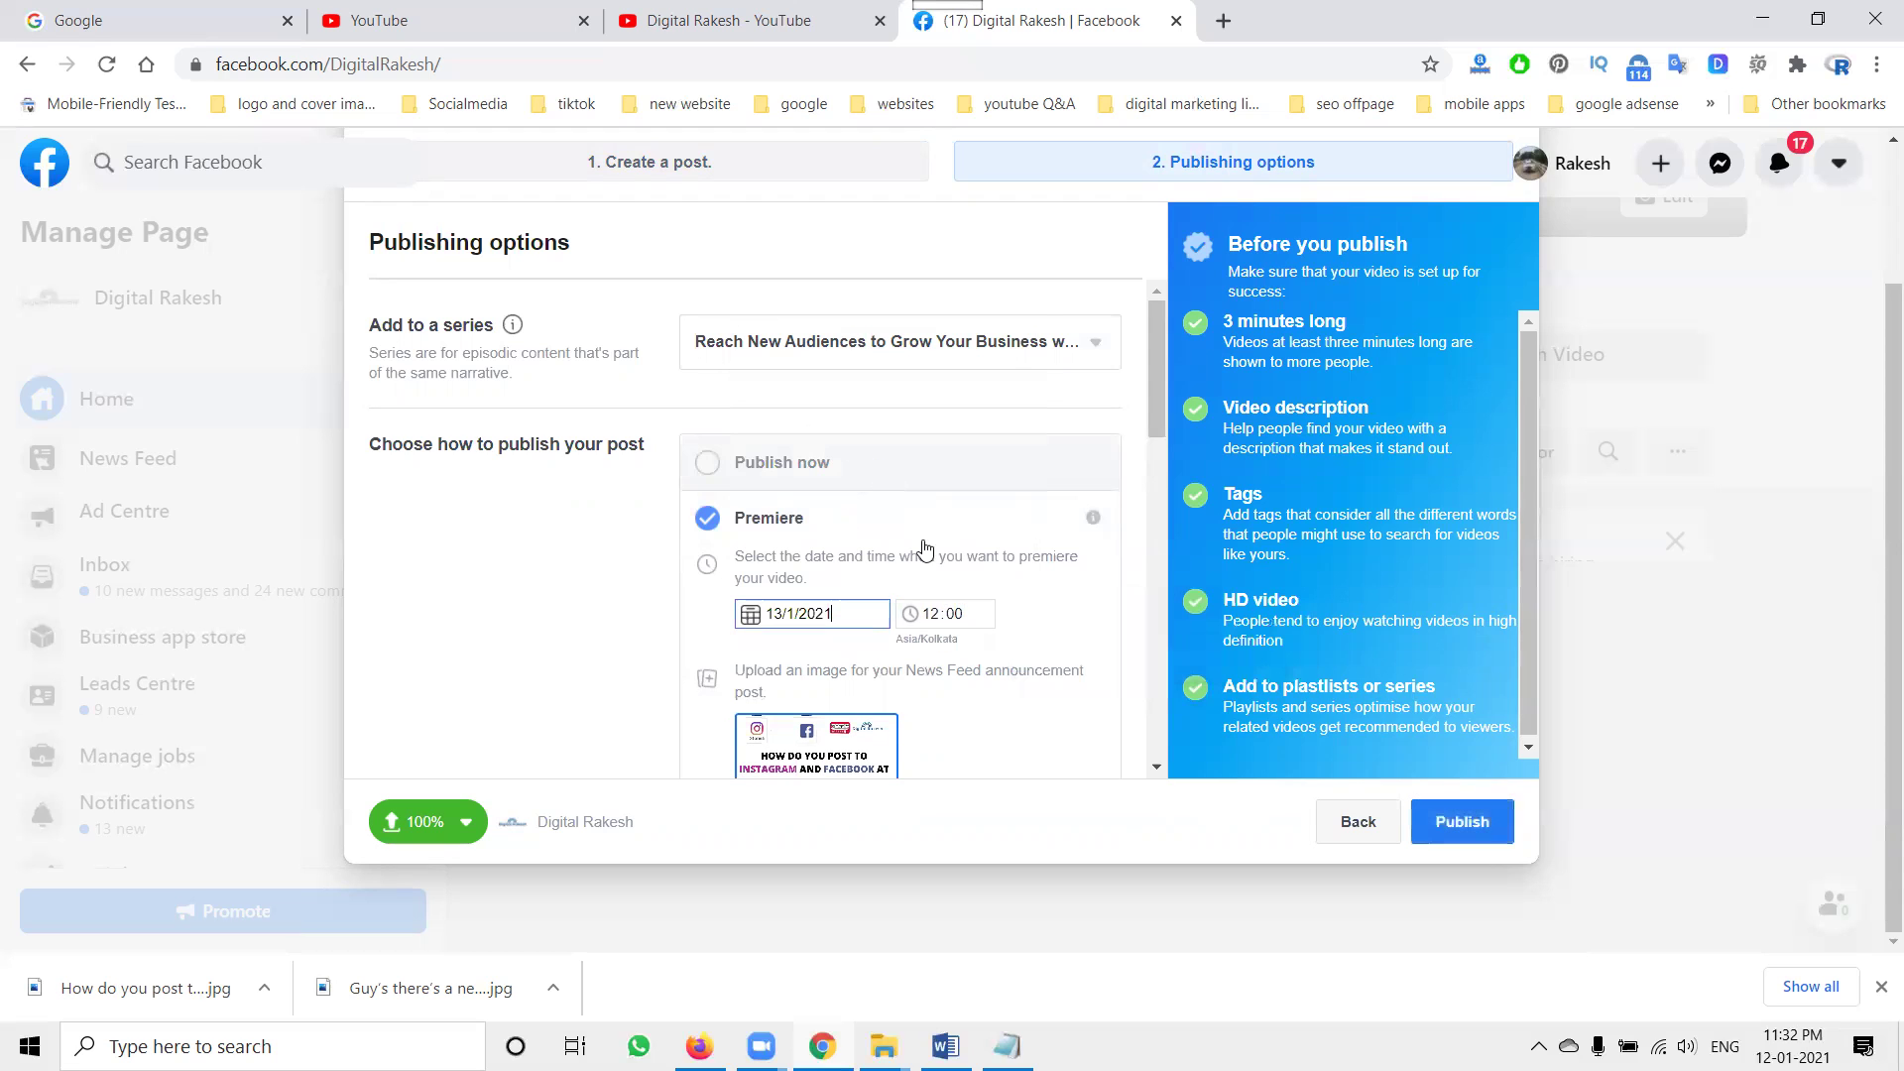
# Set the premiere time to 00:00
pyautogui.click(936, 617)
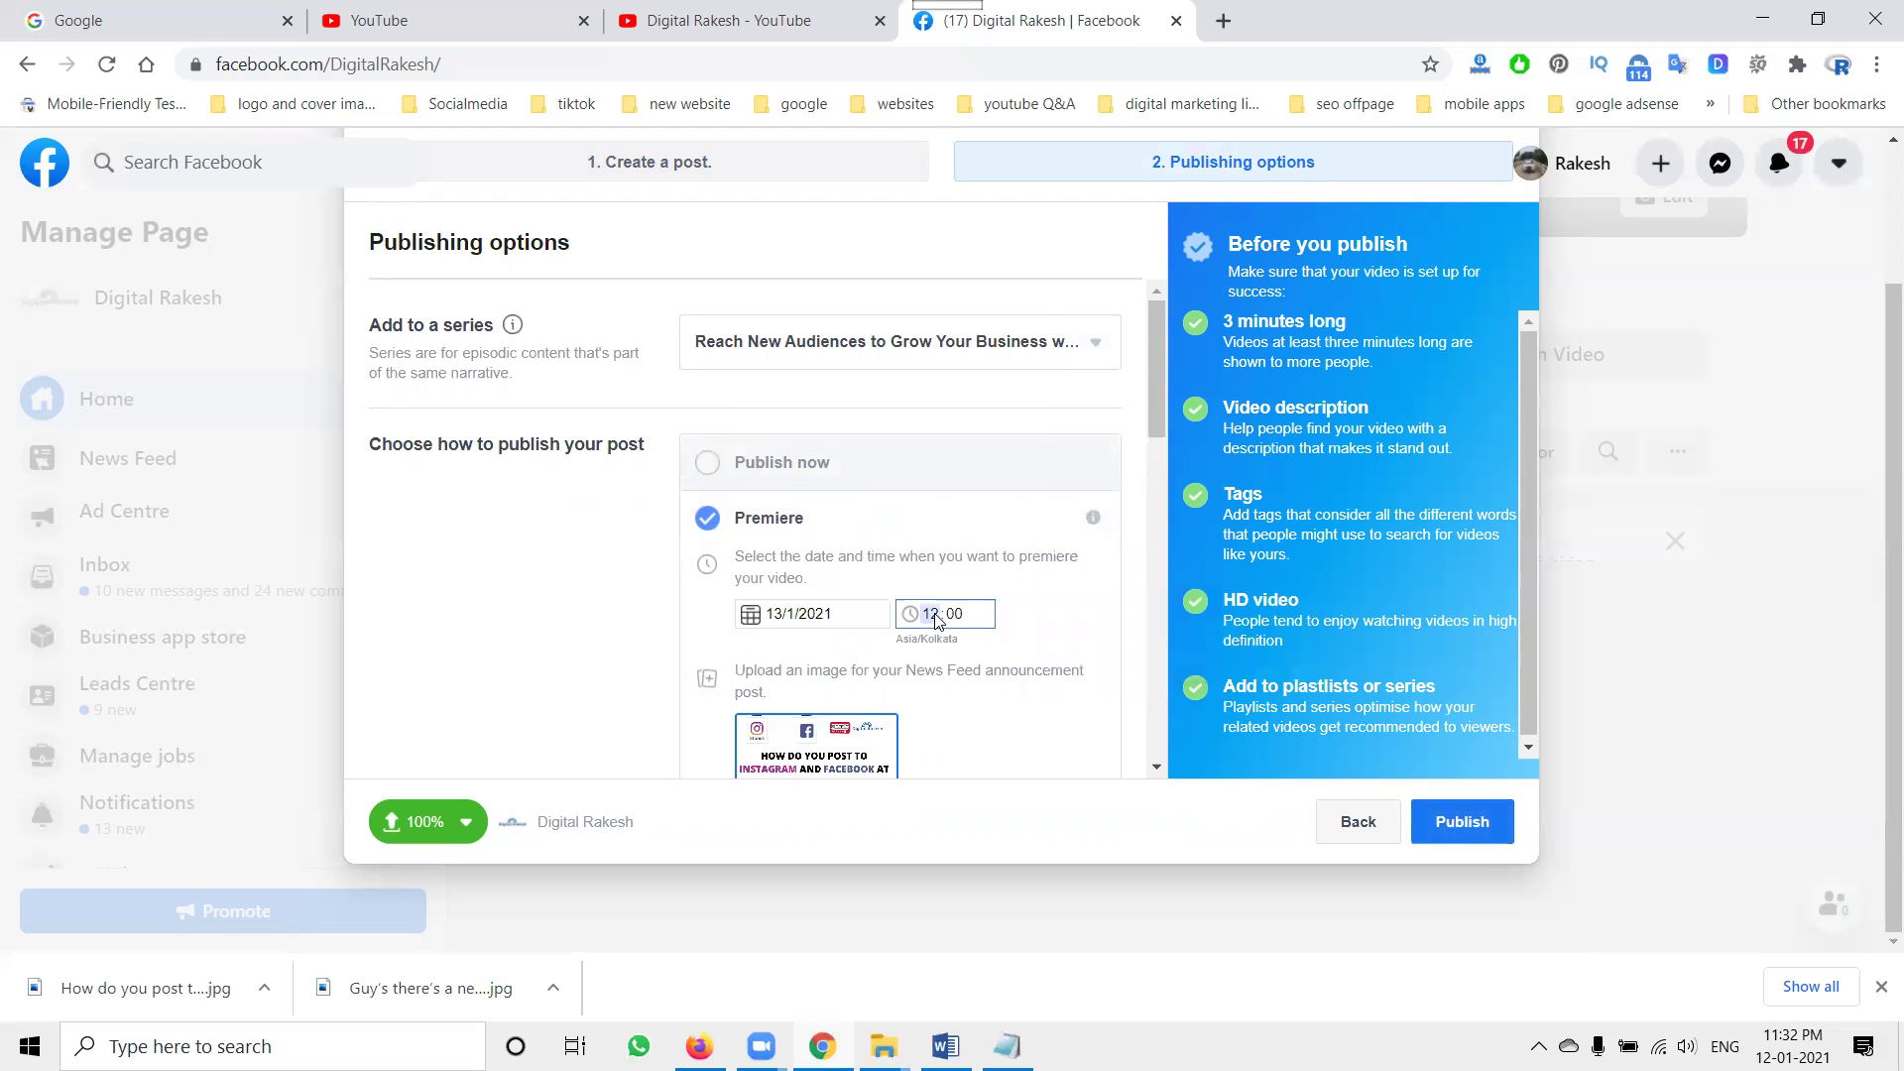
pyautogui.press('Tab')
pyautogui.press('Down')
pyautogui.press('Down')
pyautogui.press('Down')
pyautogui.press('Down')
pyautogui.press('Down')
pyautogui.press('Down')
pyautogui.press('Down')
pyautogui.press('Down')
pyautogui.press('Down')
pyautogui.press('Down')
pyautogui.press('Down')
pyautogui.press('Down')
pyautogui.press('Down')
pyautogui.press('Down')
pyautogui.press('Down')
pyautogui.press('Down')
pyautogui.press('Down')
pyautogui.press('Down')
pyautogui.scroll(1, 935, 618)
pyautogui.press('Up')
pyautogui.write('24')
pyautogui.press('Up')
pyautogui.press('Up')
pyautogui.press('Up')
pyautogui.press('Up')
pyautogui.press('Up')
pyautogui.press('Up')
pyautogui.press('Up')
pyautogui.press('Up')
pyautogui.press('Up')
pyautogui.press('Up')
pyautogui.press('Up')
pyautogui.press('Up')
pyautogui.press('Up')
pyautogui.press('Up')
pyautogui.press('Up')
pyautogui.press('Up')
pyautogui.press('Up')
pyautogui.press('Up')
pyautogui.press('Up')
pyautogui.press('Up')
pyautogui.press('Up')
pyautogui.press('Up')
pyautogui.press('Up')
pyautogui.press('Up')
pyautogui.press('Up')
pyautogui.press('Up')
pyautogui.press('Up')
pyautogui.press('Up')
pyautogui.press('Up')
pyautogui.press('Up')
pyautogui.press('Up')
pyautogui.press('Up')
pyautogui.press('Up')
pyautogui.press('Up')
pyautogui.press('Up')
pyautogui.press('Up')
pyautogui.press('Up')
pyautogui.press('Up')
pyautogui.press('Up')
pyautogui.press('Up')
pyautogui.press('Up')
pyautogui.press('Up')
pyautogui.press('Up')
pyautogui.press('Up')
pyautogui.press('Up')
pyautogui.press('Up')
pyautogui.press('Up')
pyautogui.press('Up')
pyautogui.press('Up')
pyautogui.press('Up')
pyautogui.press('Up')
pyautogui.press('Up')
pyautogui.press('Up')
pyautogui.press('Up')
pyautogui.press('Up')
pyautogui.press('Up')
pyautogui.press('Up')
pyautogui.press('Up')
pyautogui.press('Up')
pyautogui.press('Up')
pyautogui.press('Up')
pyautogui.press('Up')
pyautogui.press('Up')
pyautogui.click(933, 628)
pyautogui.click(934, 628)
pyautogui.write('0')
pyautogui.click(1091, 640)
# Change the premiere date to 12/1/2021 and the time to 11:42
pyautogui.click(793, 613)
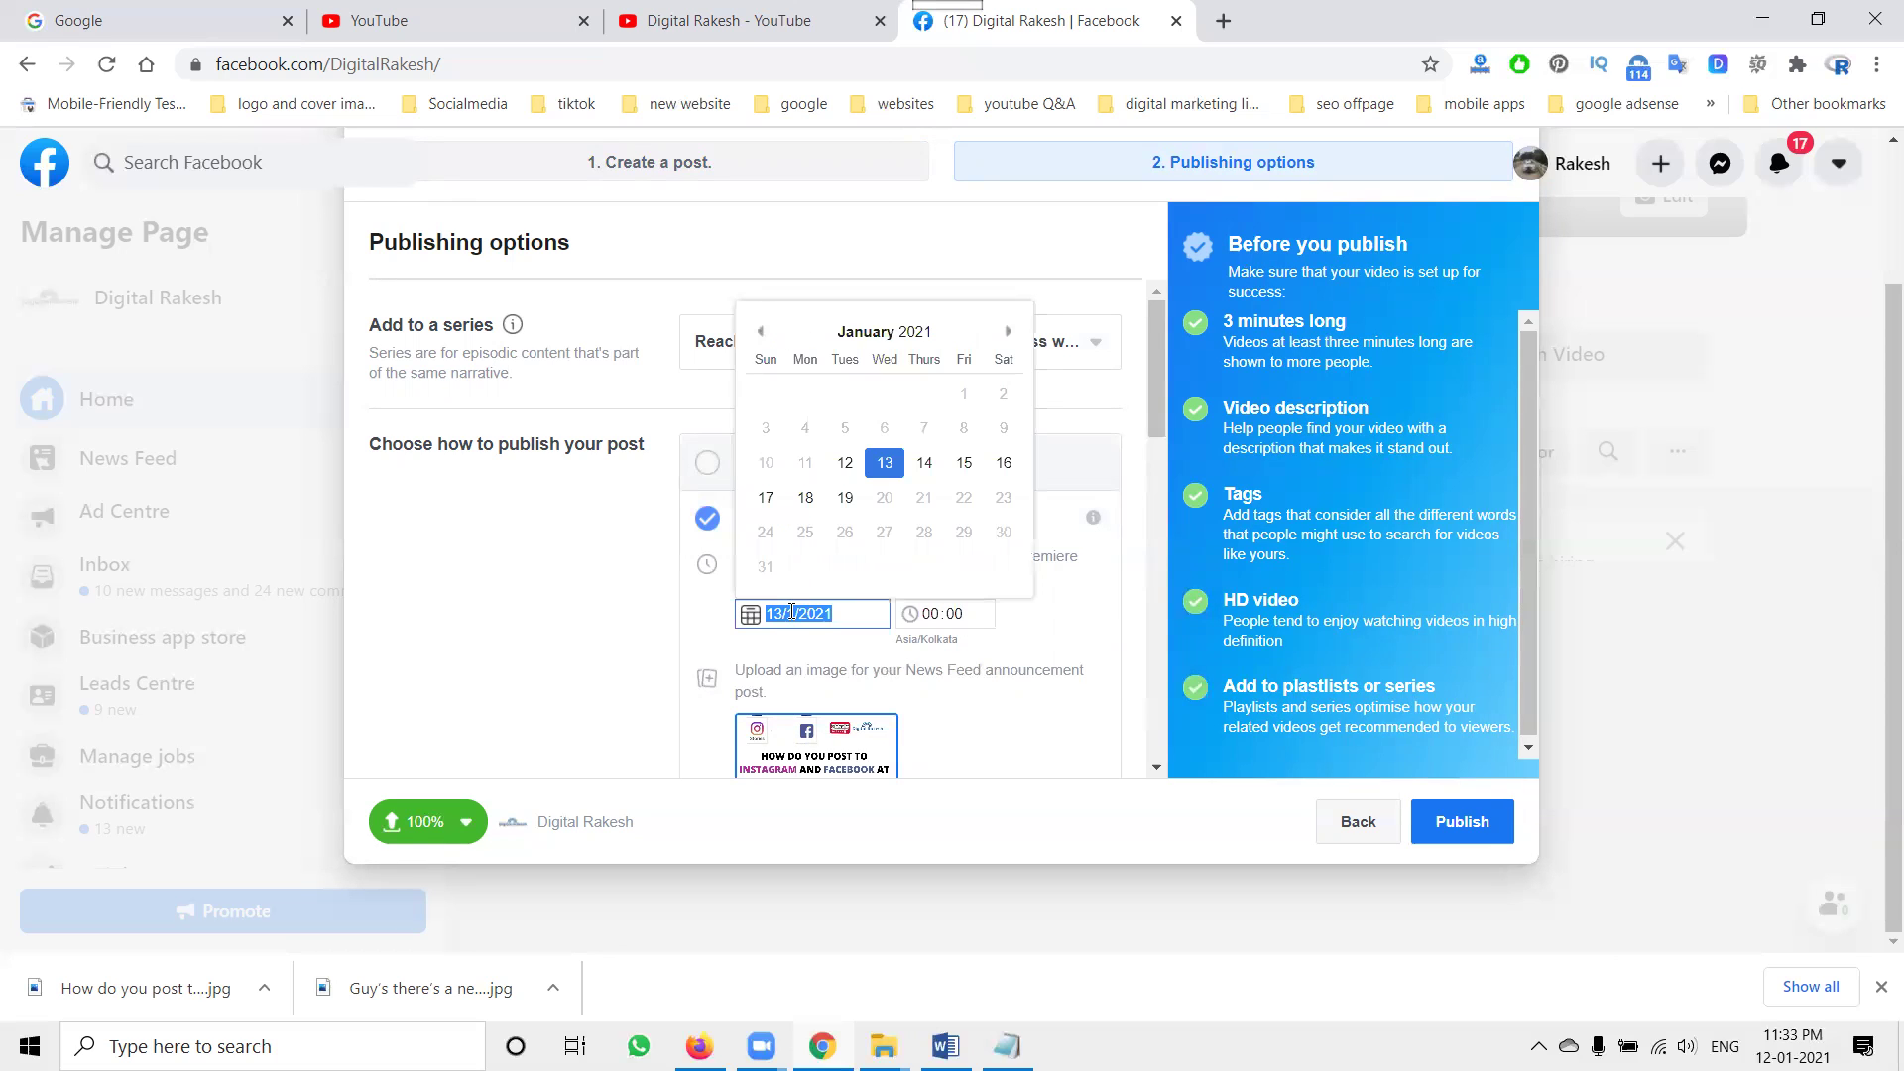
pyautogui.click(846, 466)
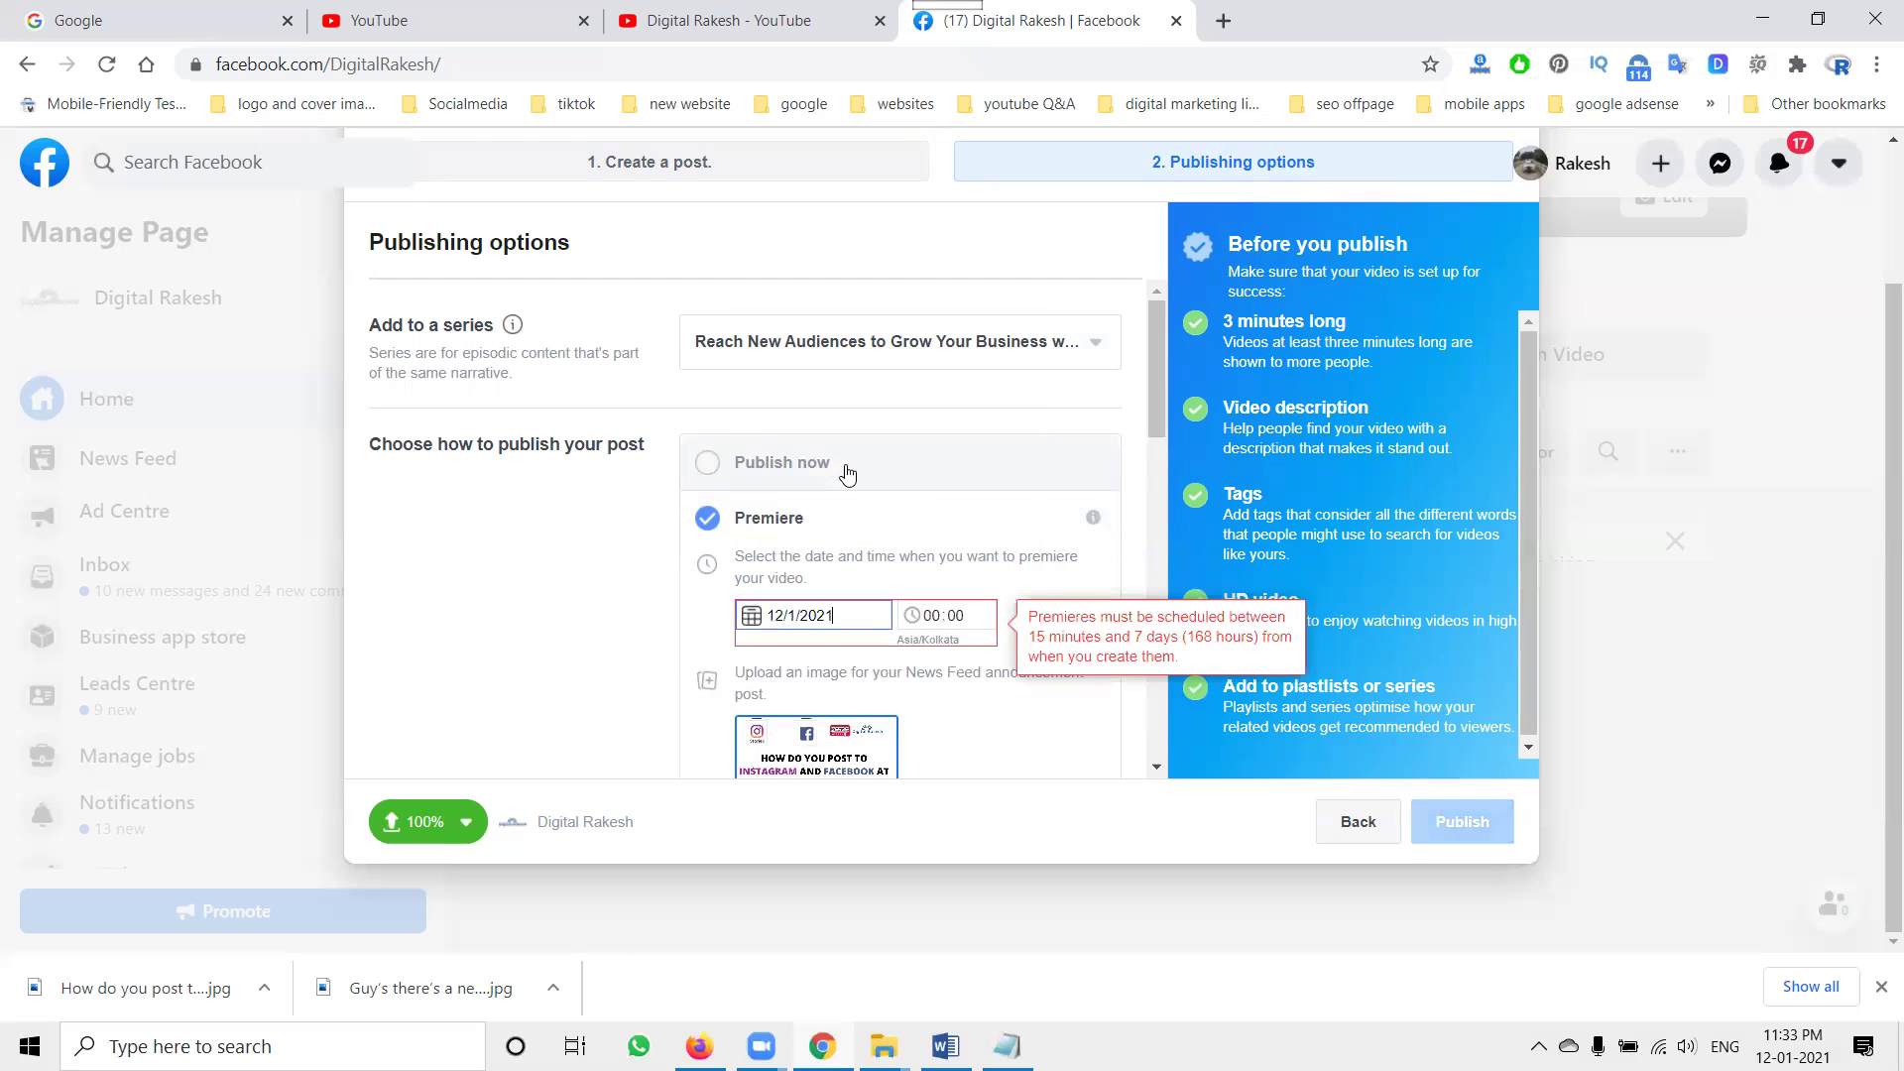
pyautogui.click(928, 619)
pyautogui.write('11')
pyautogui.press('Tab')
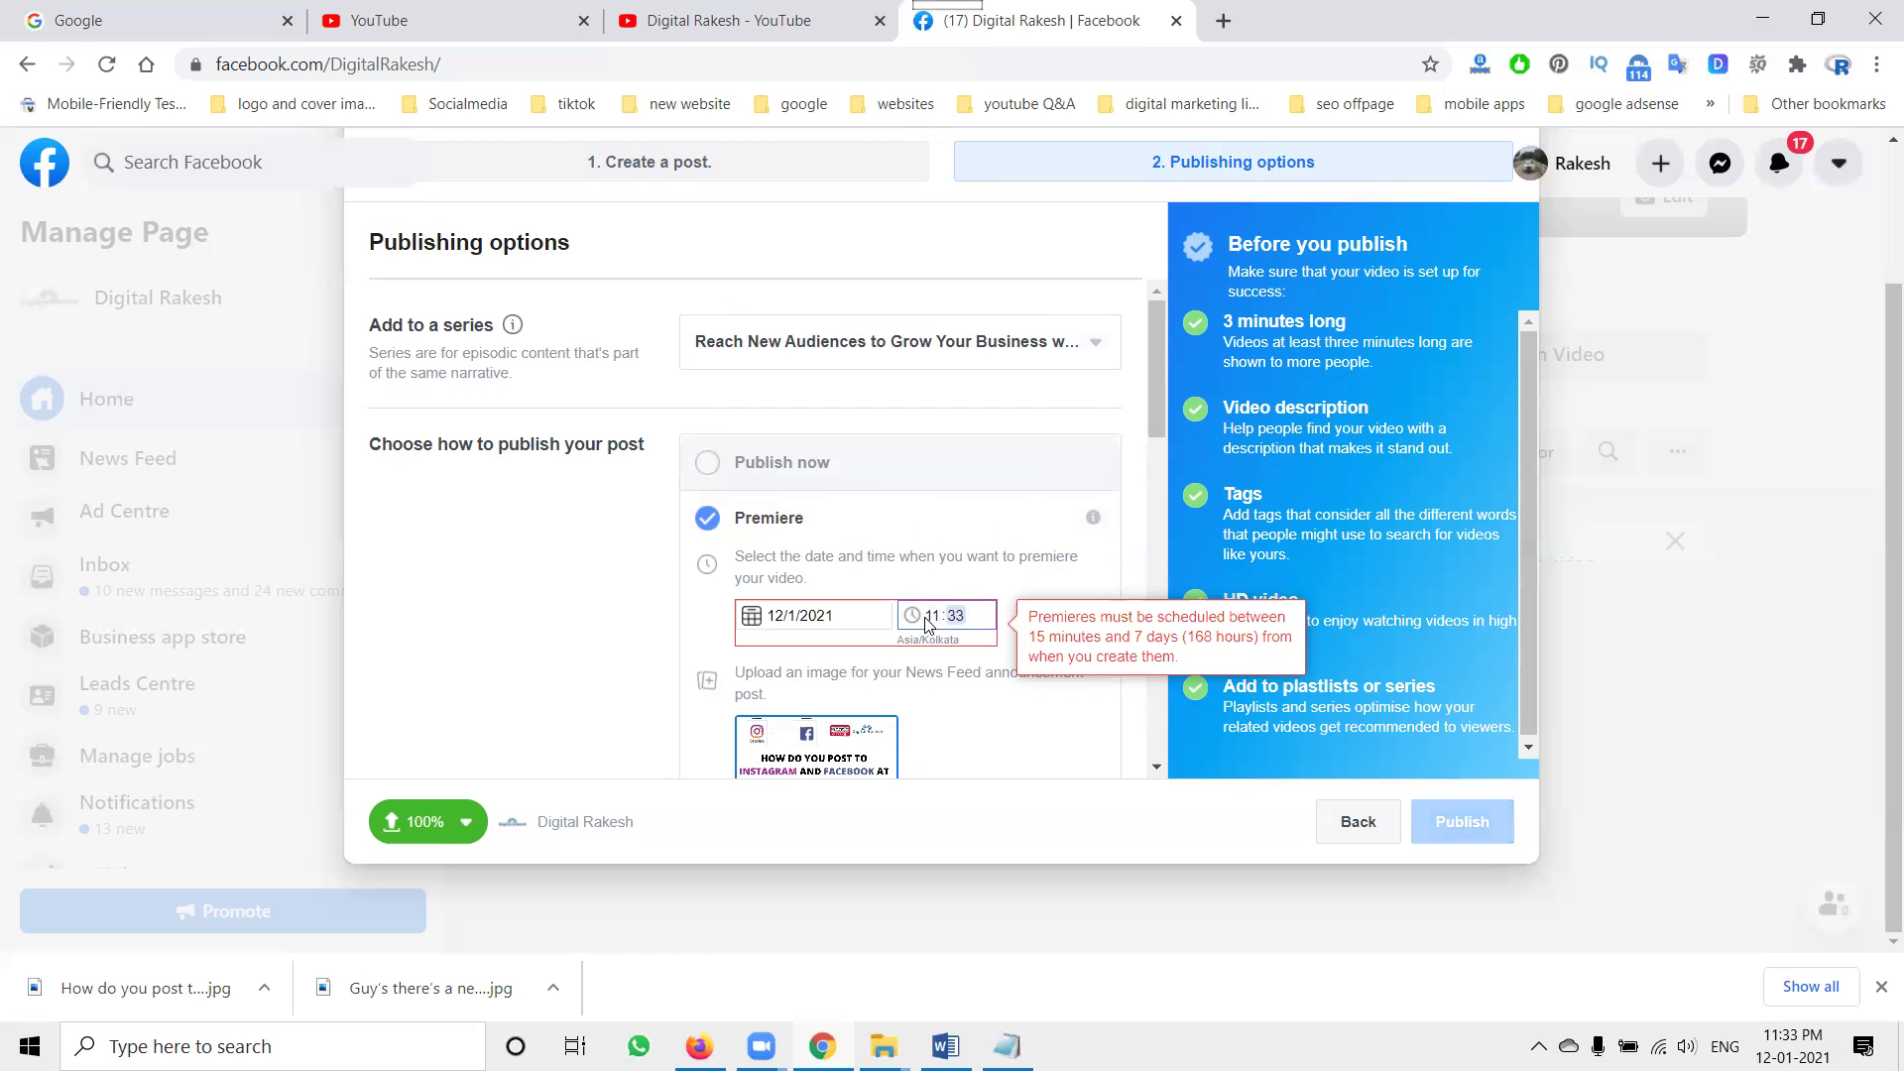
pyautogui.write('42')
pyautogui.click(1104, 598)
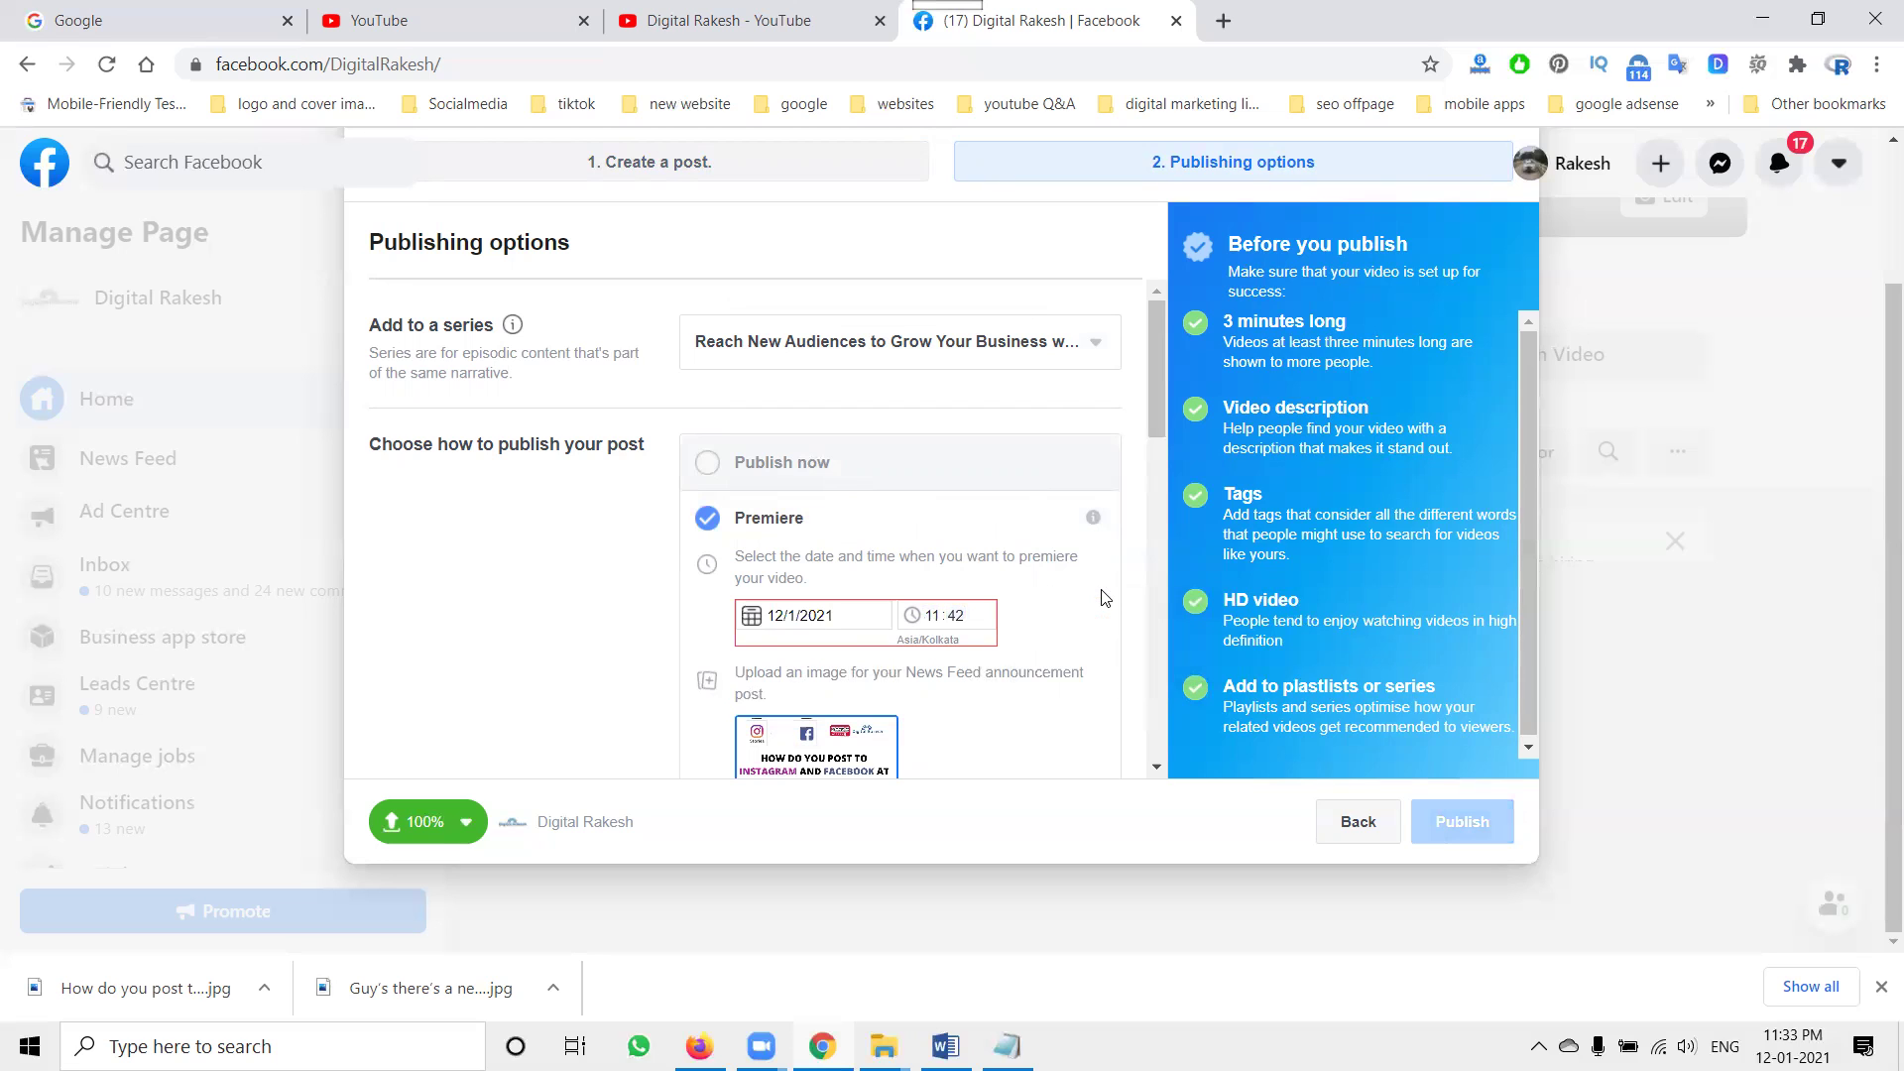
# Set the premiere time to 23:49 in 24-hour format
pyautogui.click(932, 621)
pyautogui.write('23')
pyautogui.click(957, 622)
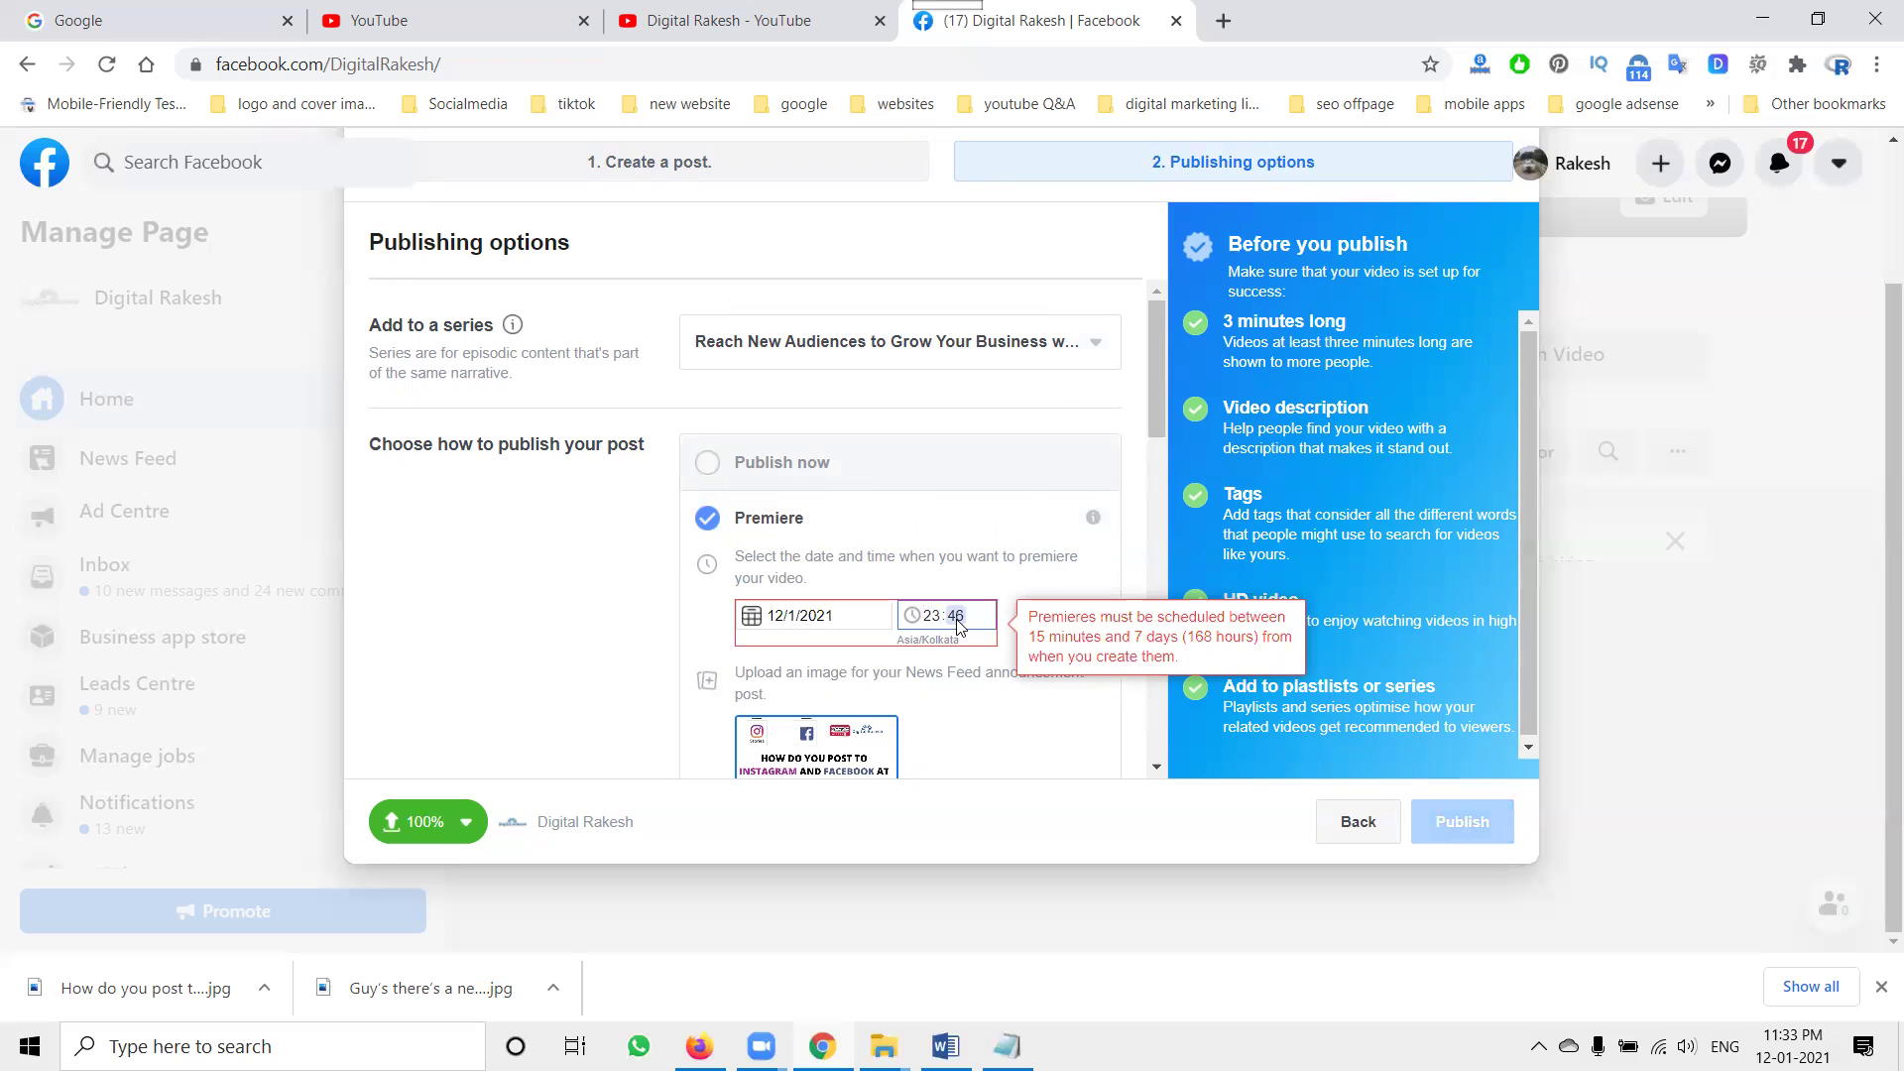
pyautogui.press('Up')
pyautogui.press('Up')
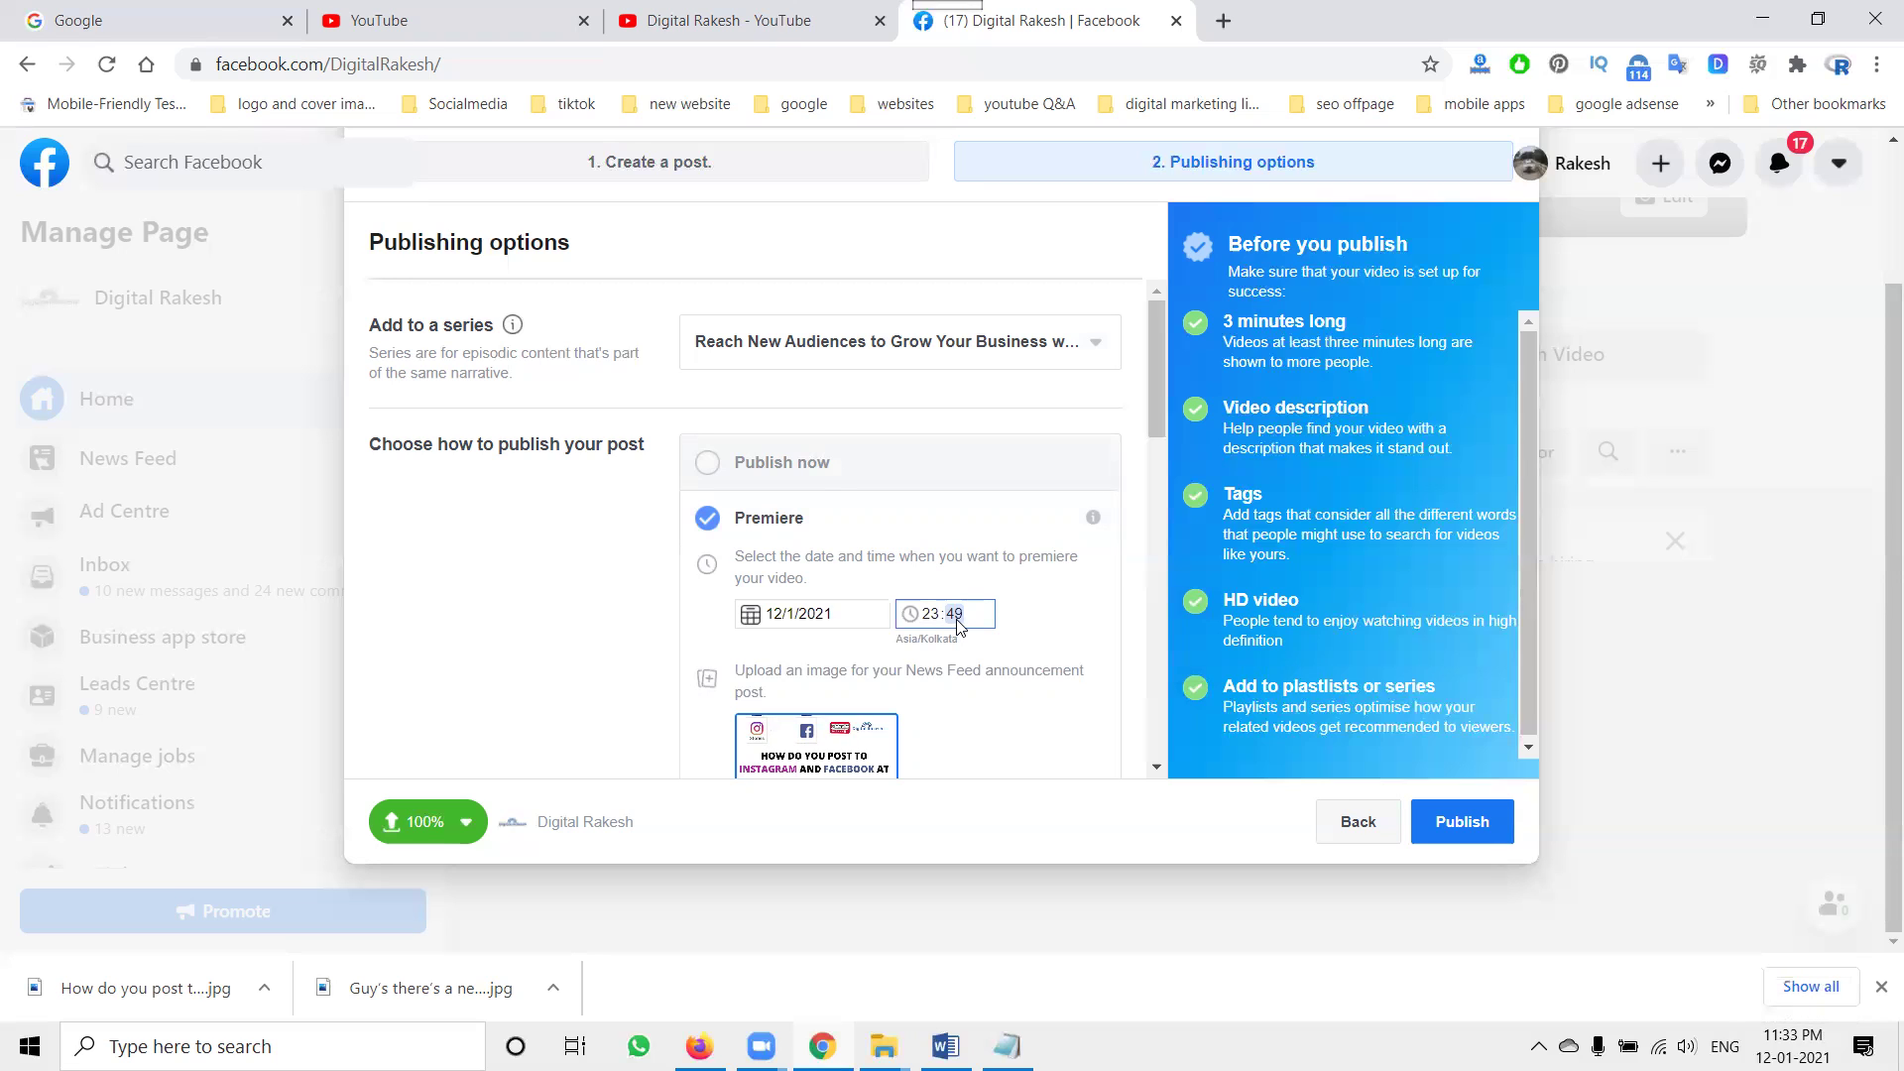
pyautogui.press('Down')
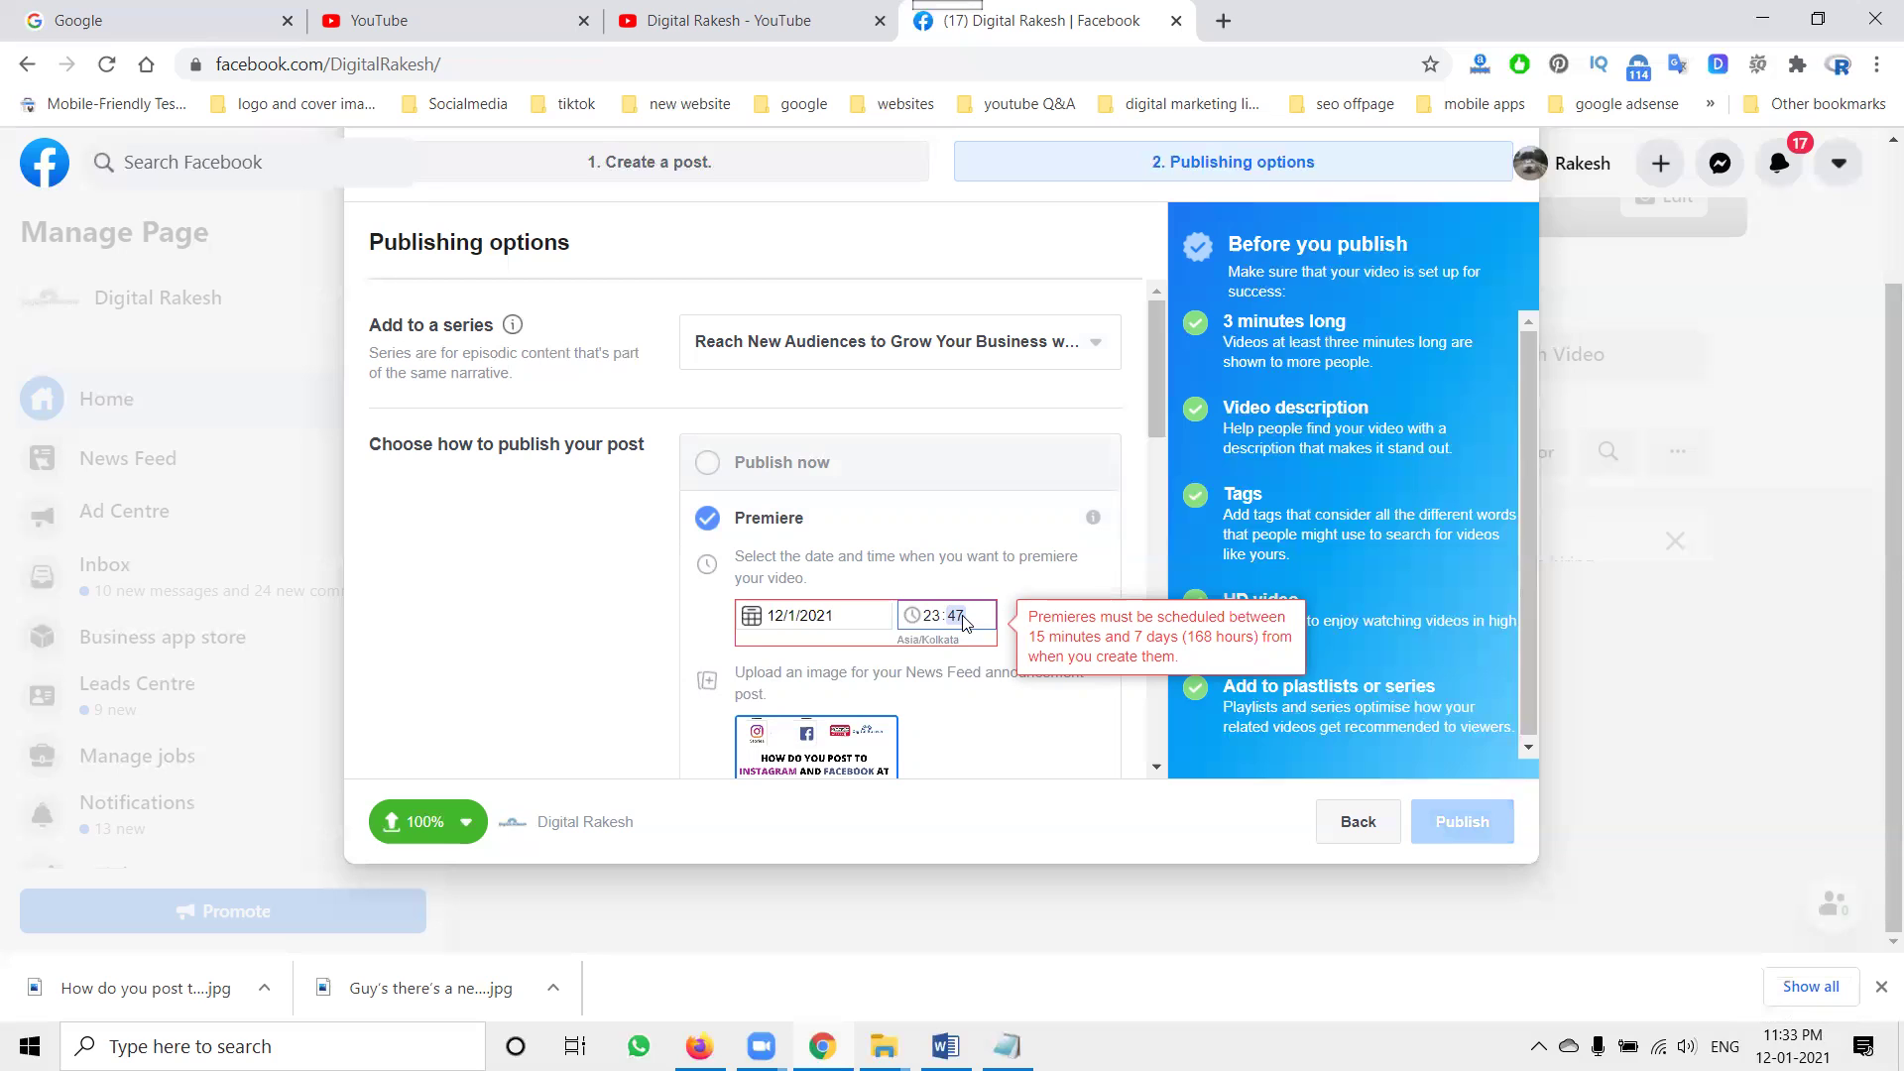
pyautogui.write('49')
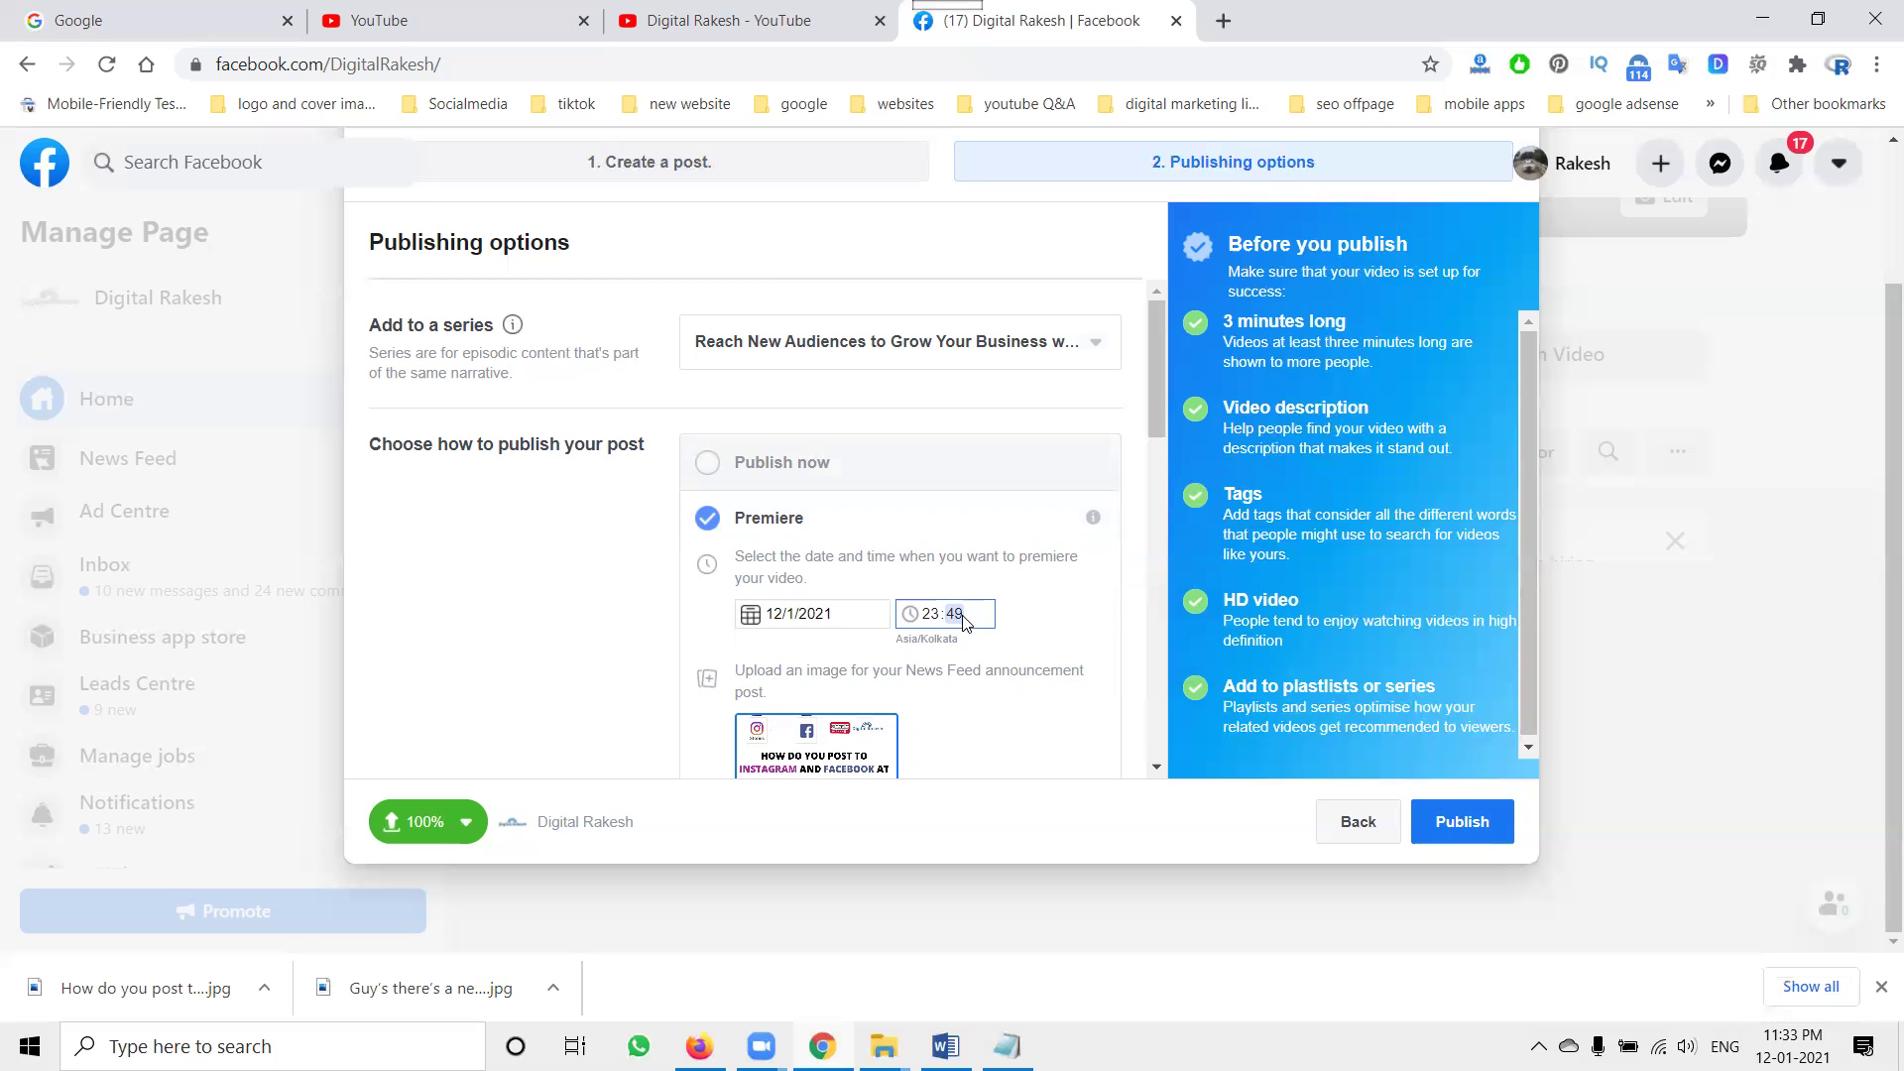
pyautogui.click(1091, 607)
# Try scheduling the post for 12/1/2021 instead and return to the Premiere option
pyautogui.scroll(-1, 809, 645)
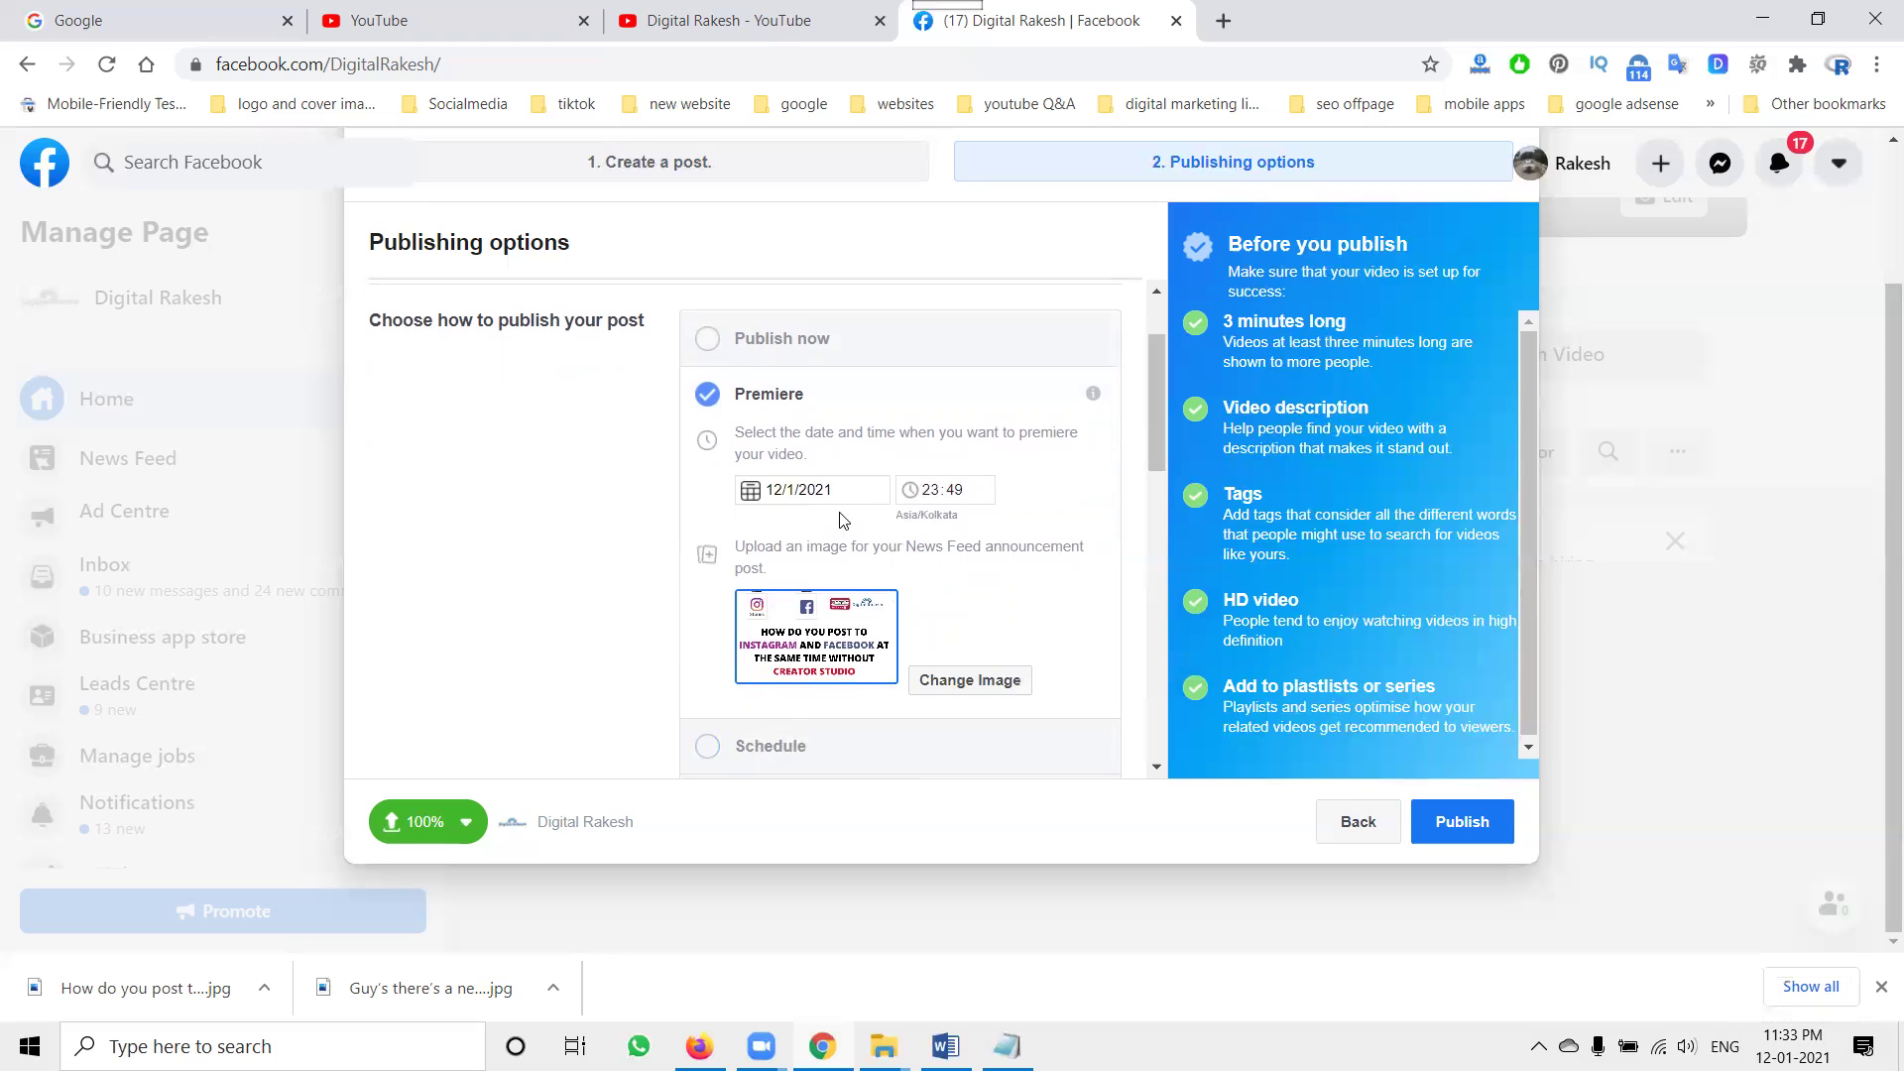
pyautogui.click(707, 746)
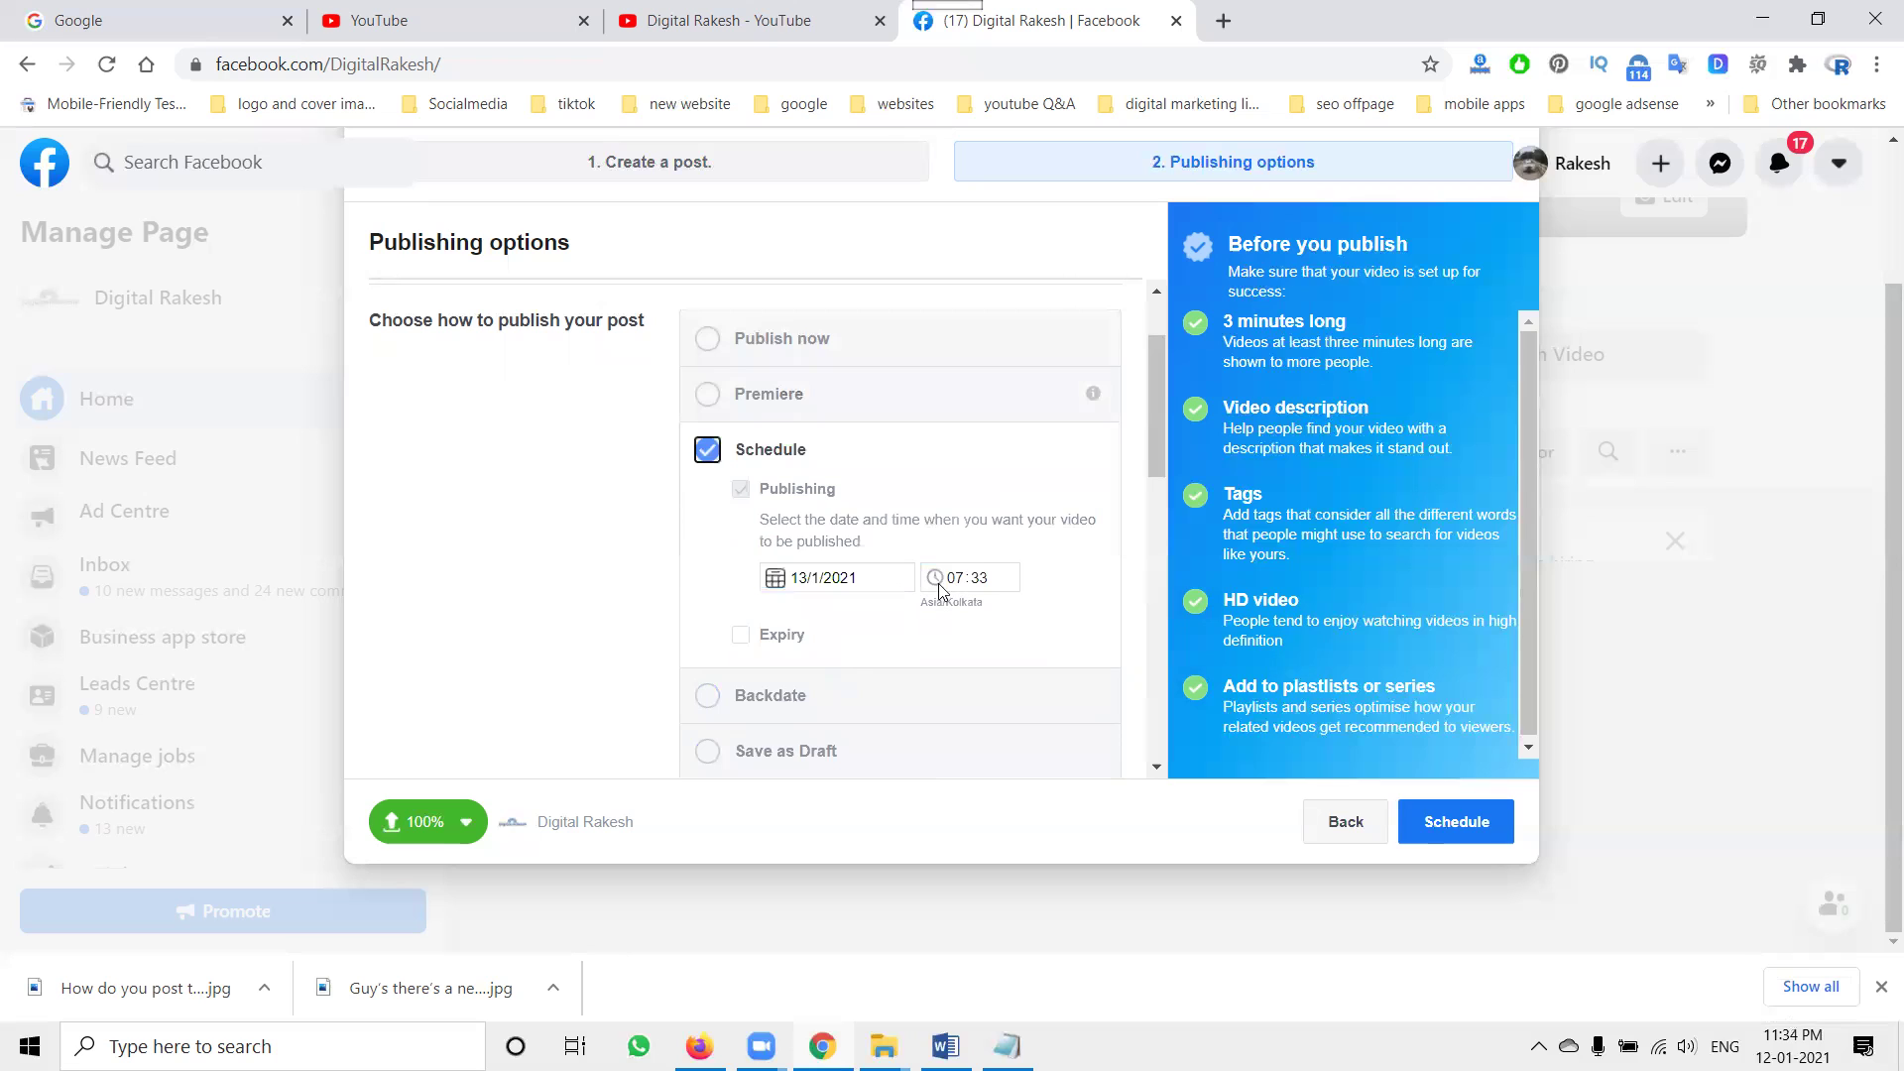
pyautogui.click(862, 578)
pyautogui.click(869, 427)
pyautogui.click(956, 580)
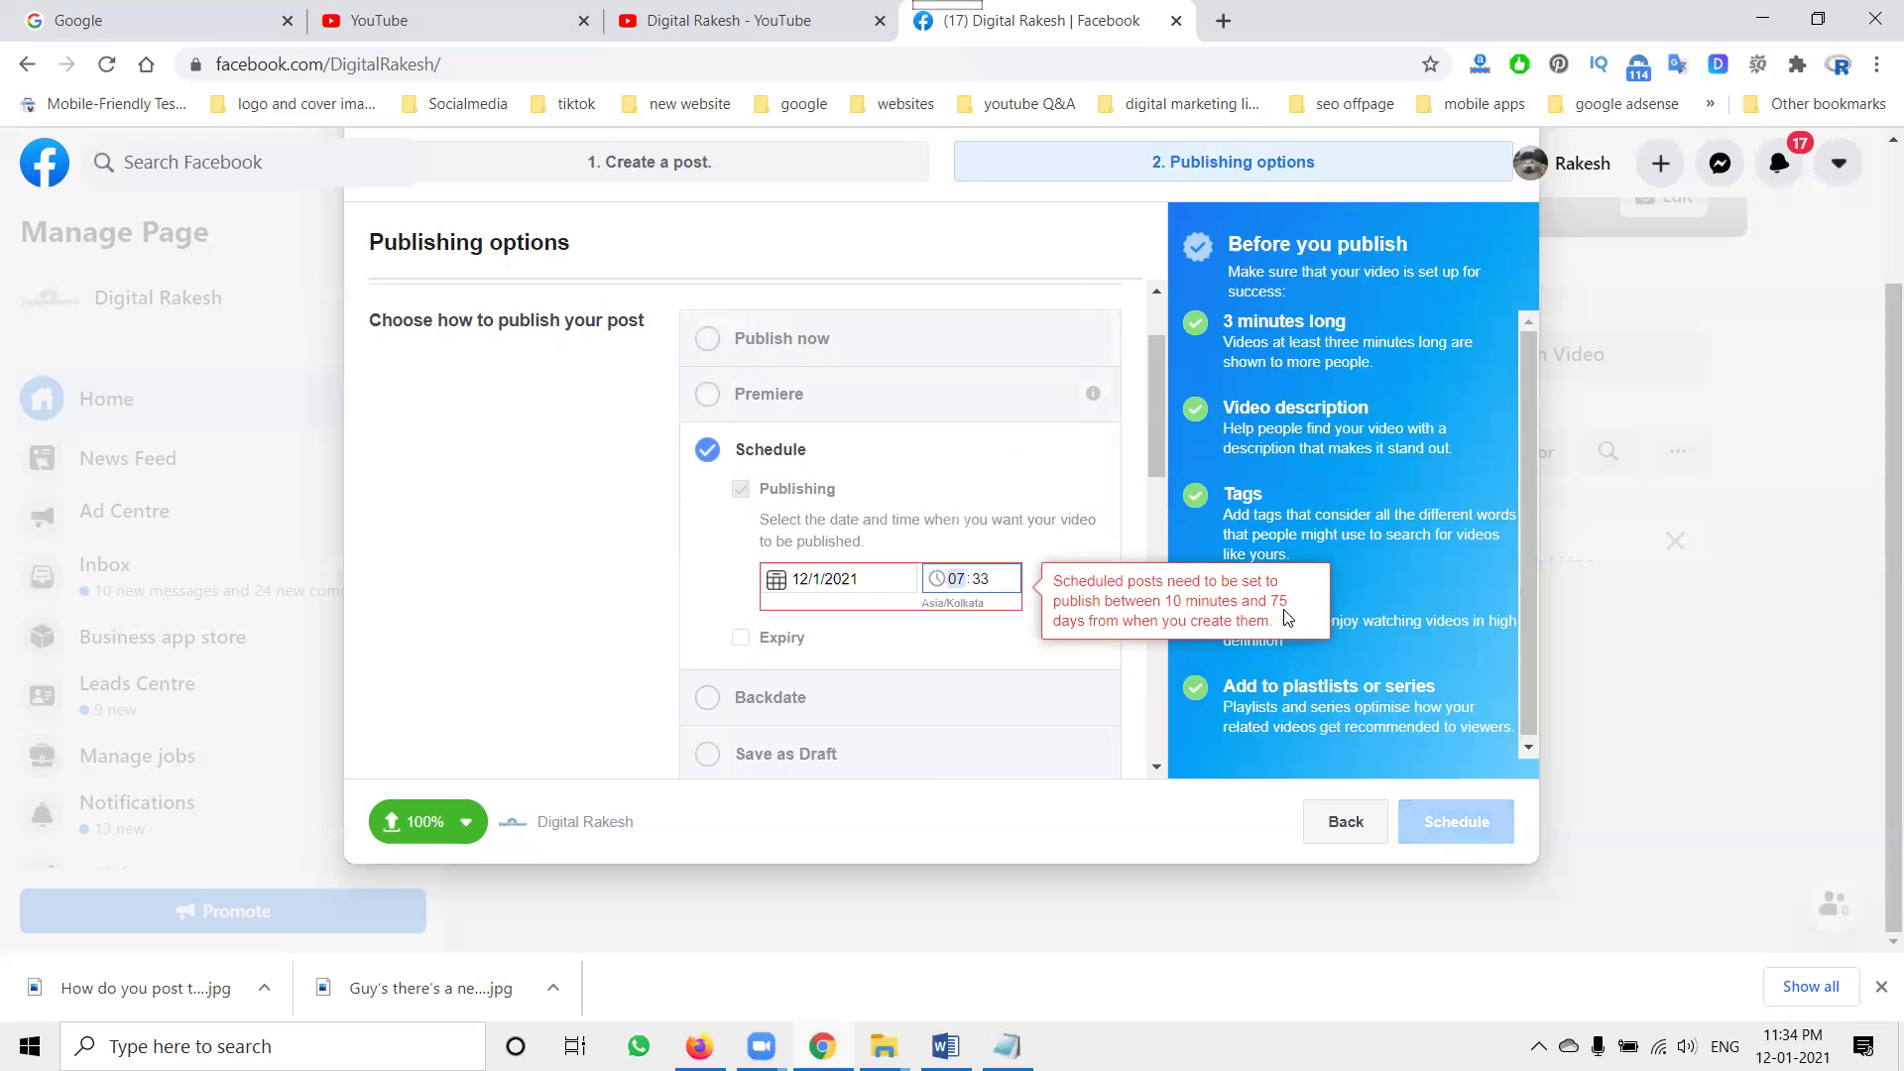
pyautogui.click(707, 393)
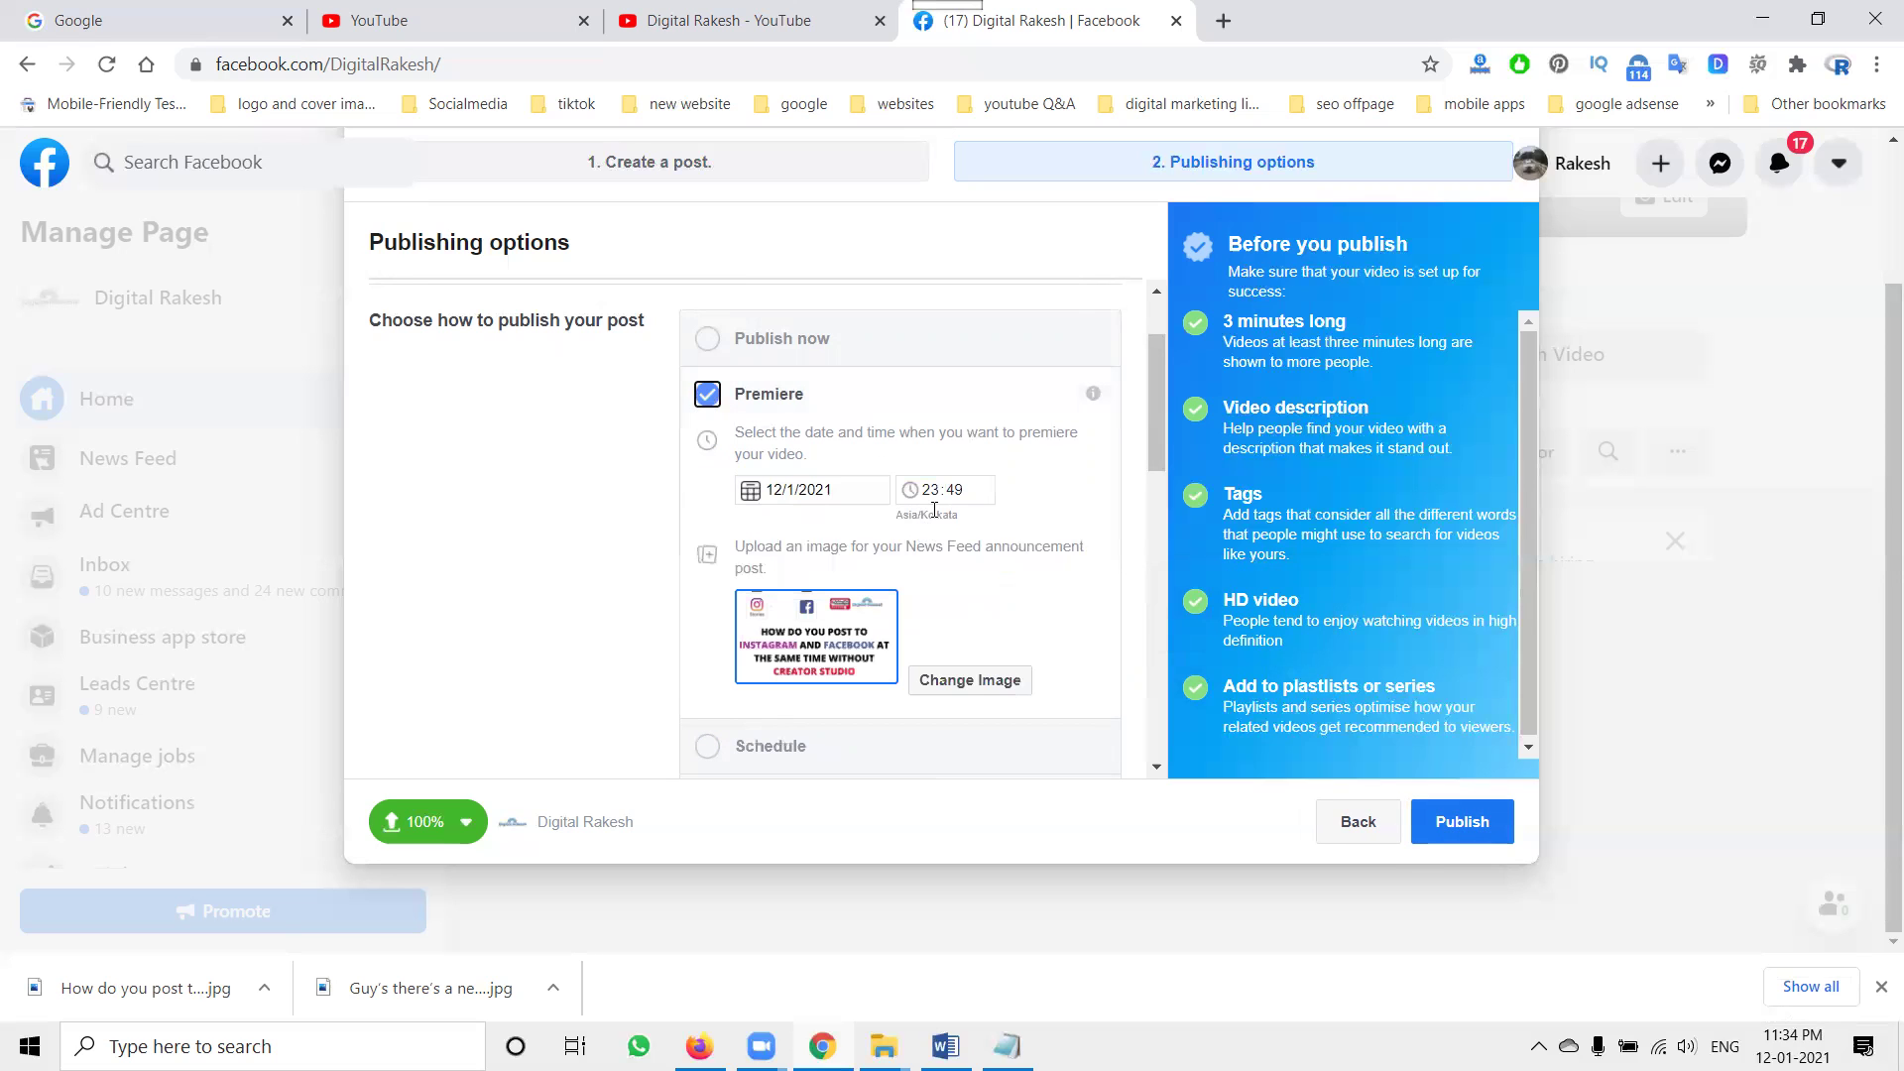
# Set the premiere time to 23:50
pyautogui.click(952, 490)
pyautogui.write('17')
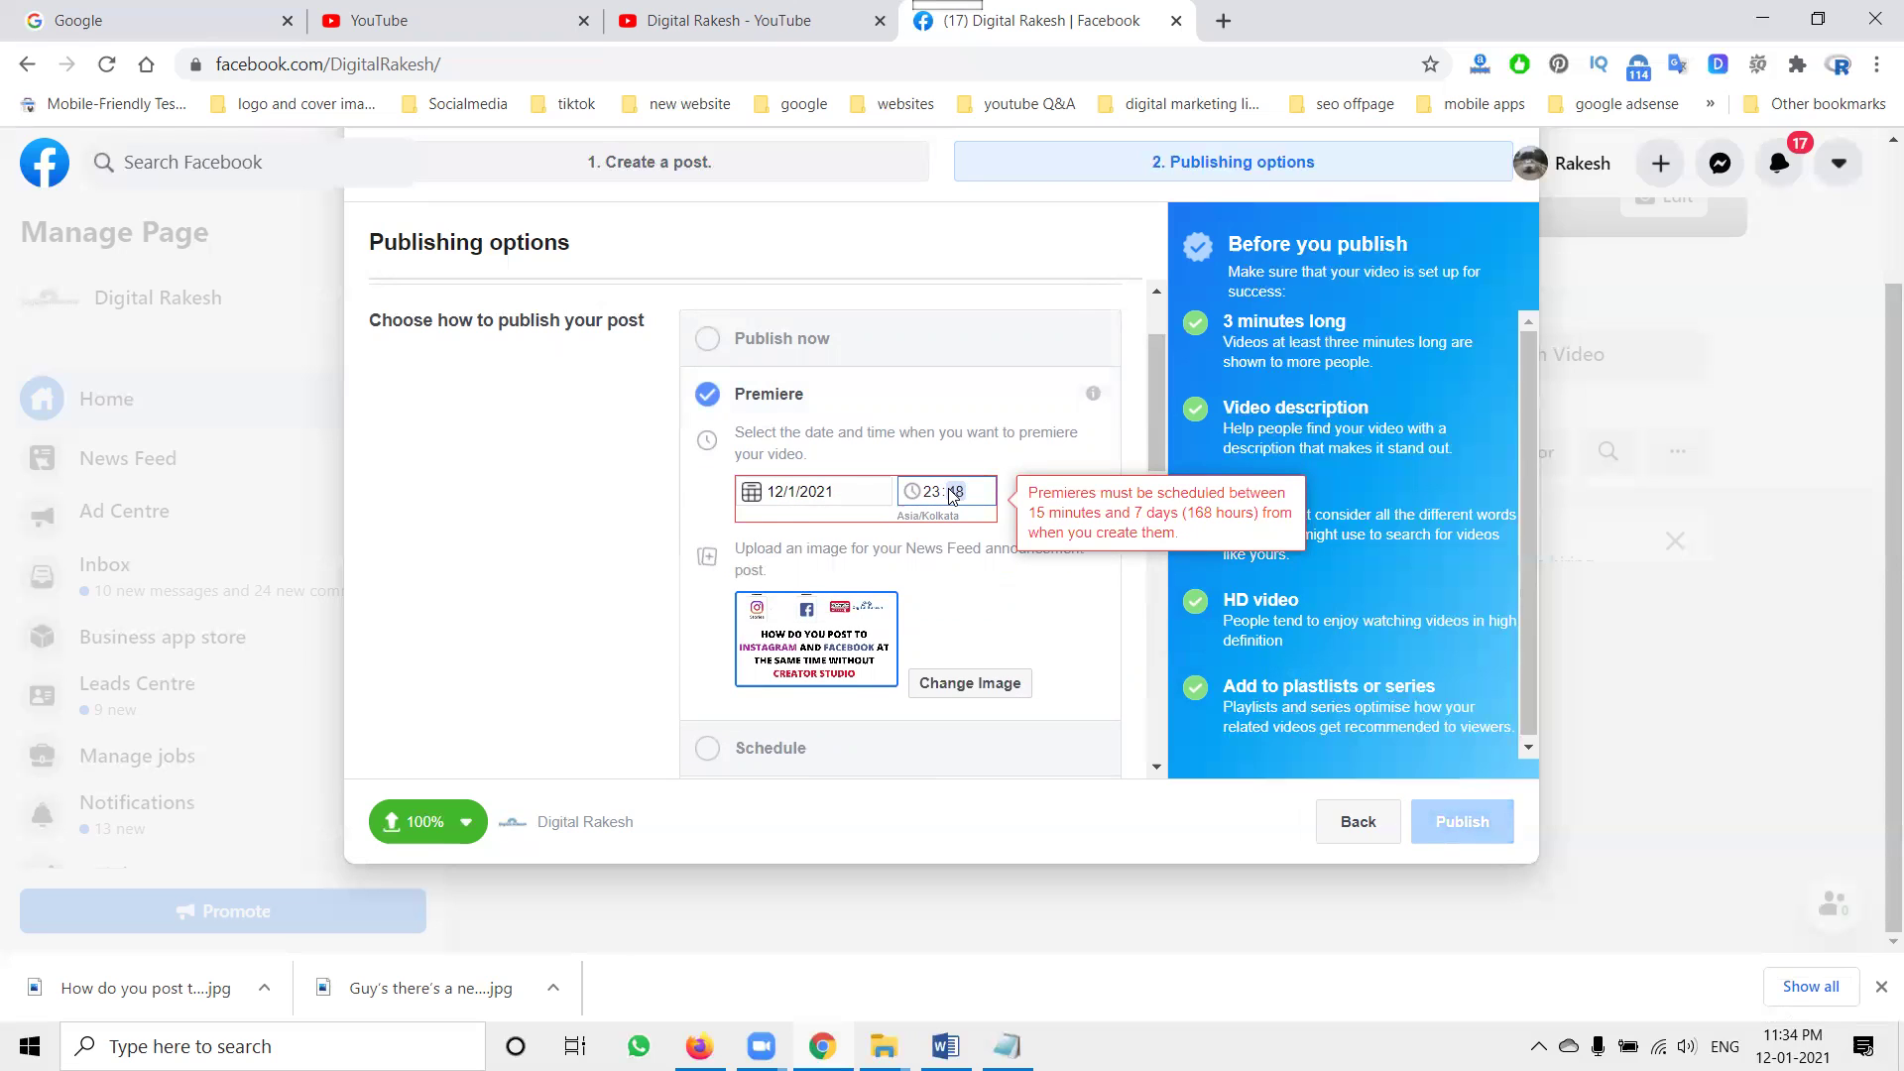
pyautogui.write('49')
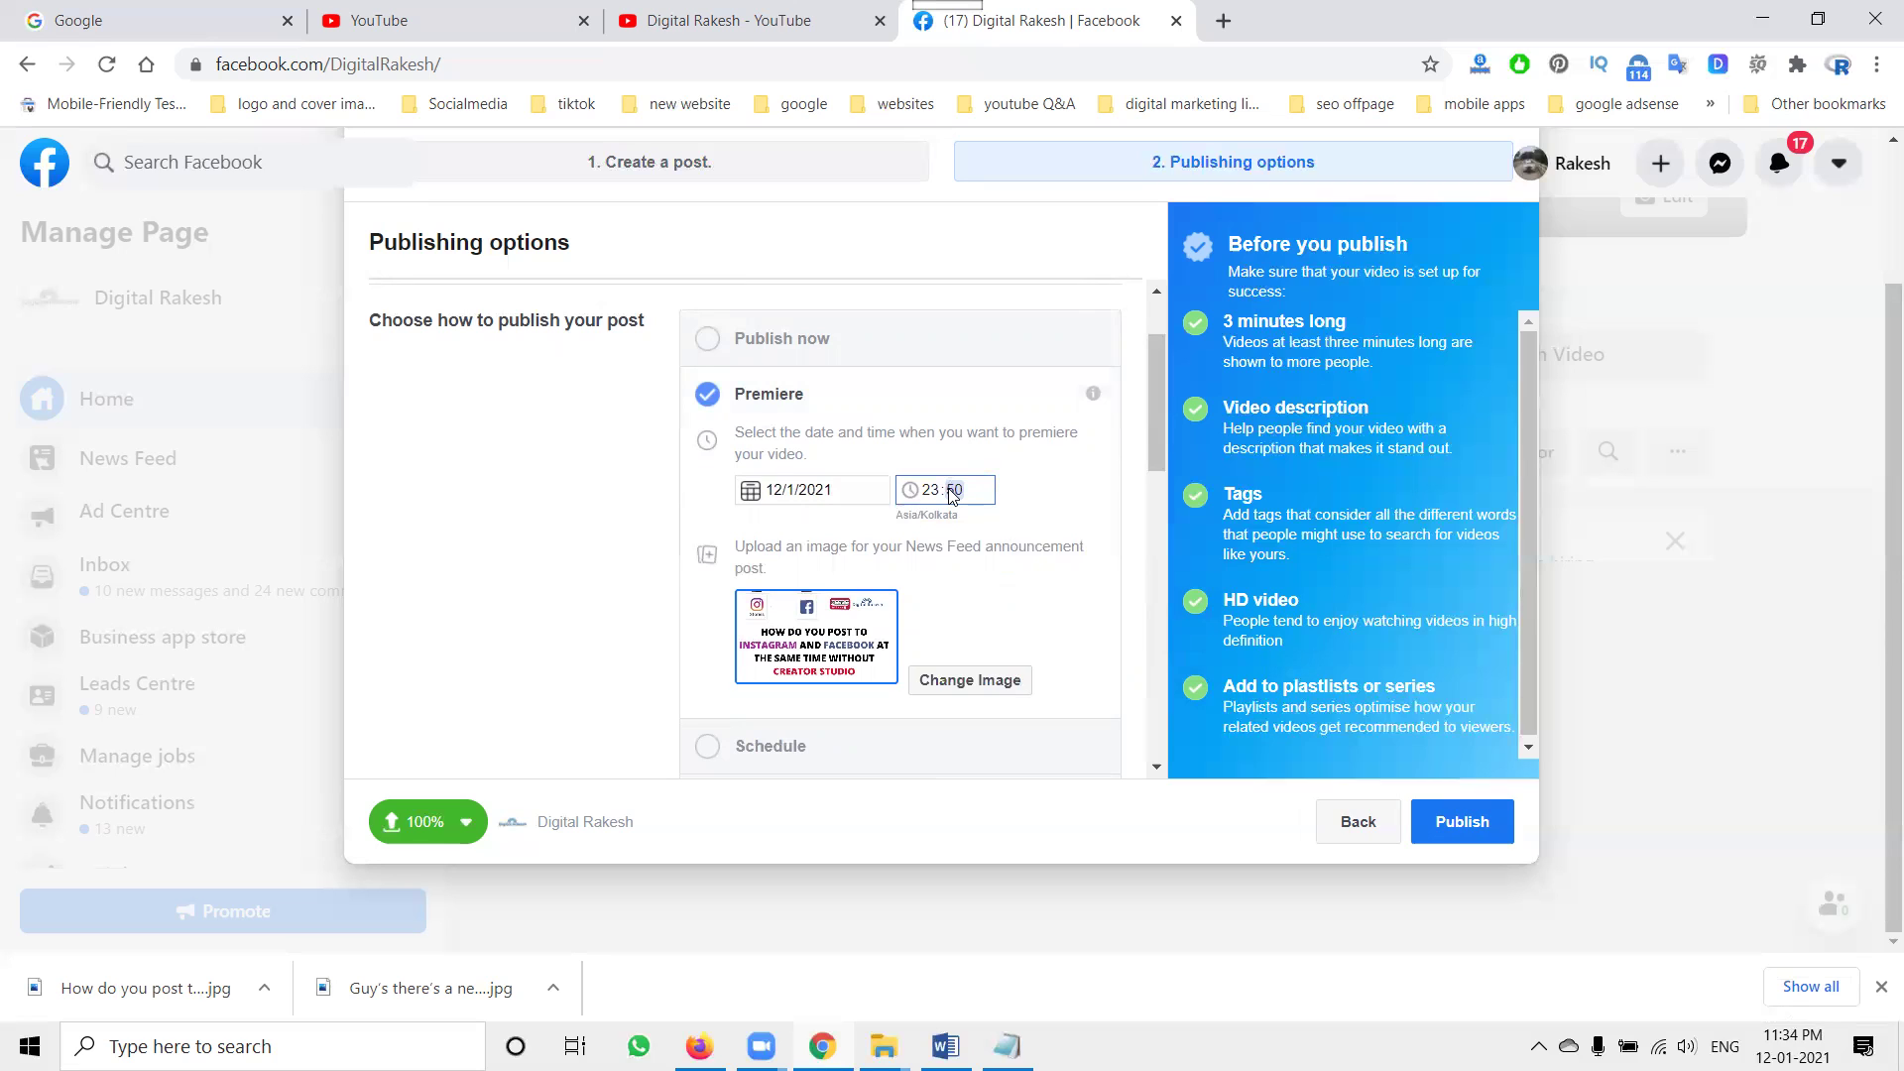
# Confirm the premiere time and publish the video post as a Premiere
pyautogui.click(1007, 493)
pyautogui.click(1475, 826)
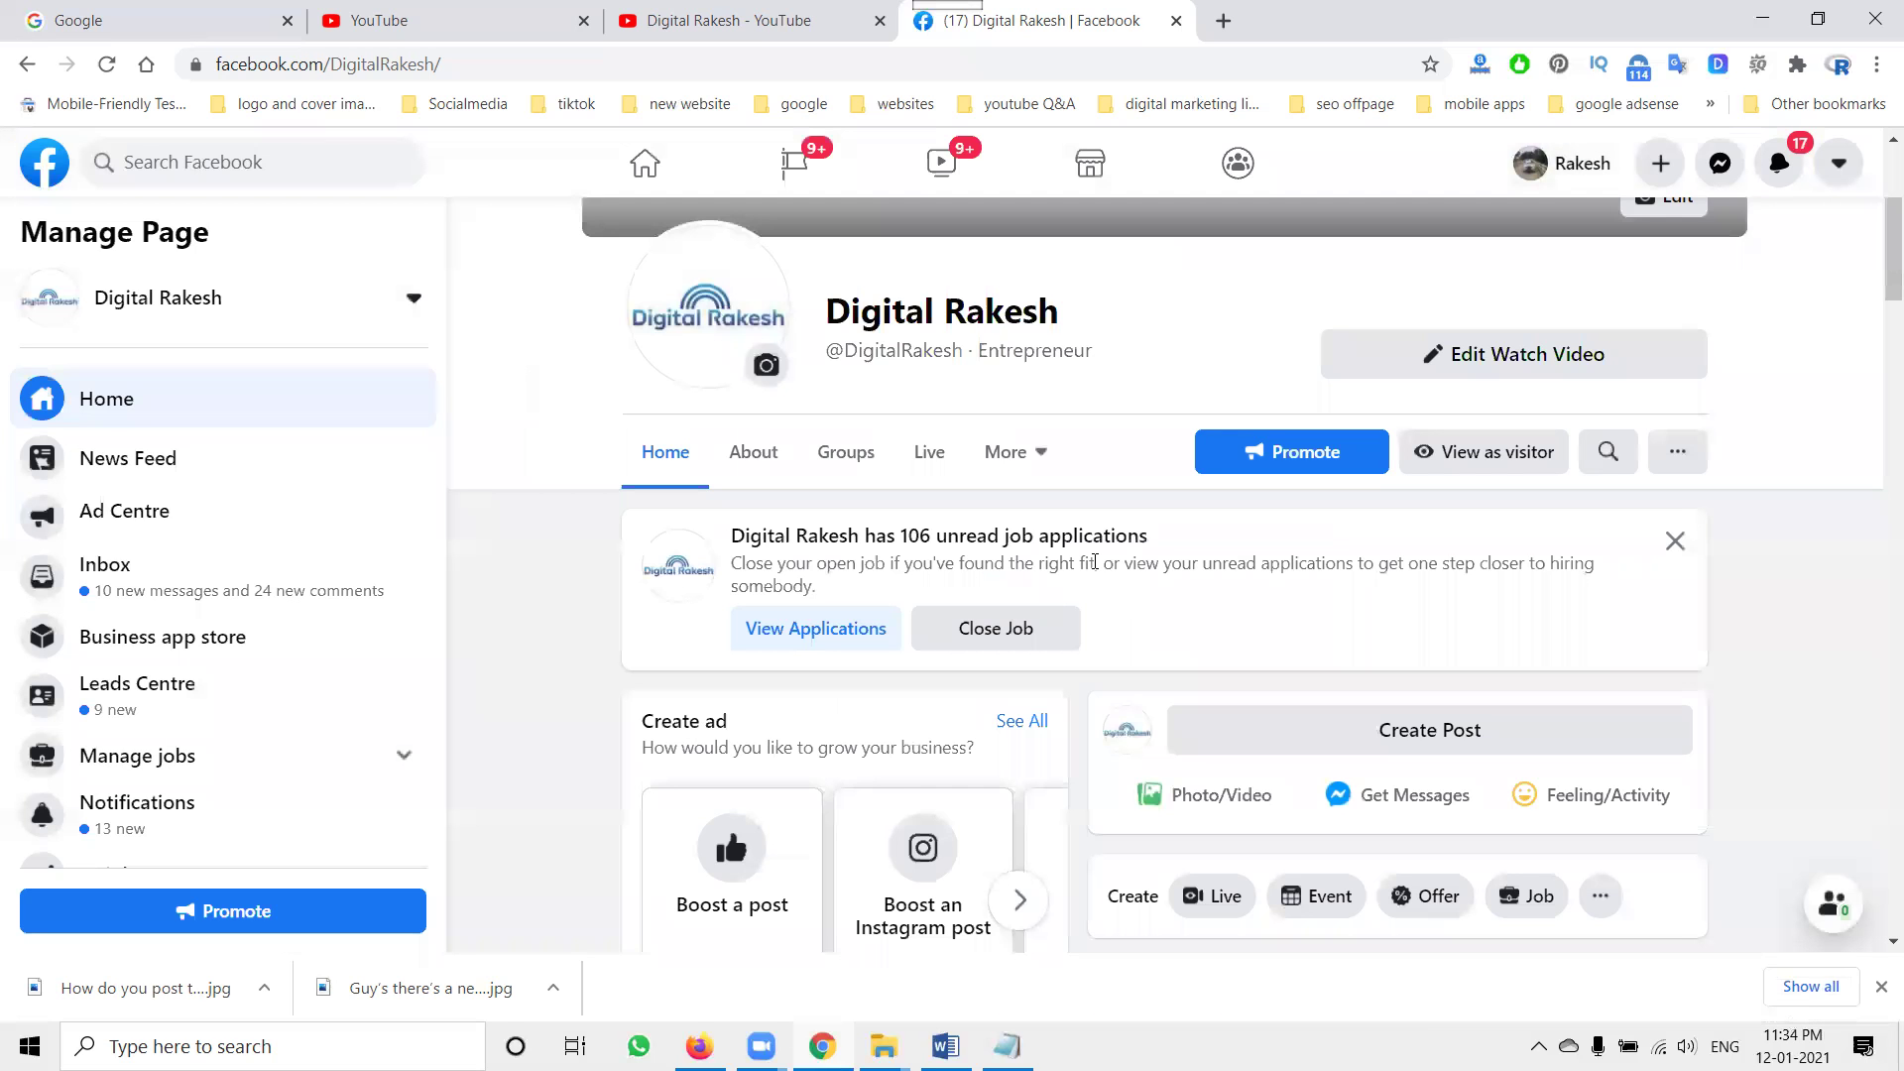
# Look through the Digital Rakesh page's posts, insights and About details
pyautogui.scroll(-3, 1095, 563)
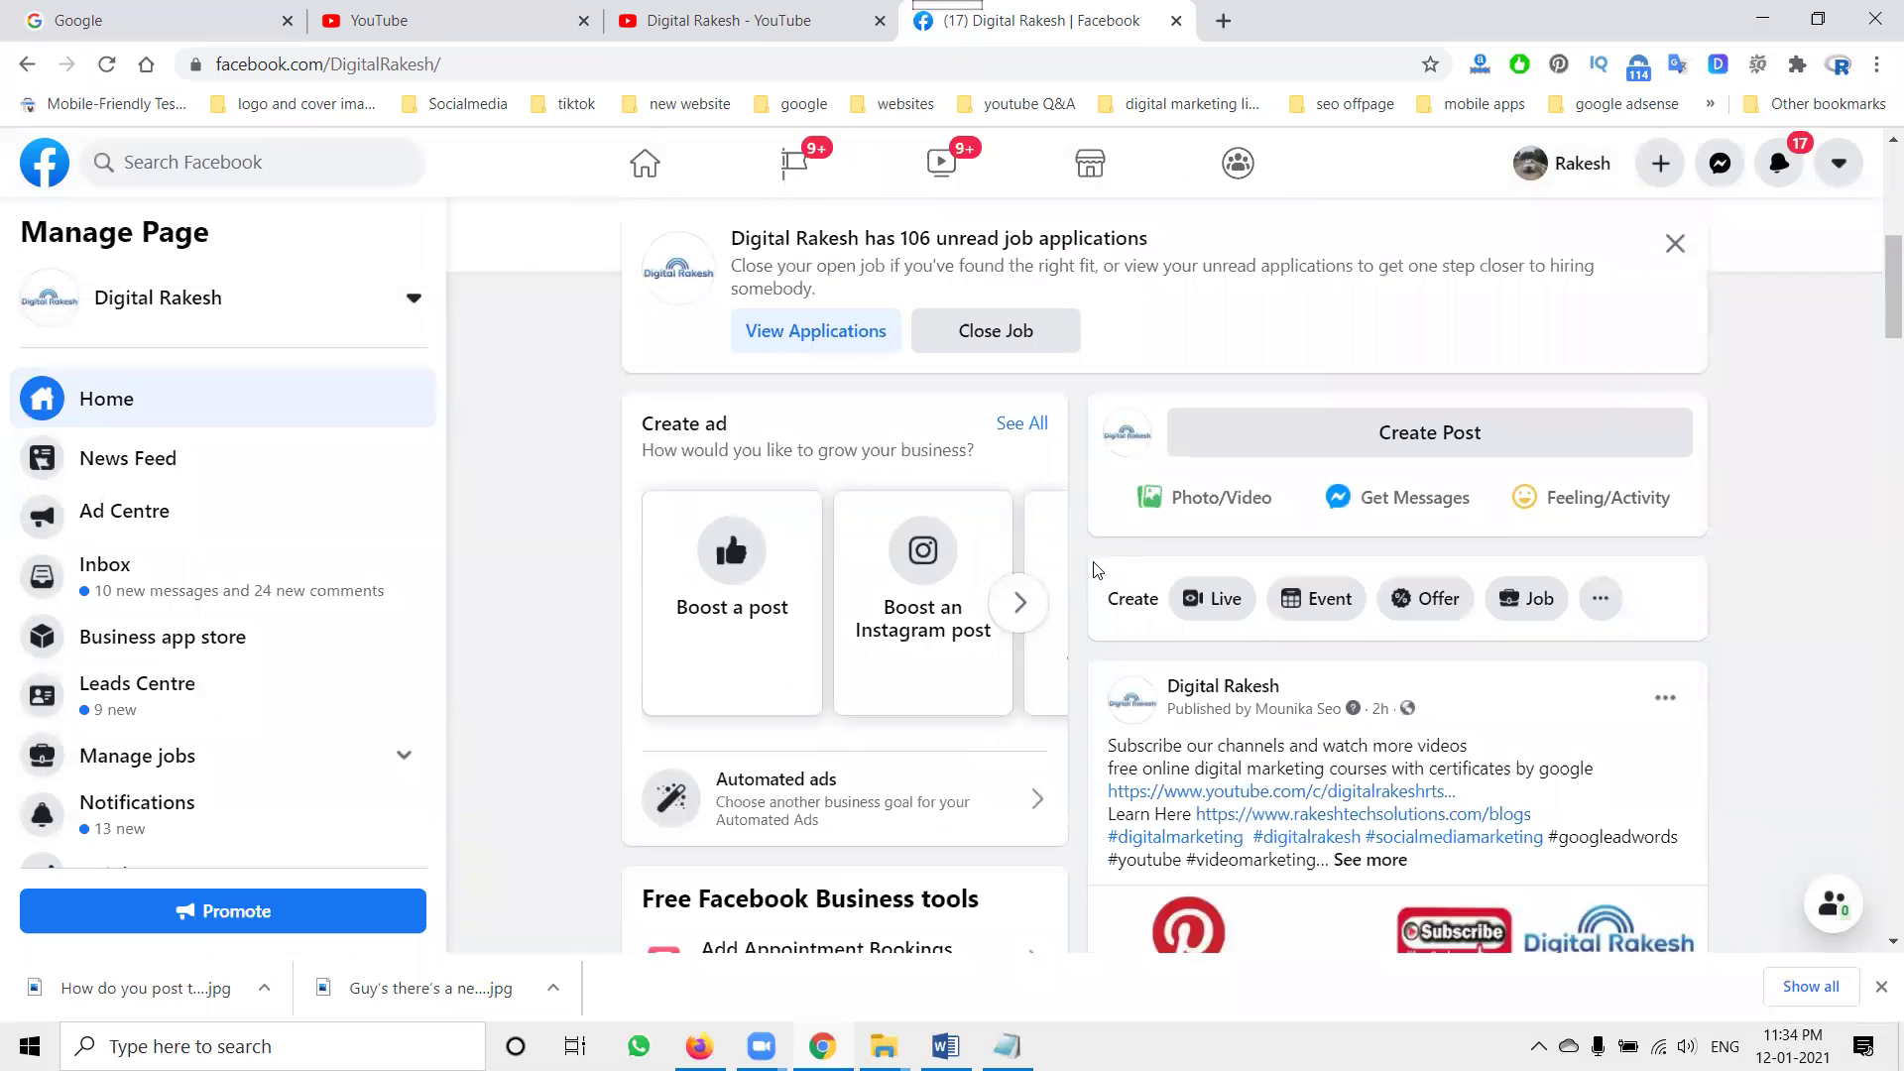
pyautogui.scroll(-6, 1744, 608)
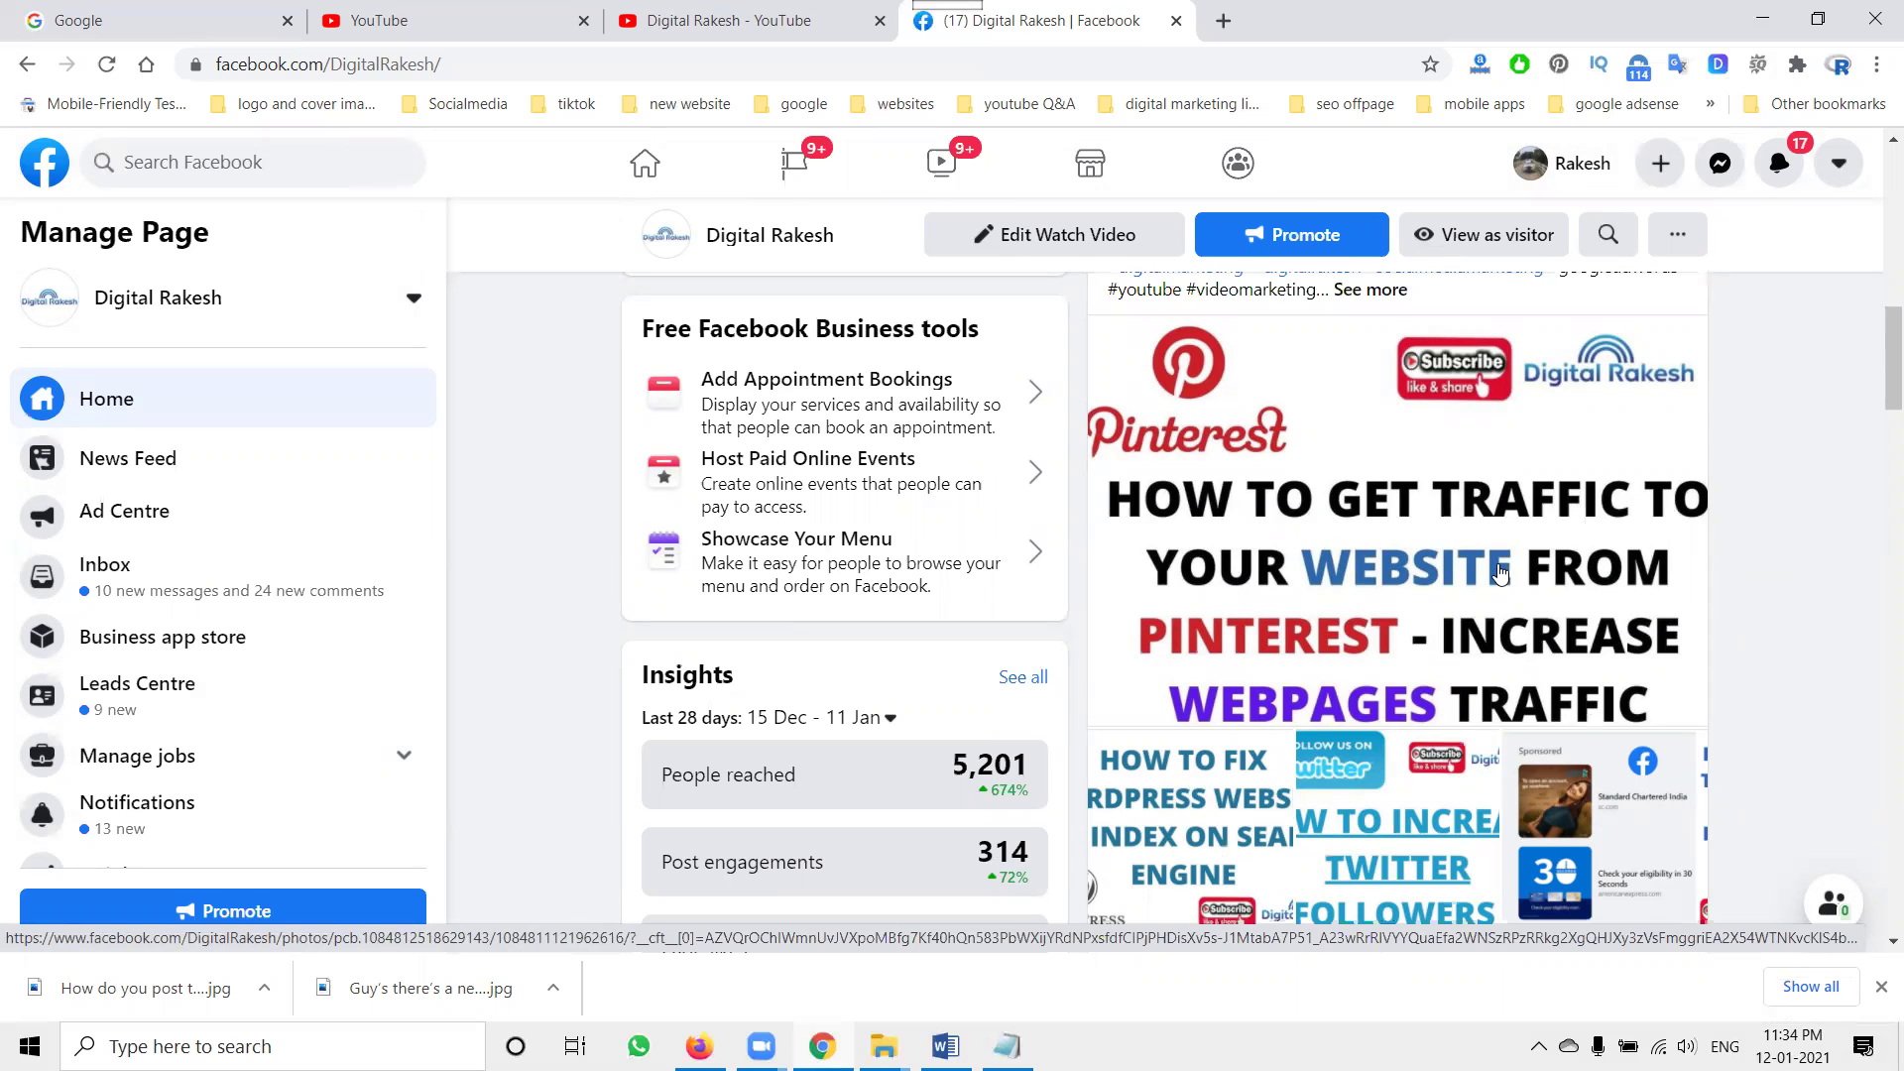
pyautogui.scroll(-4, 1499, 573)
pyautogui.scroll(-3, 1501, 572)
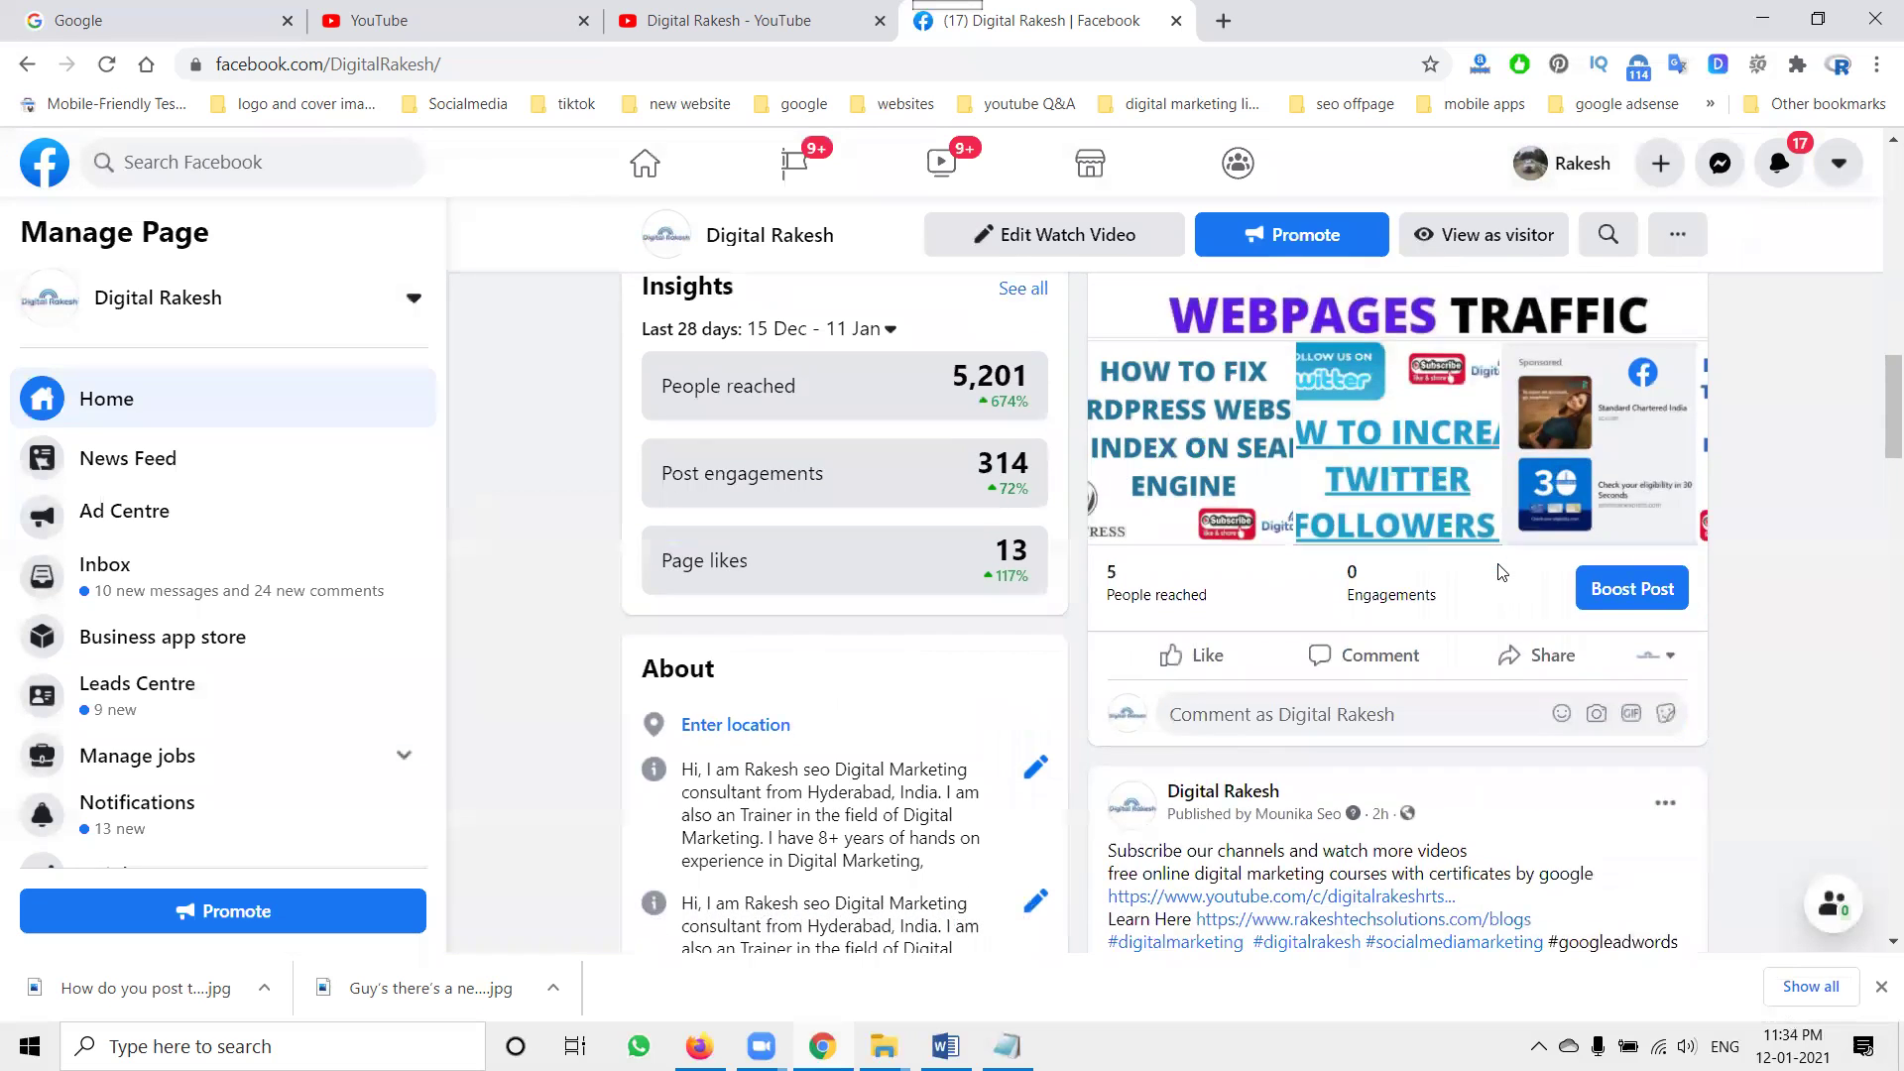
pyautogui.scroll(-5, 1502, 572)
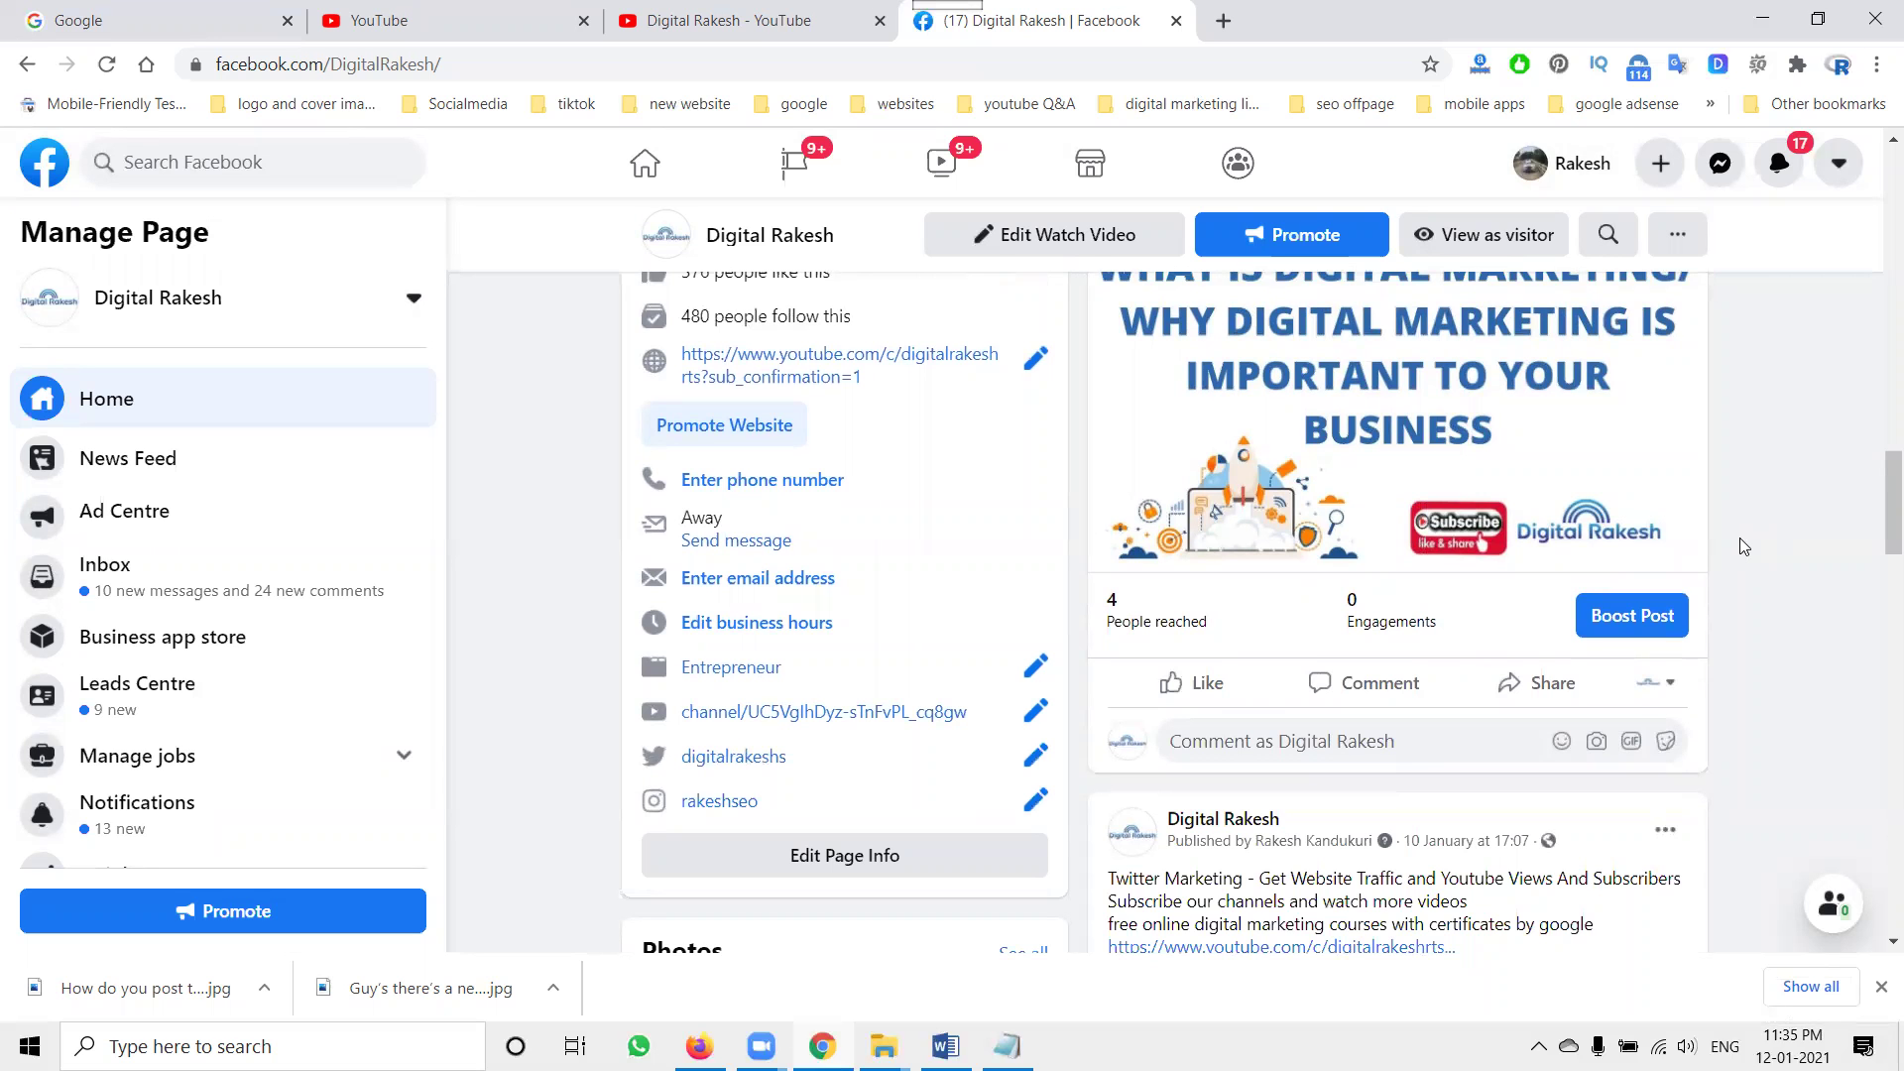
pyautogui.scroll(-4, 1741, 551)
pyautogui.scroll(8, 1740, 551)
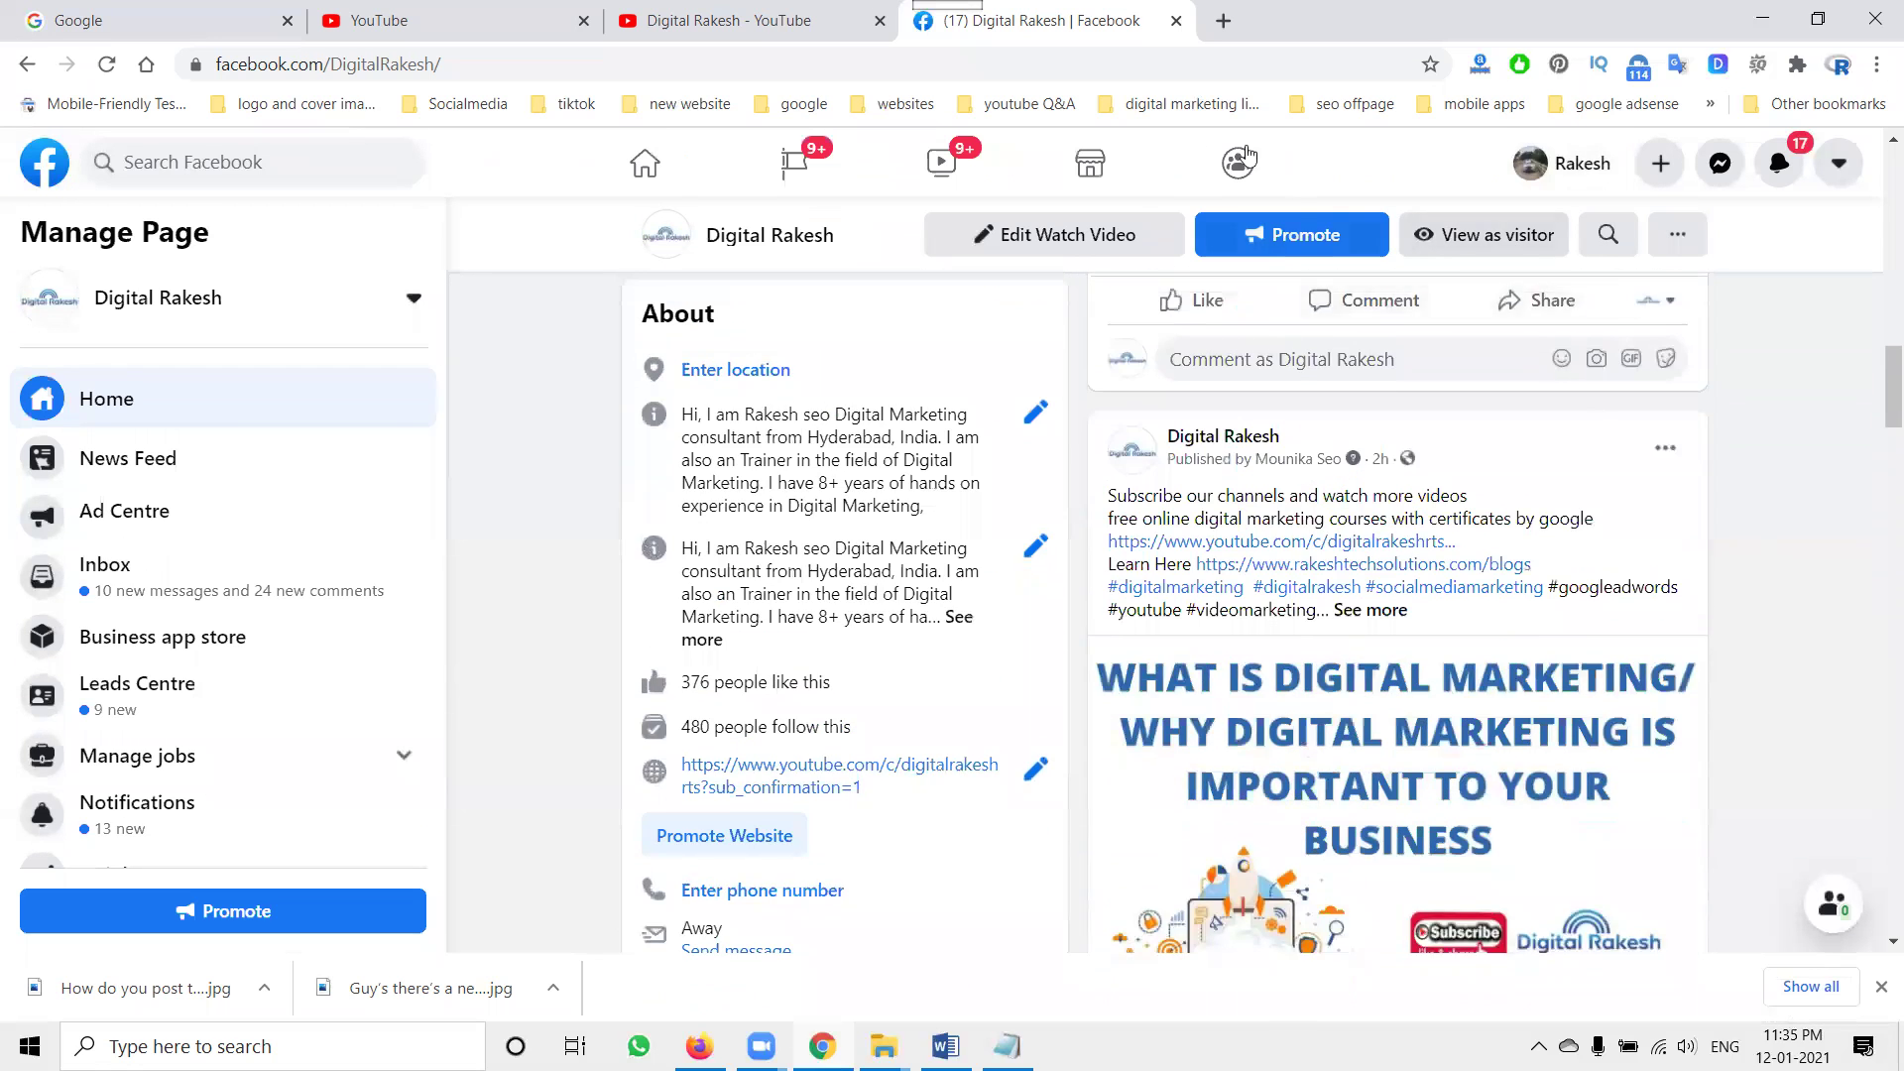
# Open Creator Studio at facebook.com/creatorstudio in a new browser tab
pyautogui.click(1223, 20)
pyautogui.write('fa')
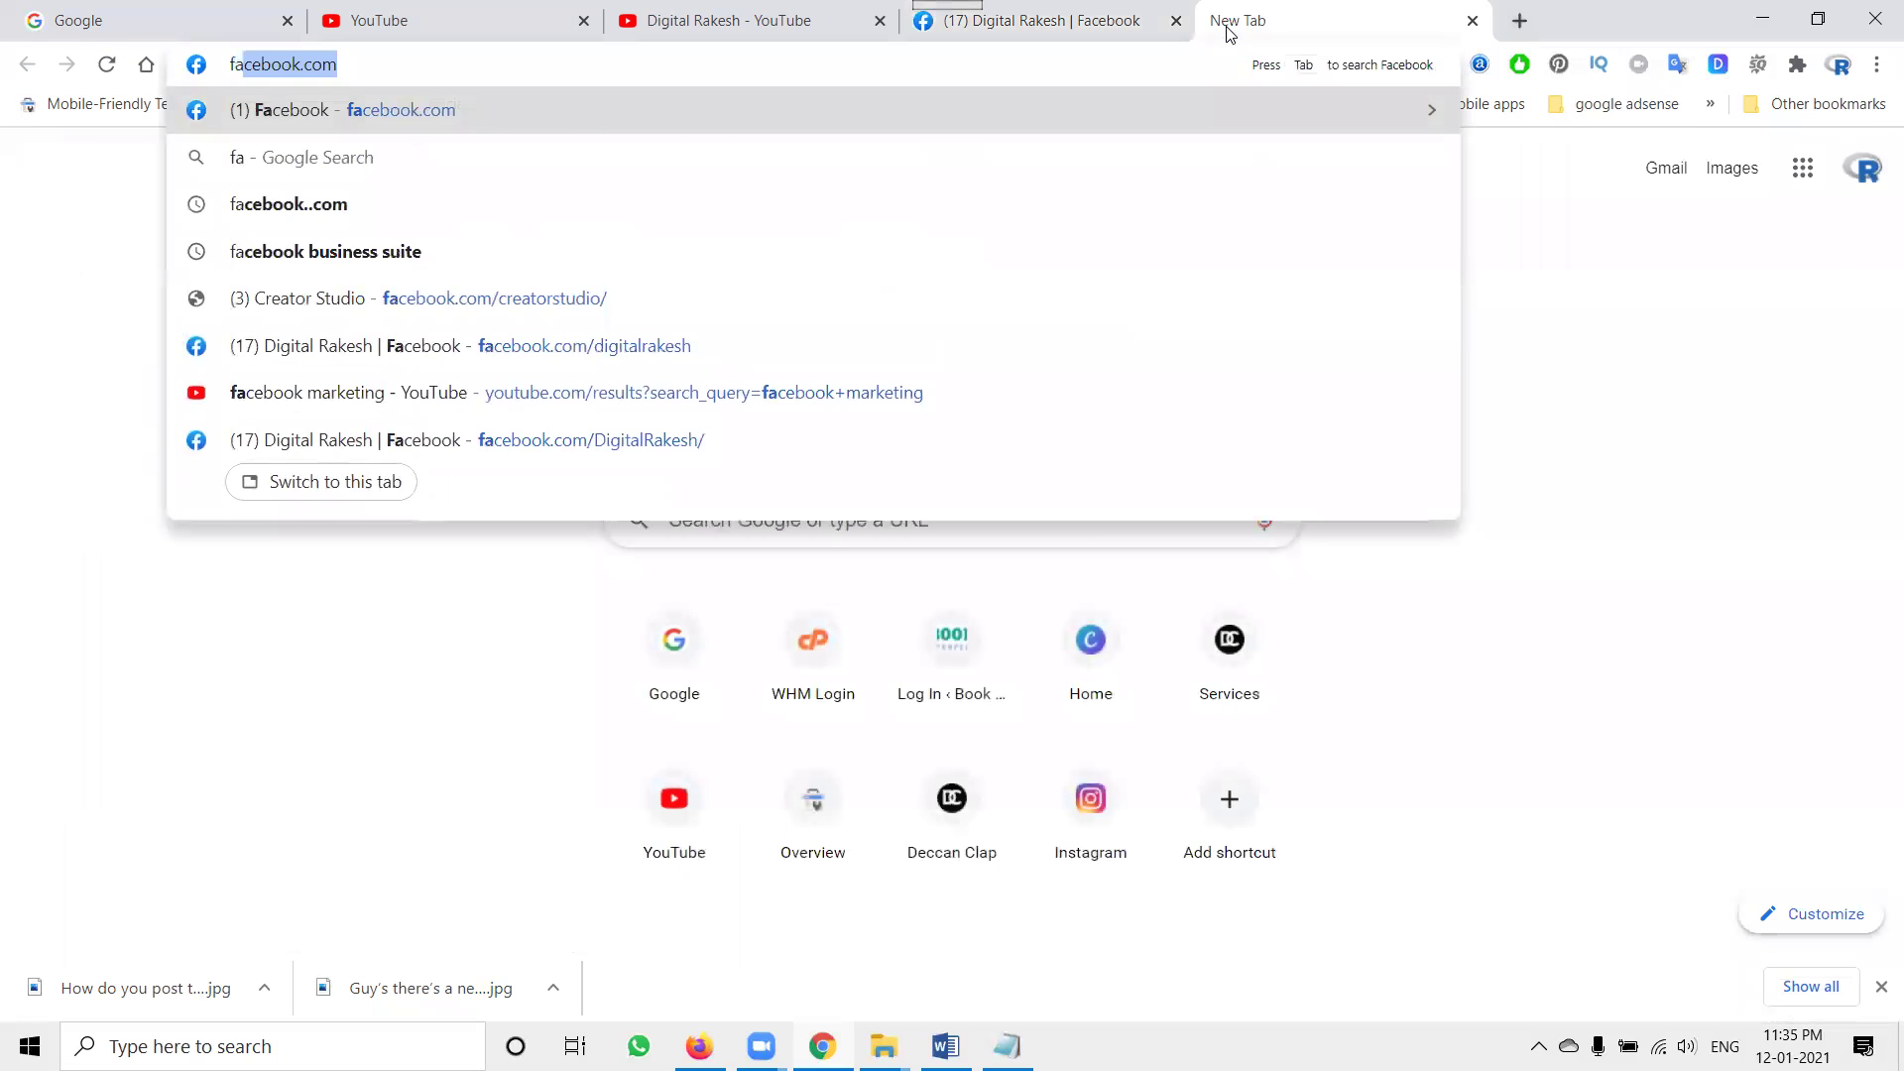
pyautogui.press('Right')
pyautogui.write('/cre')
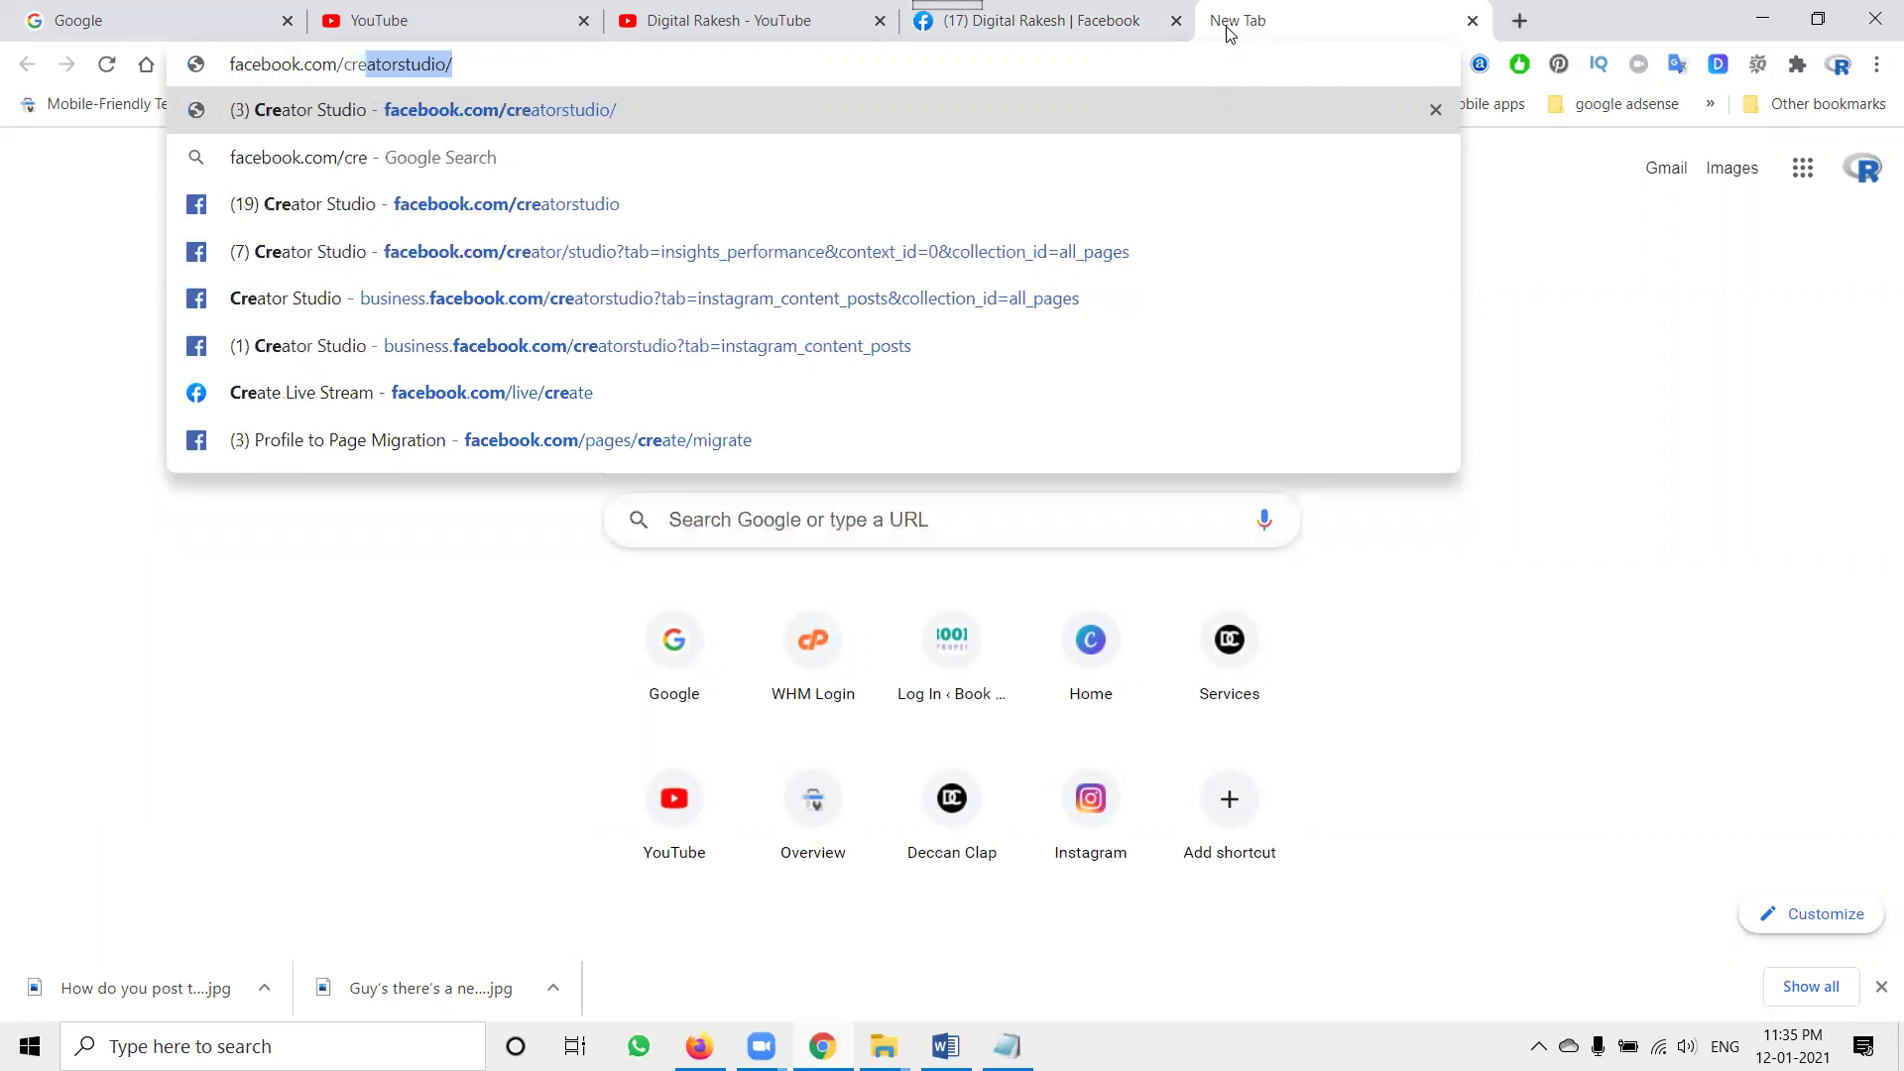
pyautogui.press('Return')
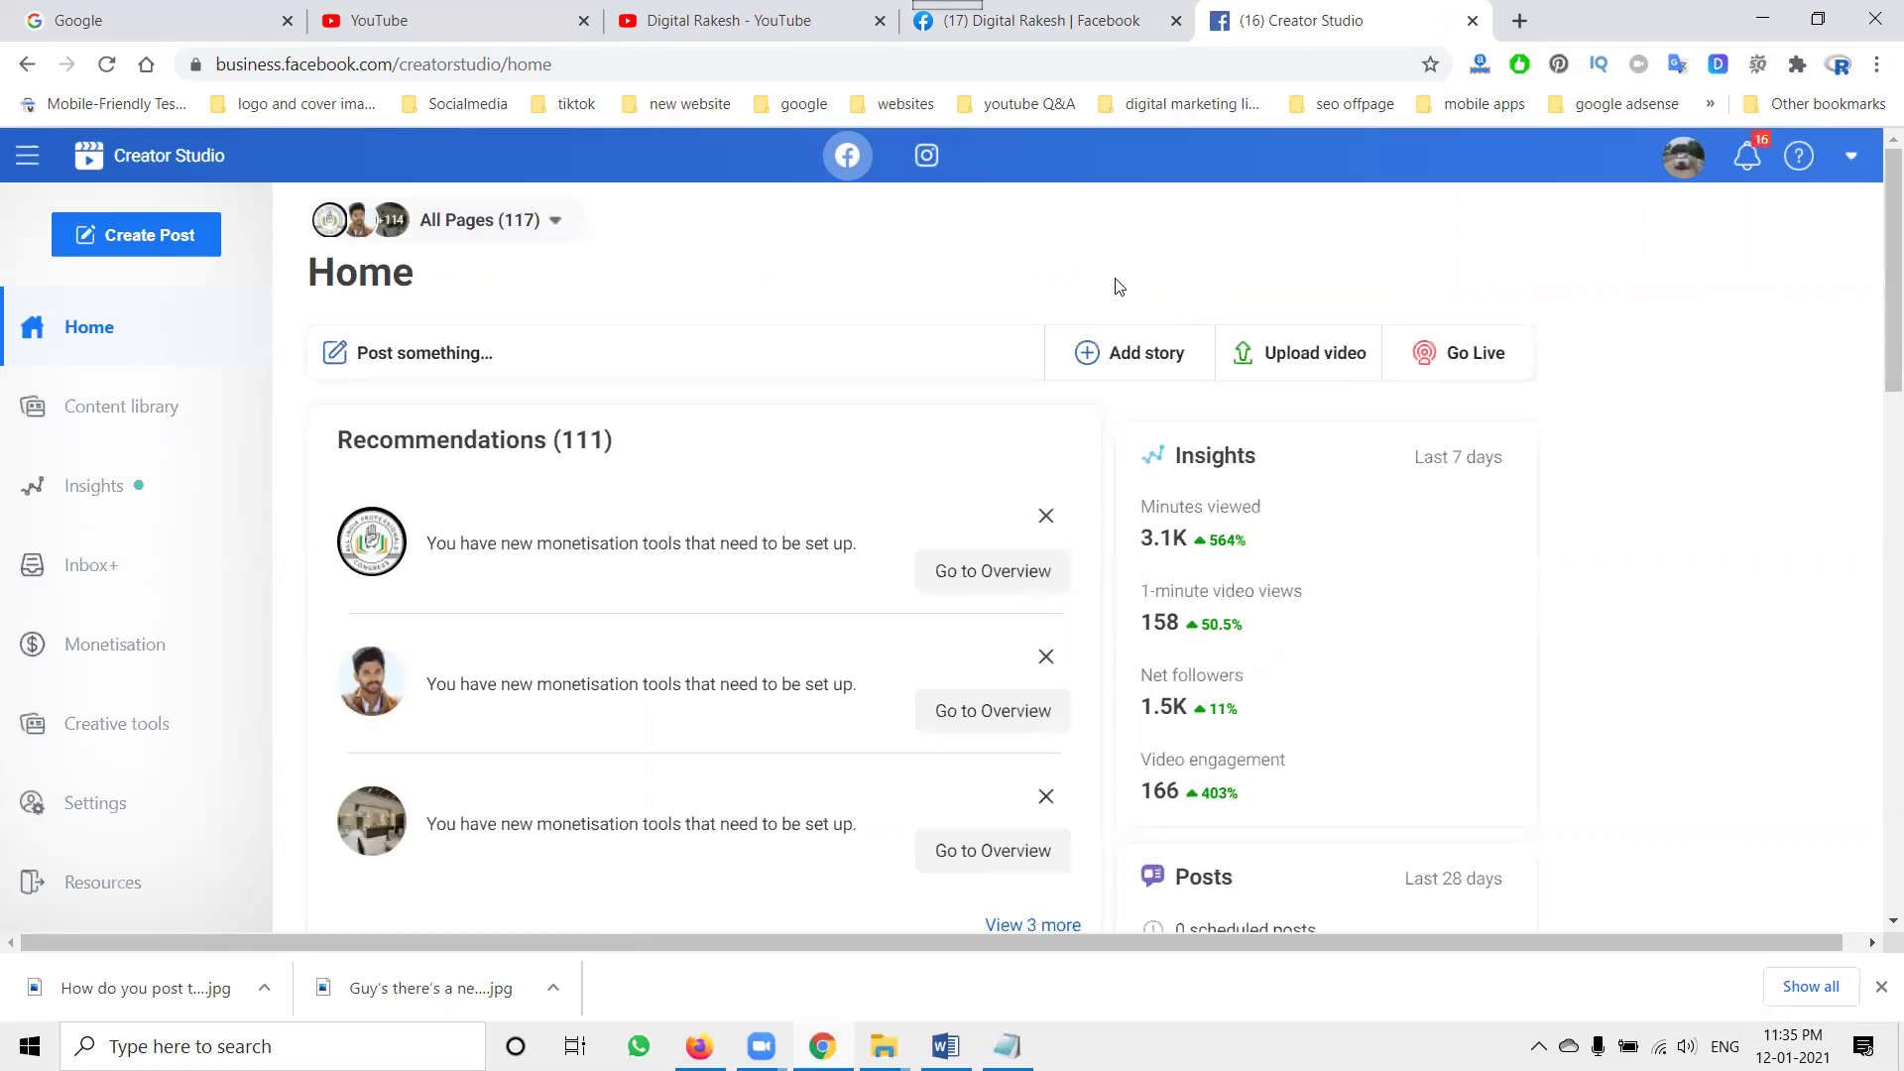
# Start a multiple-video upload and browse to the zoom folder on the DATA (D:) drive
pyautogui.click(203, 248)
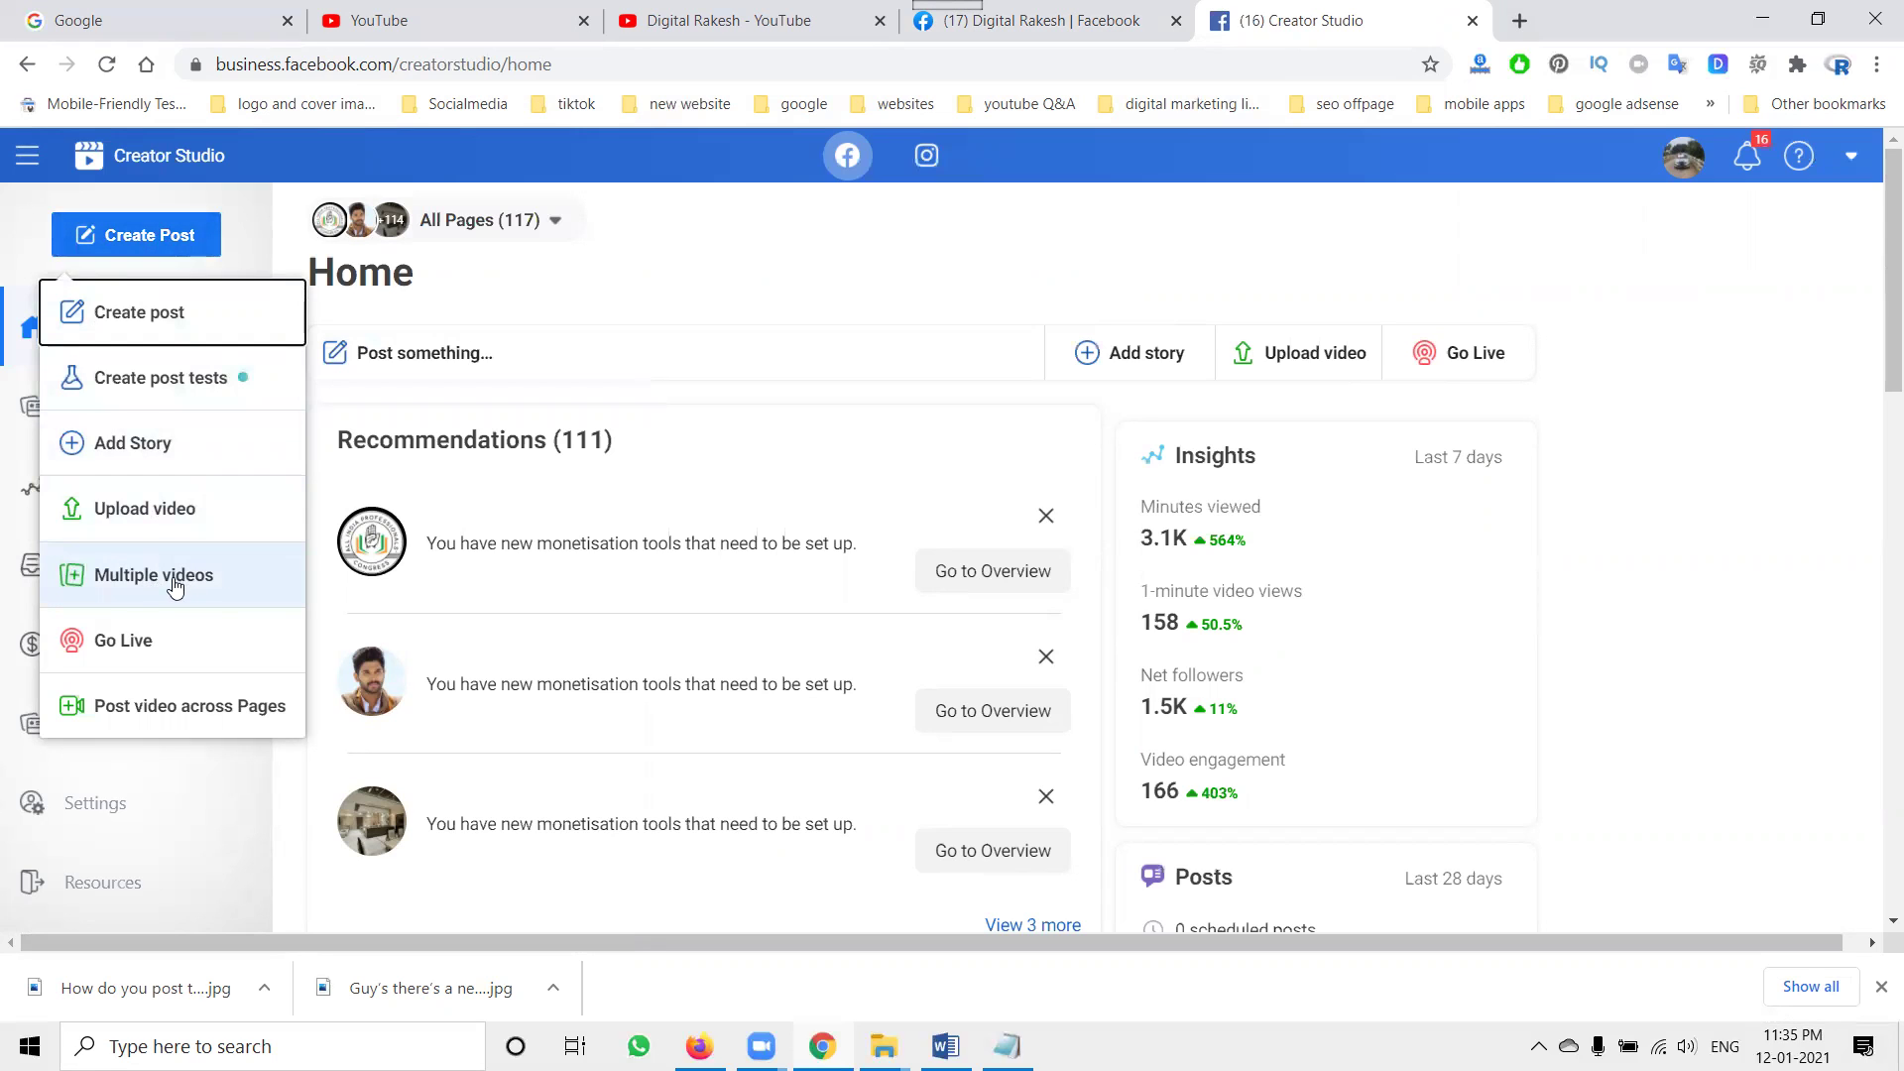
pyautogui.click(173, 584)
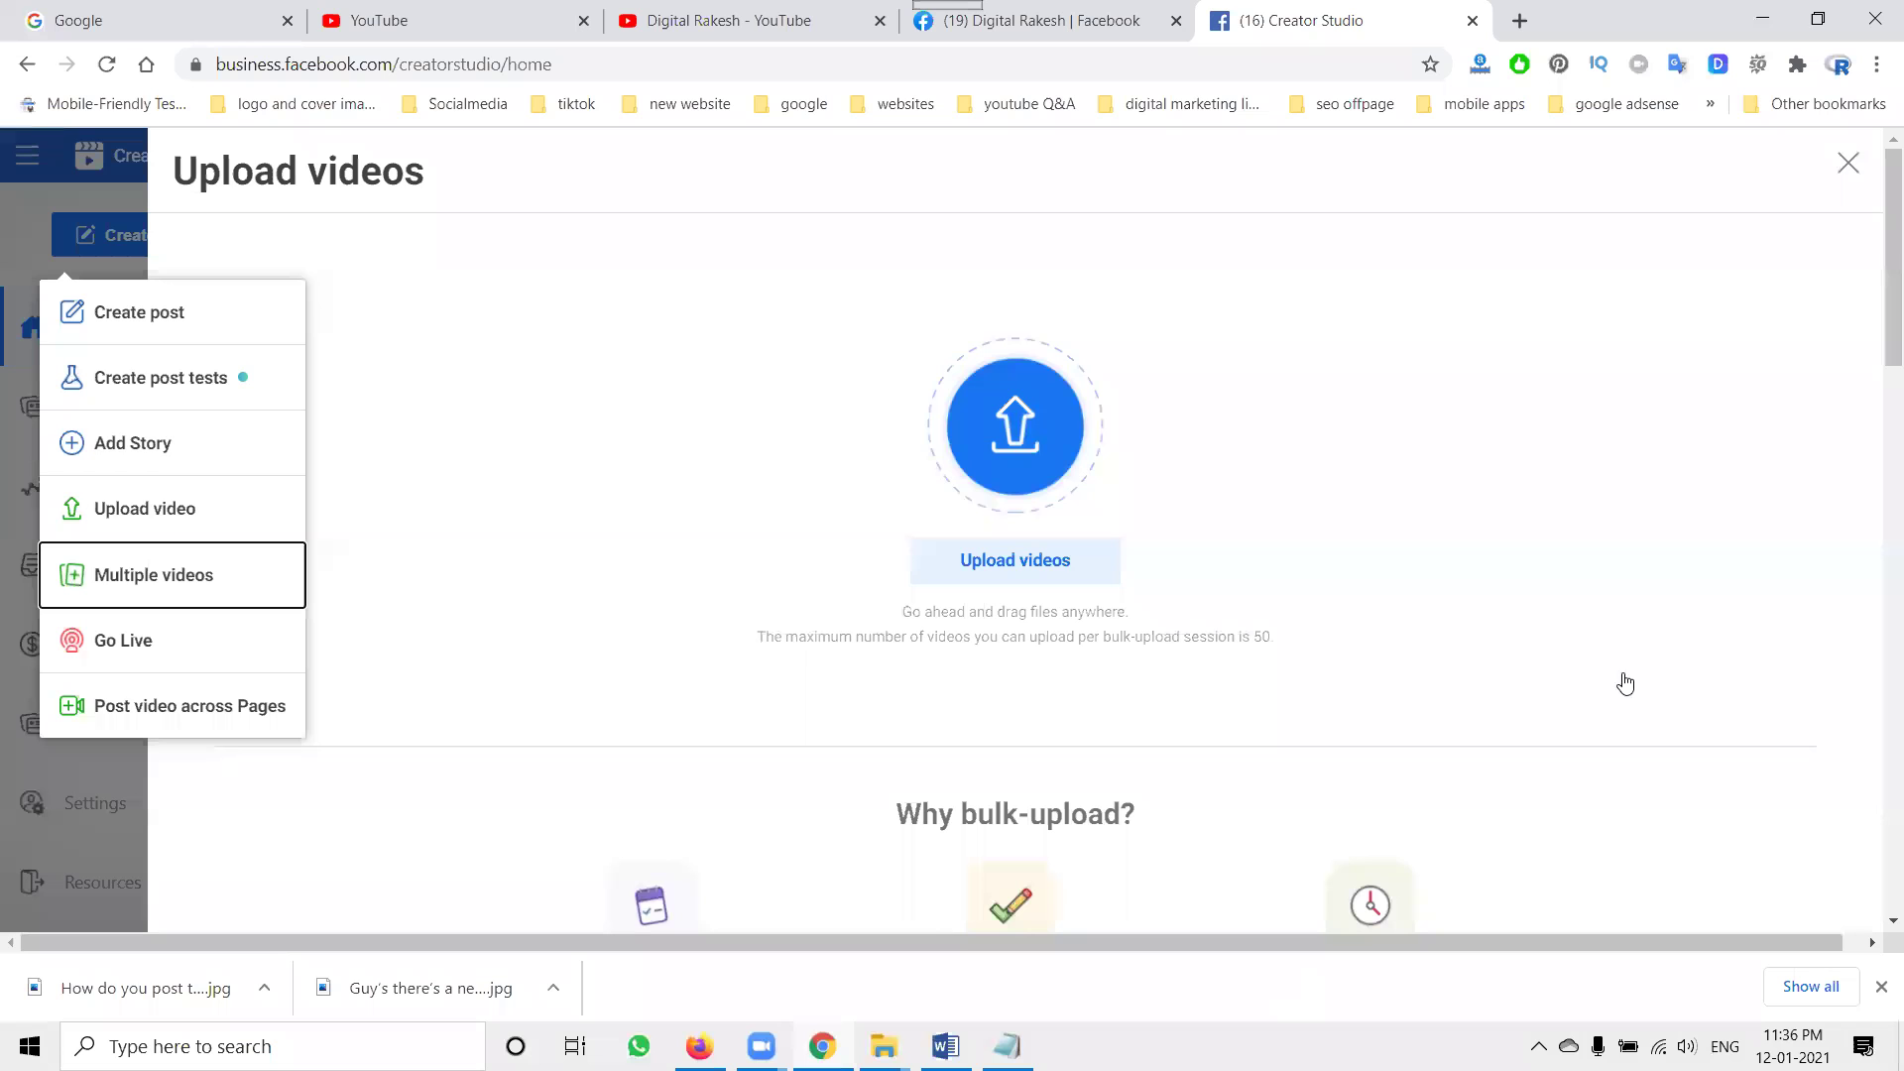
pyautogui.click(1027, 561)
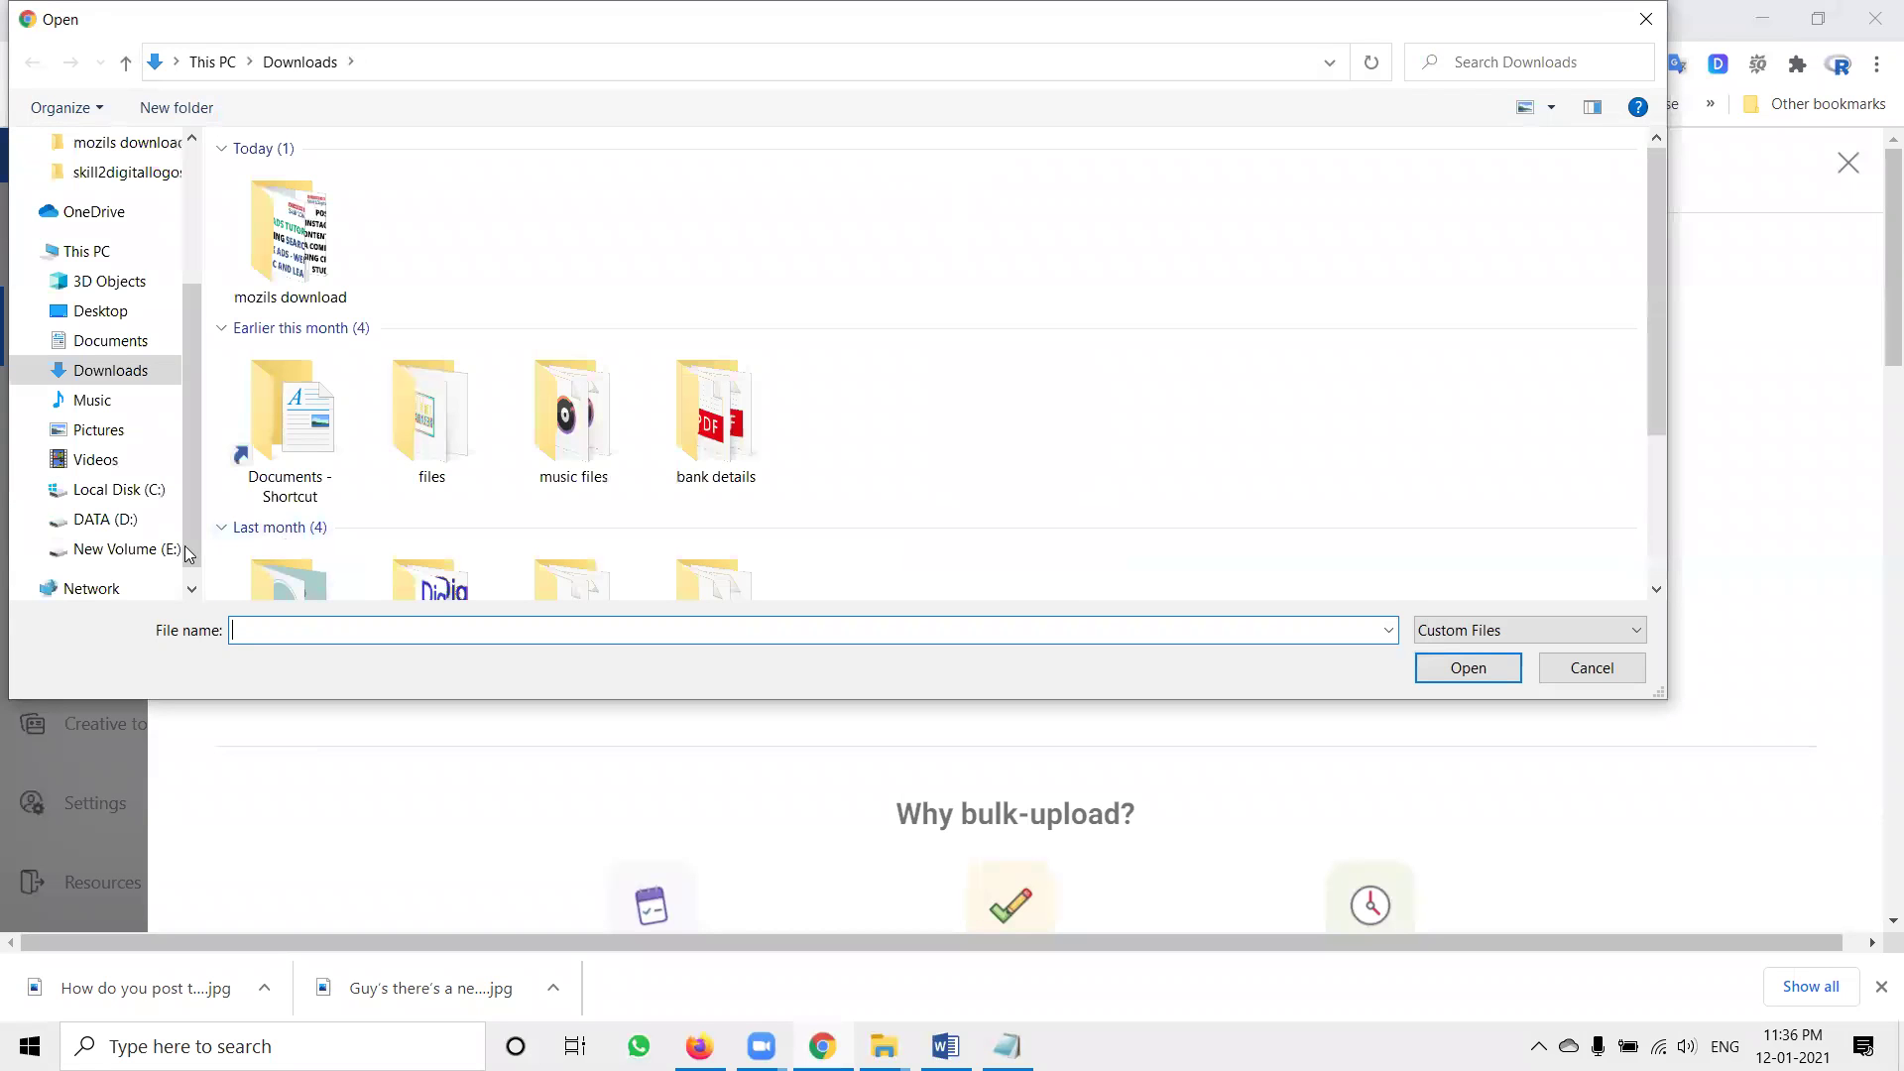
pyautogui.click(139, 519)
pyautogui.doubleClick(388, 446)
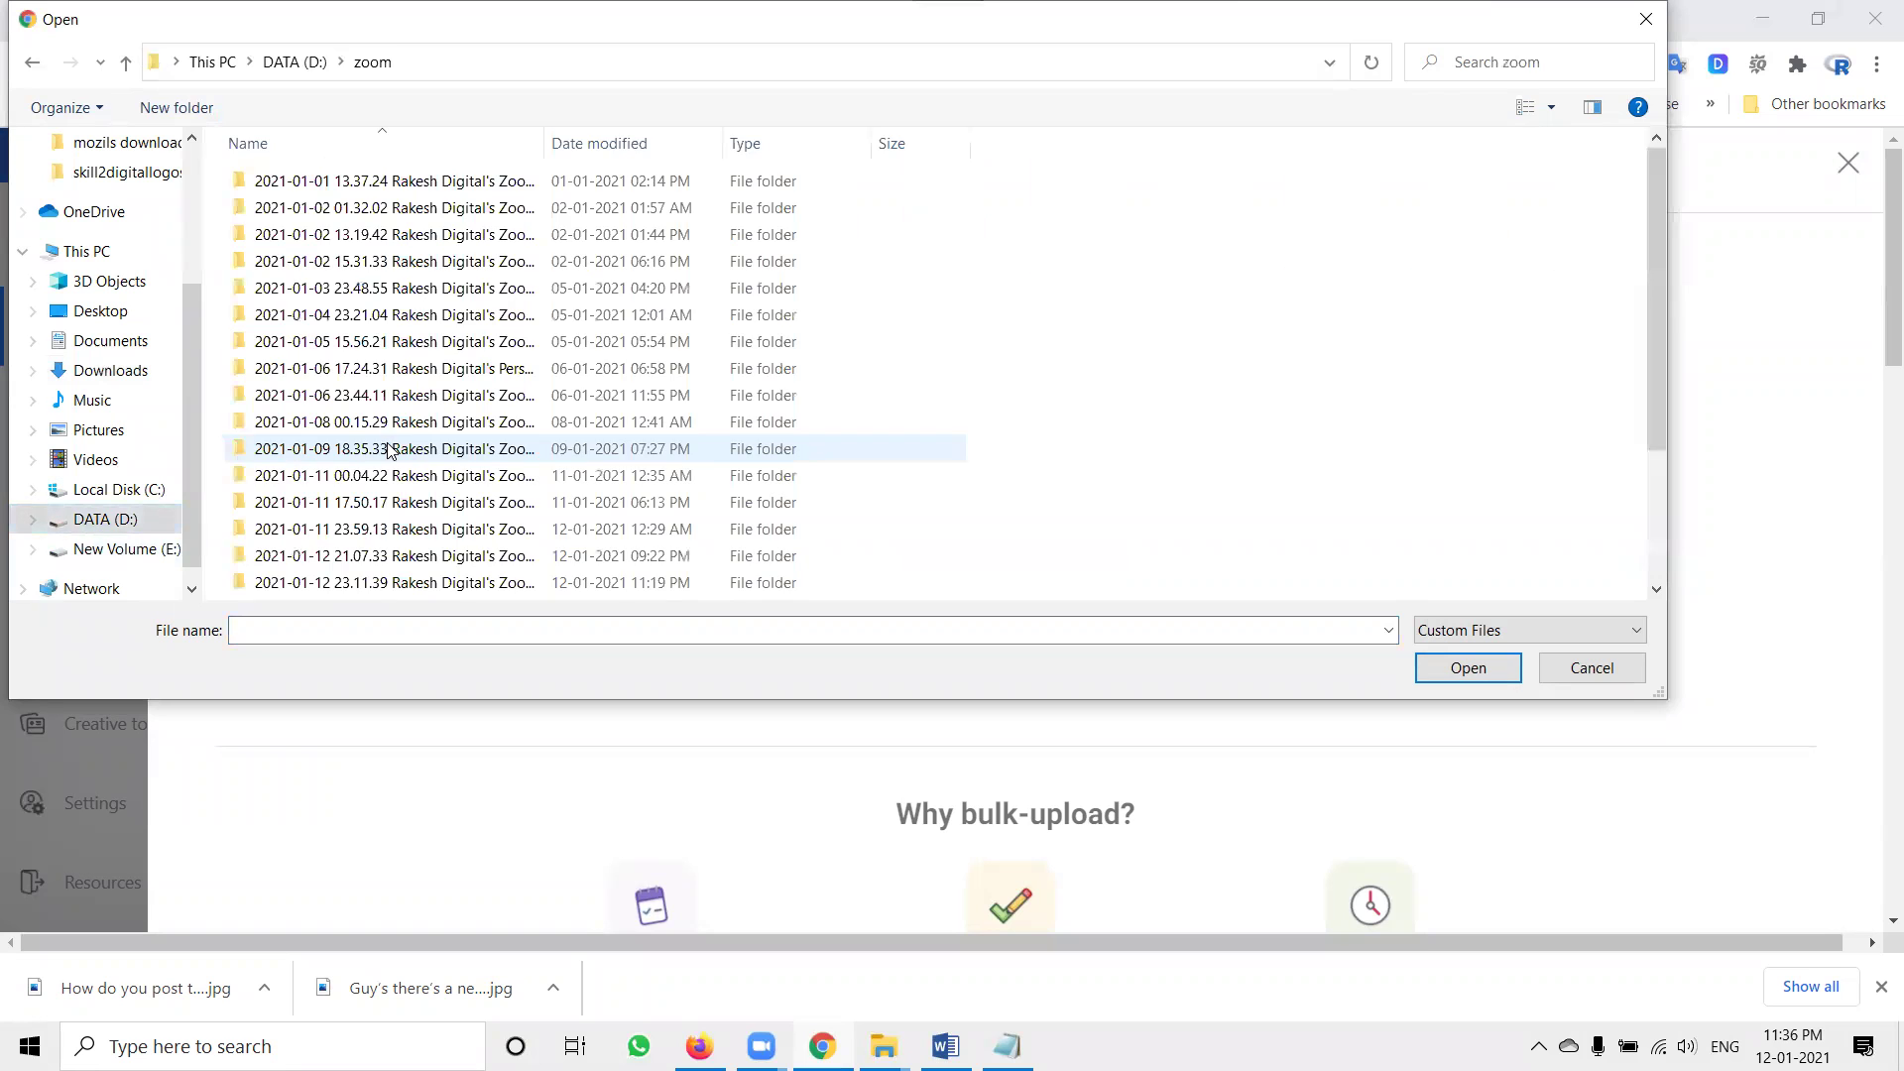
# Show the folder contents as icons and select the facebook ads tutorial 2021, How to edit youtube videos and What is Digital Marketing videos
pyautogui.scroll(-3, 1026, 342)
pyautogui.rightClick(1063, 285)
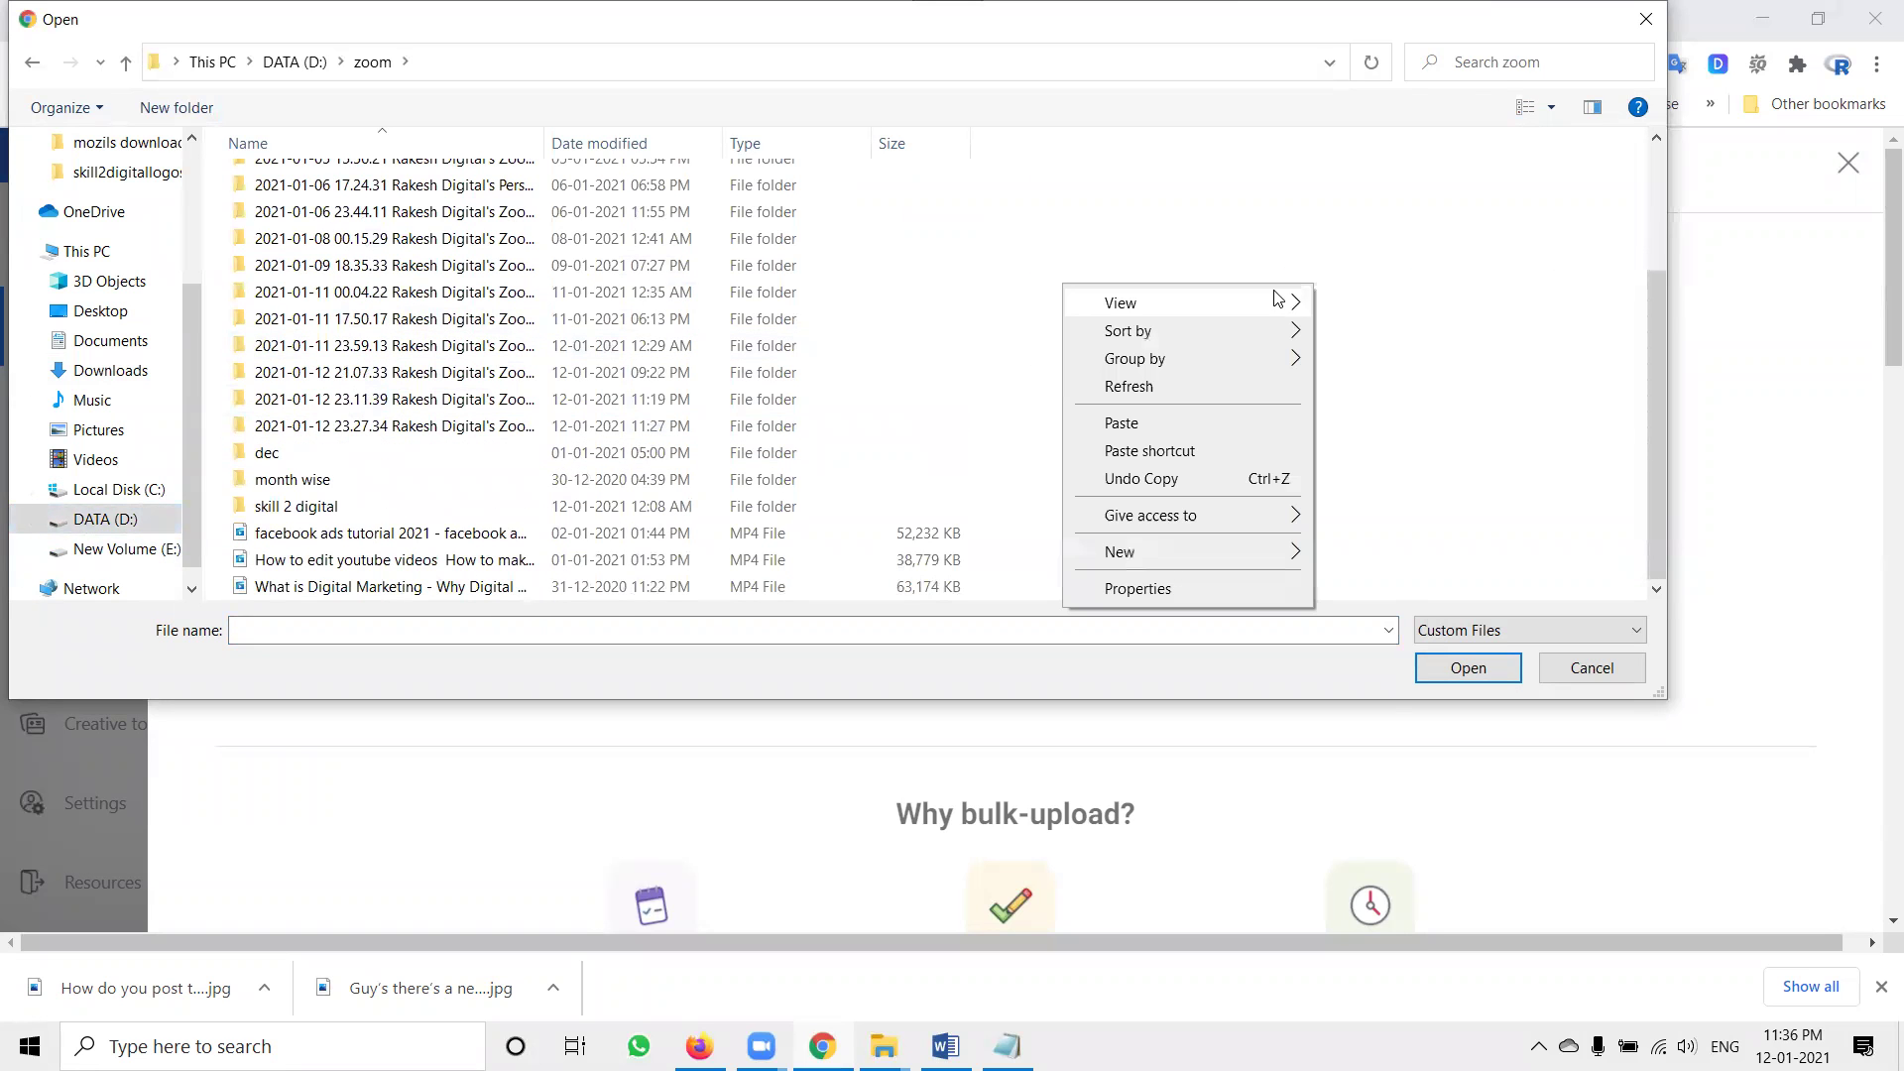
pyautogui.moveTo(1290, 303)
pyautogui.click(1367, 330)
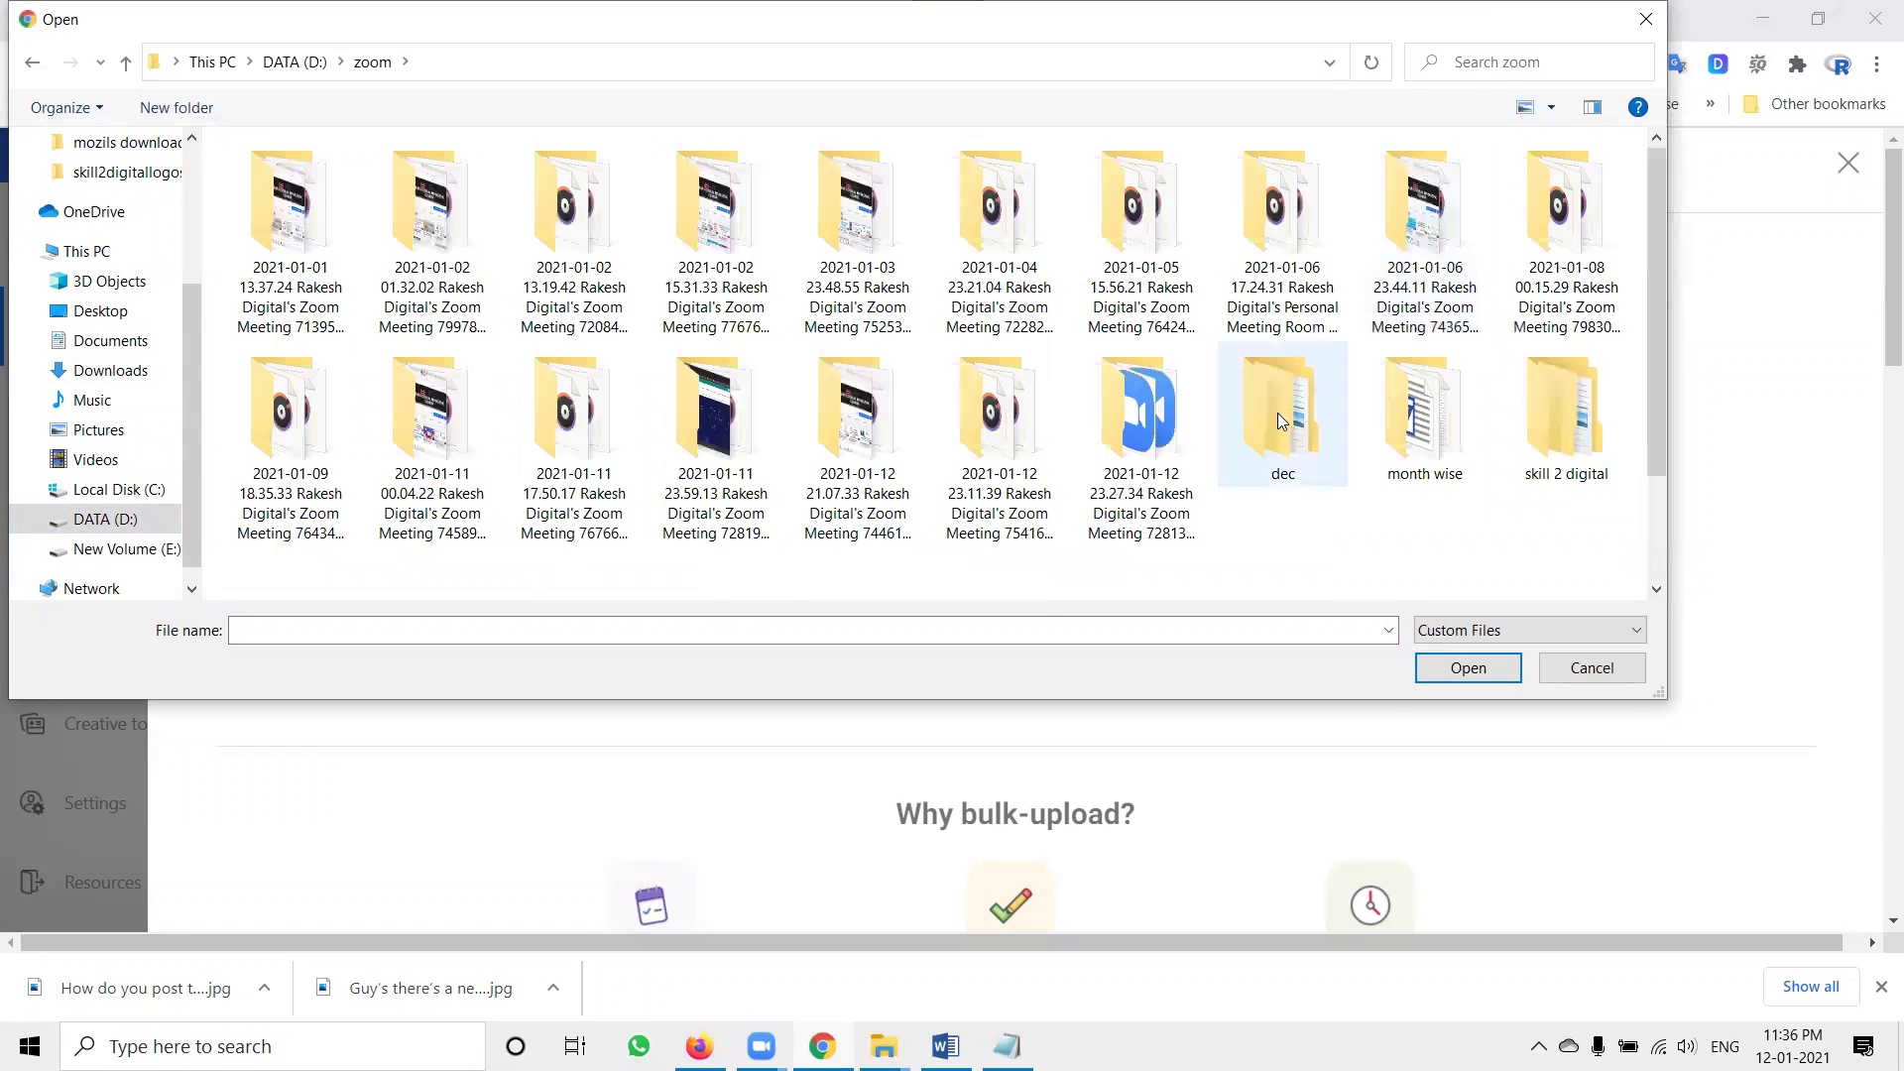
pyautogui.scroll(-2, 1278, 412)
pyautogui.click(618, 524)
pyautogui.keyDown('ctrl'); pyautogui.click(434, 518); pyautogui.keyUp('ctrl')
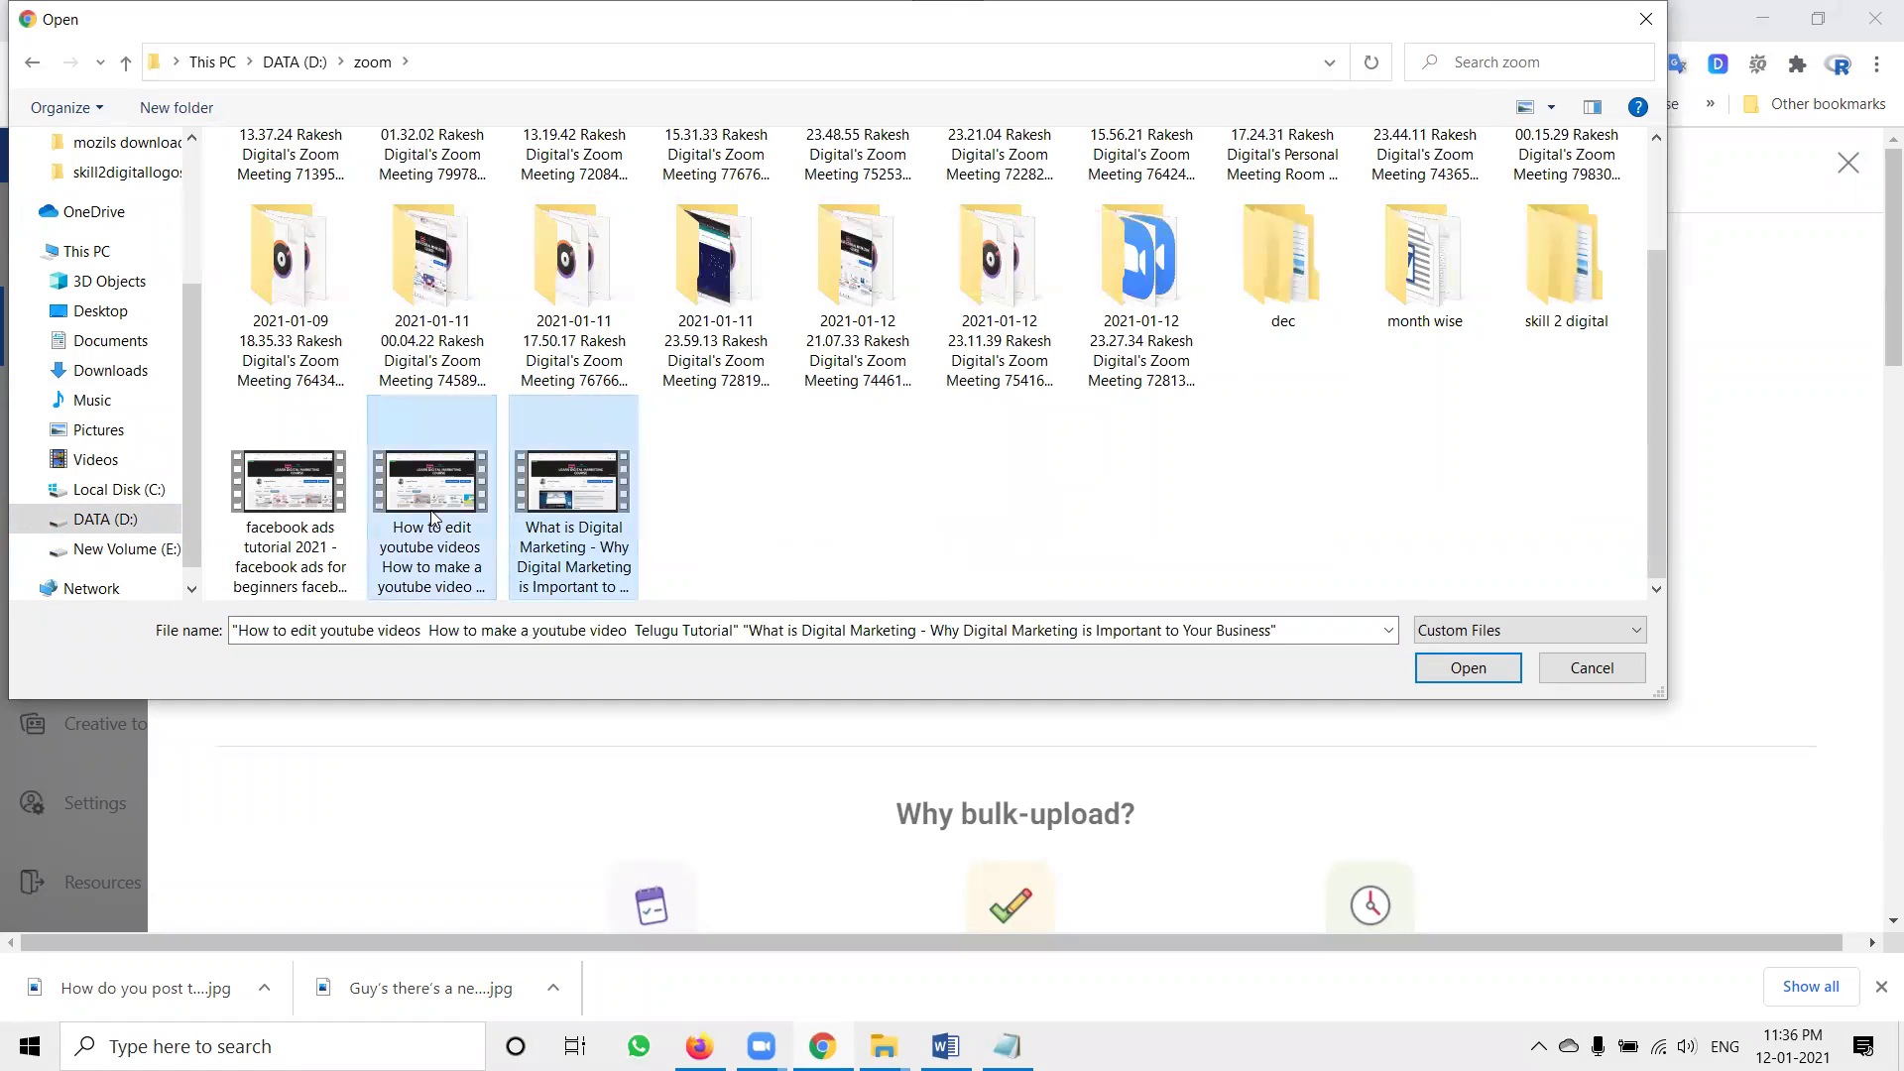
pyautogui.keyDown('ctrl'); pyautogui.click(290, 517); pyautogui.keyUp('ctrl')
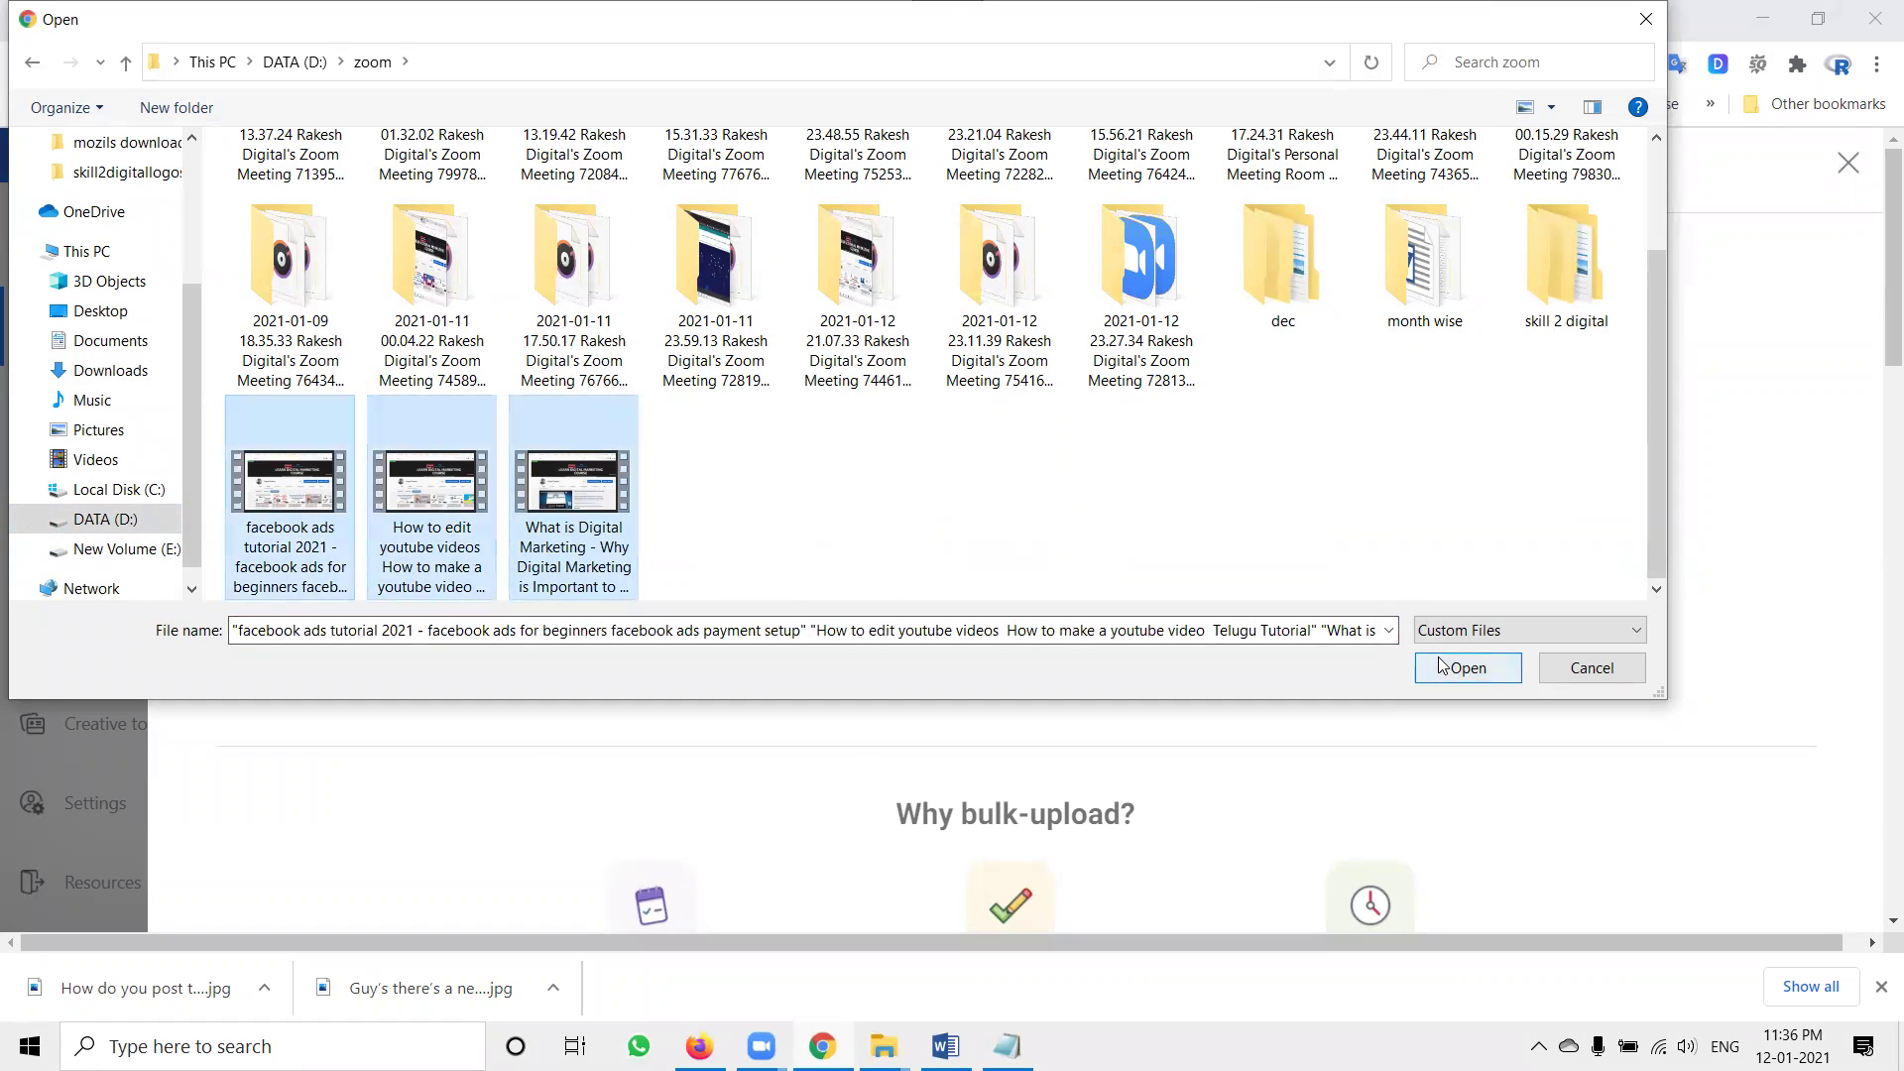
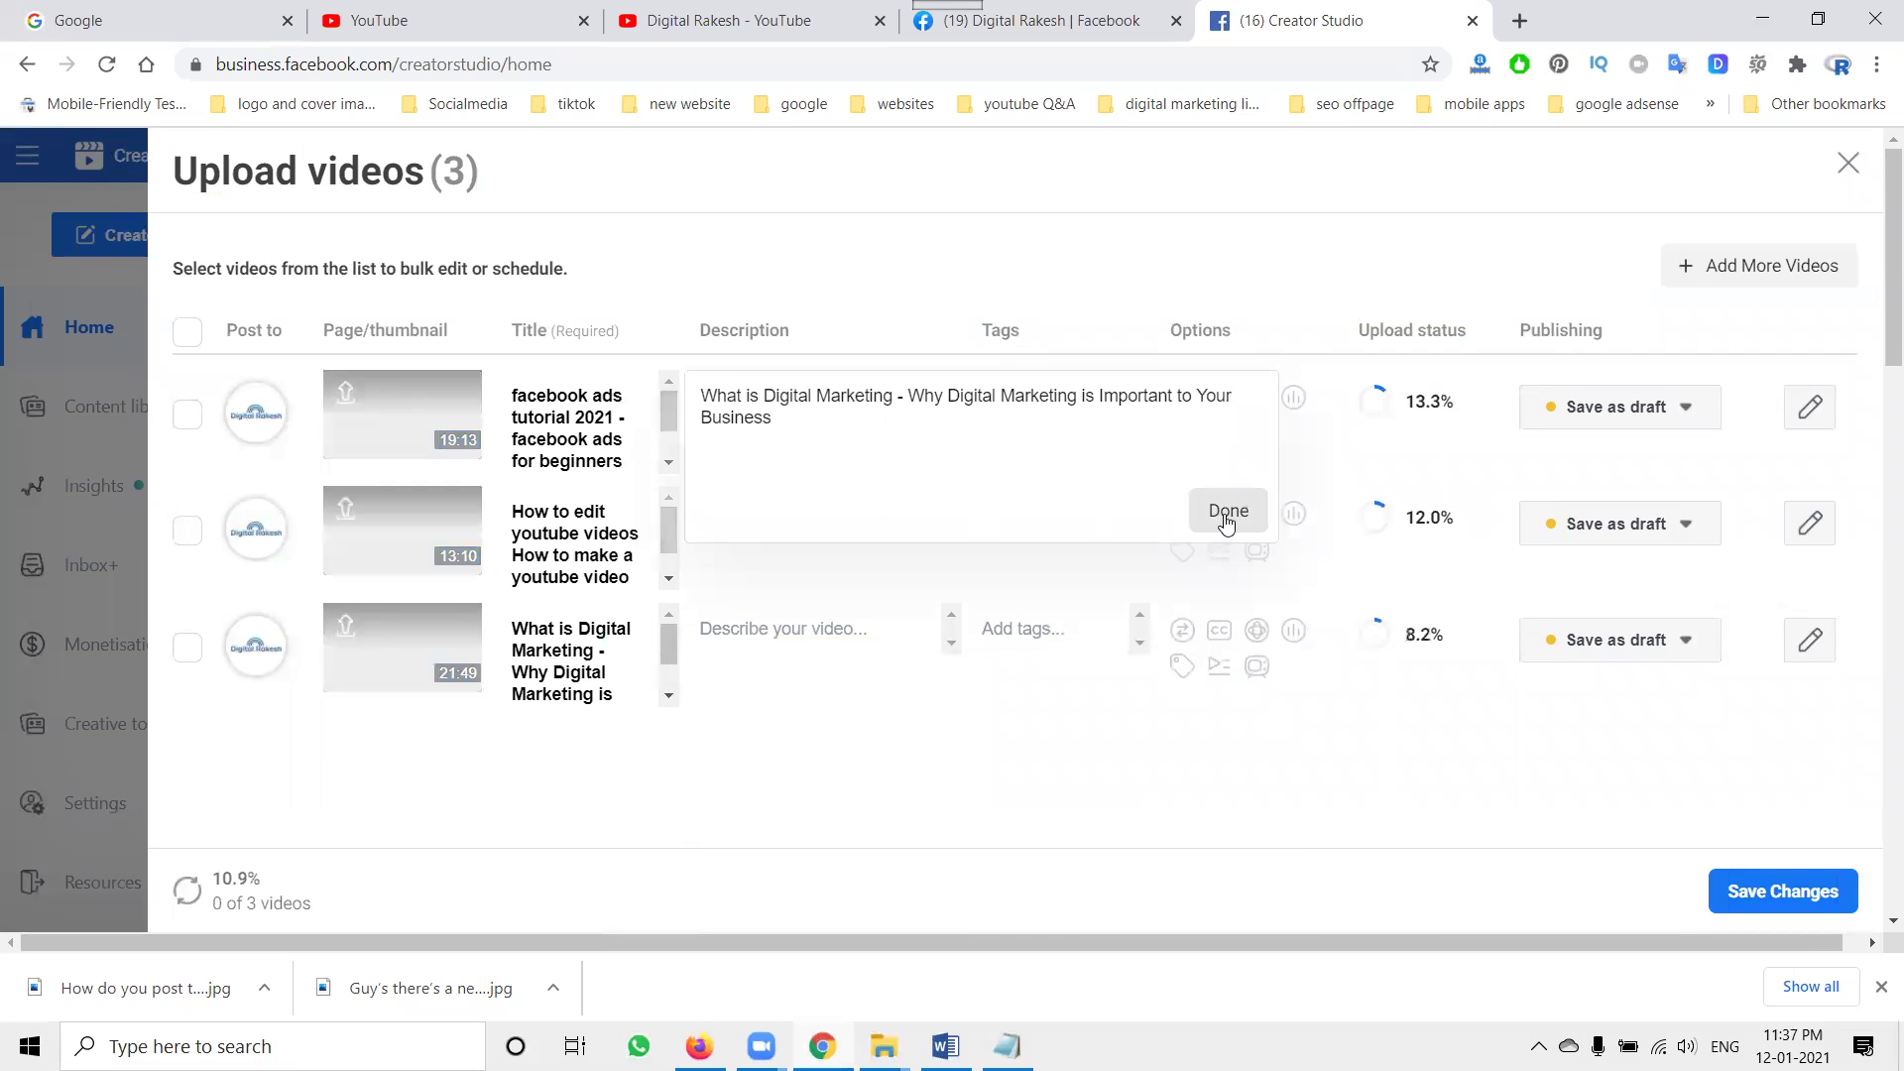
# Save the first video's description and add the tag "What is Digital Marketing - Why Digital Marketing is Important to Your Business"
pyautogui.click(1226, 510)
pyautogui.click(1046, 402)
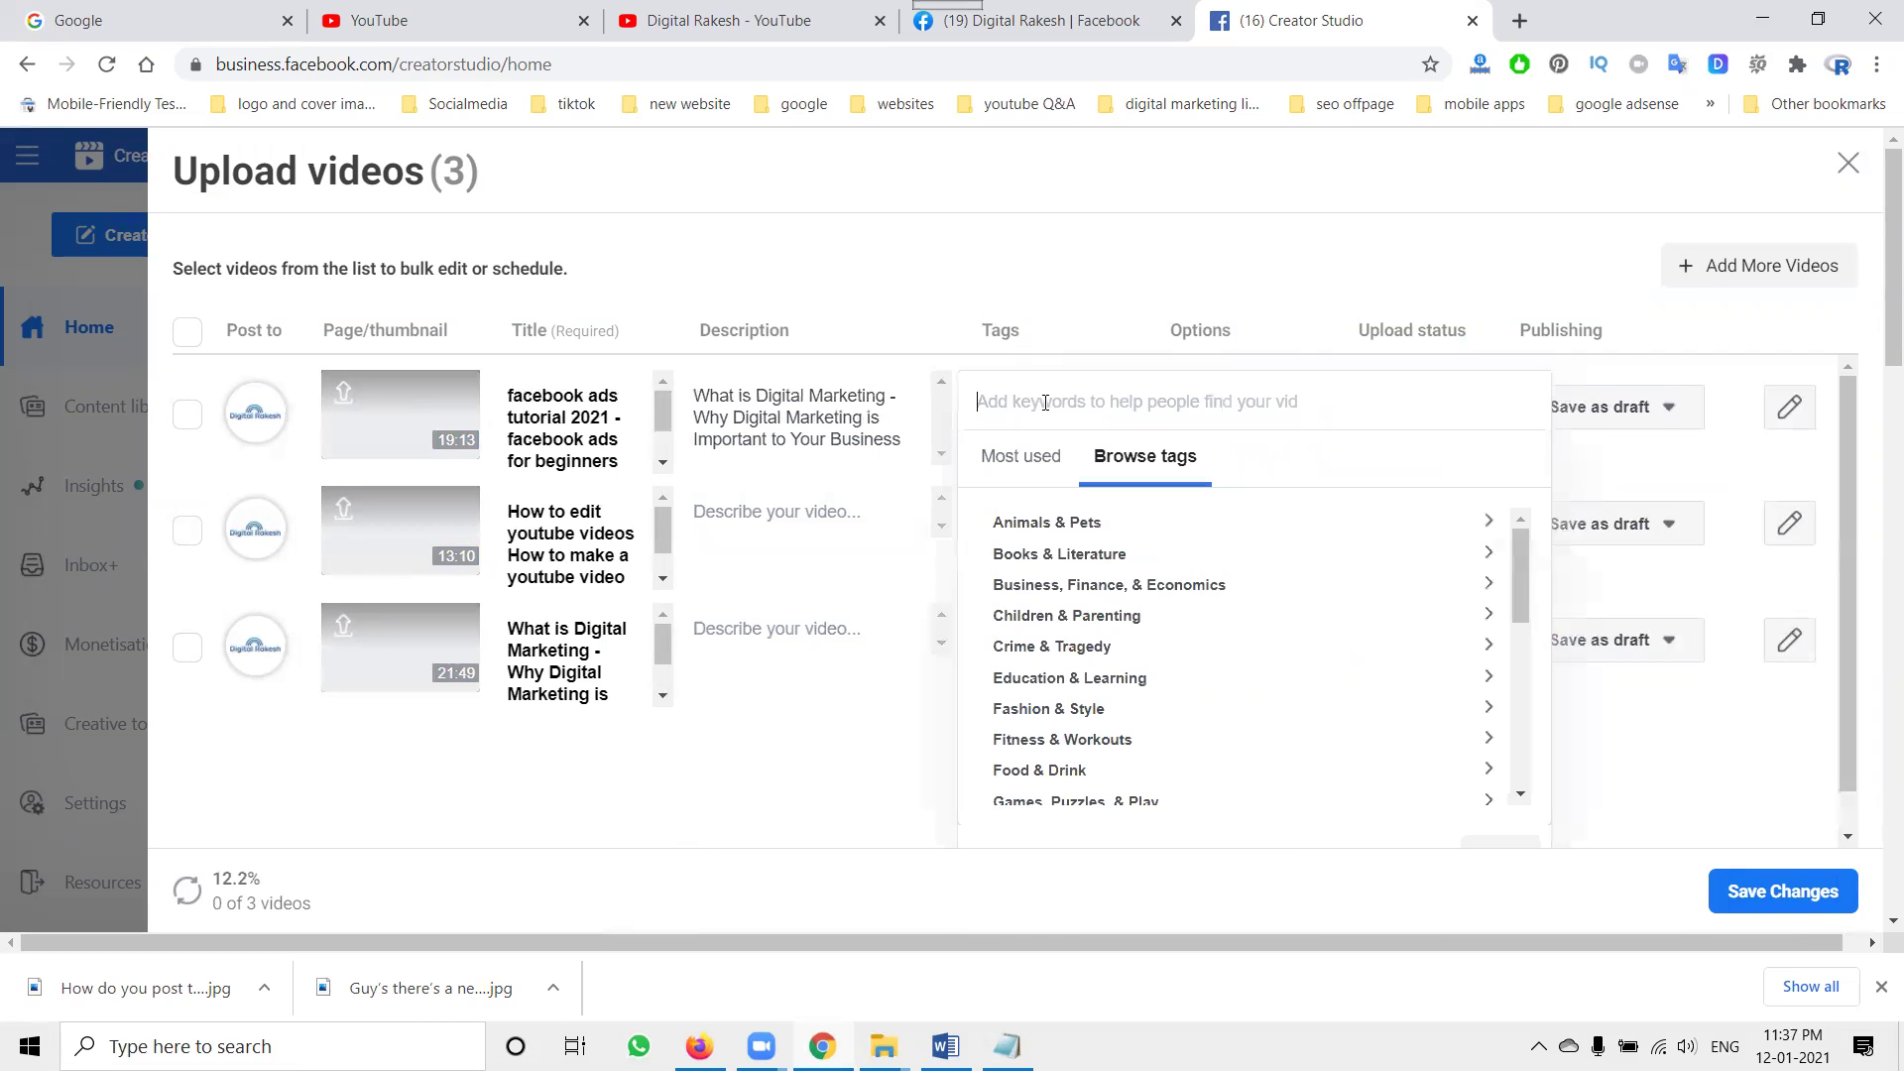
pyautogui.write('What is Digital Marketing - Why Digital Marketing is Important to Your Business')
pyautogui.press('Return')
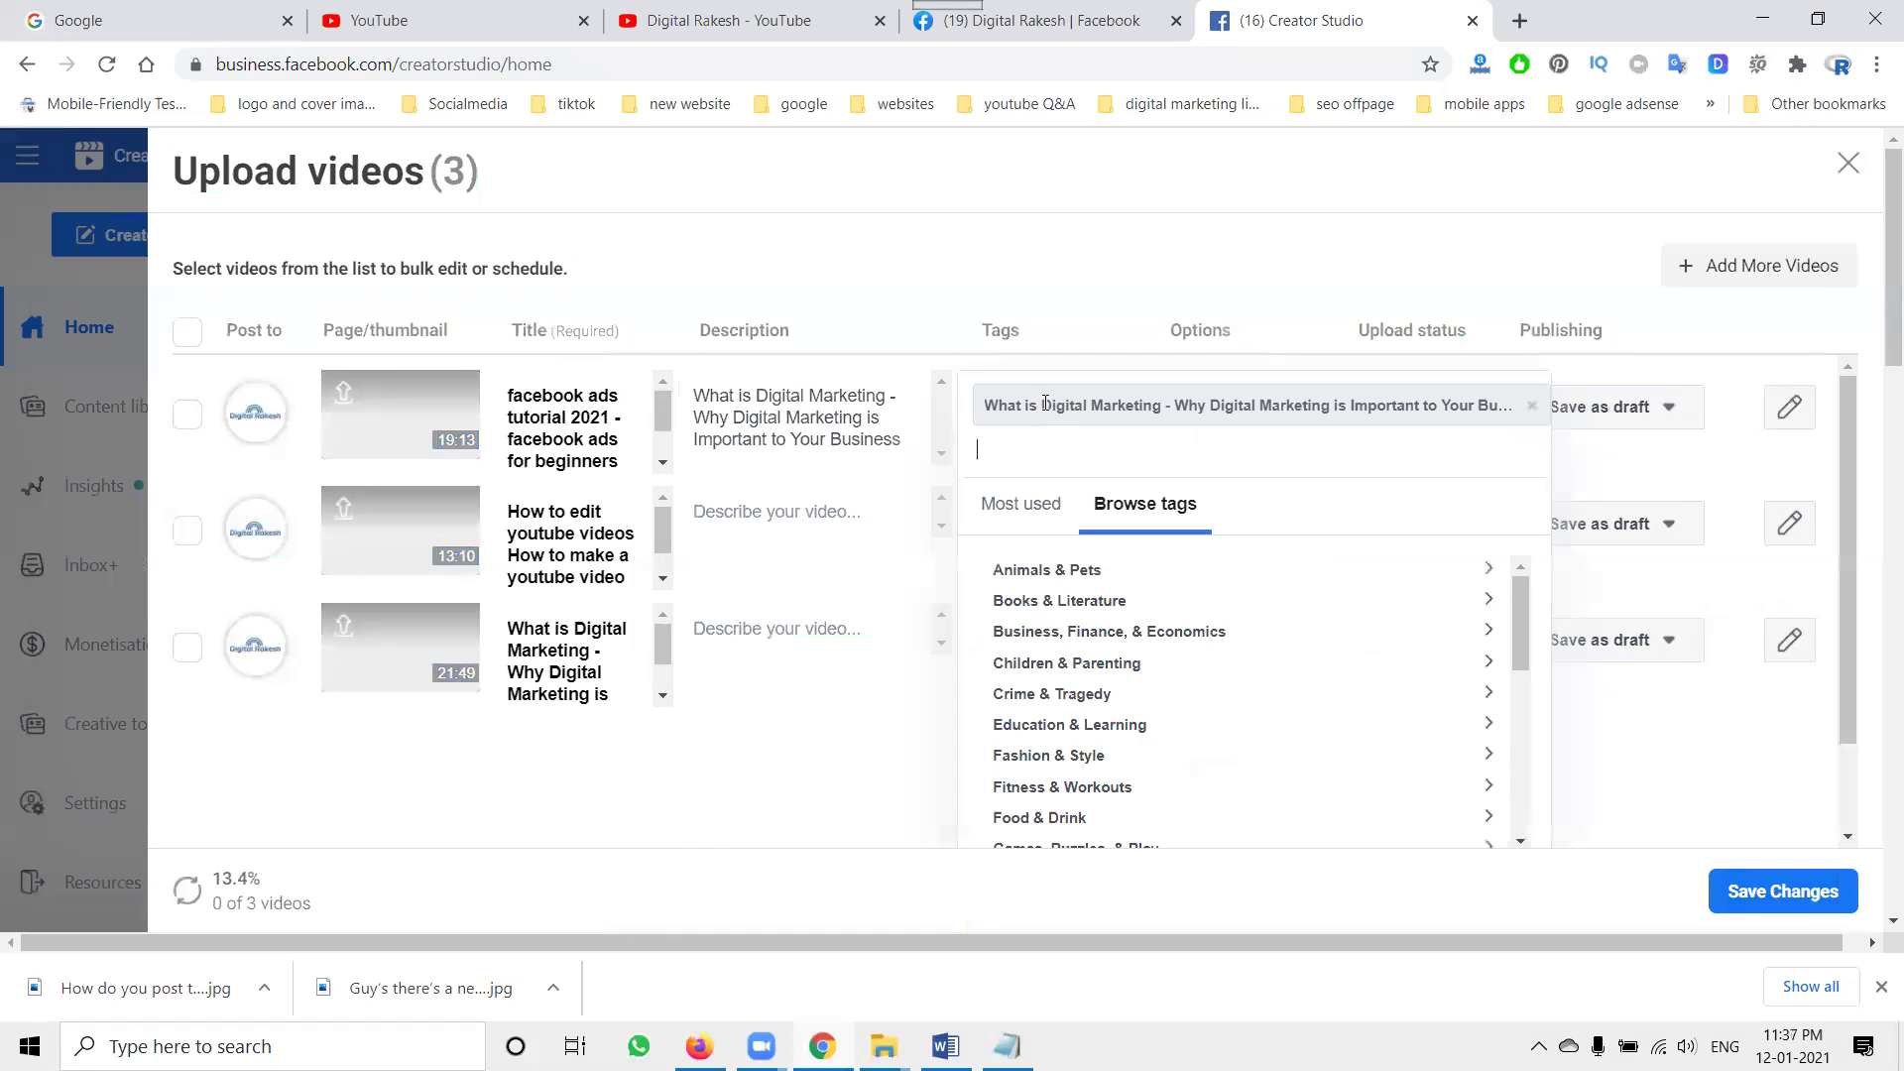
# Append the "Subscribe our channels and watch more videos" text with links and hashtags from the smo content Word document to the first video's description
pyautogui.click(945, 1046)
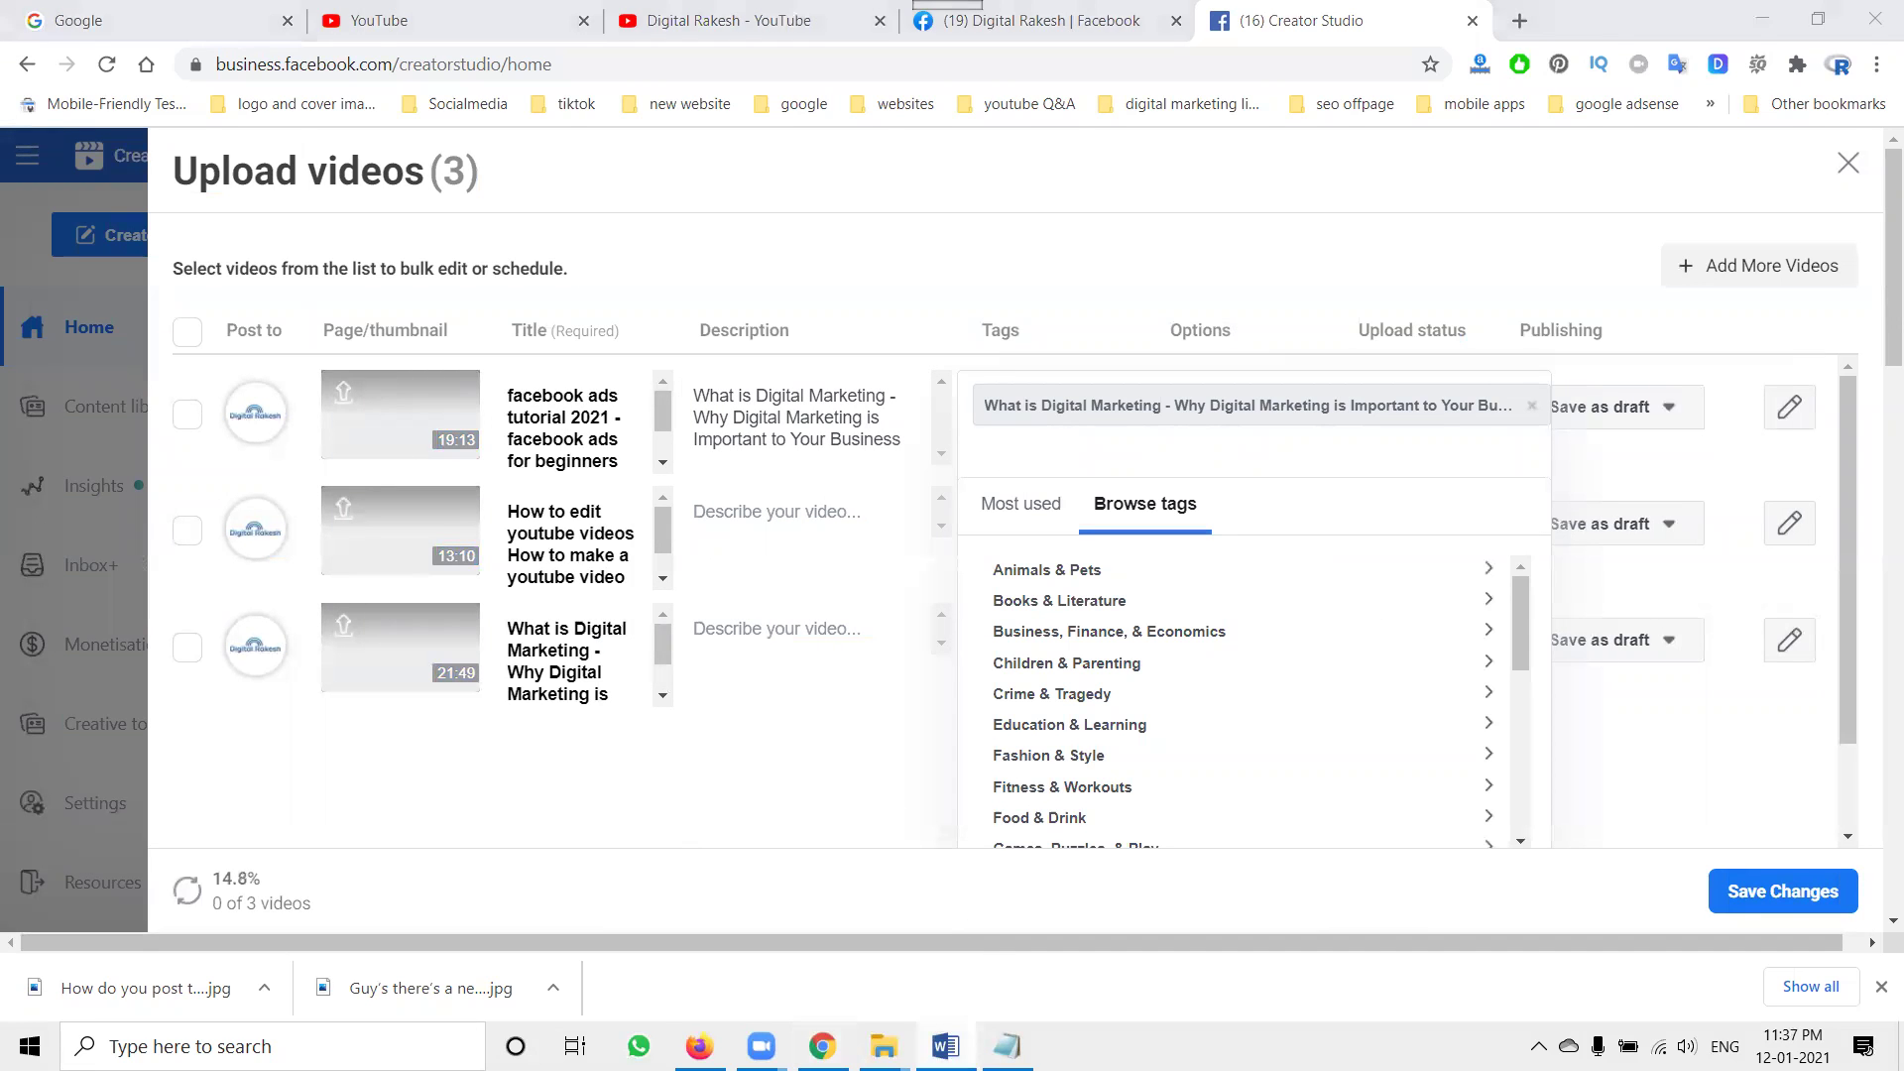
pyautogui.hotkey('ctrl', 'shift', 'End')
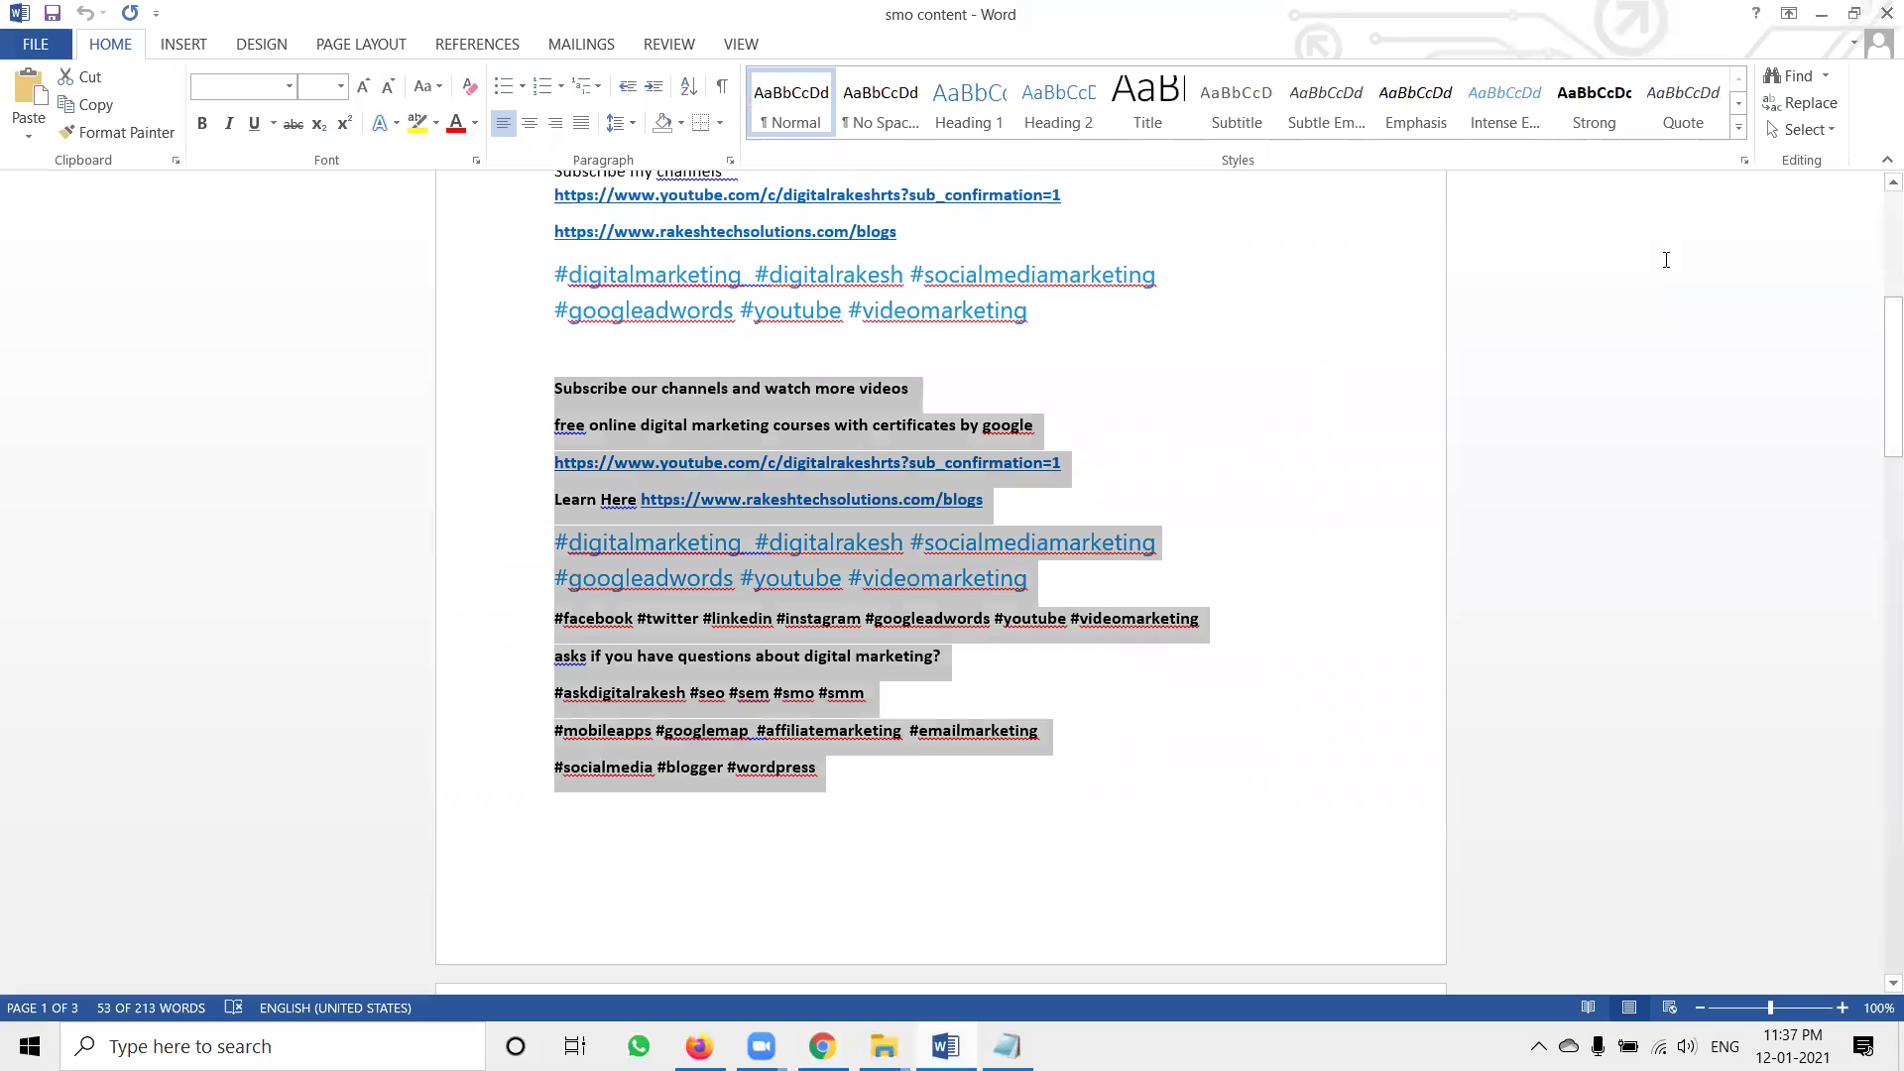
pyautogui.click(1822, 14)
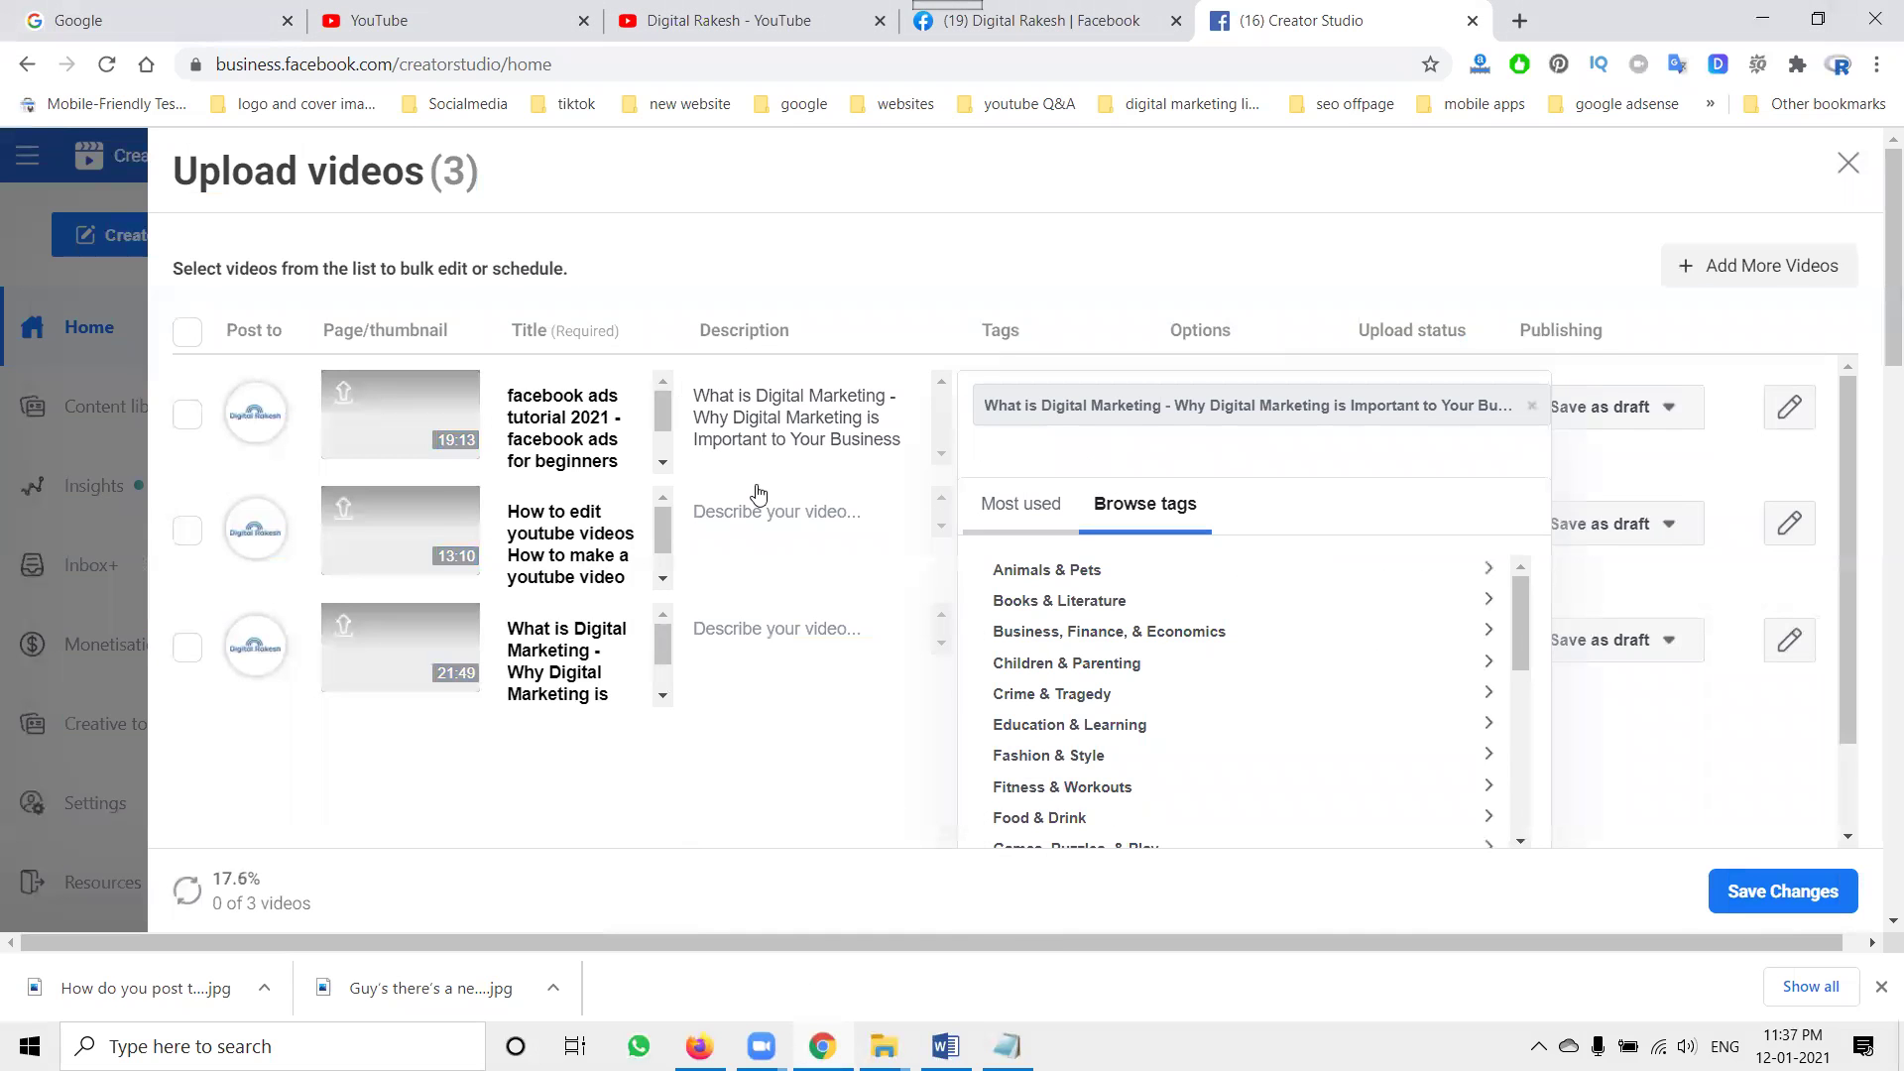
pyautogui.click(795, 436)
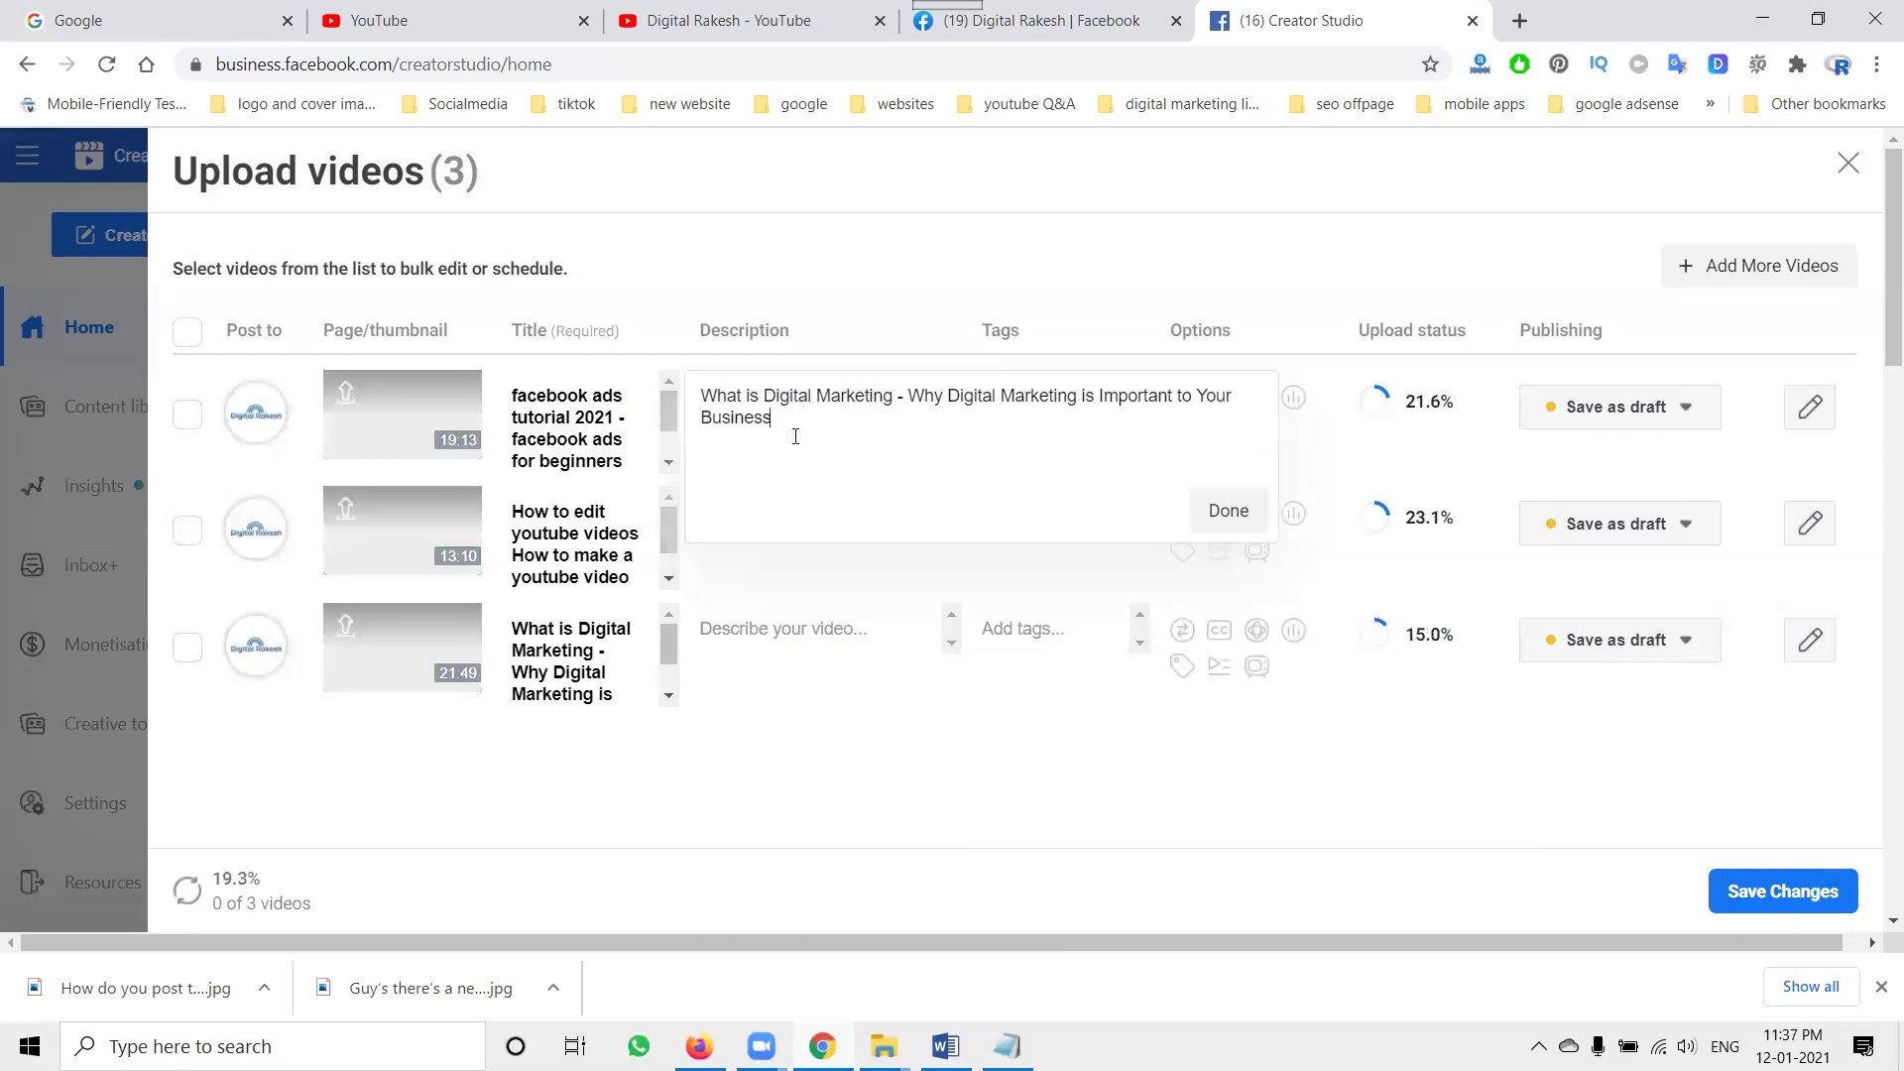
pyautogui.press('Return')
pyautogui.hotkey('ctrl', 'v')
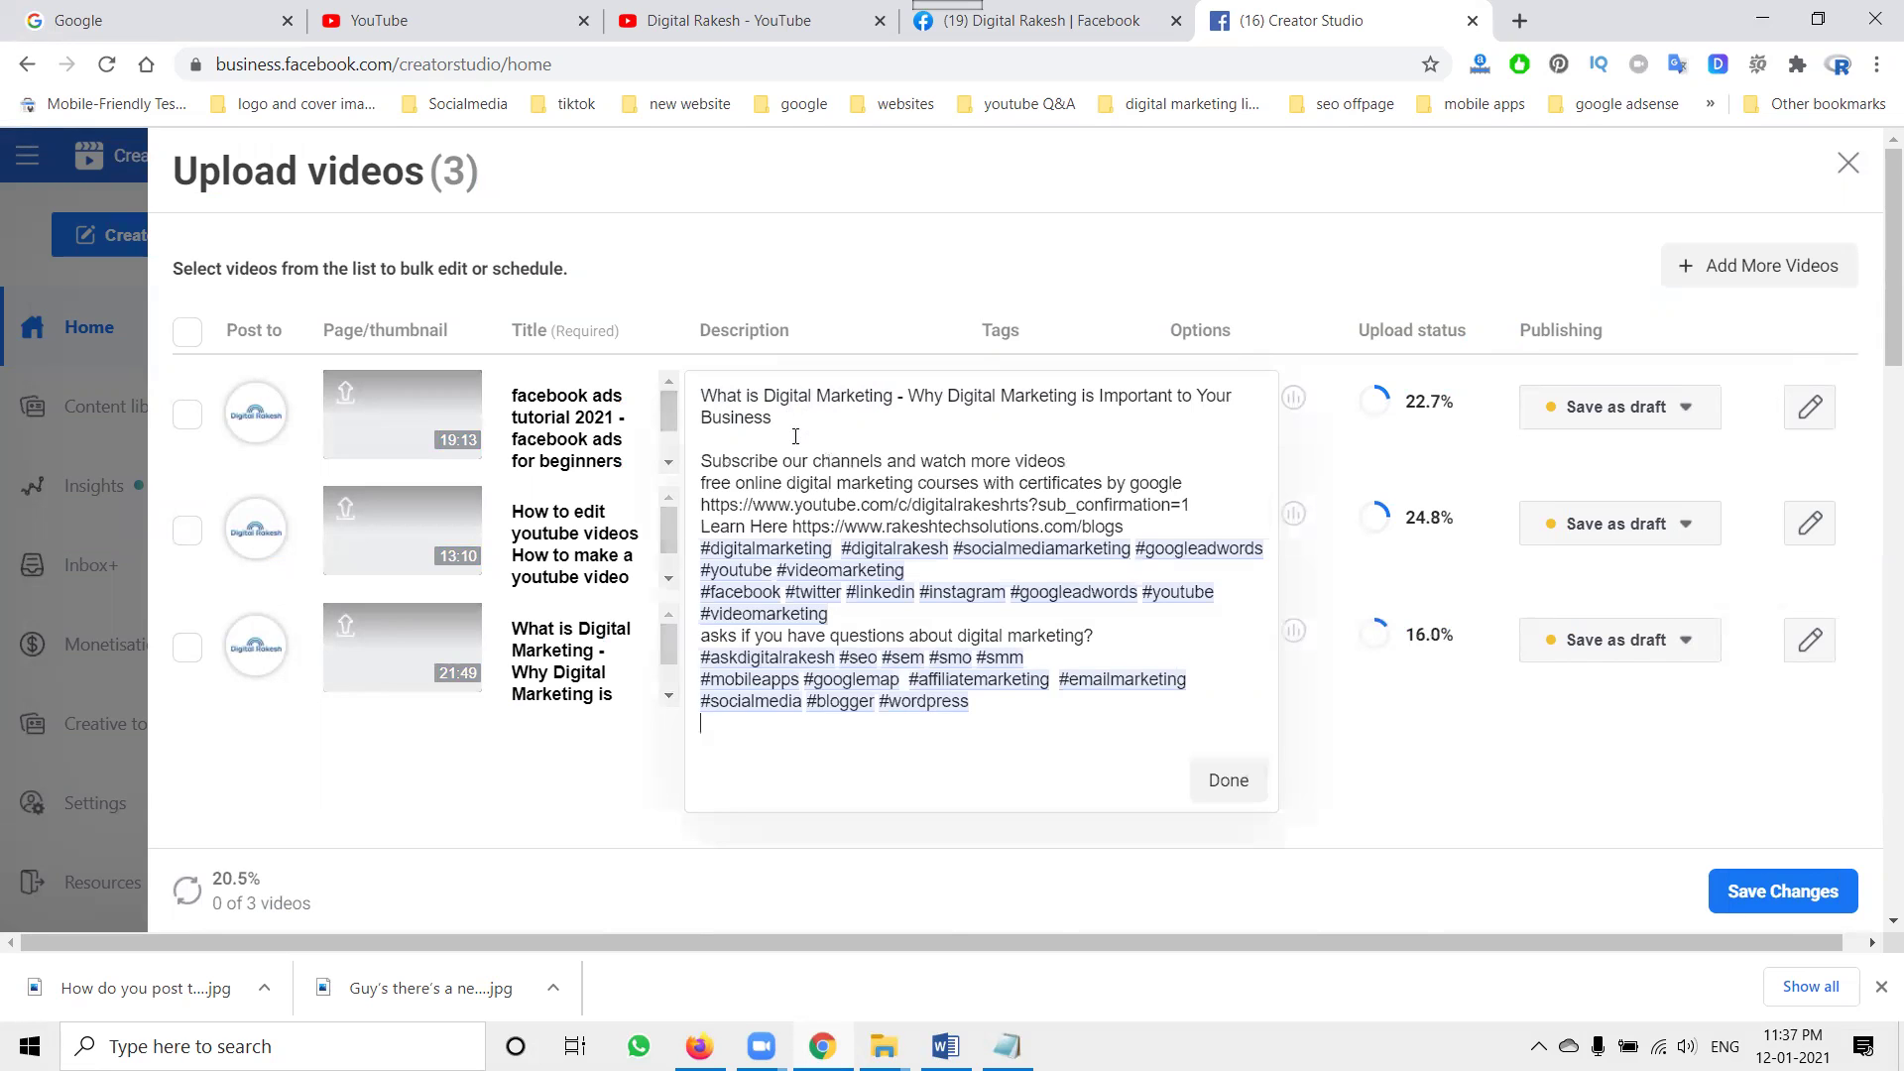
pyautogui.click(1226, 783)
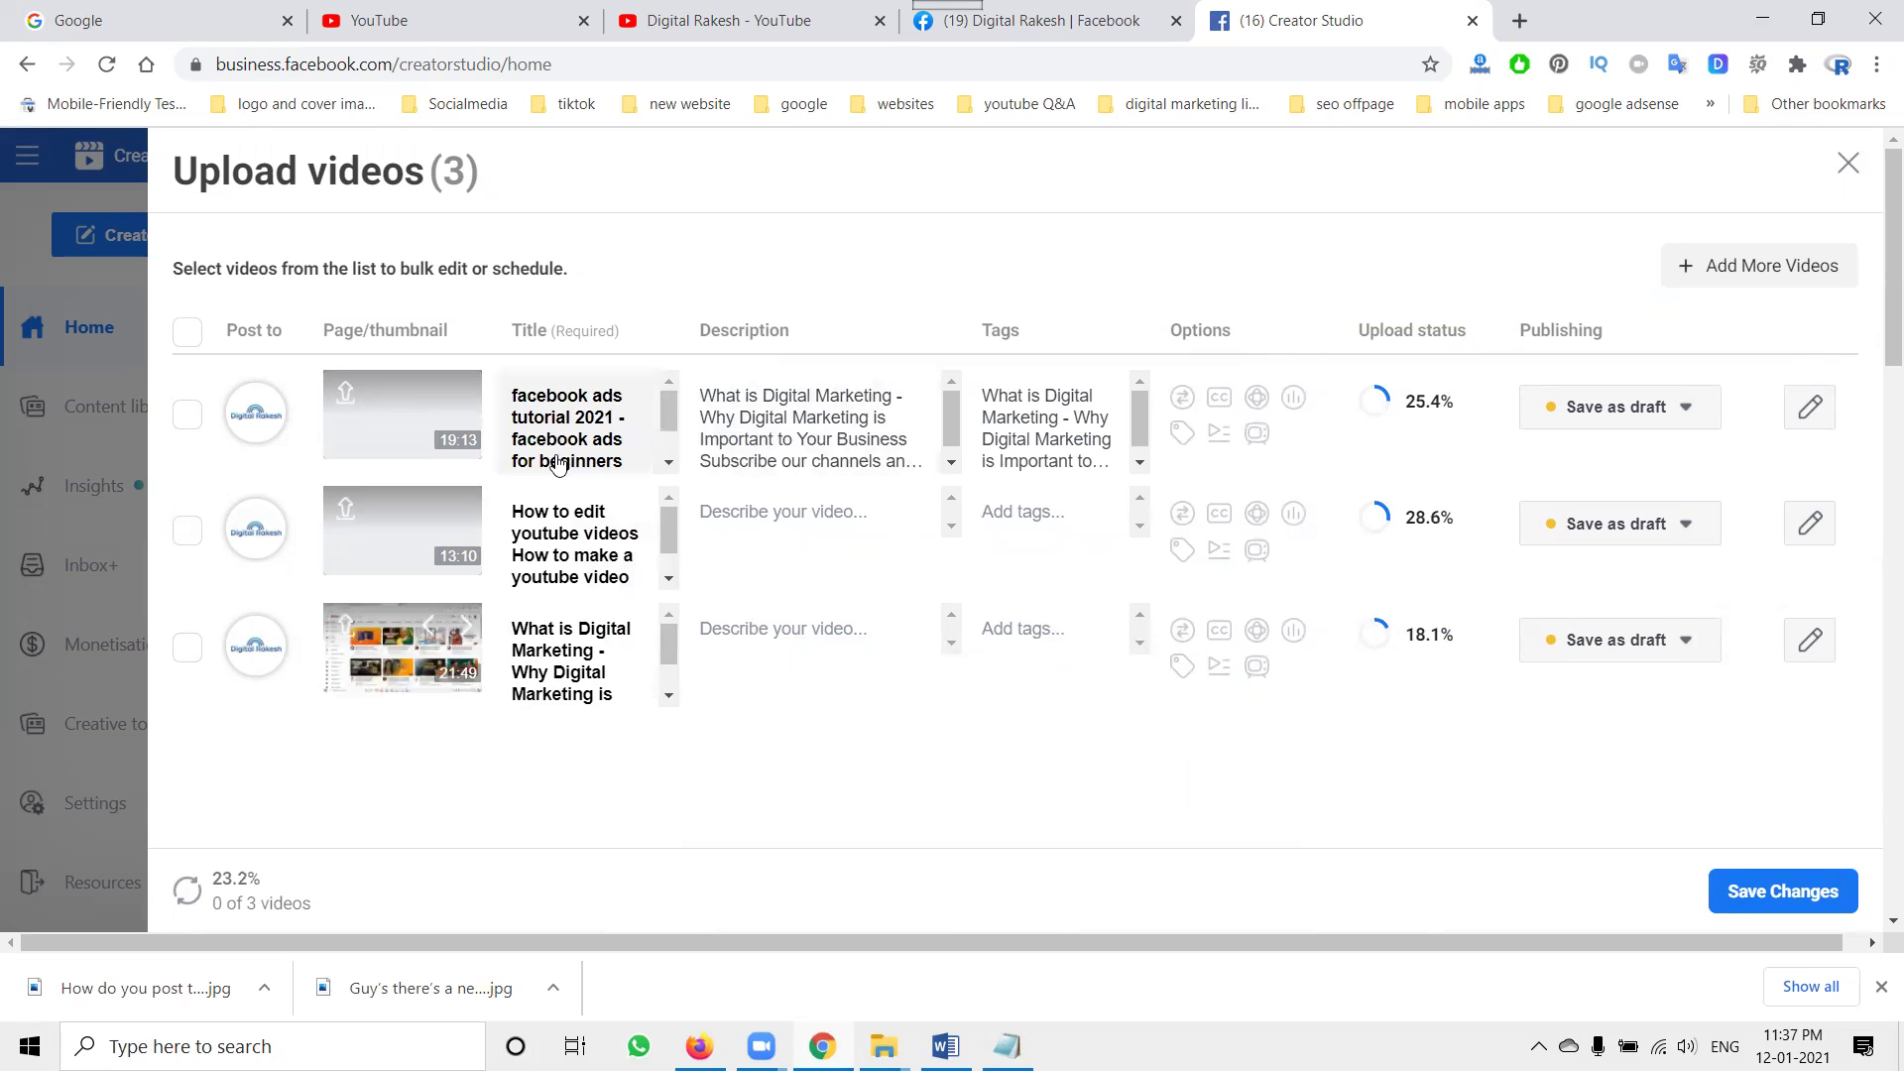
# Copy the second video's title, "How to edit youtube videos How to make a youtube video Telugu Tutorial", into its description
pyautogui.click(578, 561)
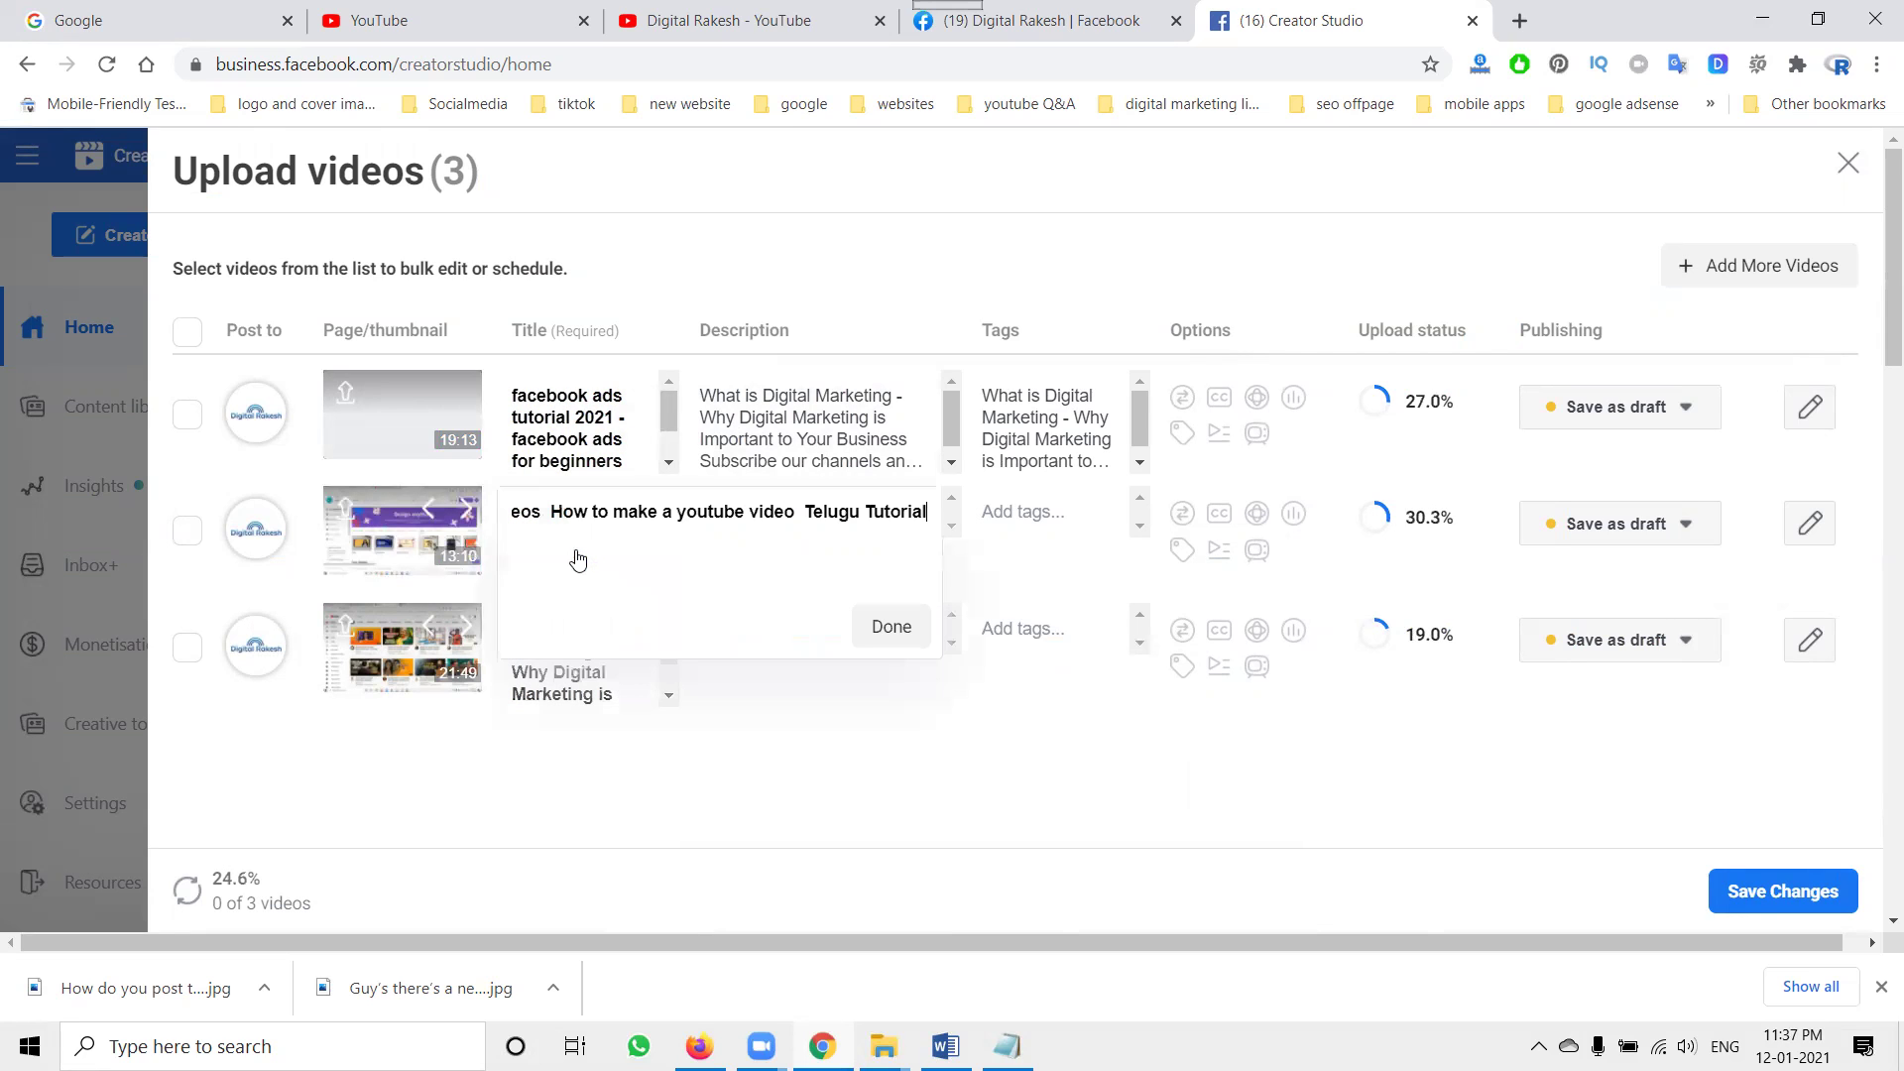
pyautogui.hotkey('ctrl', 'a')
pyautogui.hotkey('ctrl', 'c')
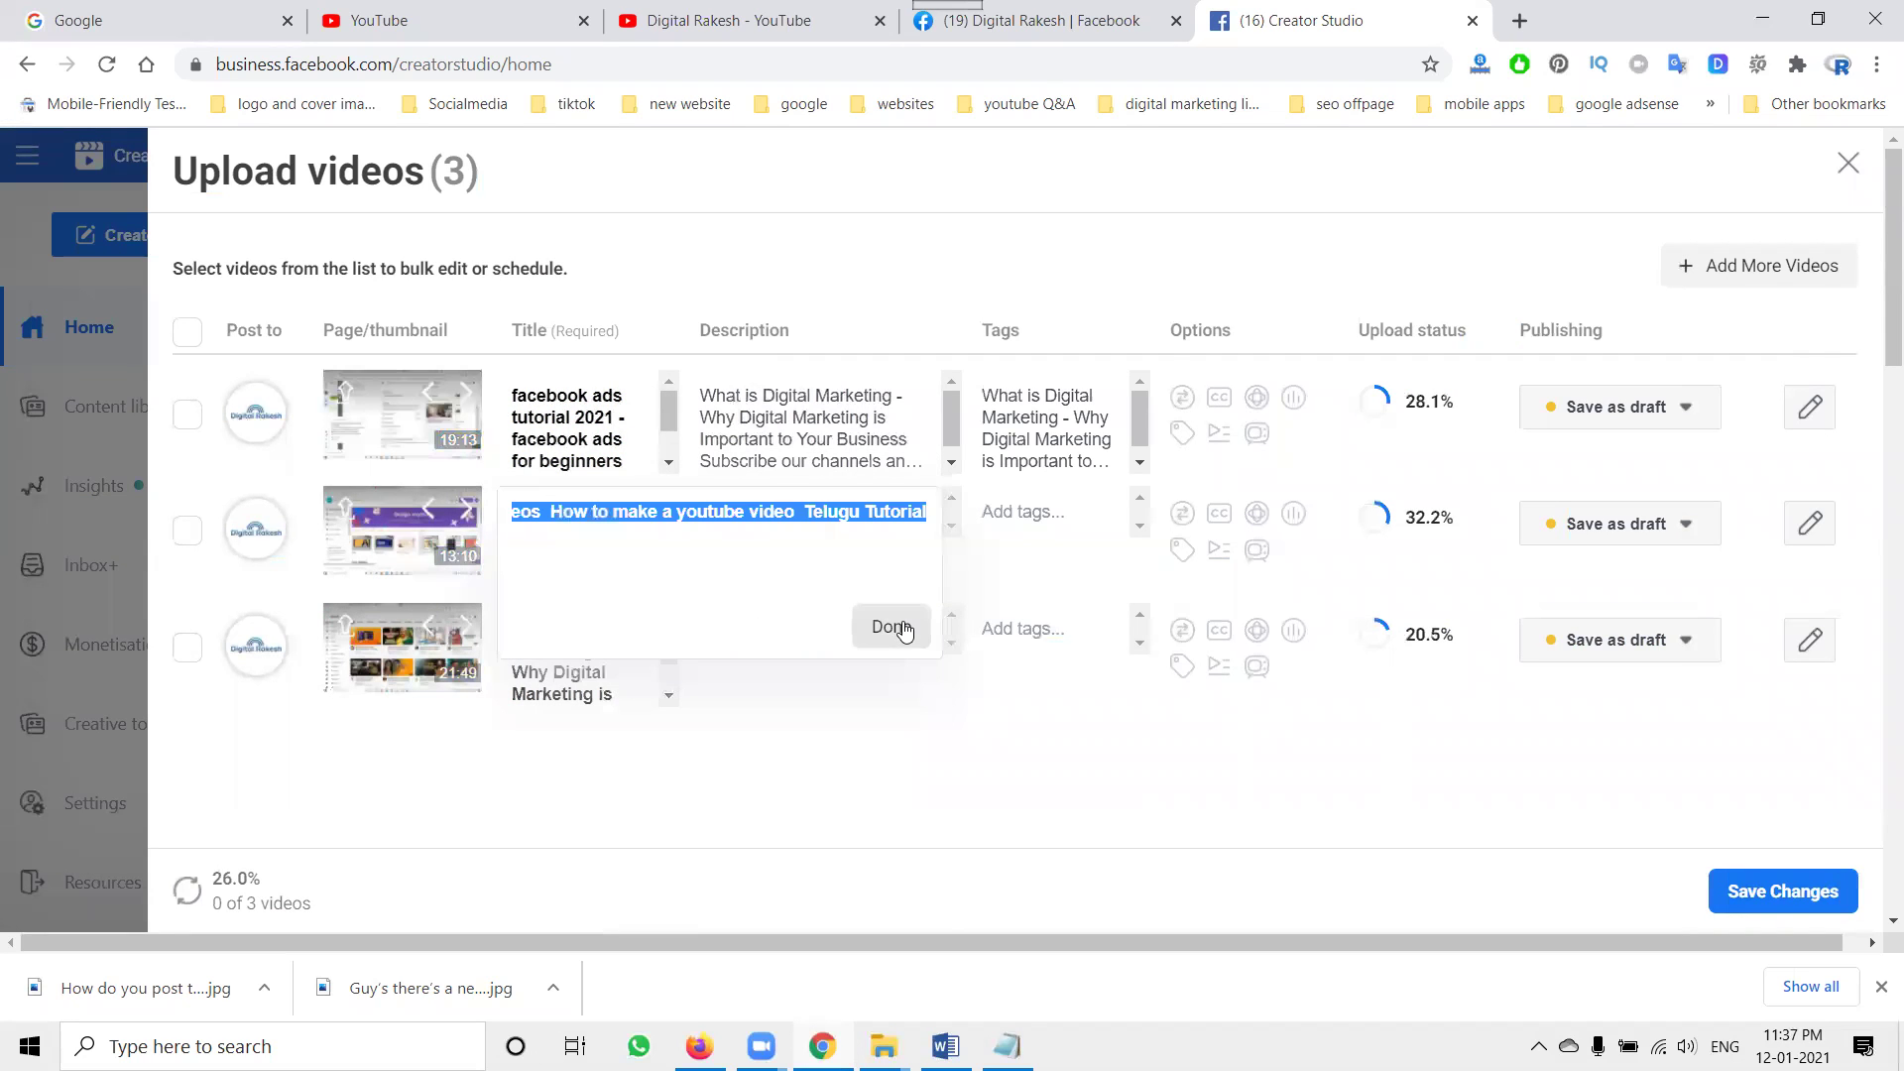
pyautogui.click(890, 625)
pyautogui.click(832, 523)
pyautogui.hotkey('ctrl', 'v')
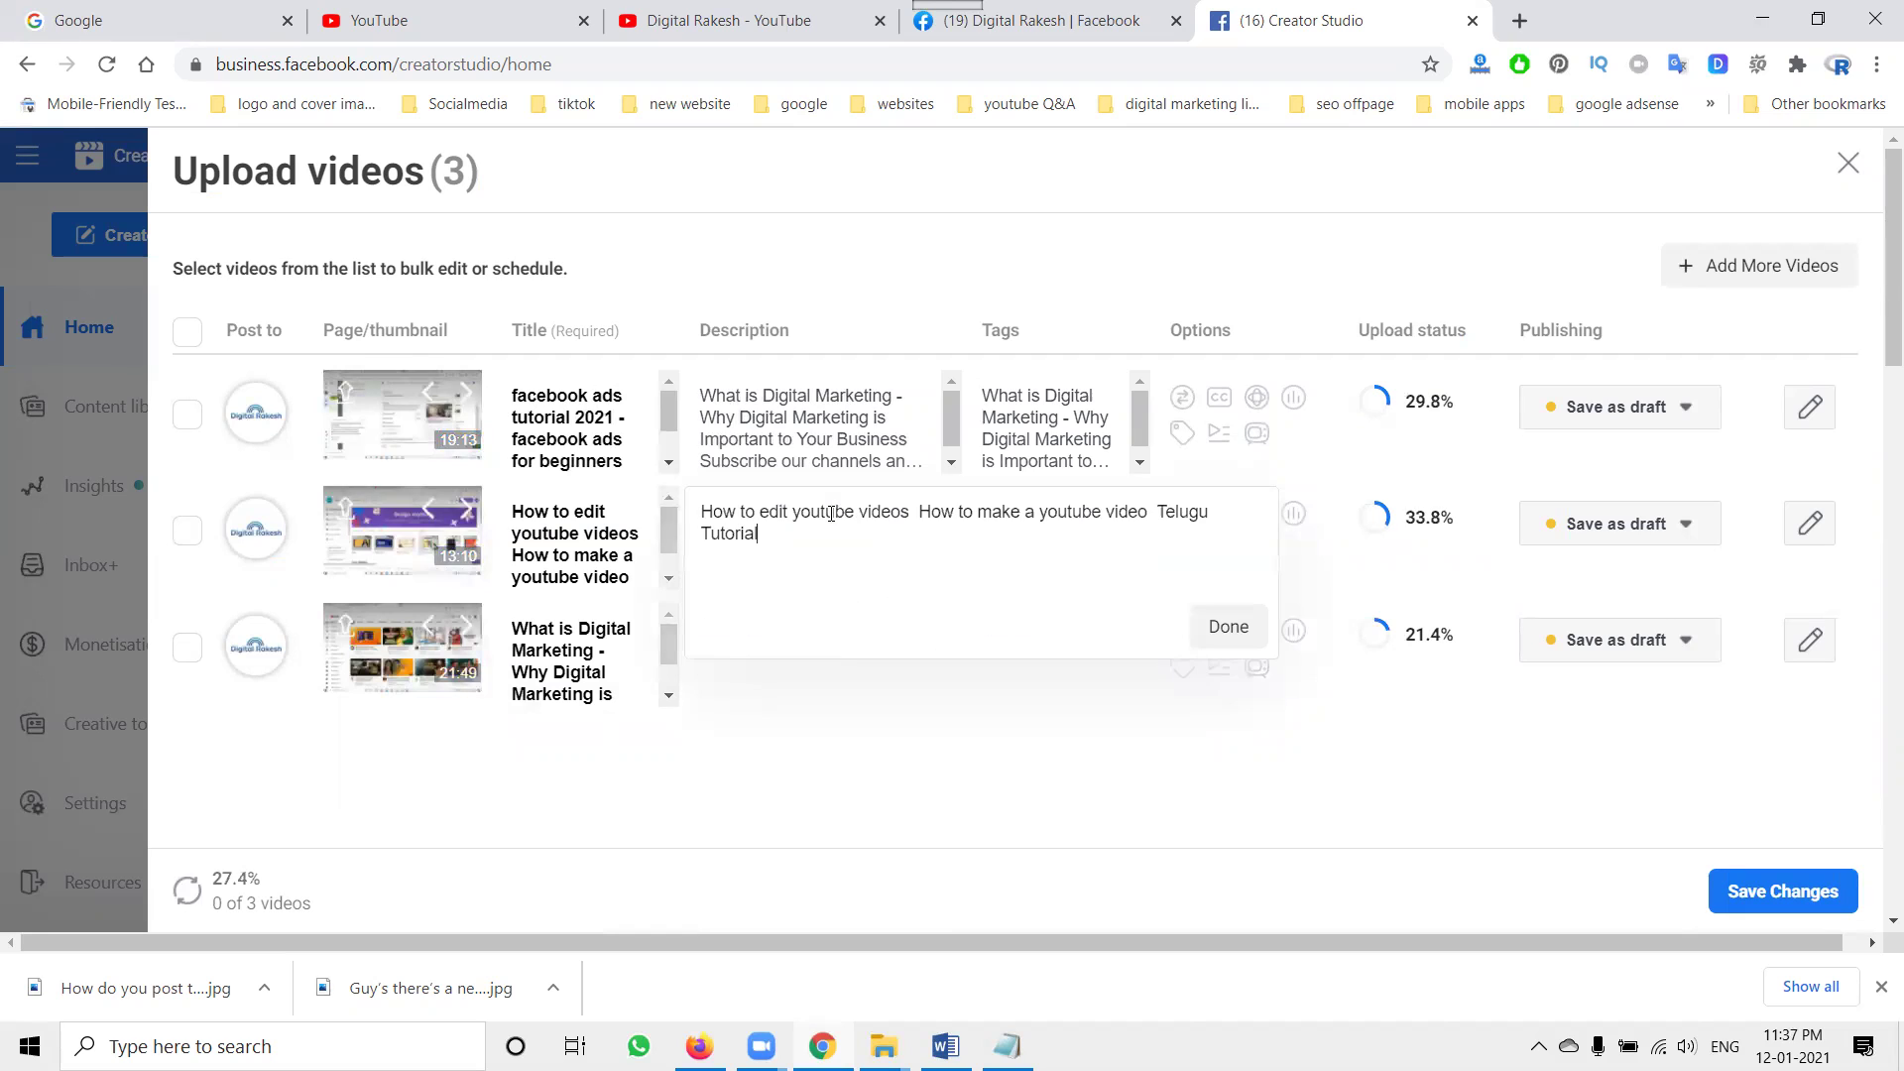
pyautogui.click(1227, 626)
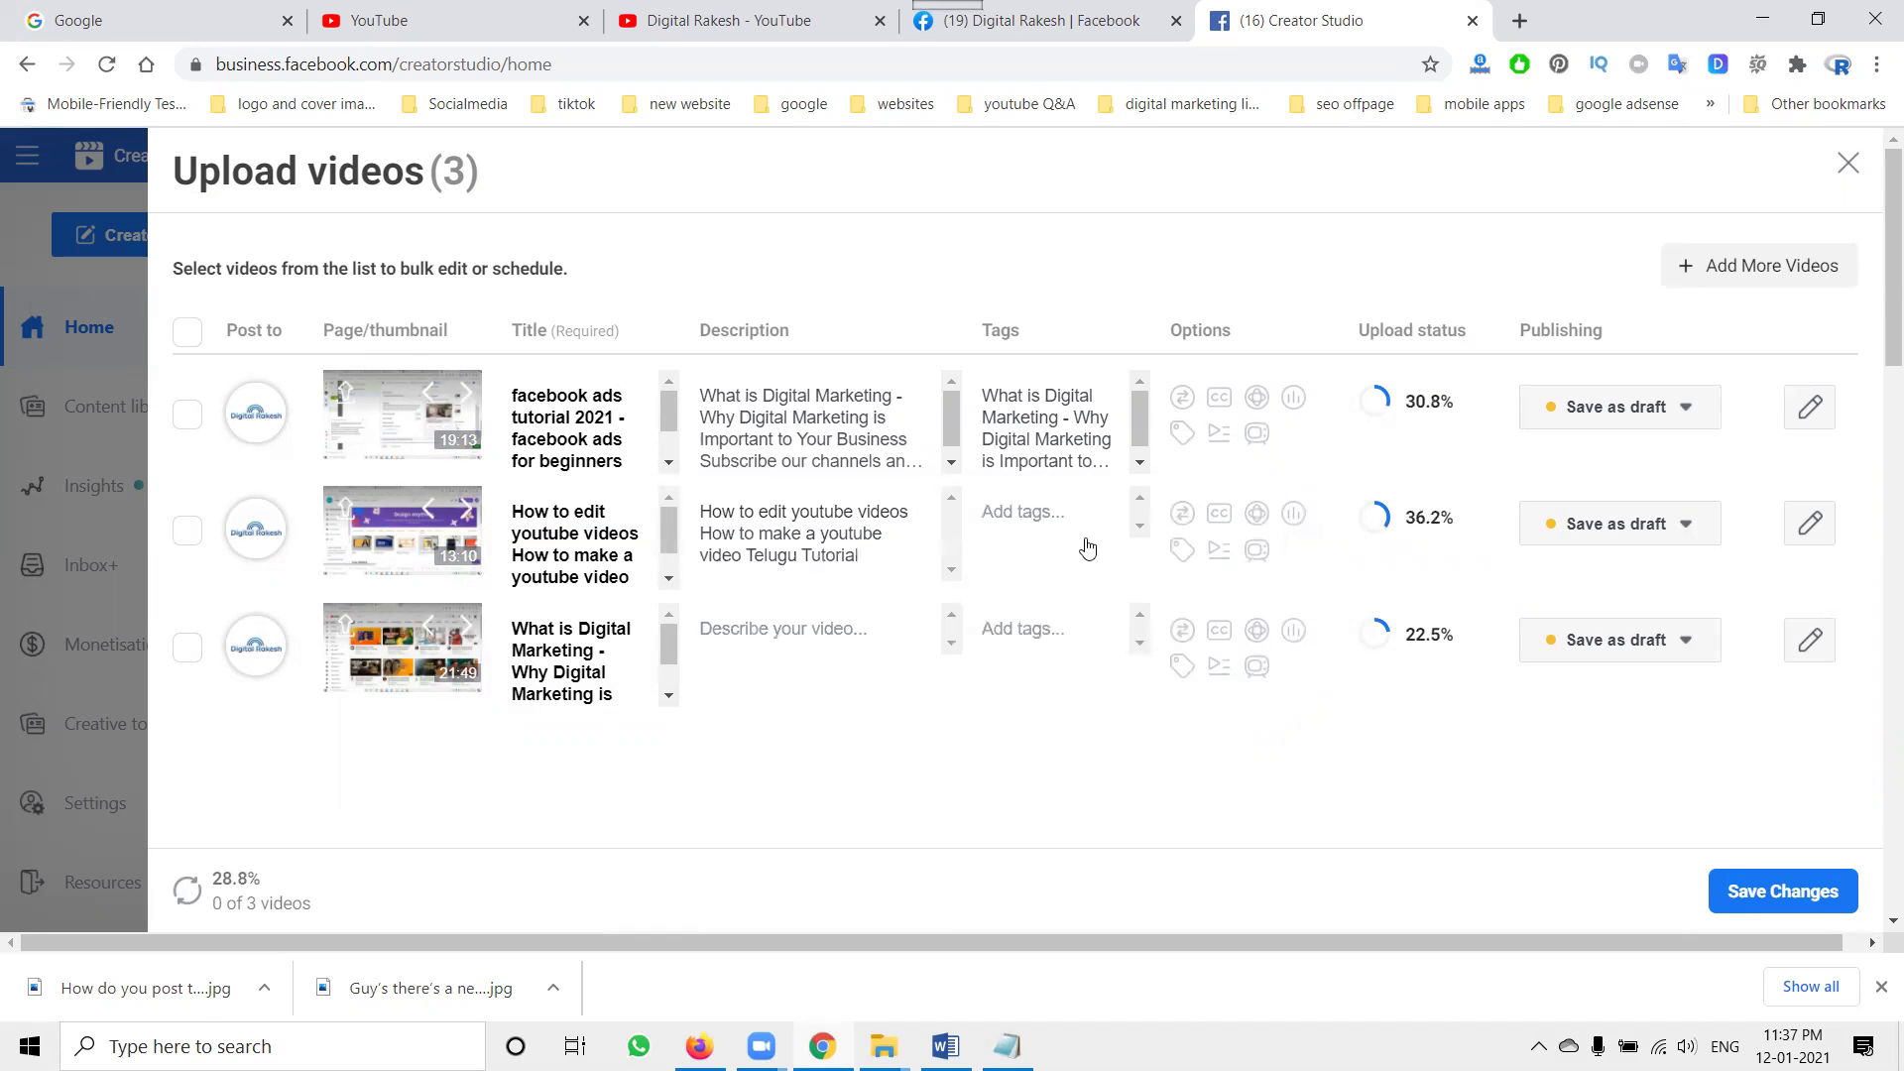
# Add "How to edit youtube videos How to make a youtube video Telugu Tutorial" as a tag on the second video
pyautogui.click(1057, 521)
pyautogui.hotkey('ctrl', 'v')
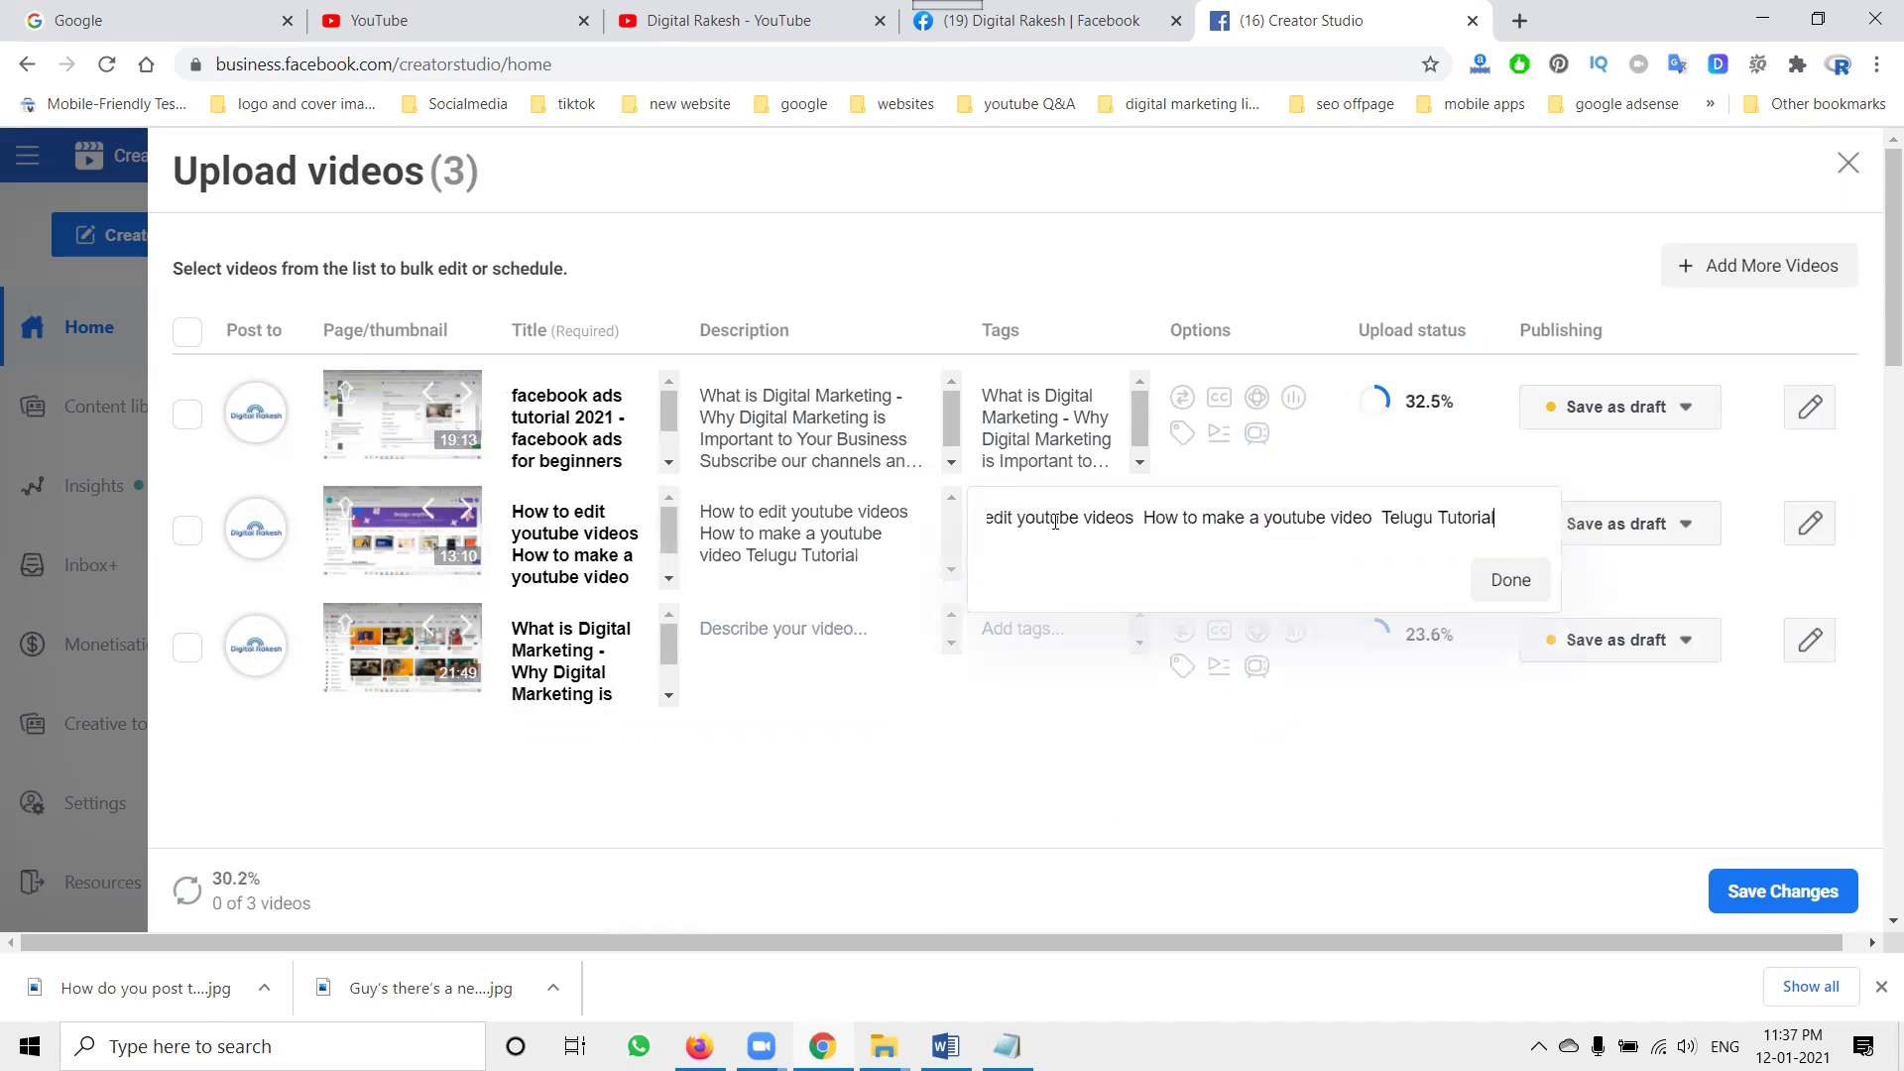
pyautogui.press('Return')
# Append the "Subscribe our channels and watch more videos" text with links and hashtags from the smo content Word document to the second video's description
pyautogui.click(899, 551)
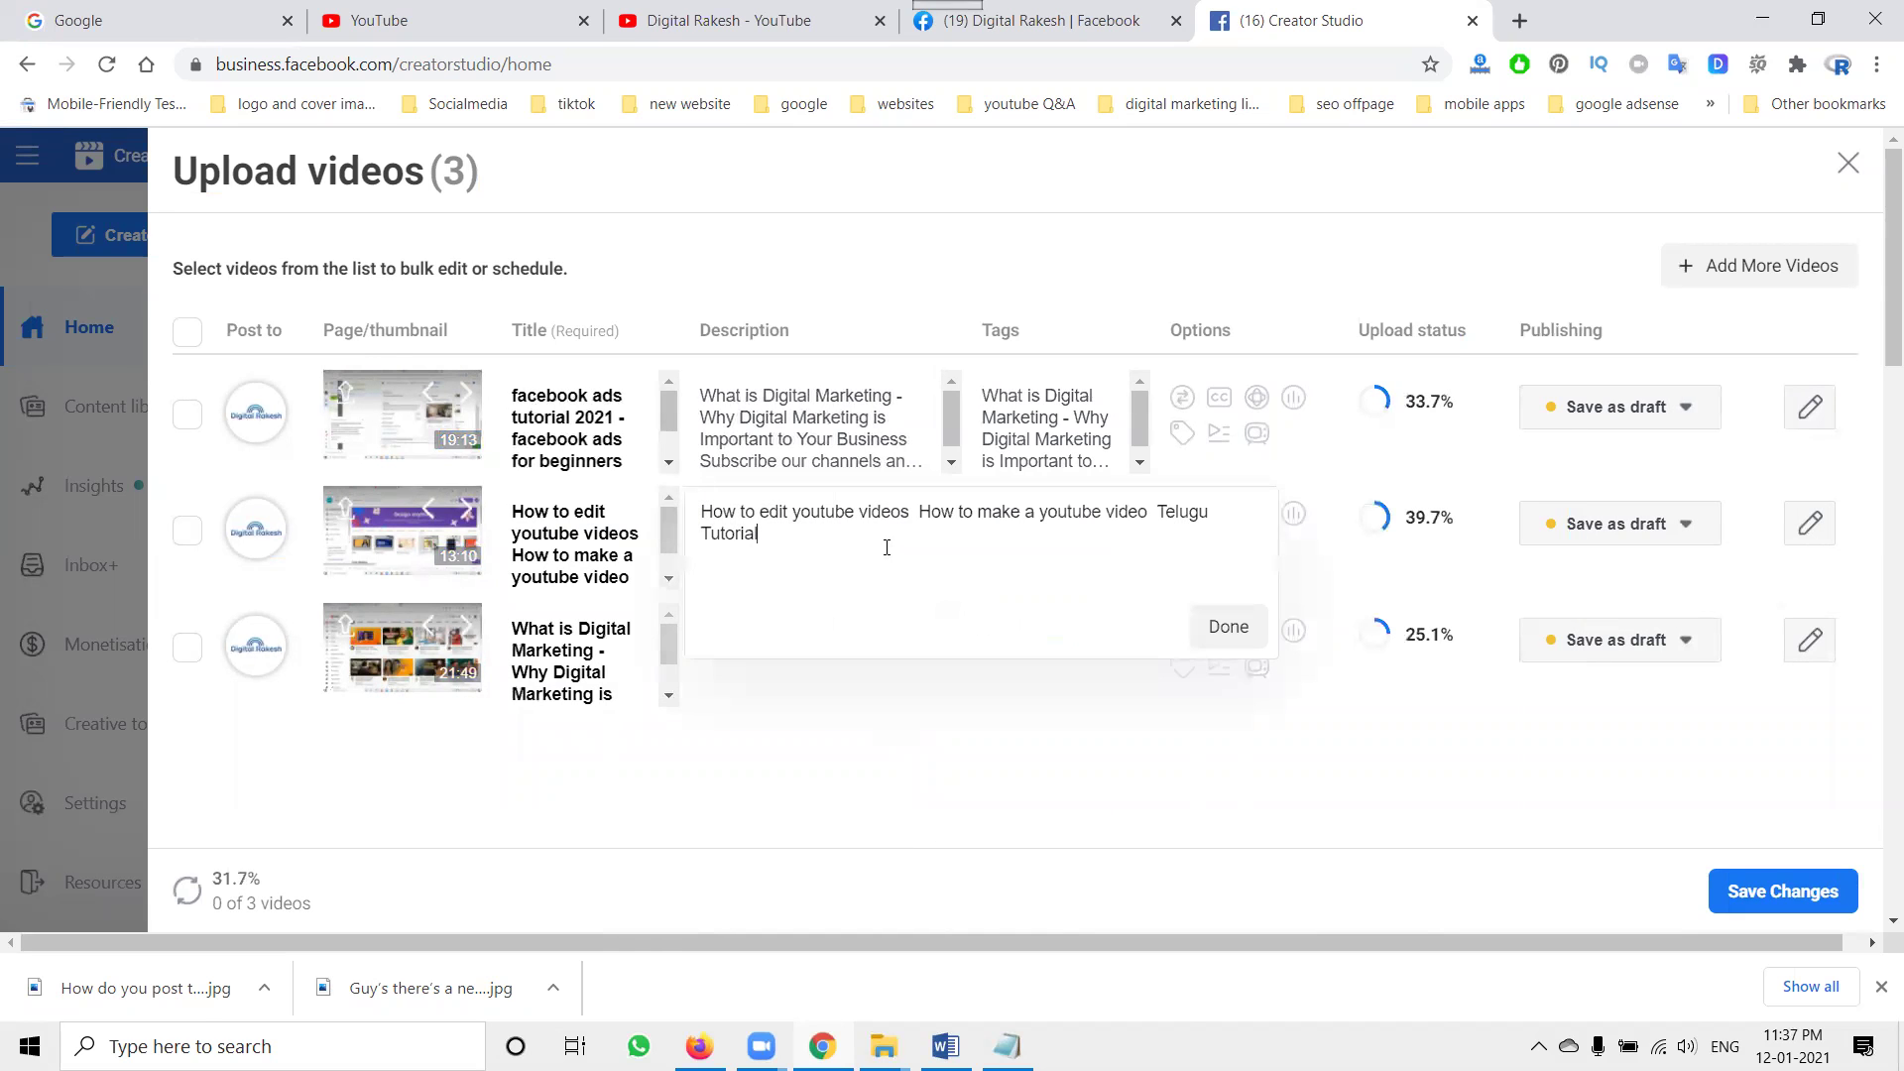
pyautogui.press('Return')
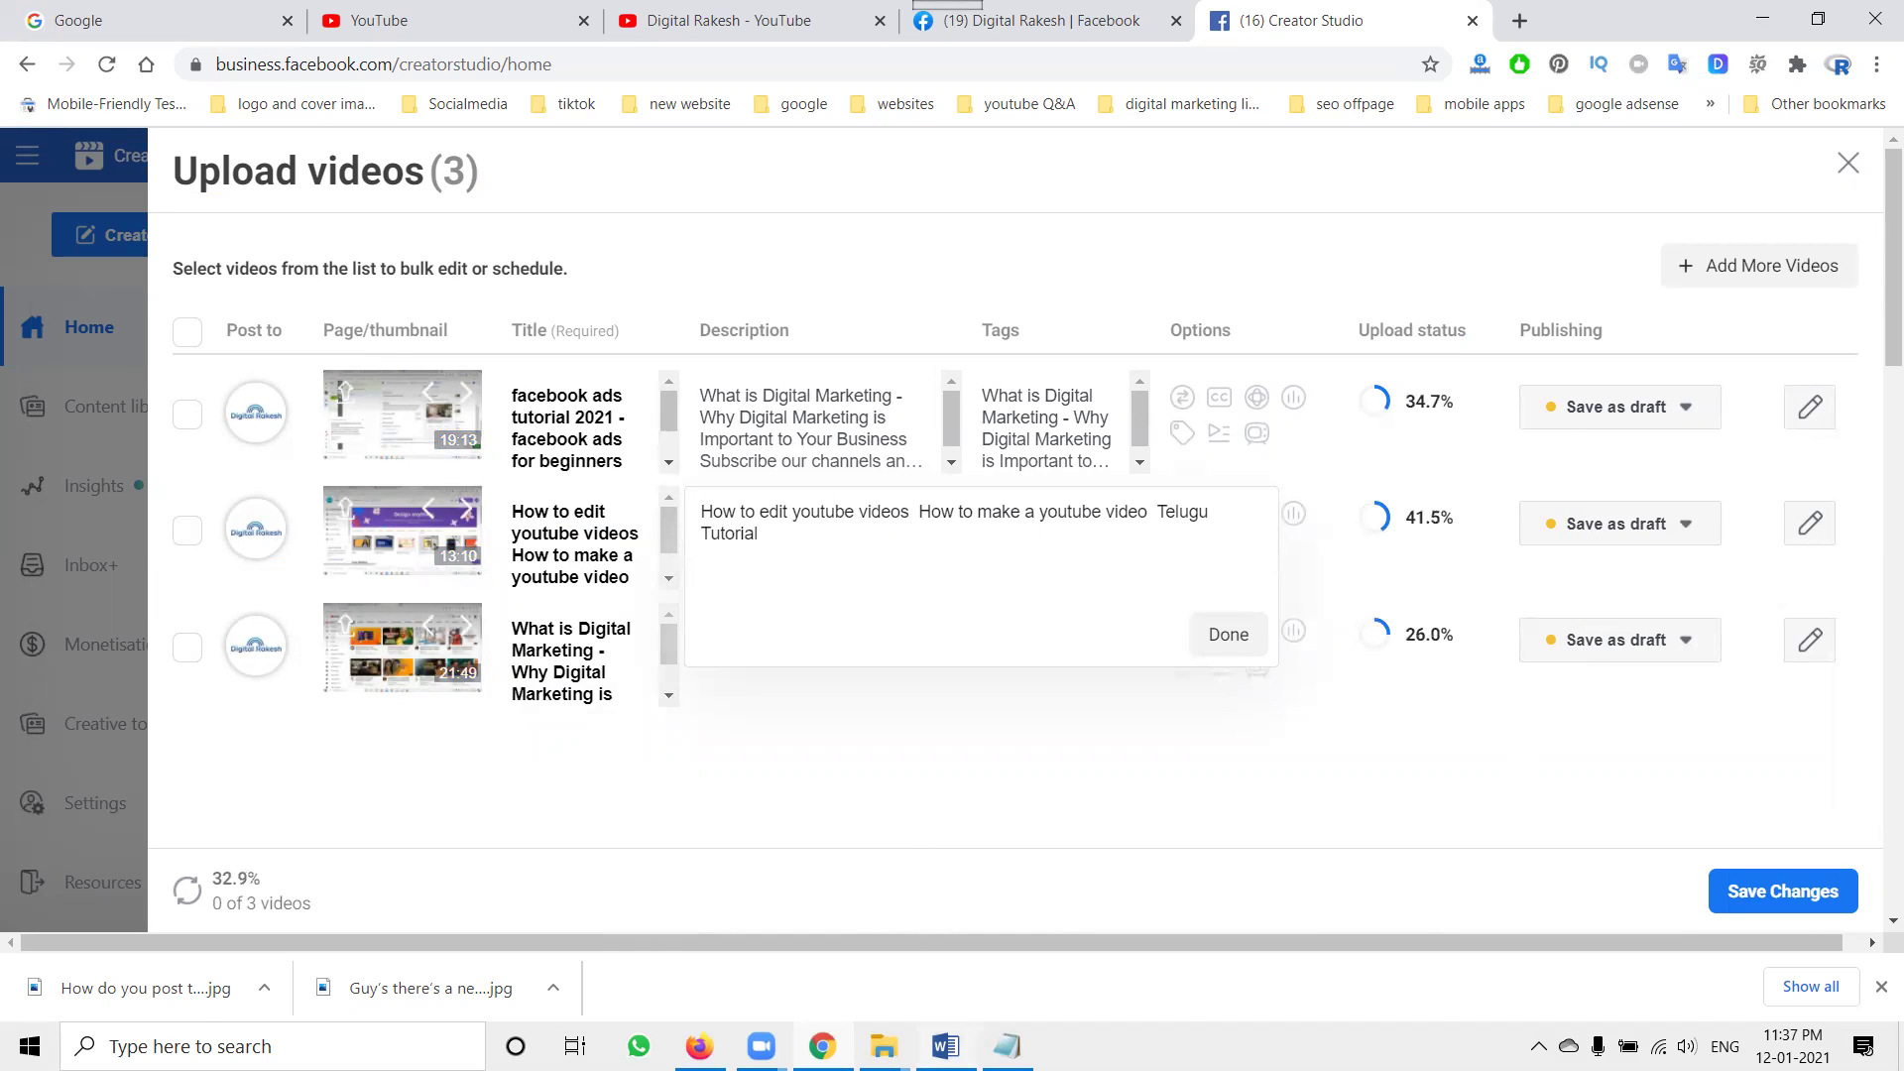
pyautogui.hotkey('alt', 'Tab')
pyautogui.click(760, 697)
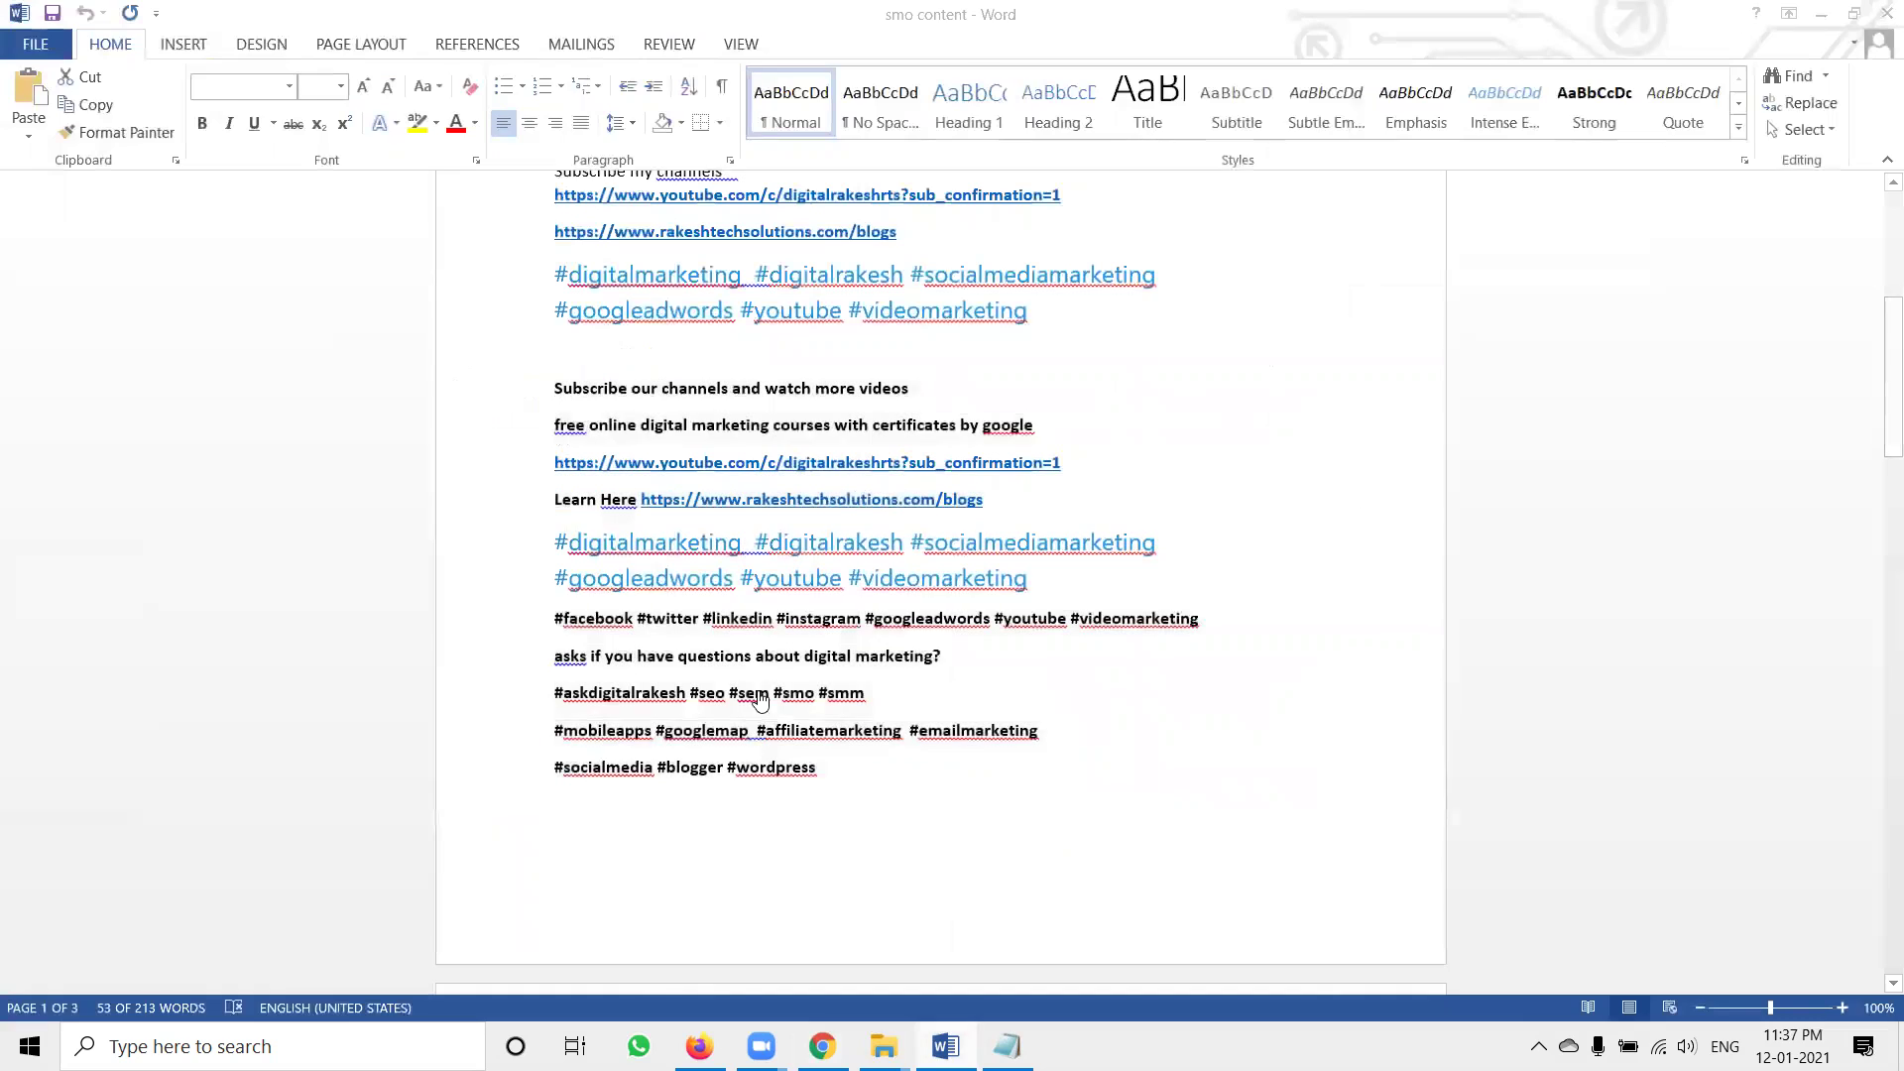
pyautogui.hotkey('alt', 'Tab')
pyautogui.write('Subscribe our channels and watch more videos free online digital marketing courses with certificates by google https://www.youtube.com/c/digitalrakeshrts?sub_confirmation=1 Learn Here https://www.rakeshtechsolutions.com/blogs #digitalmarketing  #digitalrakesh #socialmediamarketing #googleadwords #youtube #videomarketing #facebook #twitter #linkedin #instagram #googleadwords #youtube #videomarketing asks if you have questions about digital marketing? #askdigitalrakesh #seo #sem #smo #smm #mobileapps #googlemap  #affiliatemarketing  #emailmarketing #socialmedia #blogger #wordpress')
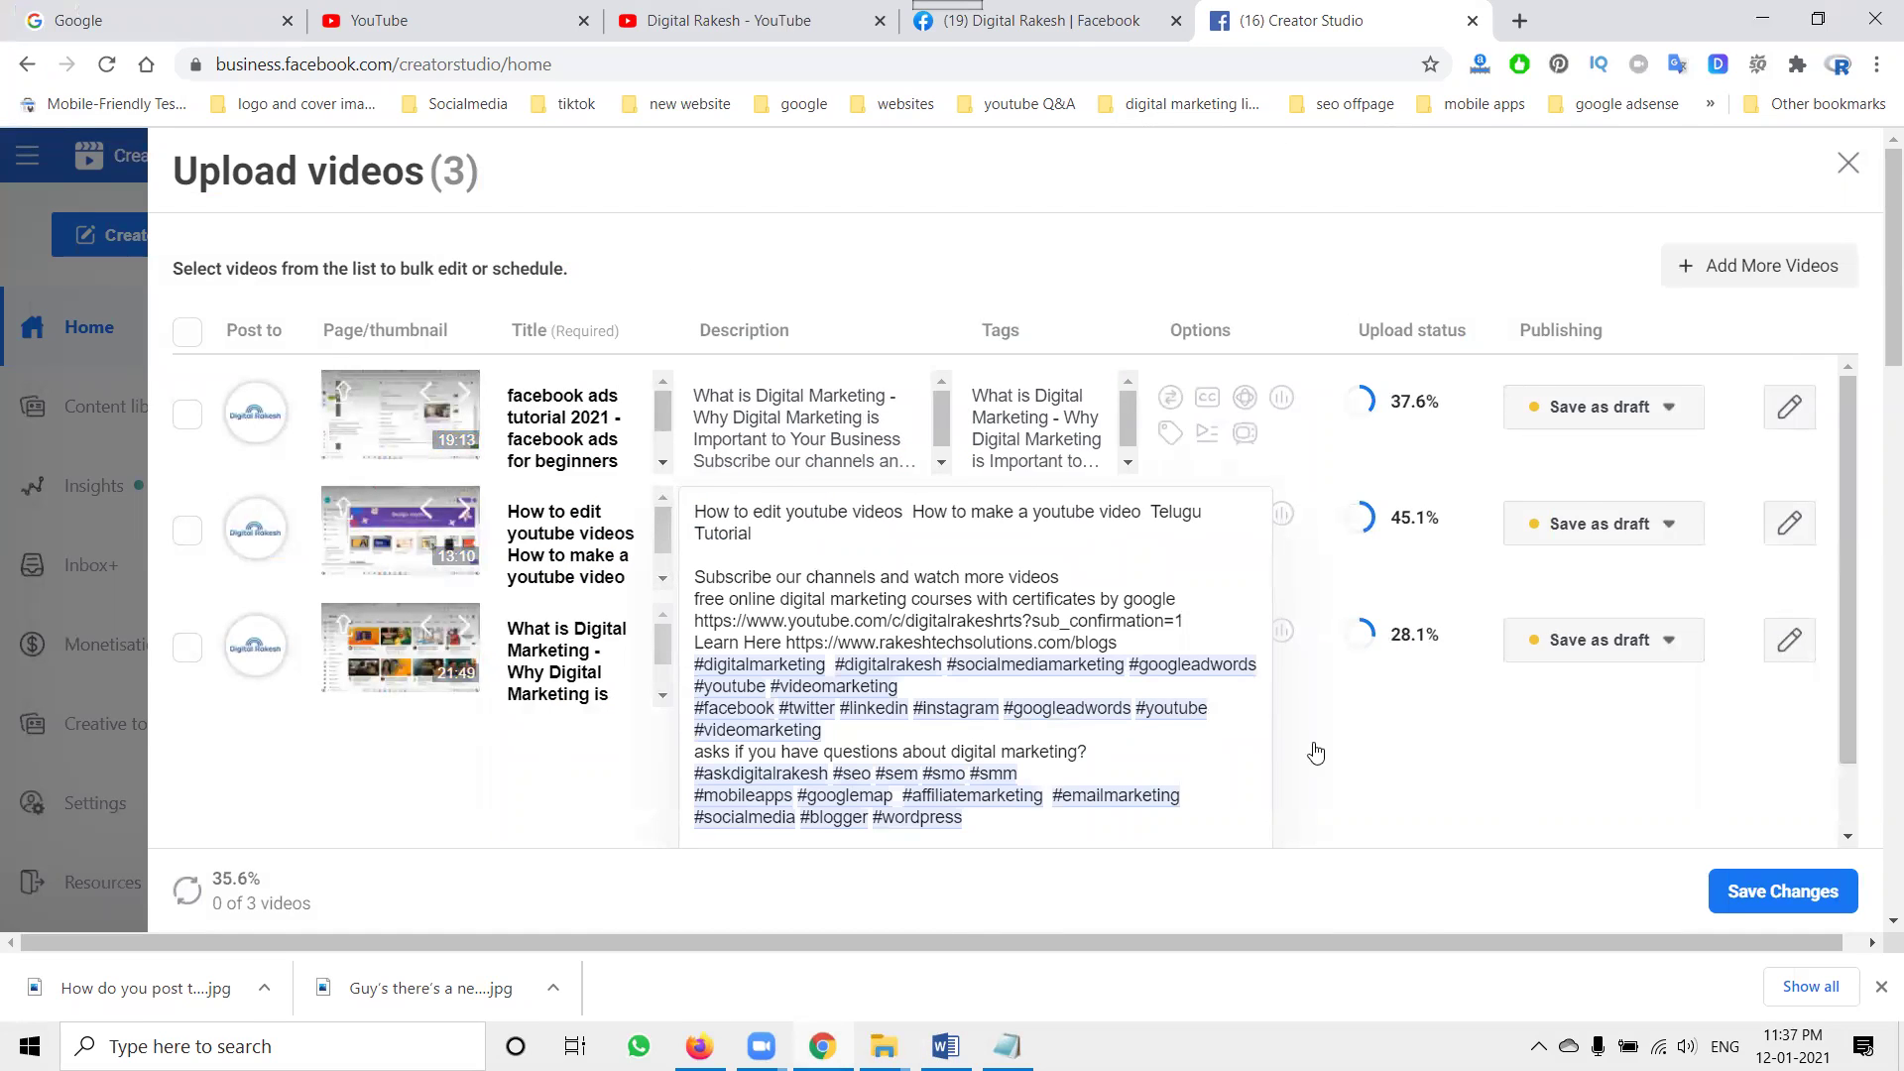
pyautogui.scroll(-2, 1352, 756)
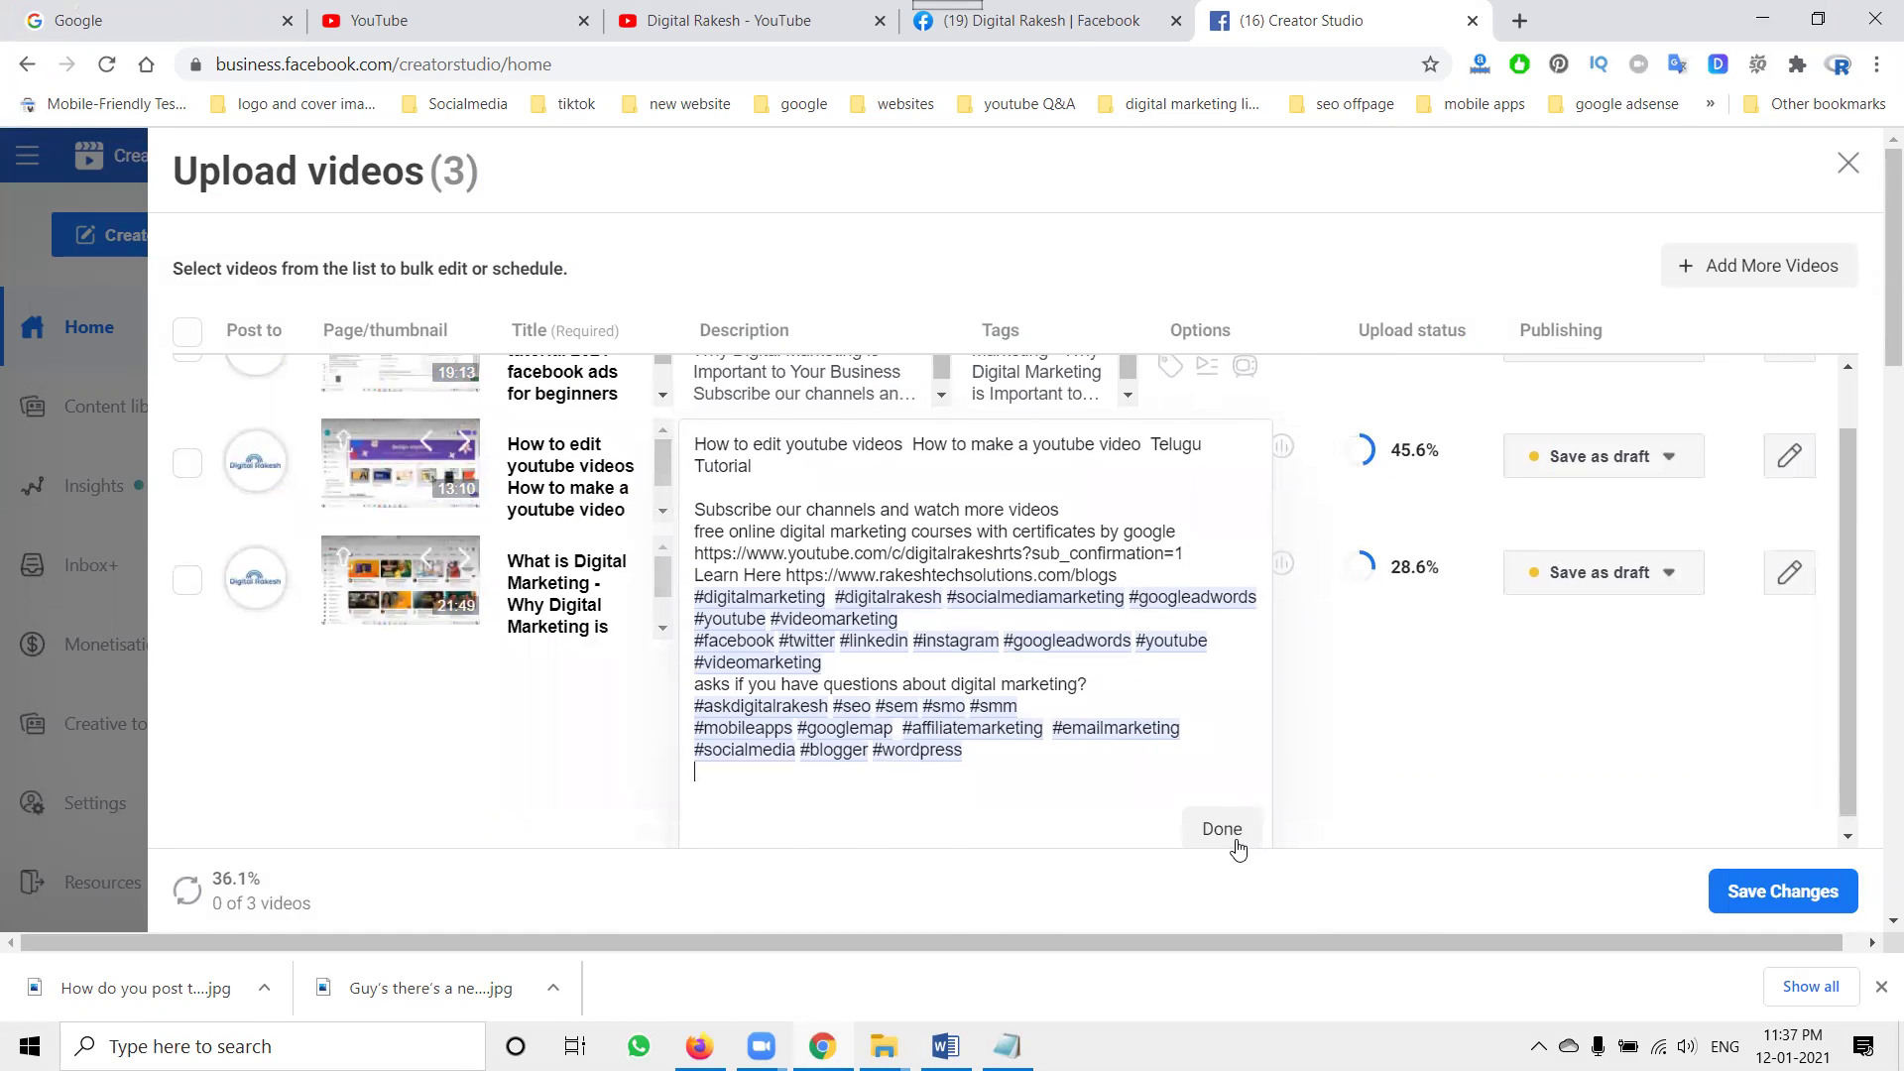
pyautogui.click(1231, 827)
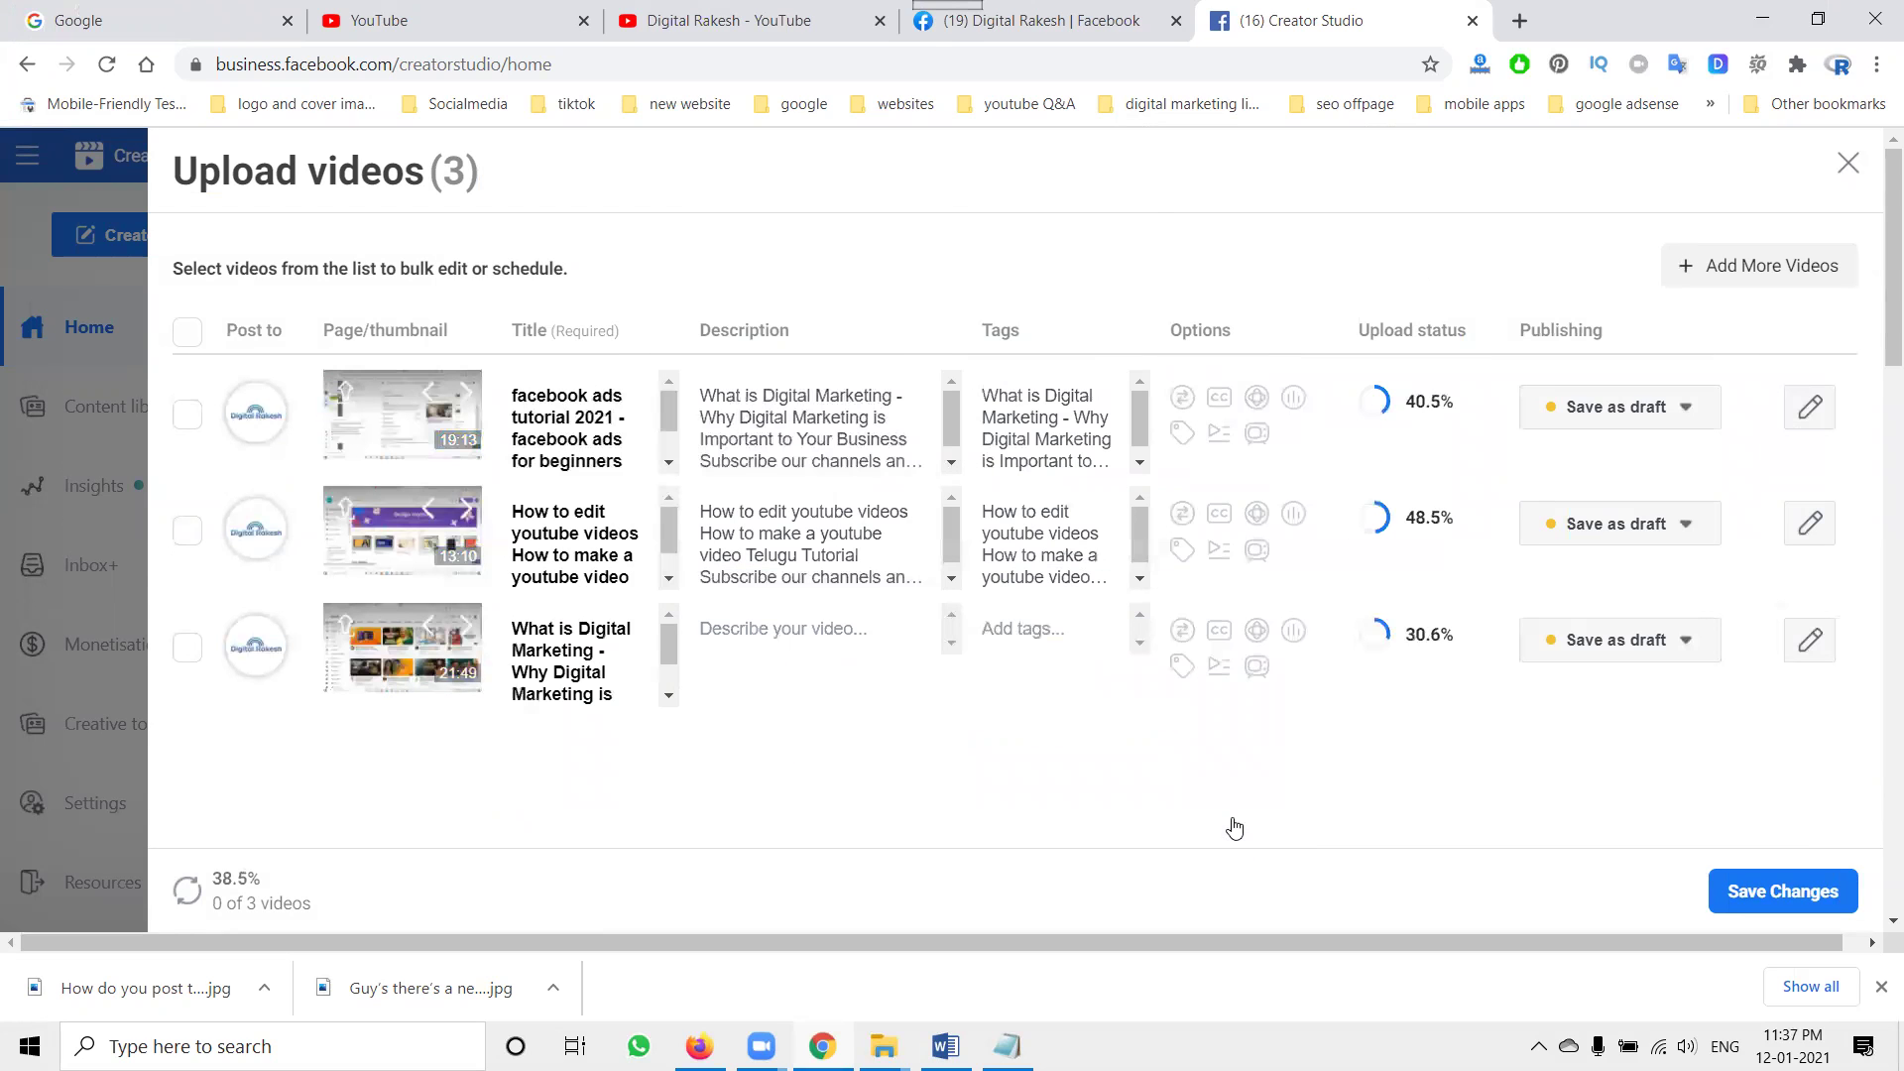
# Copy the third video's title, "What is Digital Marketing - Why Digital Marketing is Important to Your Business", into its description
pyautogui.doubleClick(559, 636)
pyautogui.click(559, 636)
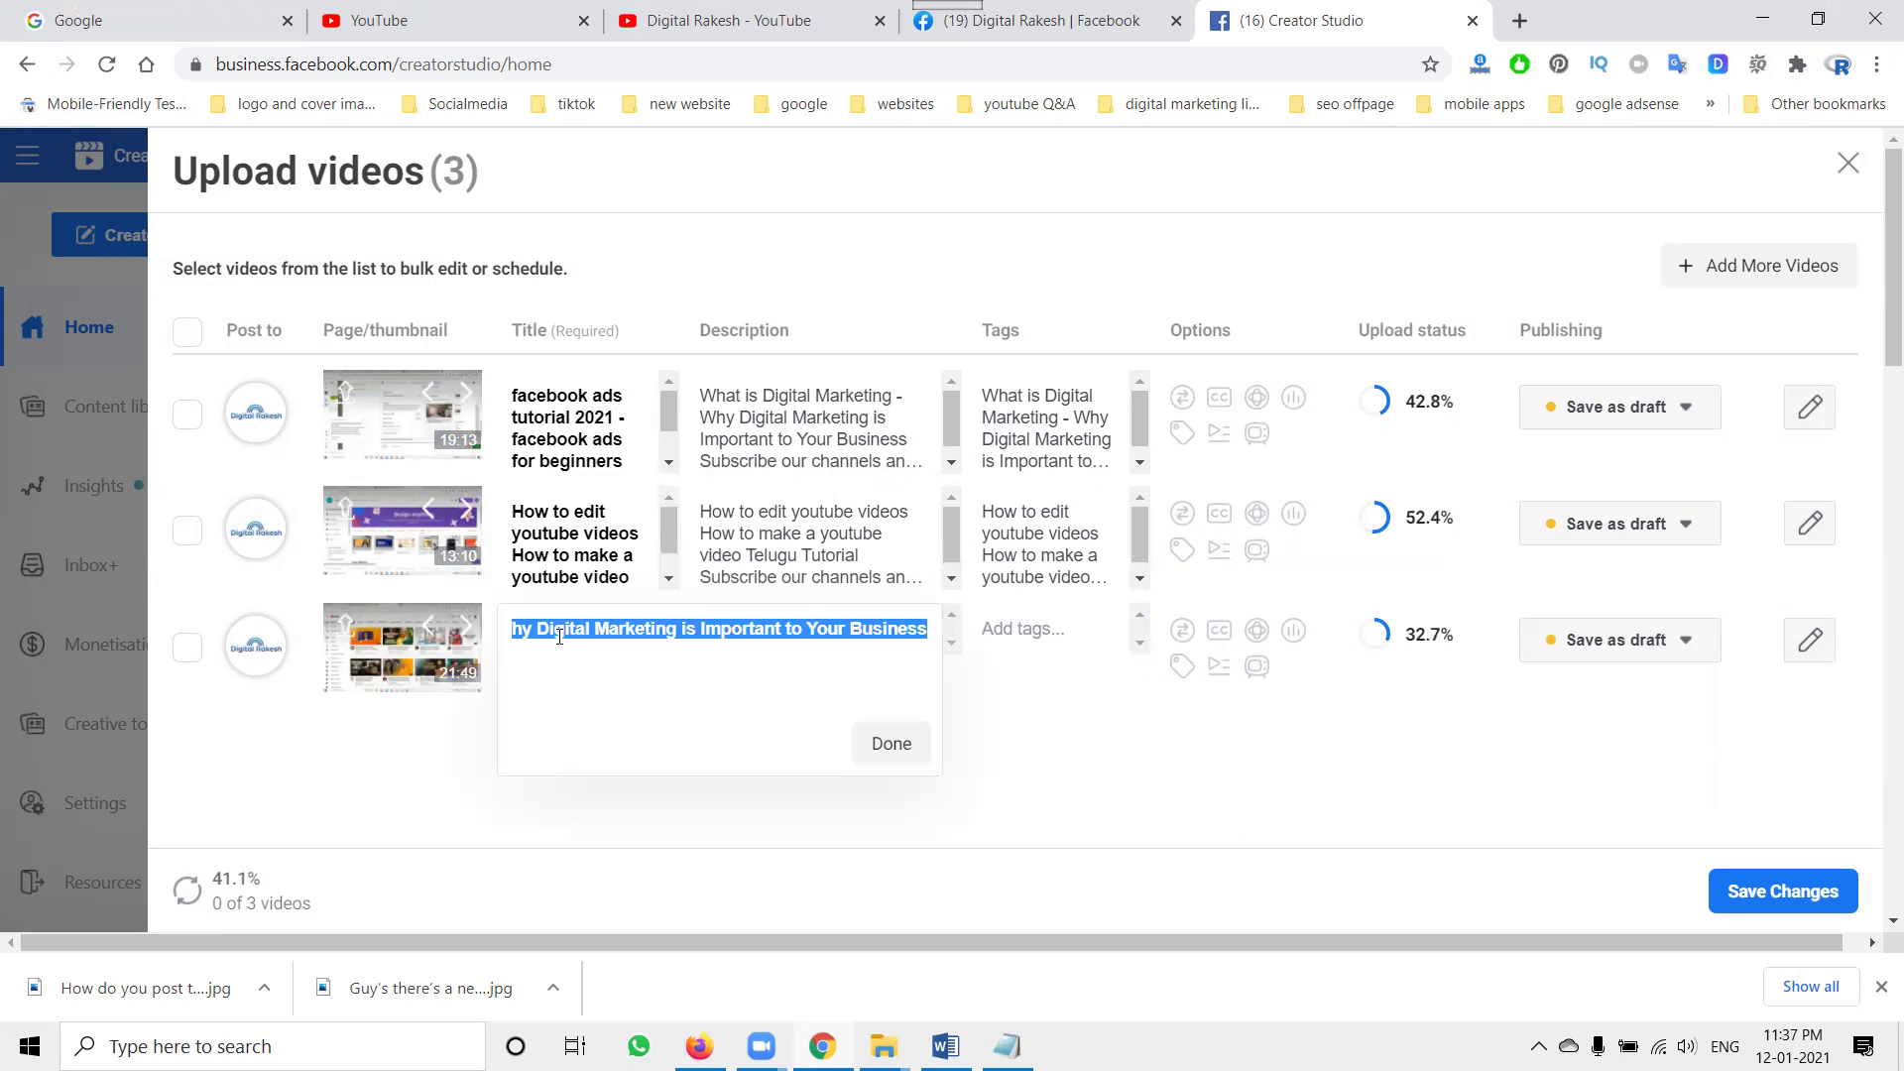
pyautogui.click(870, 739)
pyautogui.click(782, 640)
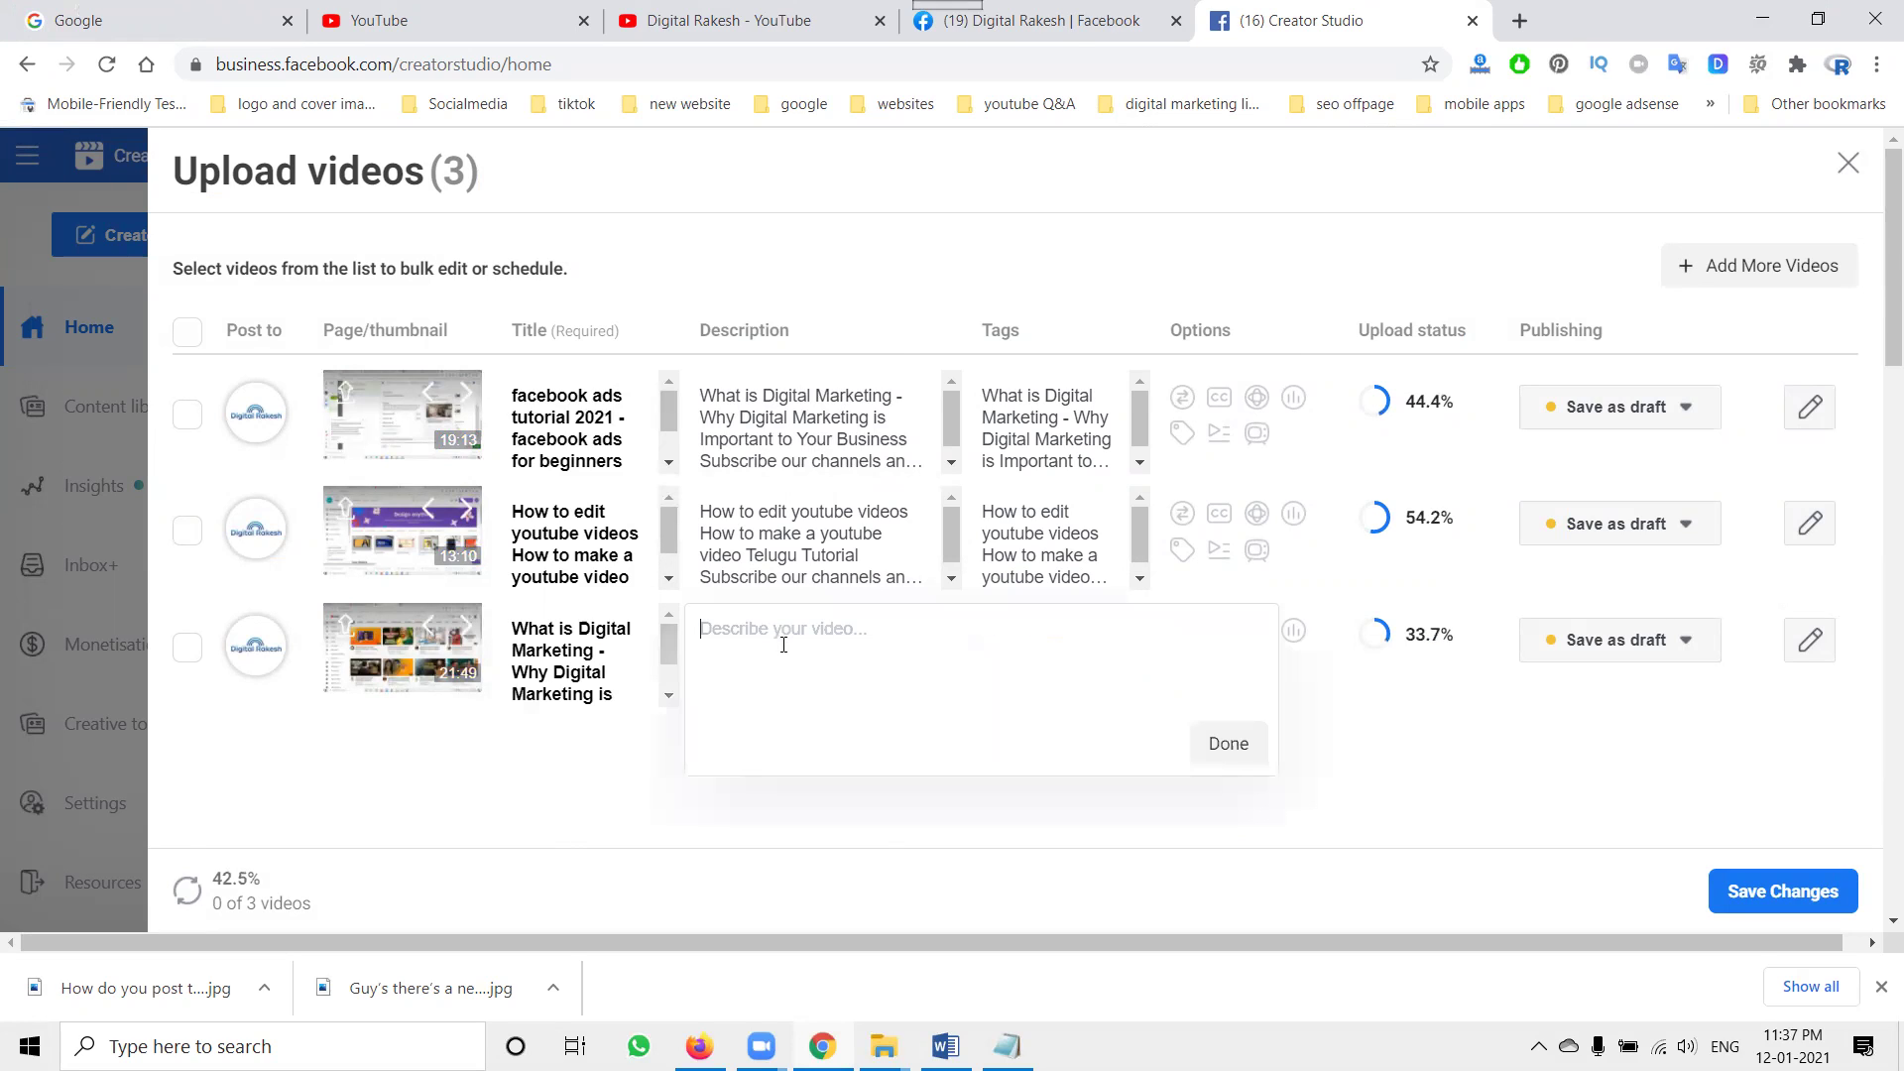
pyautogui.write('What is Digital Marketing - Why Digital Marketing is Important to Your Business')
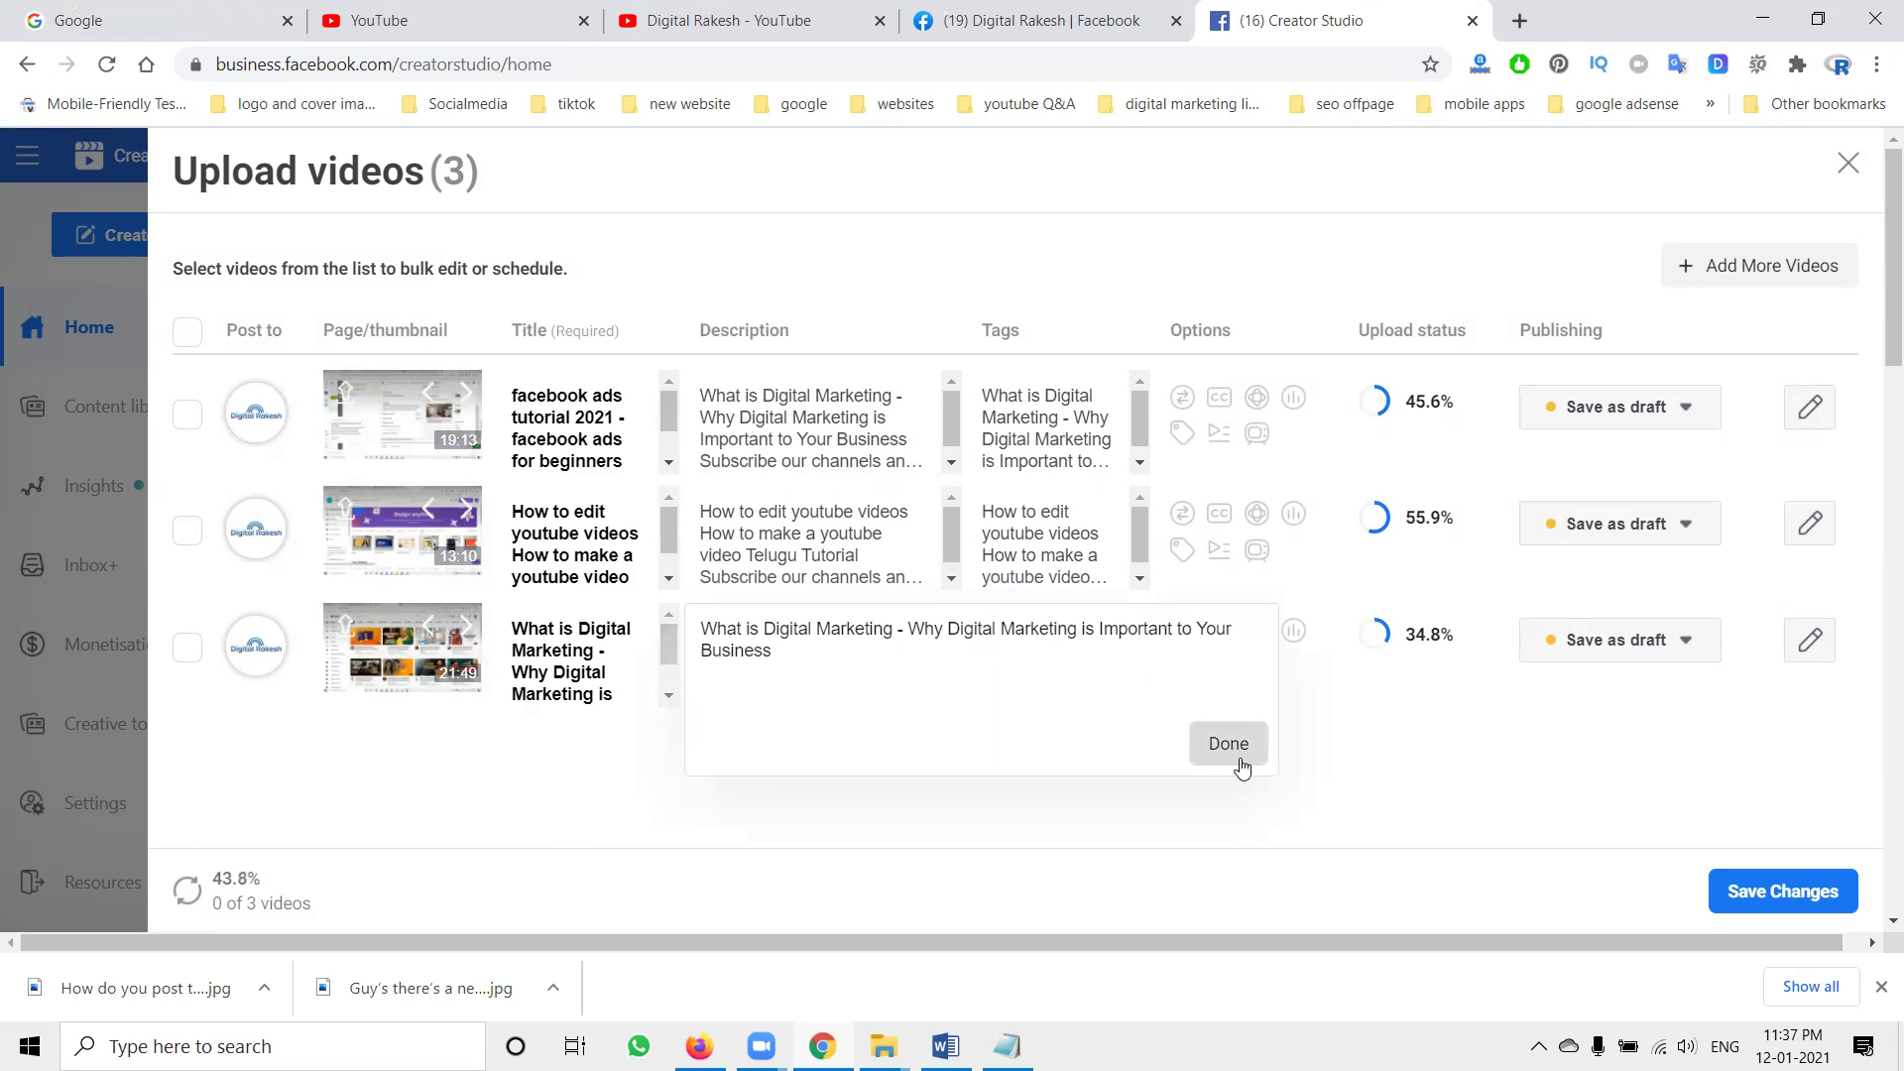
pyautogui.click(1228, 743)
# Add "What is Digital Marketing - Why Digital Marketing is Important to Your Business" as a tag on the third video
pyautogui.click(1072, 645)
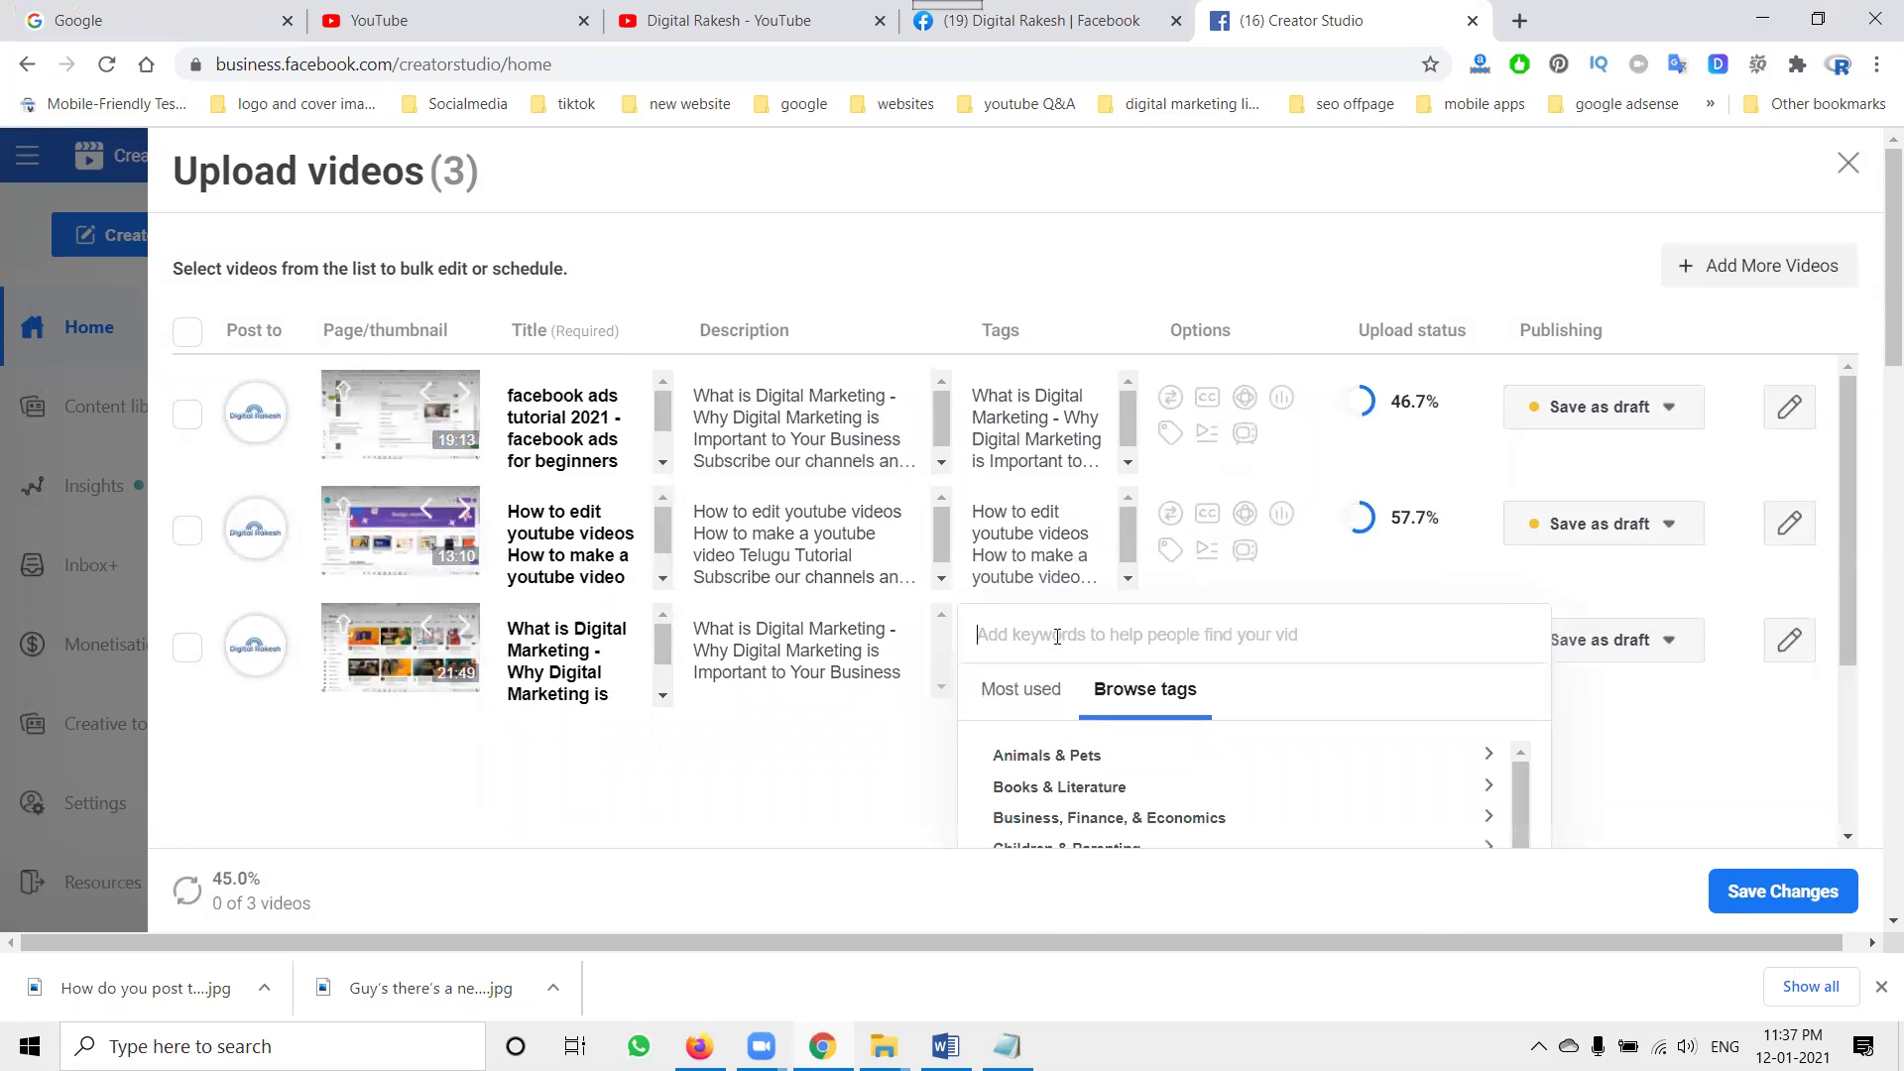
pyautogui.write('What is Digital Marketing - Why Digital Marketing is Important to Your Business')
pyautogui.press('Return')
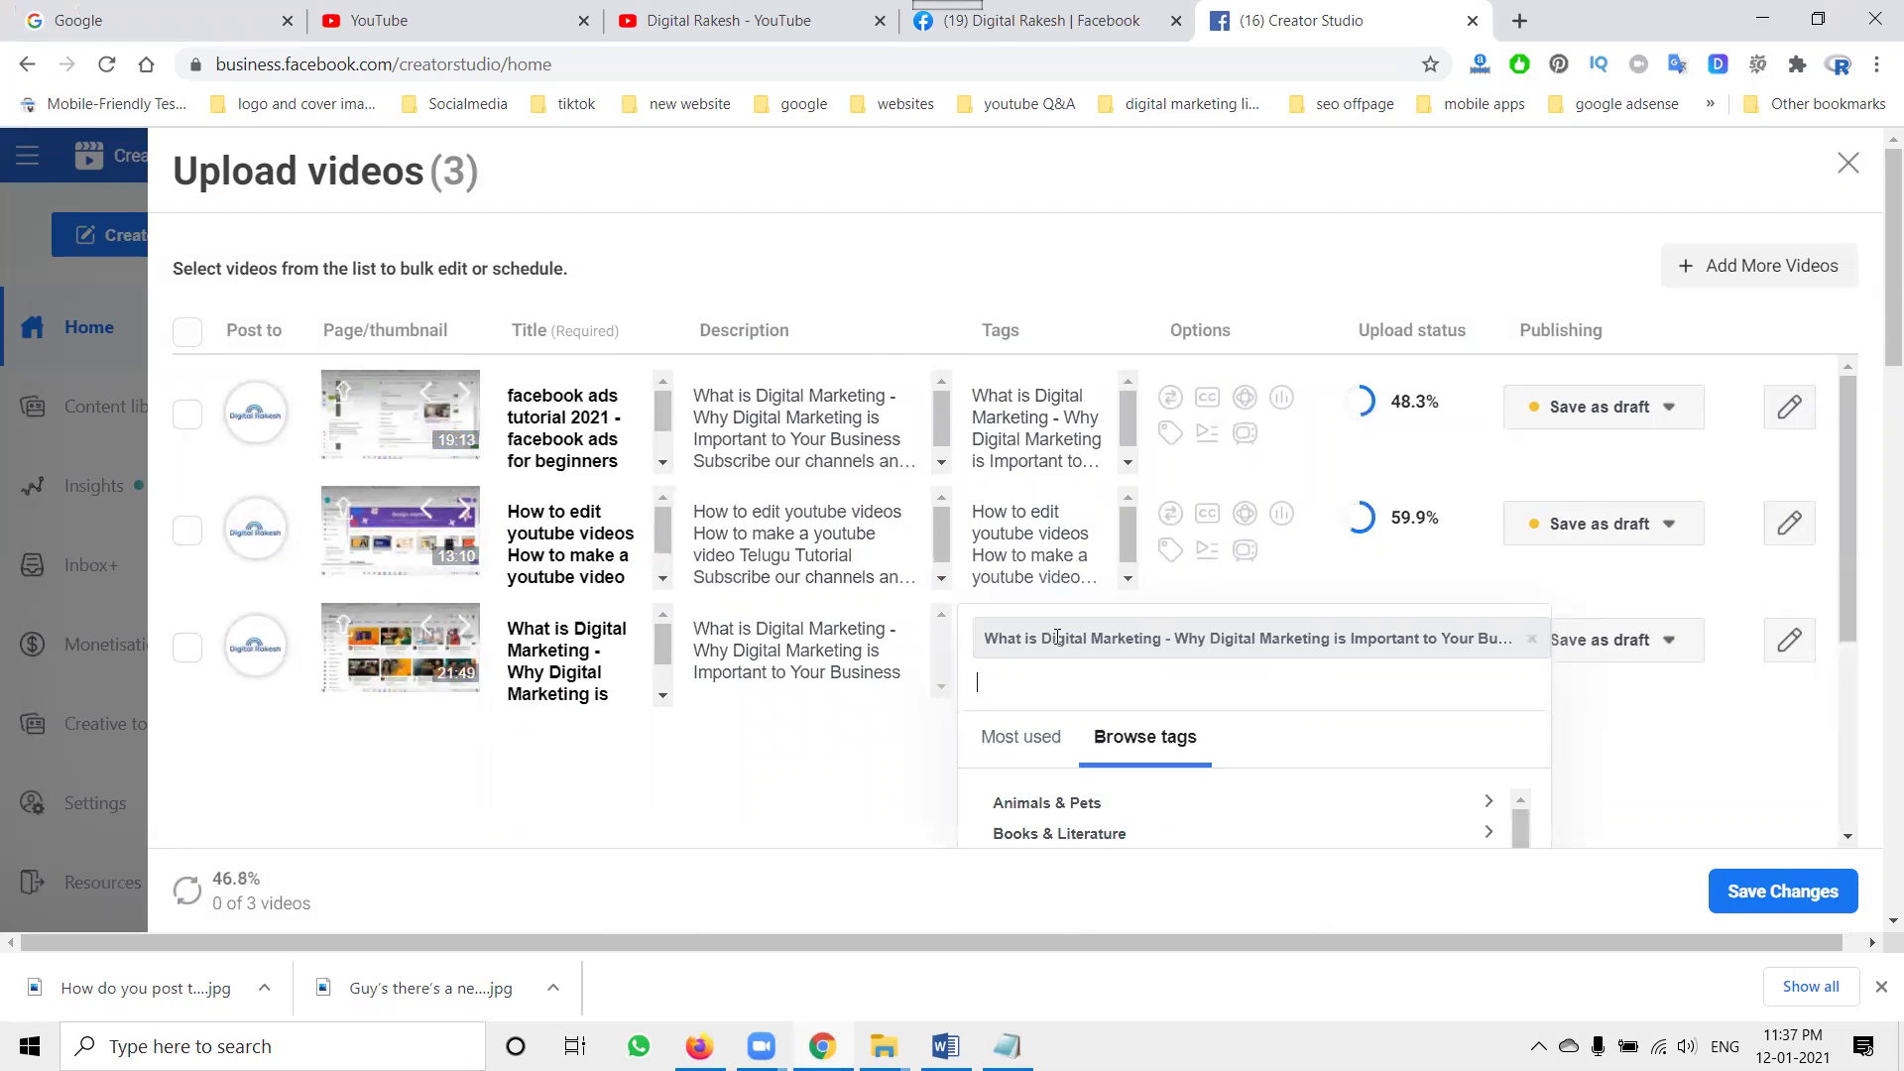
# Append the "Subscribe our channels and watch more videos" text with links and hashtags from the smo content document to the third video's description
pyautogui.hotkey('alt', 'Tab')
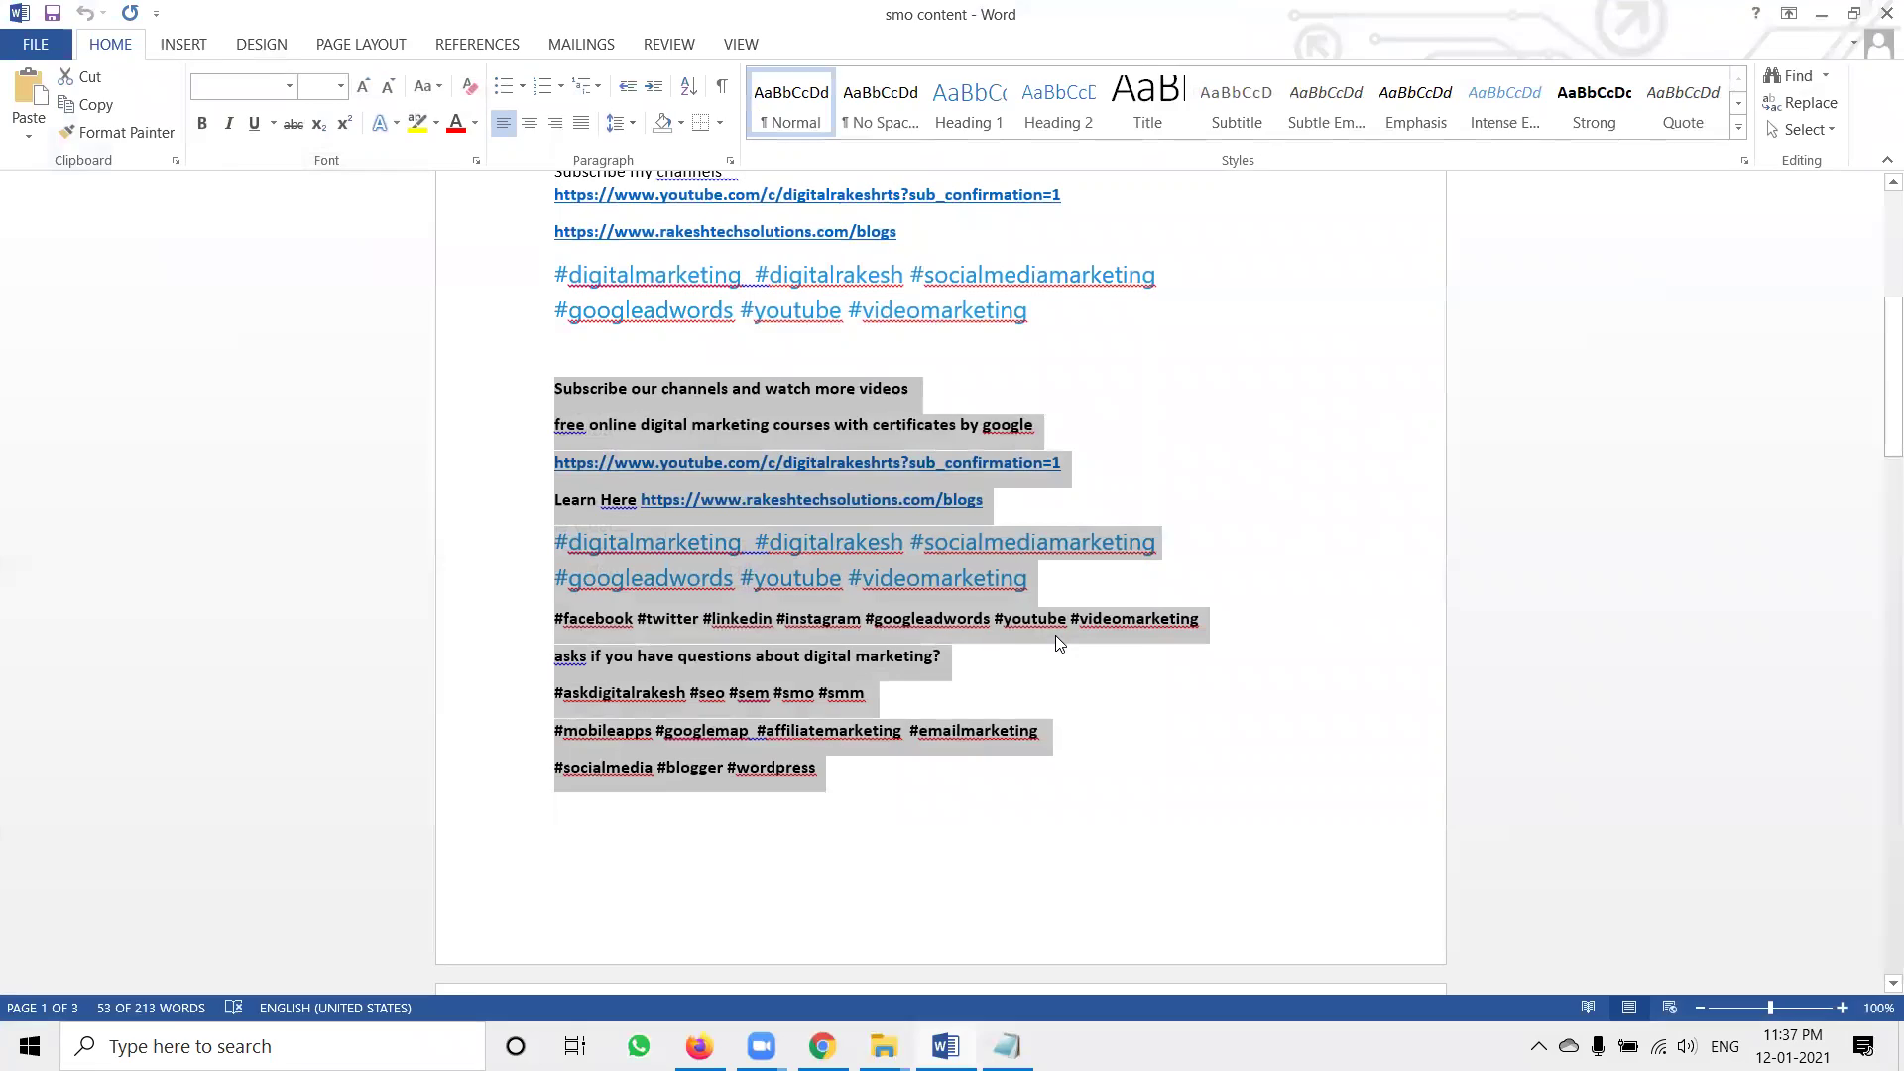
pyautogui.hotkey('alt', 'Tab')
pyautogui.click(889, 655)
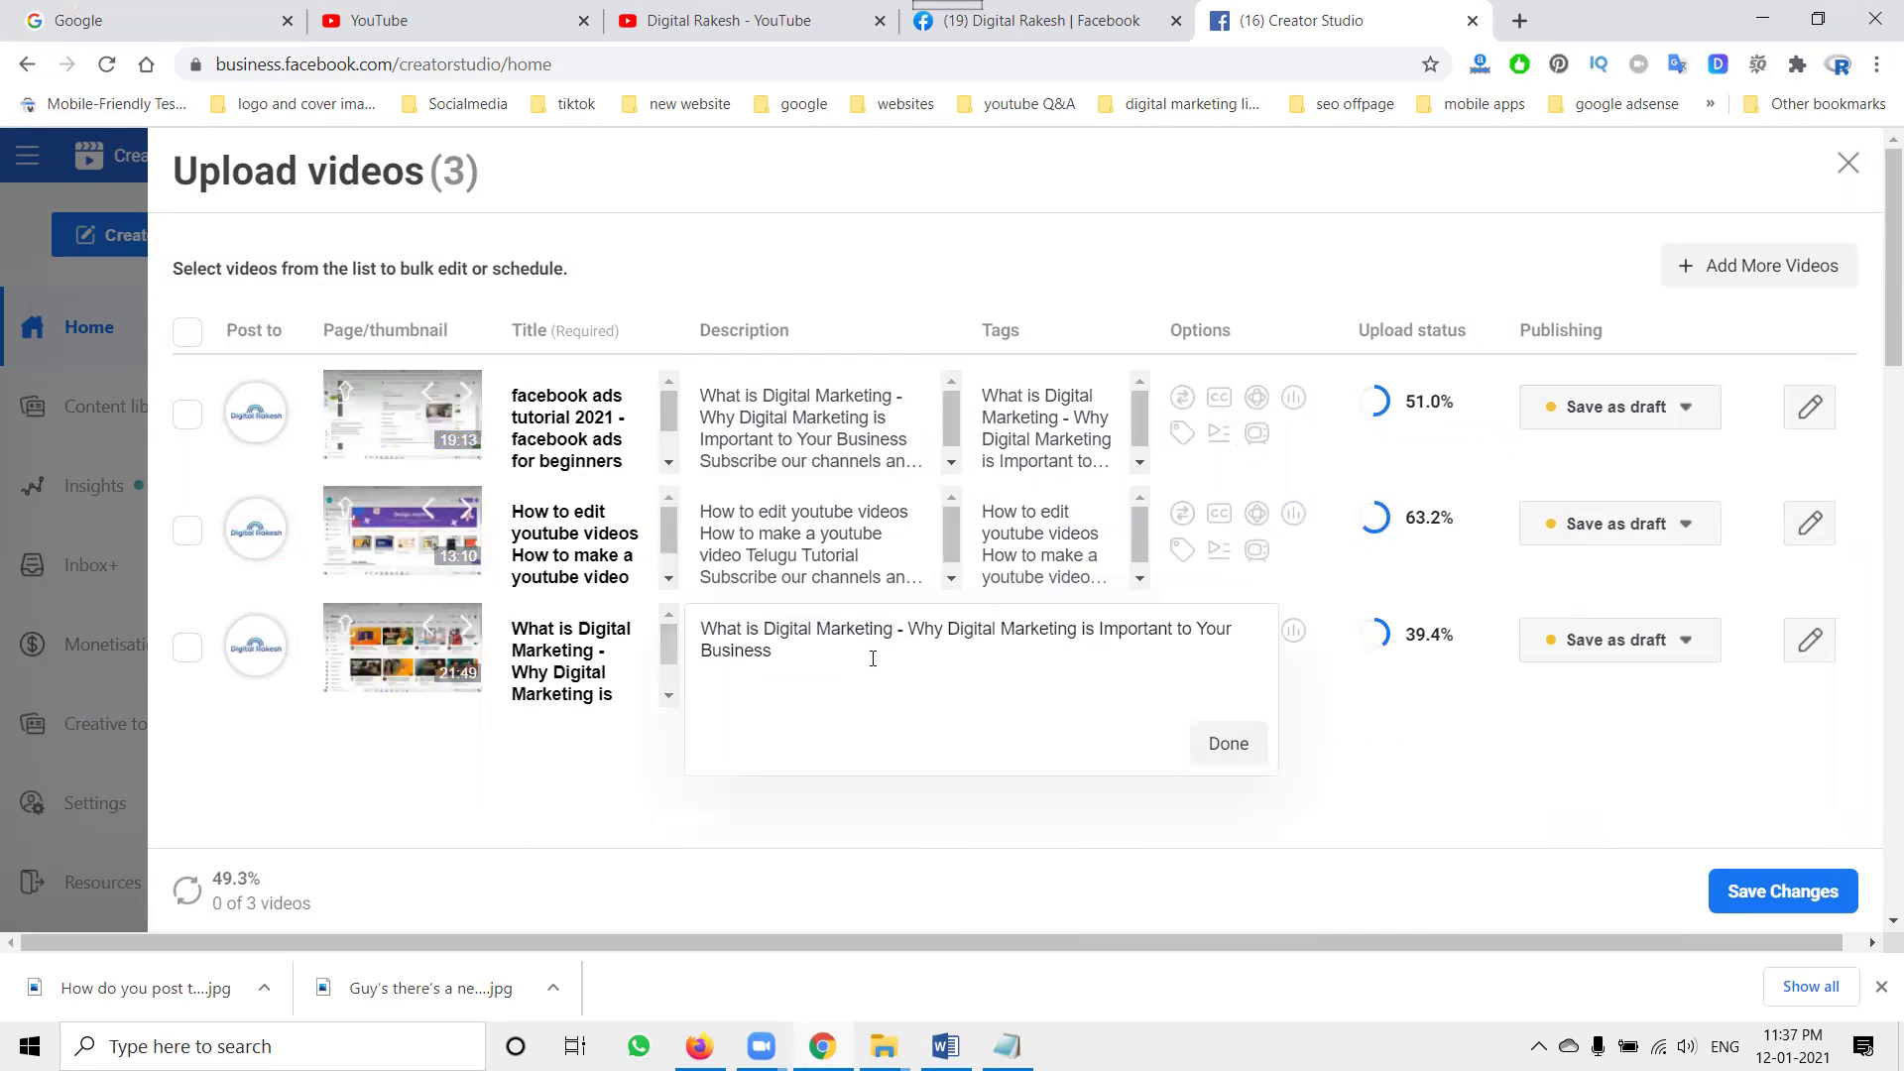
pyautogui.press('Return')
pyautogui.write('Subscribe our channels and watch more videos free online digital marketing courses with certificates by google https://www.youtube.com/c/digitalrakeshrts?sub_confirmation=1 Learn Here https://www.rakeshtechsolutions.com/blogs #digitalmarketing  #digitalrakesh #socialmediamarketing #googleadwords #youtube #videomarketing #facebook #twitter #linkedin #instagram #googleadwords #youtube #videomarketing asks if you have questions about digital marketing? #askdigitalrakesh #seo #sem #smo #smm #mobileapps #googlemap  #affiliatemarketing  #emailmarketing #socialmedia #blogger #wordpress')
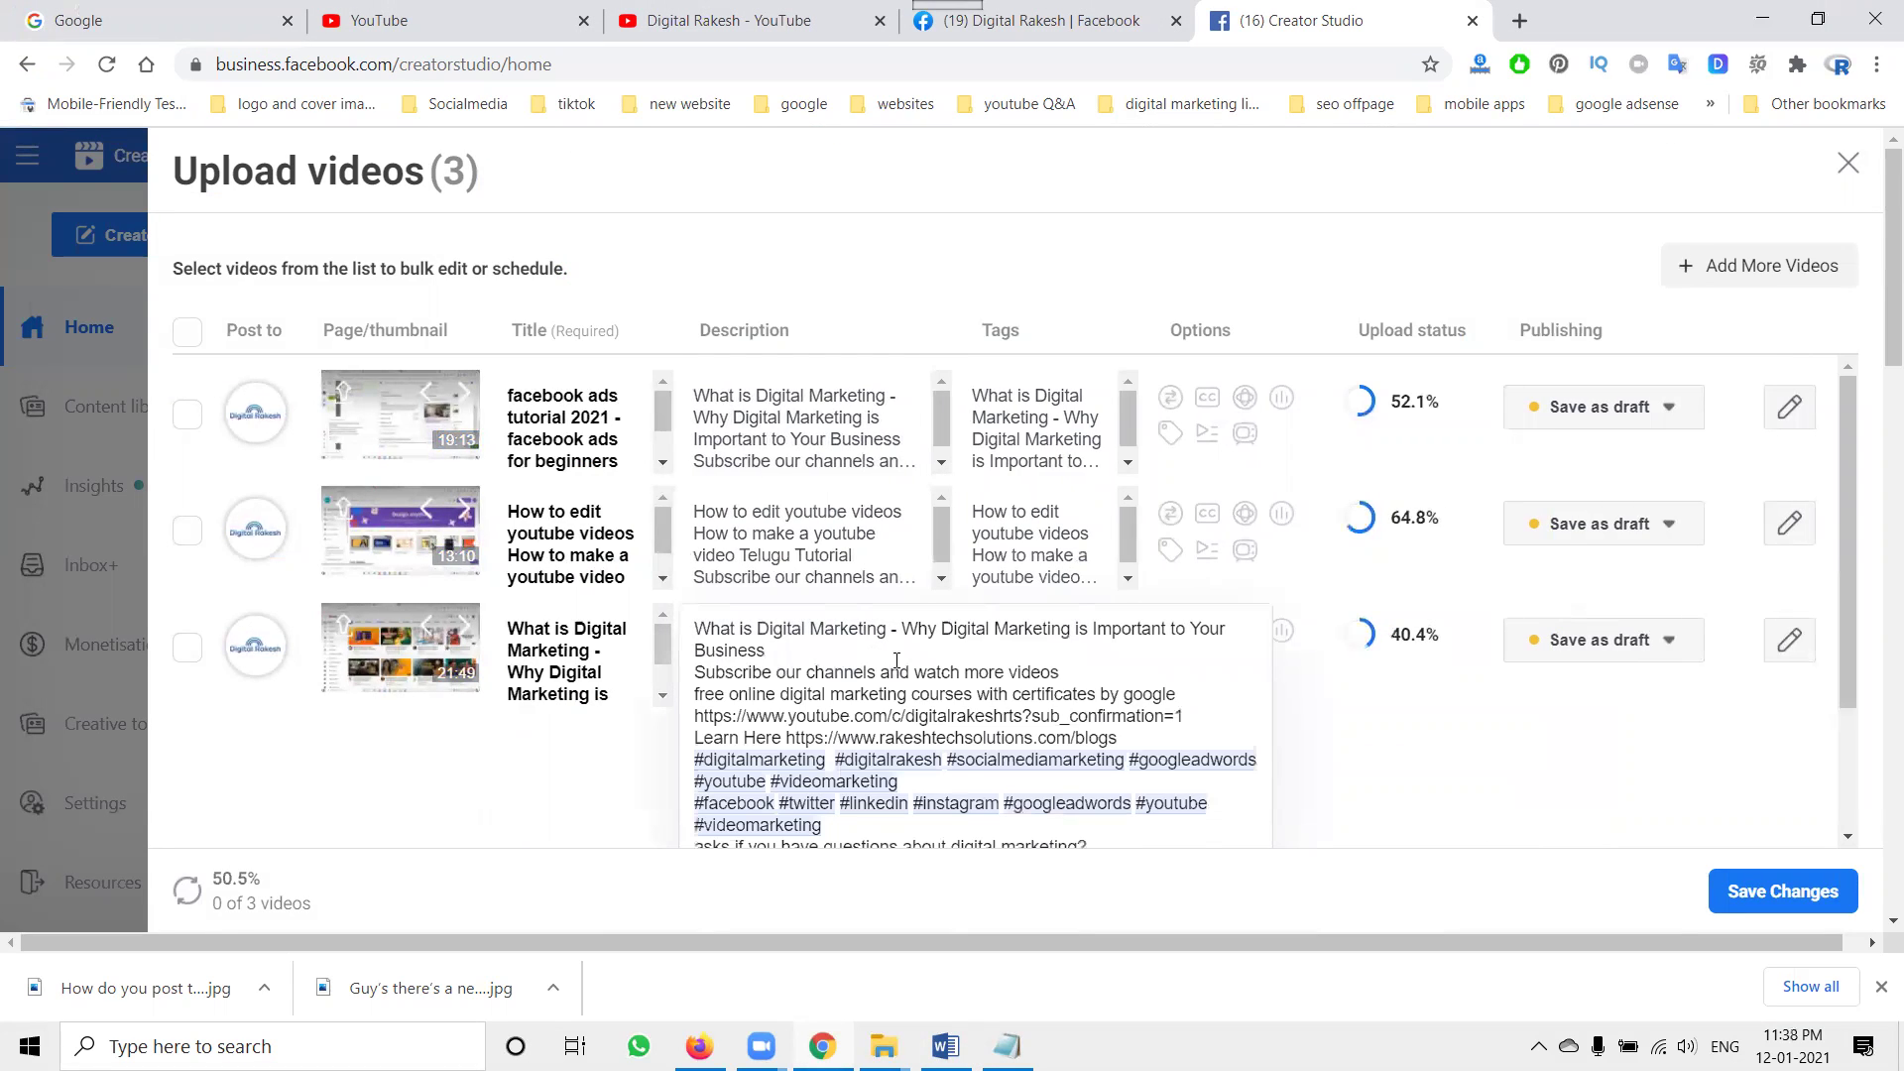
pyautogui.scroll(-1, 1298, 770)
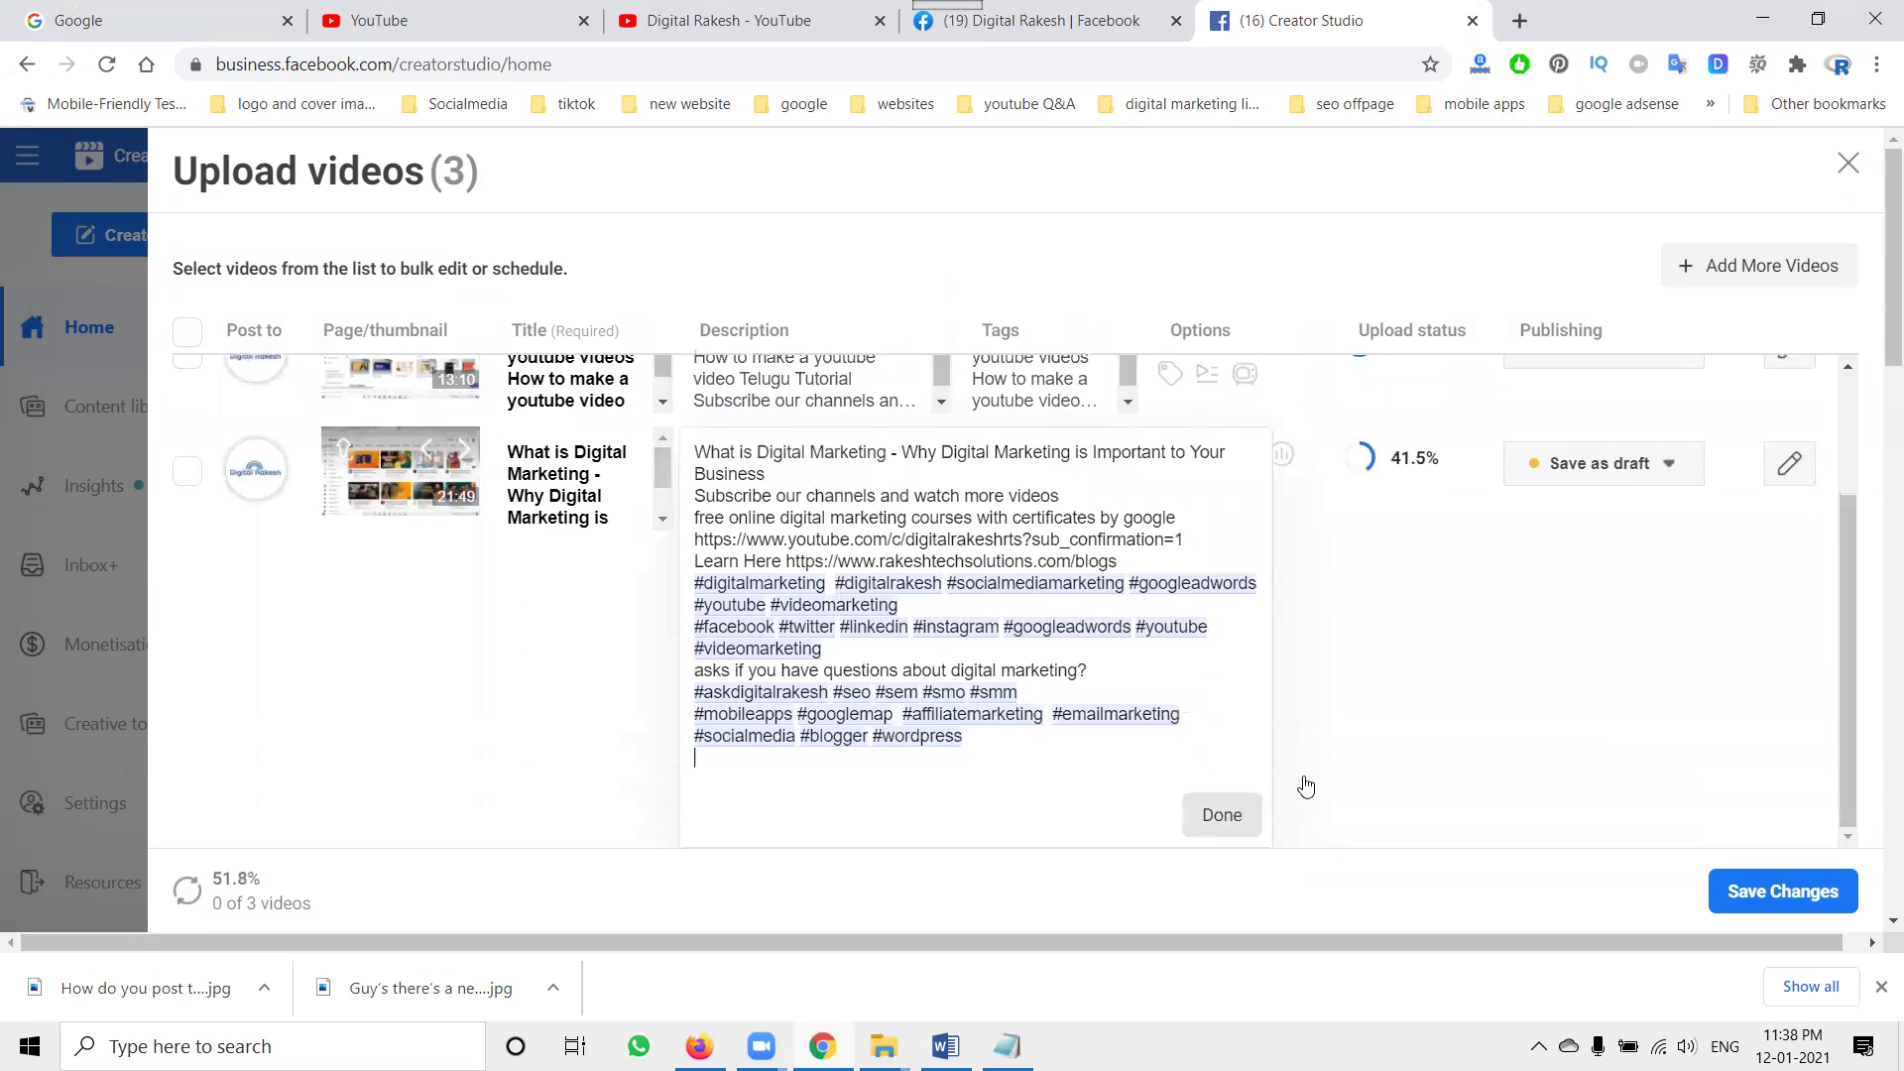
pyautogui.click(1251, 811)
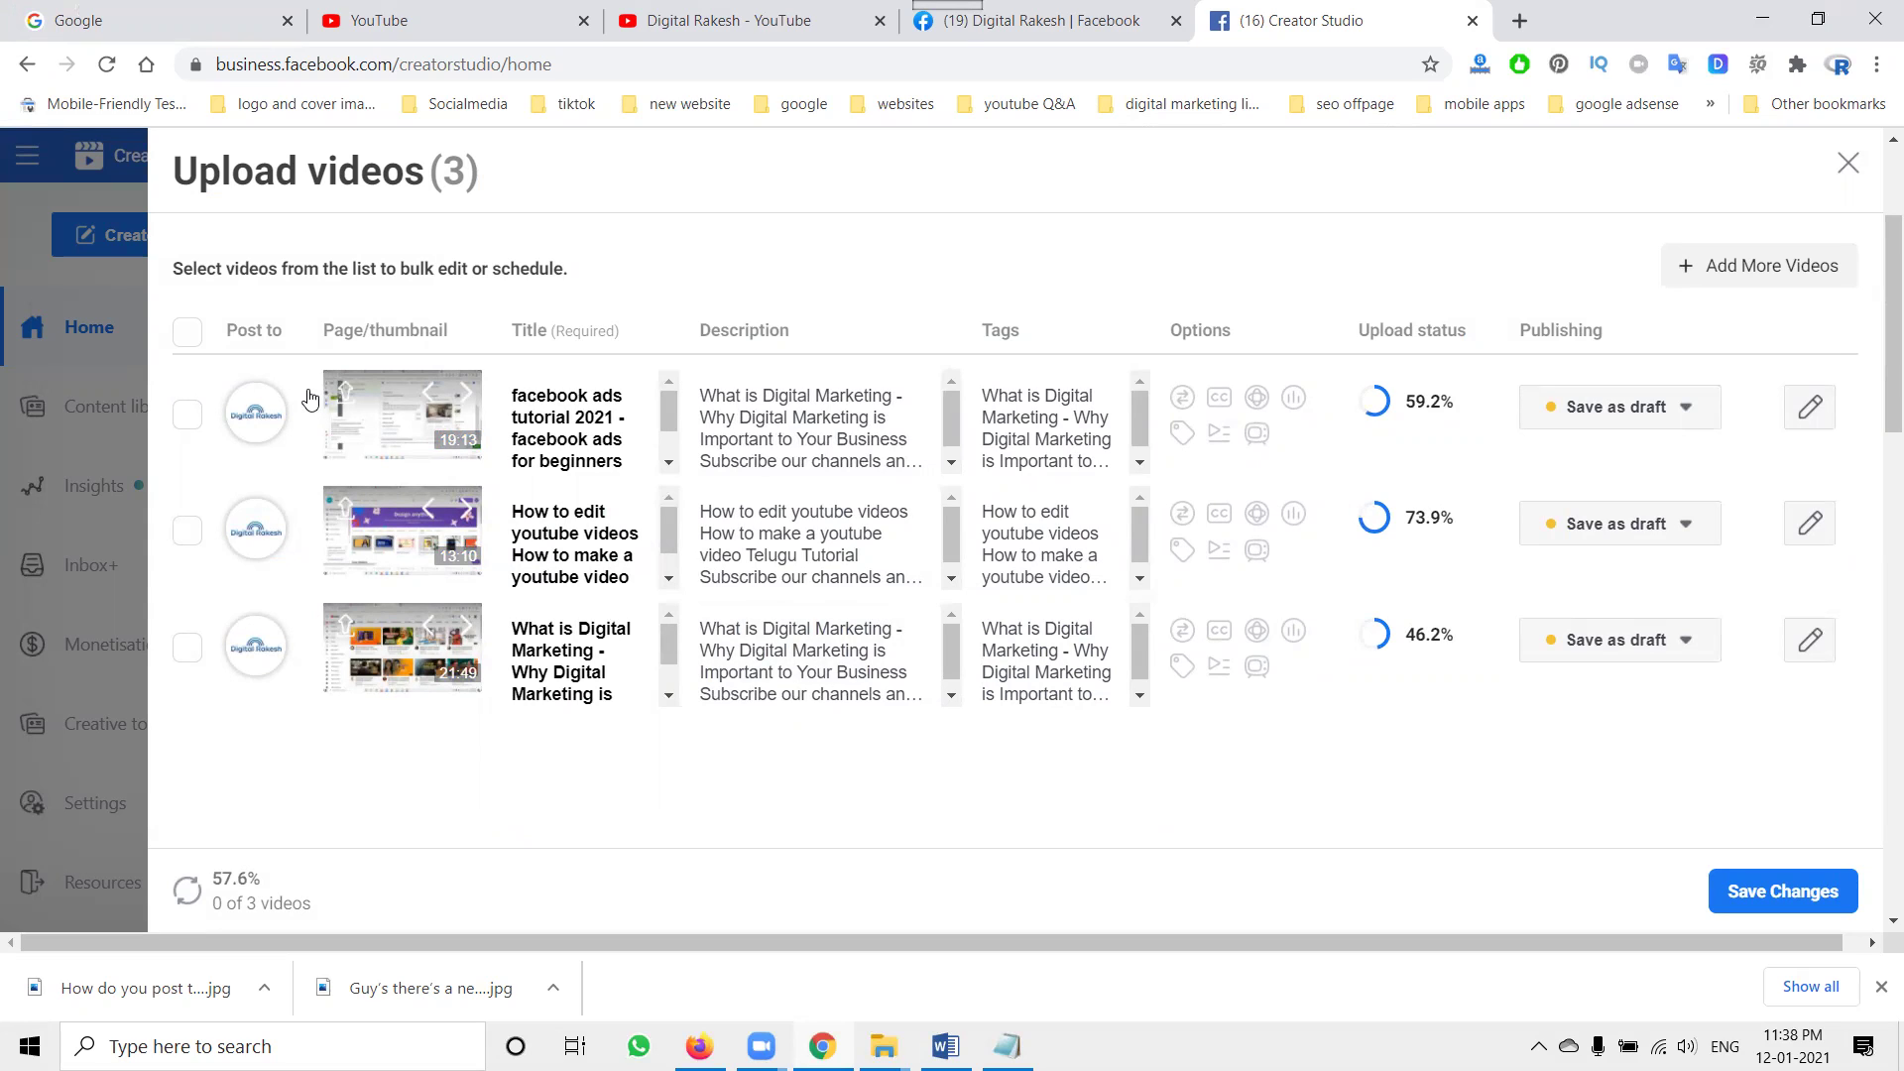
# Give the first video the custom thumbnail "facebook ads tutorial 2021" from the digital rakesh > 2021 > january folder on drive E and save it
pyautogui.click(1287, 407)
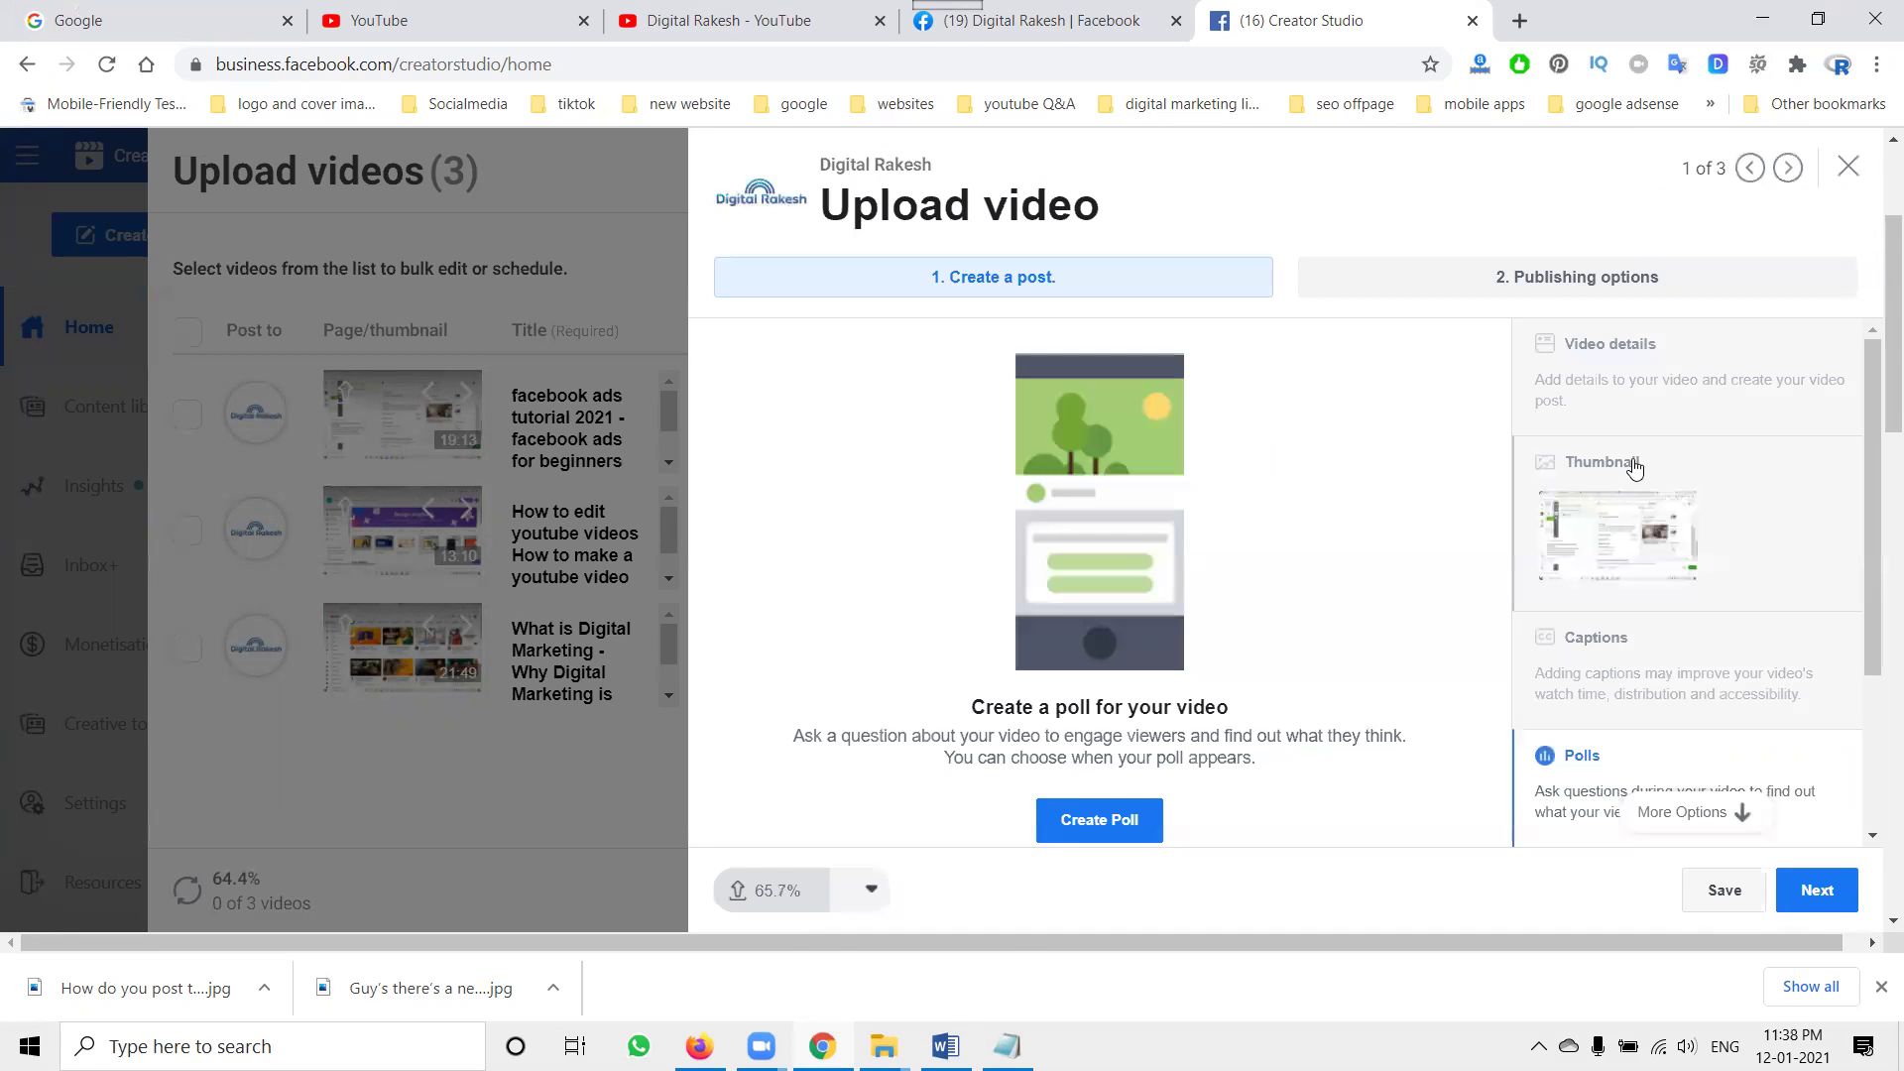
pyautogui.click(1650, 468)
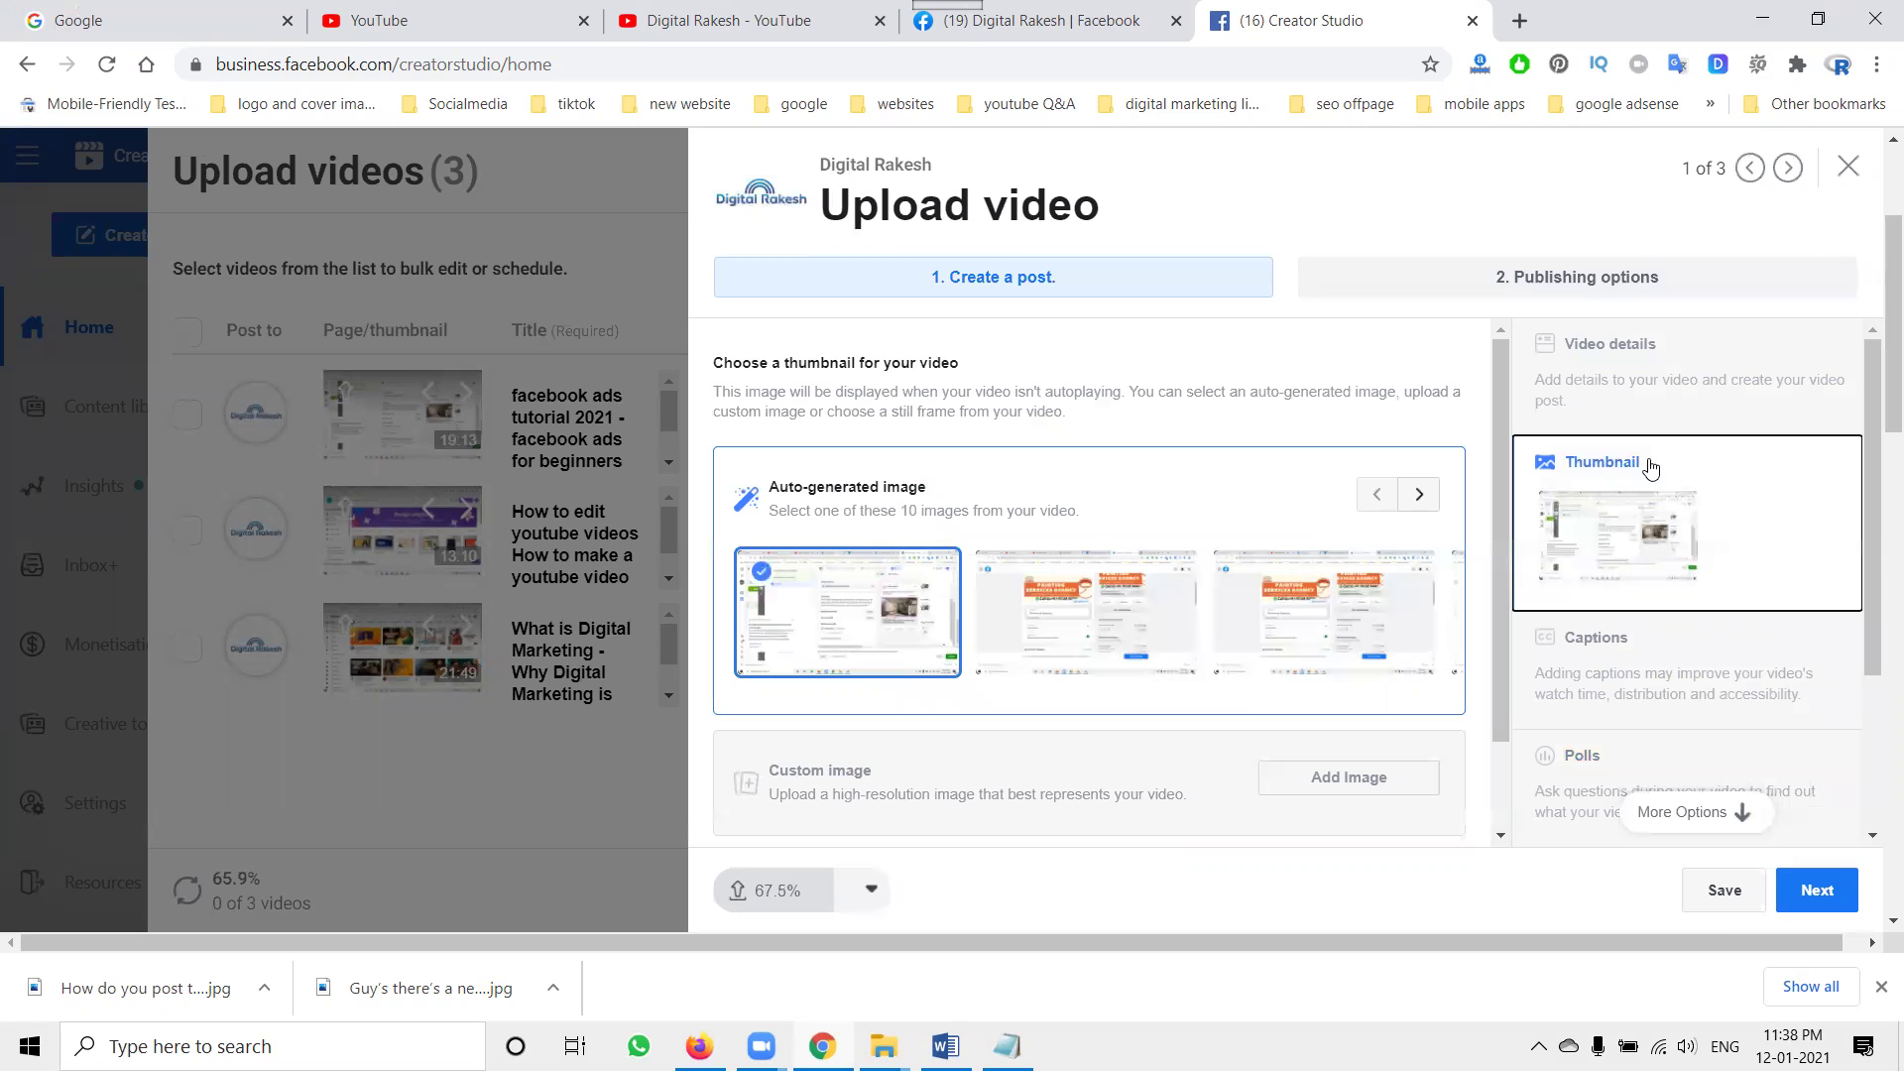
pyautogui.click(1329, 779)
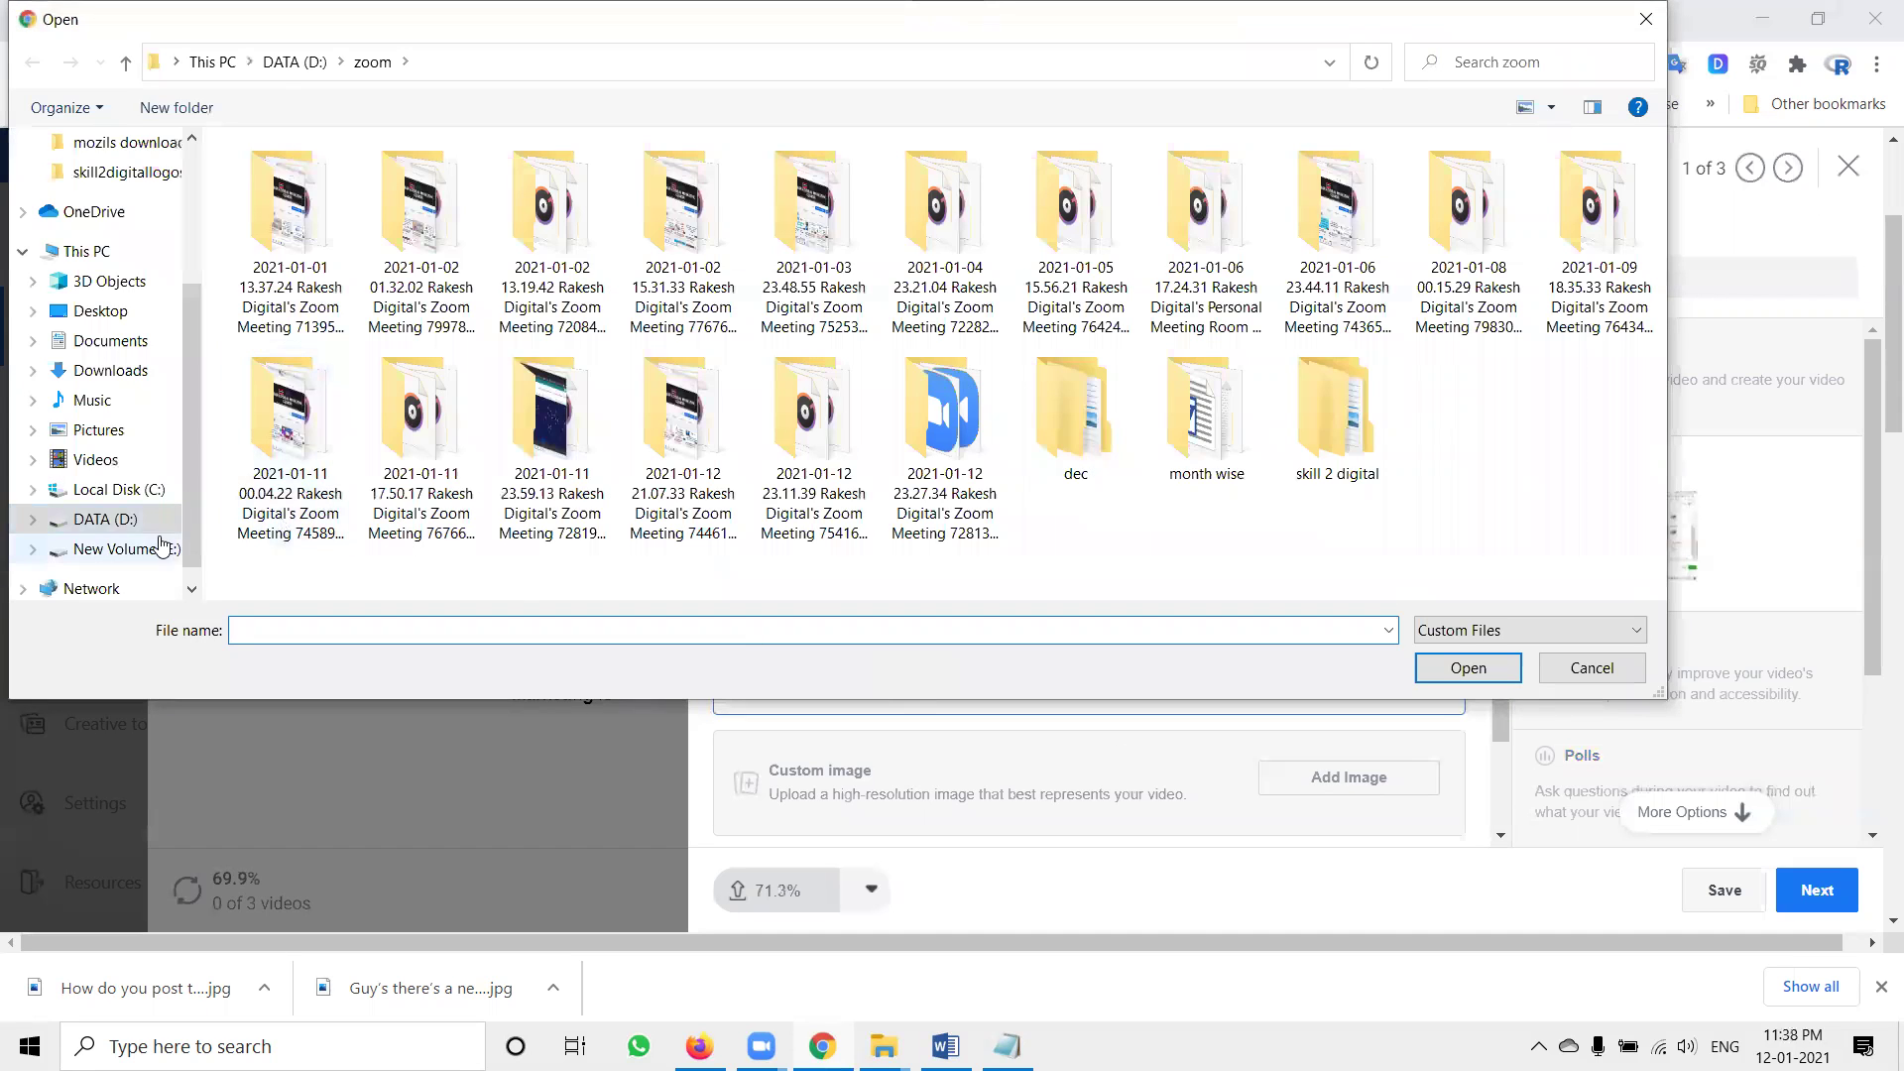
pyautogui.click(154, 549)
pyautogui.doubleClick(432, 208)
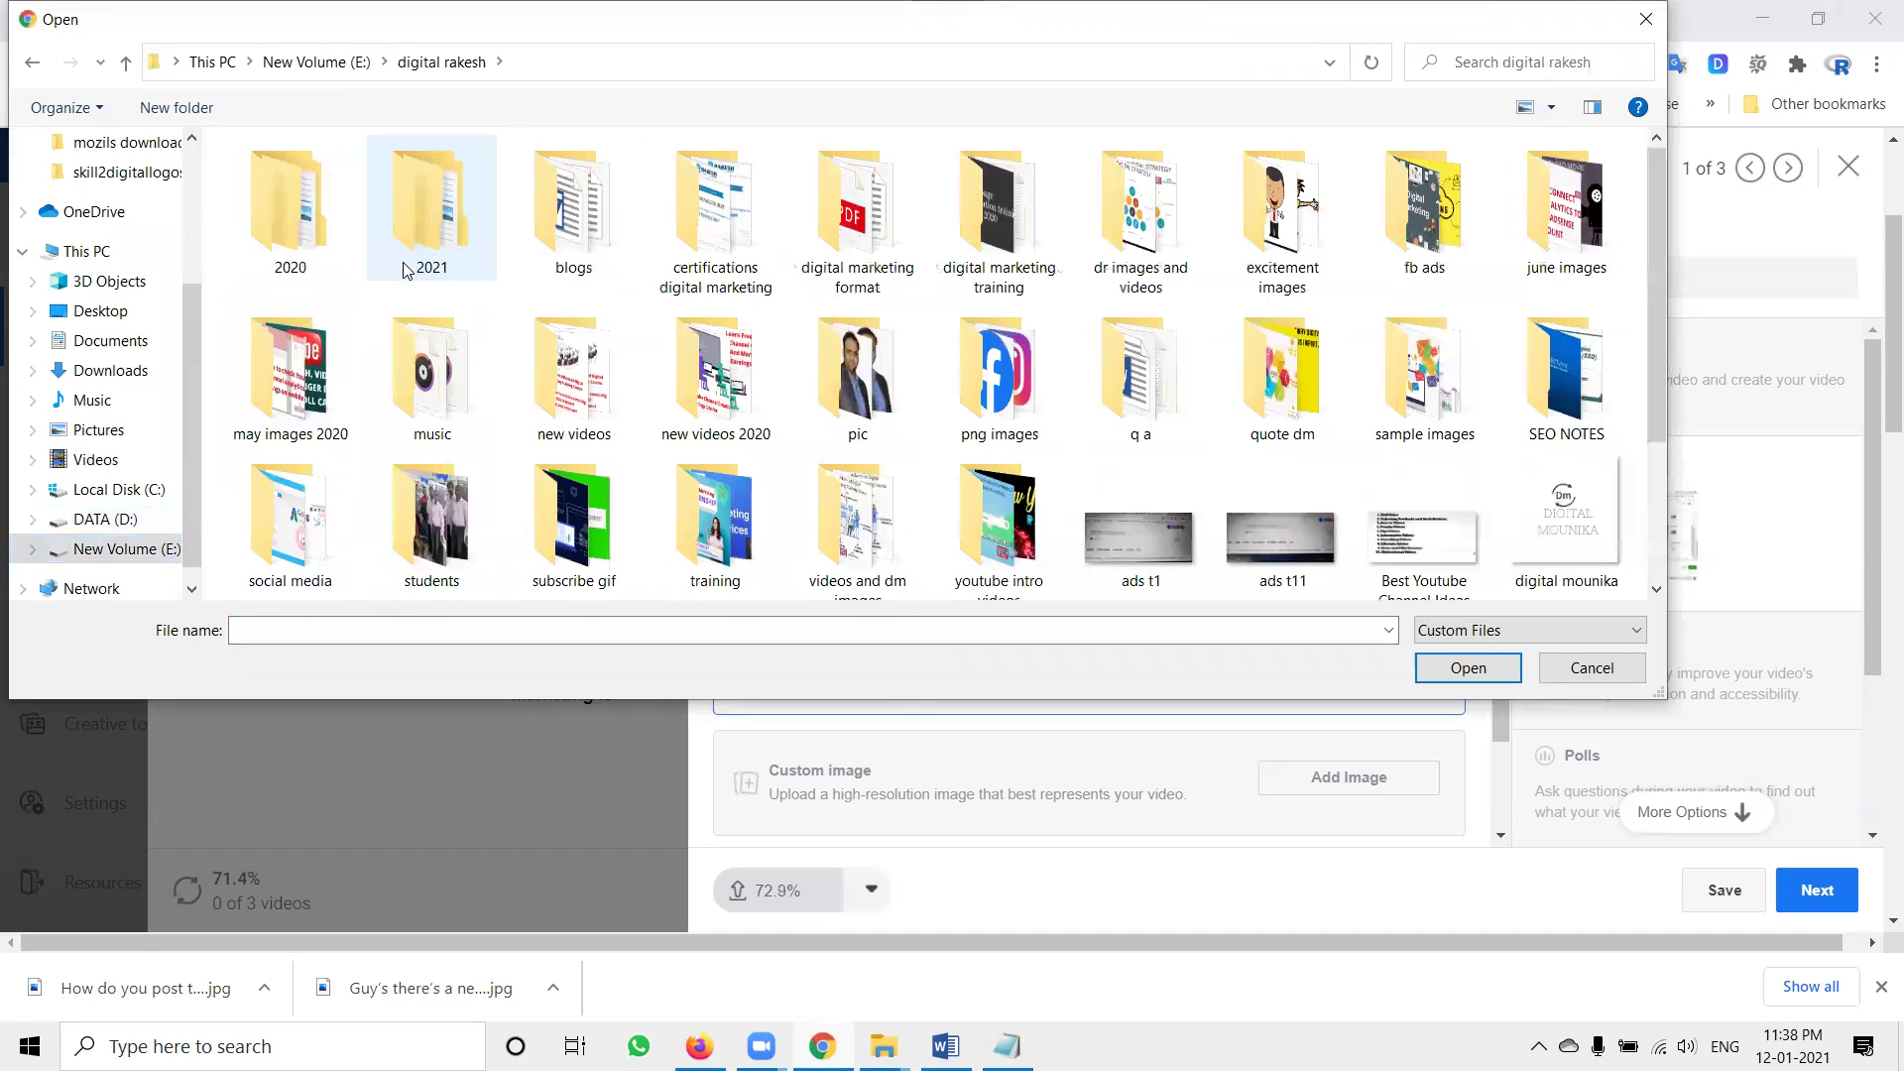
pyautogui.doubleClick(431, 208)
pyautogui.doubleClick(300, 235)
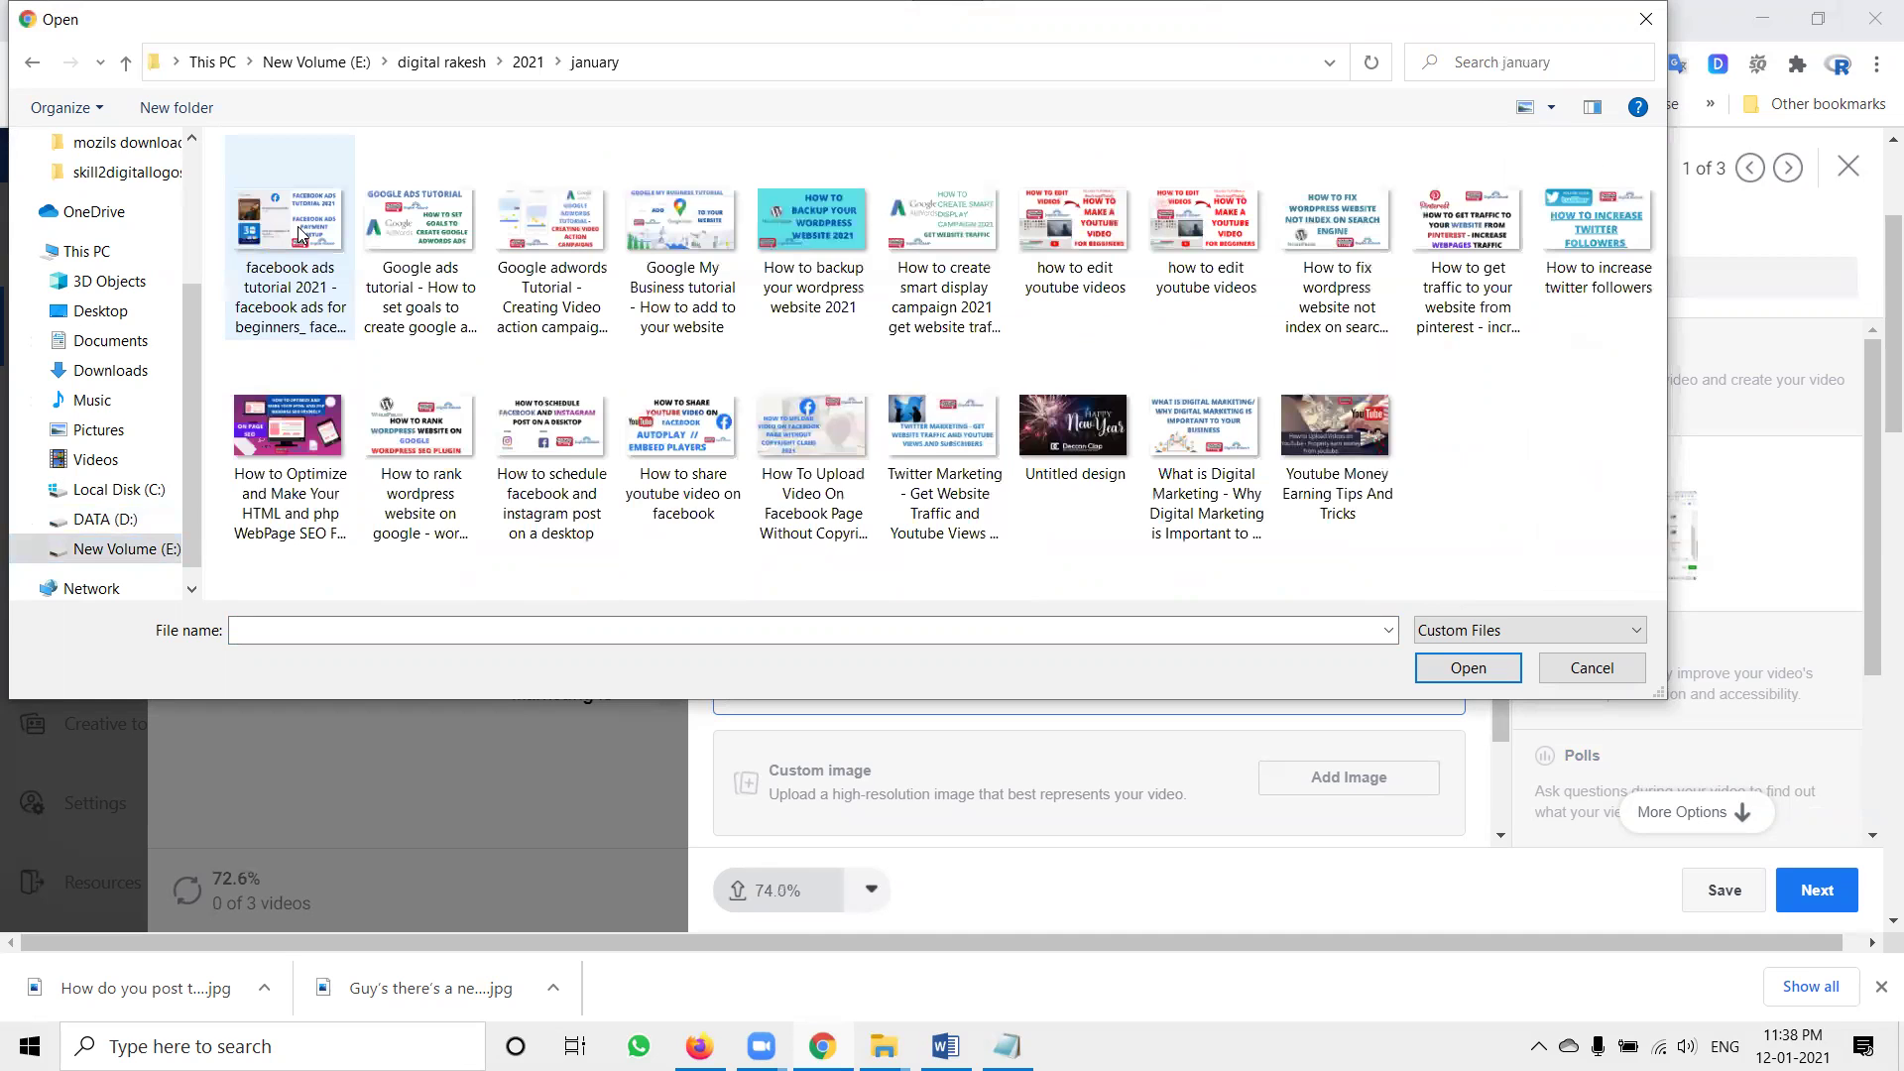
pyautogui.doubleClick(298, 230)
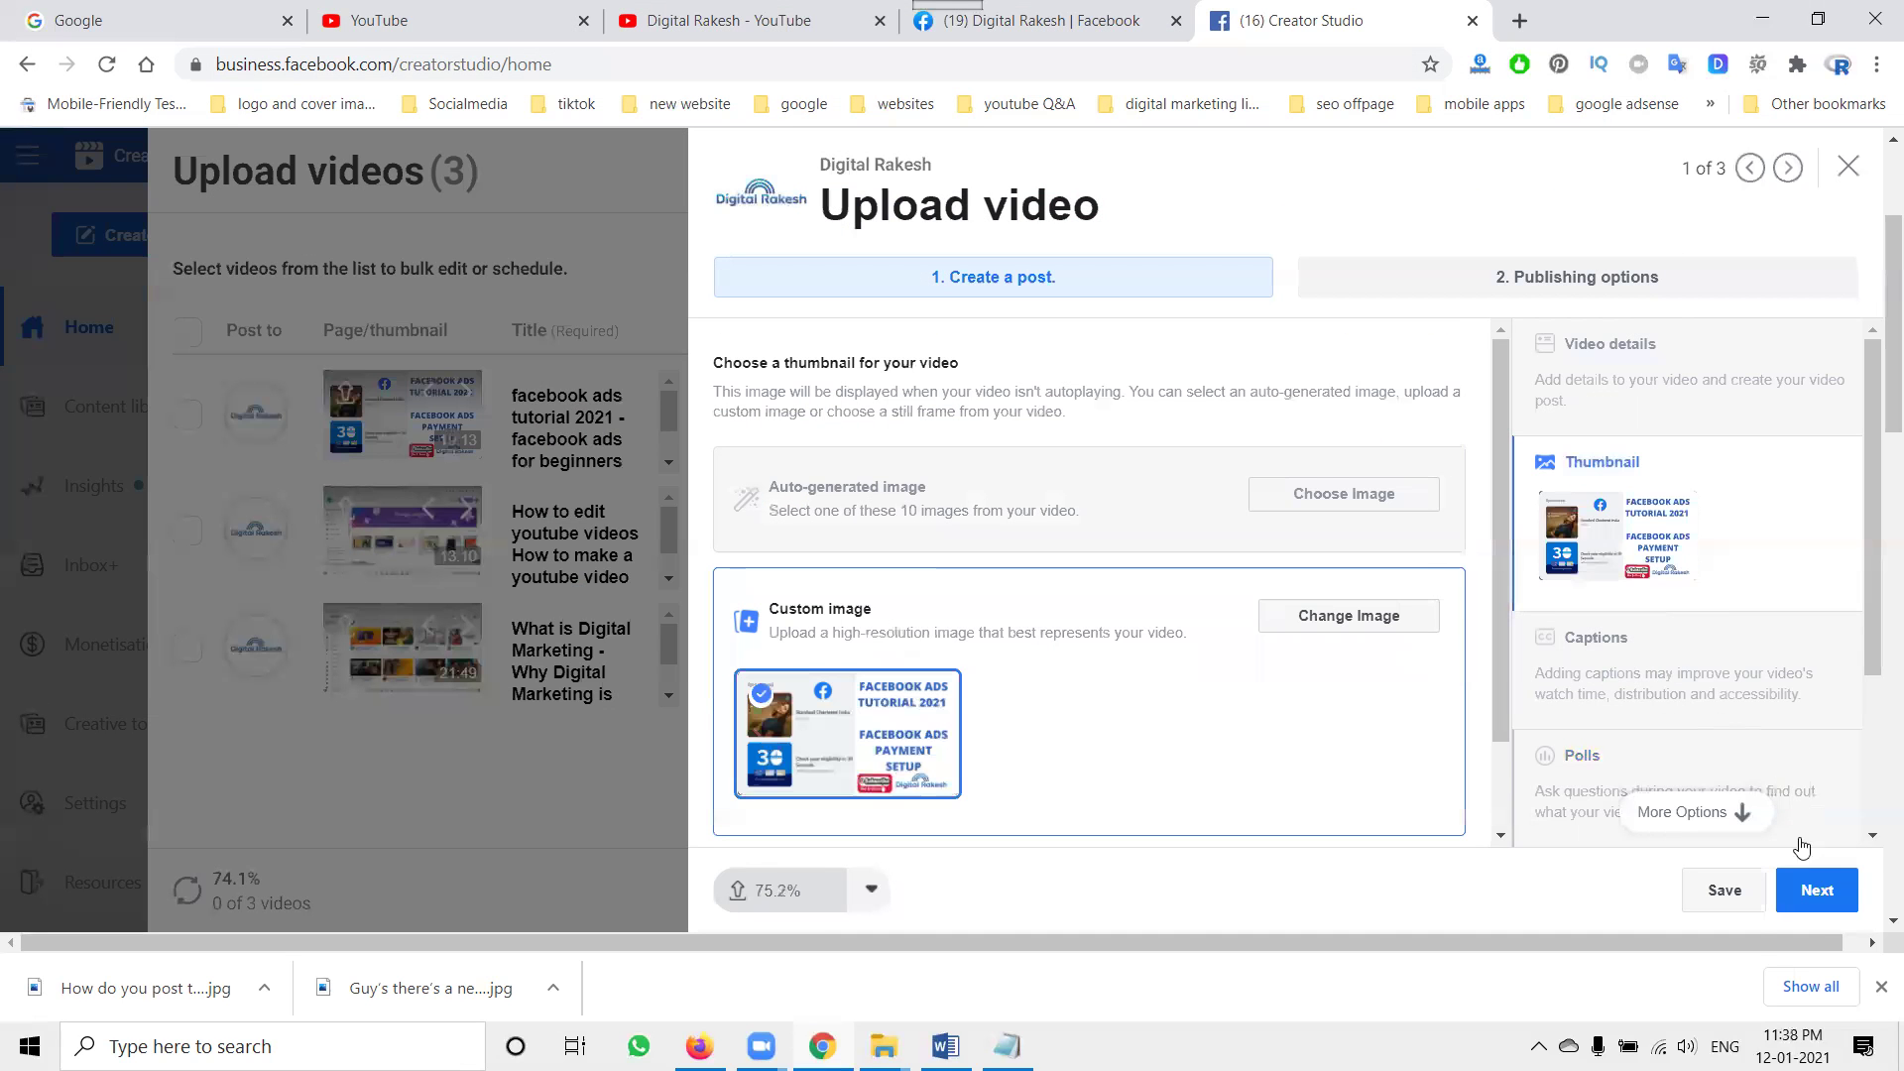
pyautogui.click(1725, 891)
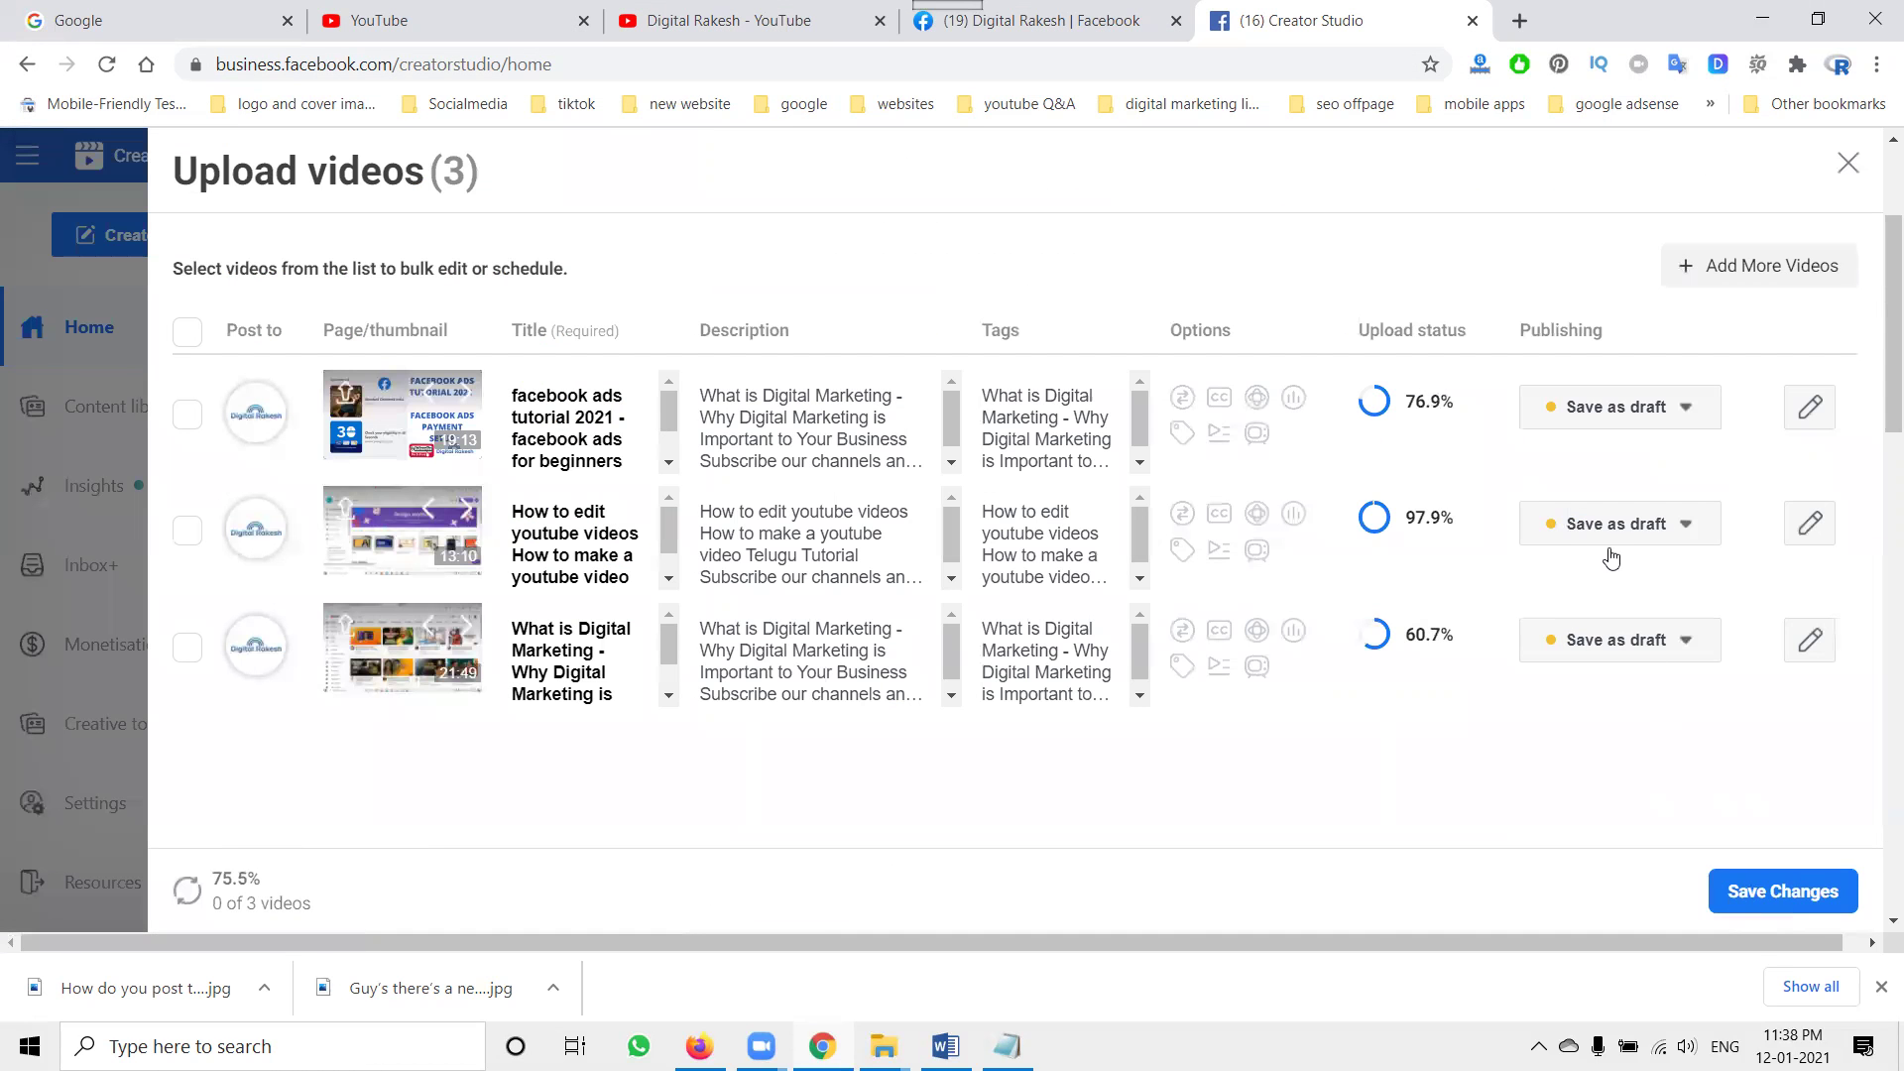
# Give the second video the custom thumbnail "how to edit youtube videos" from the january folder and save it
pyautogui.click(1259, 518)
pyautogui.click(1594, 474)
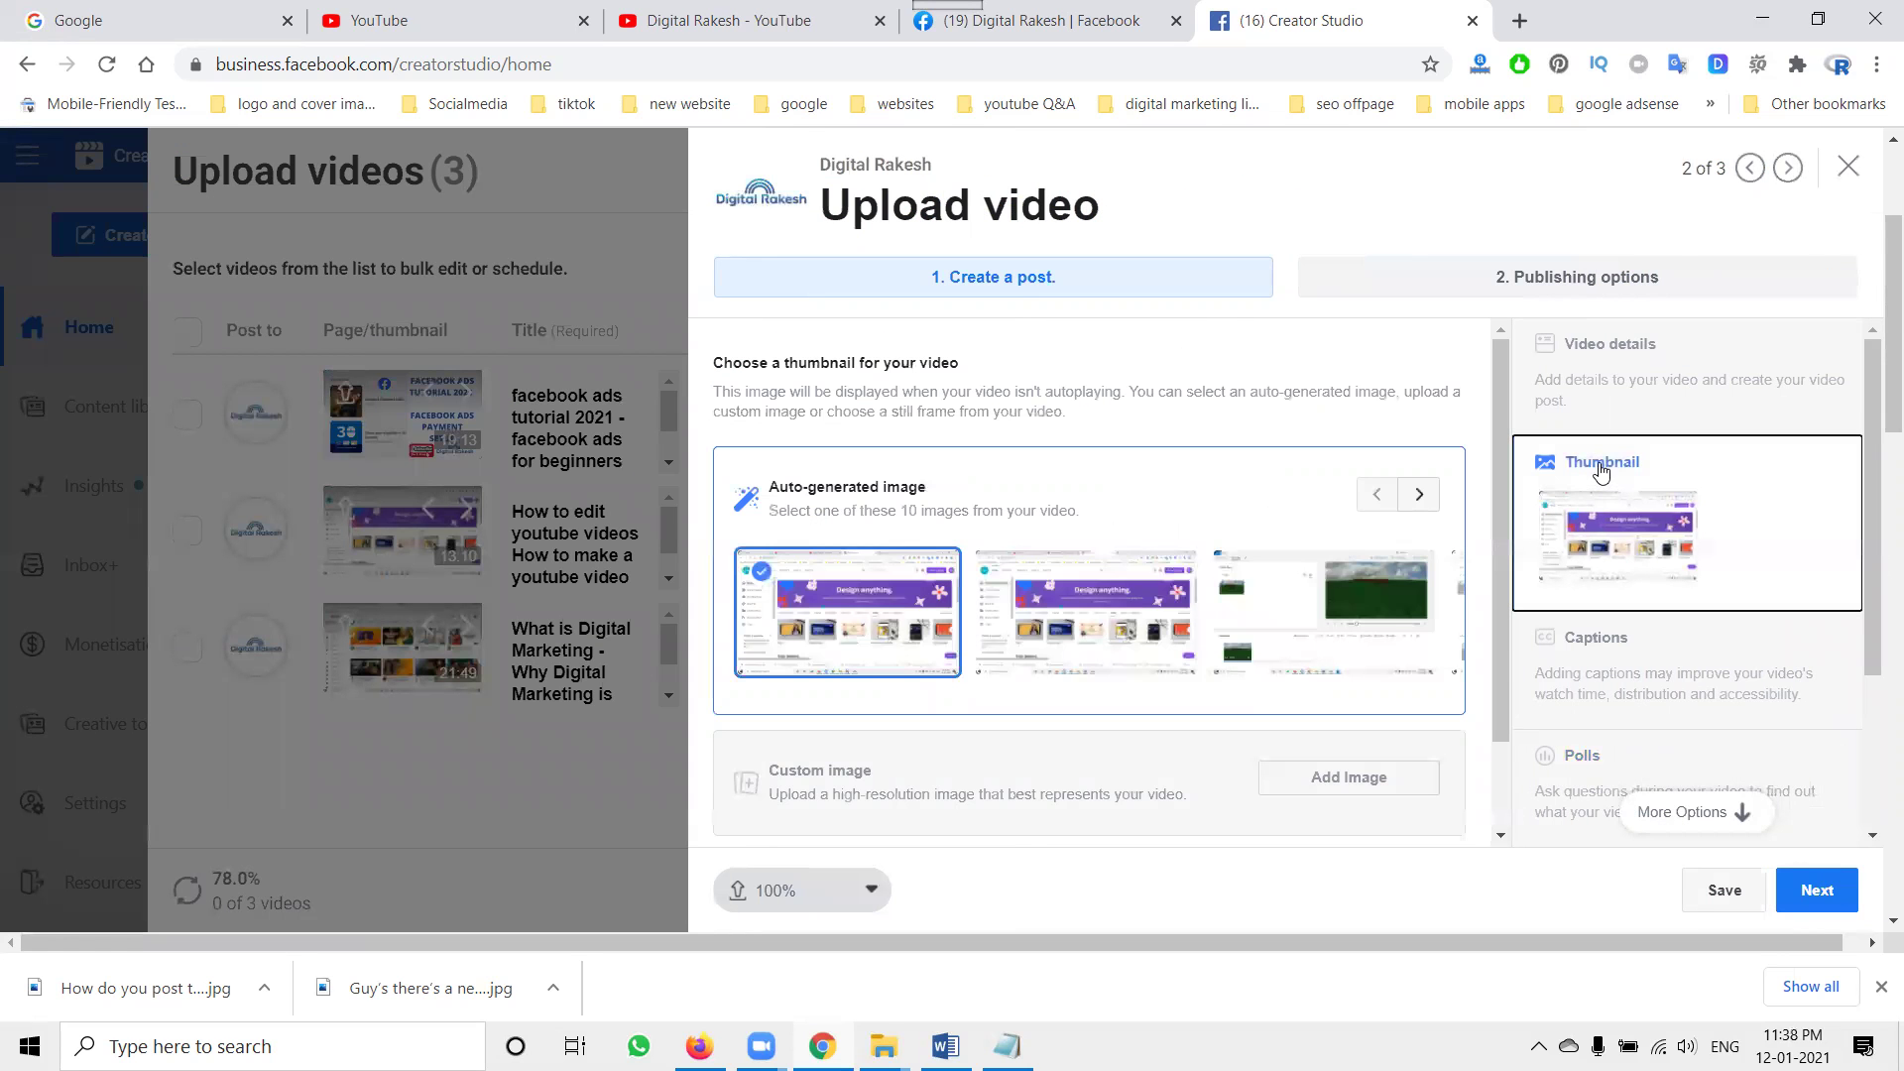
pyautogui.click(1341, 777)
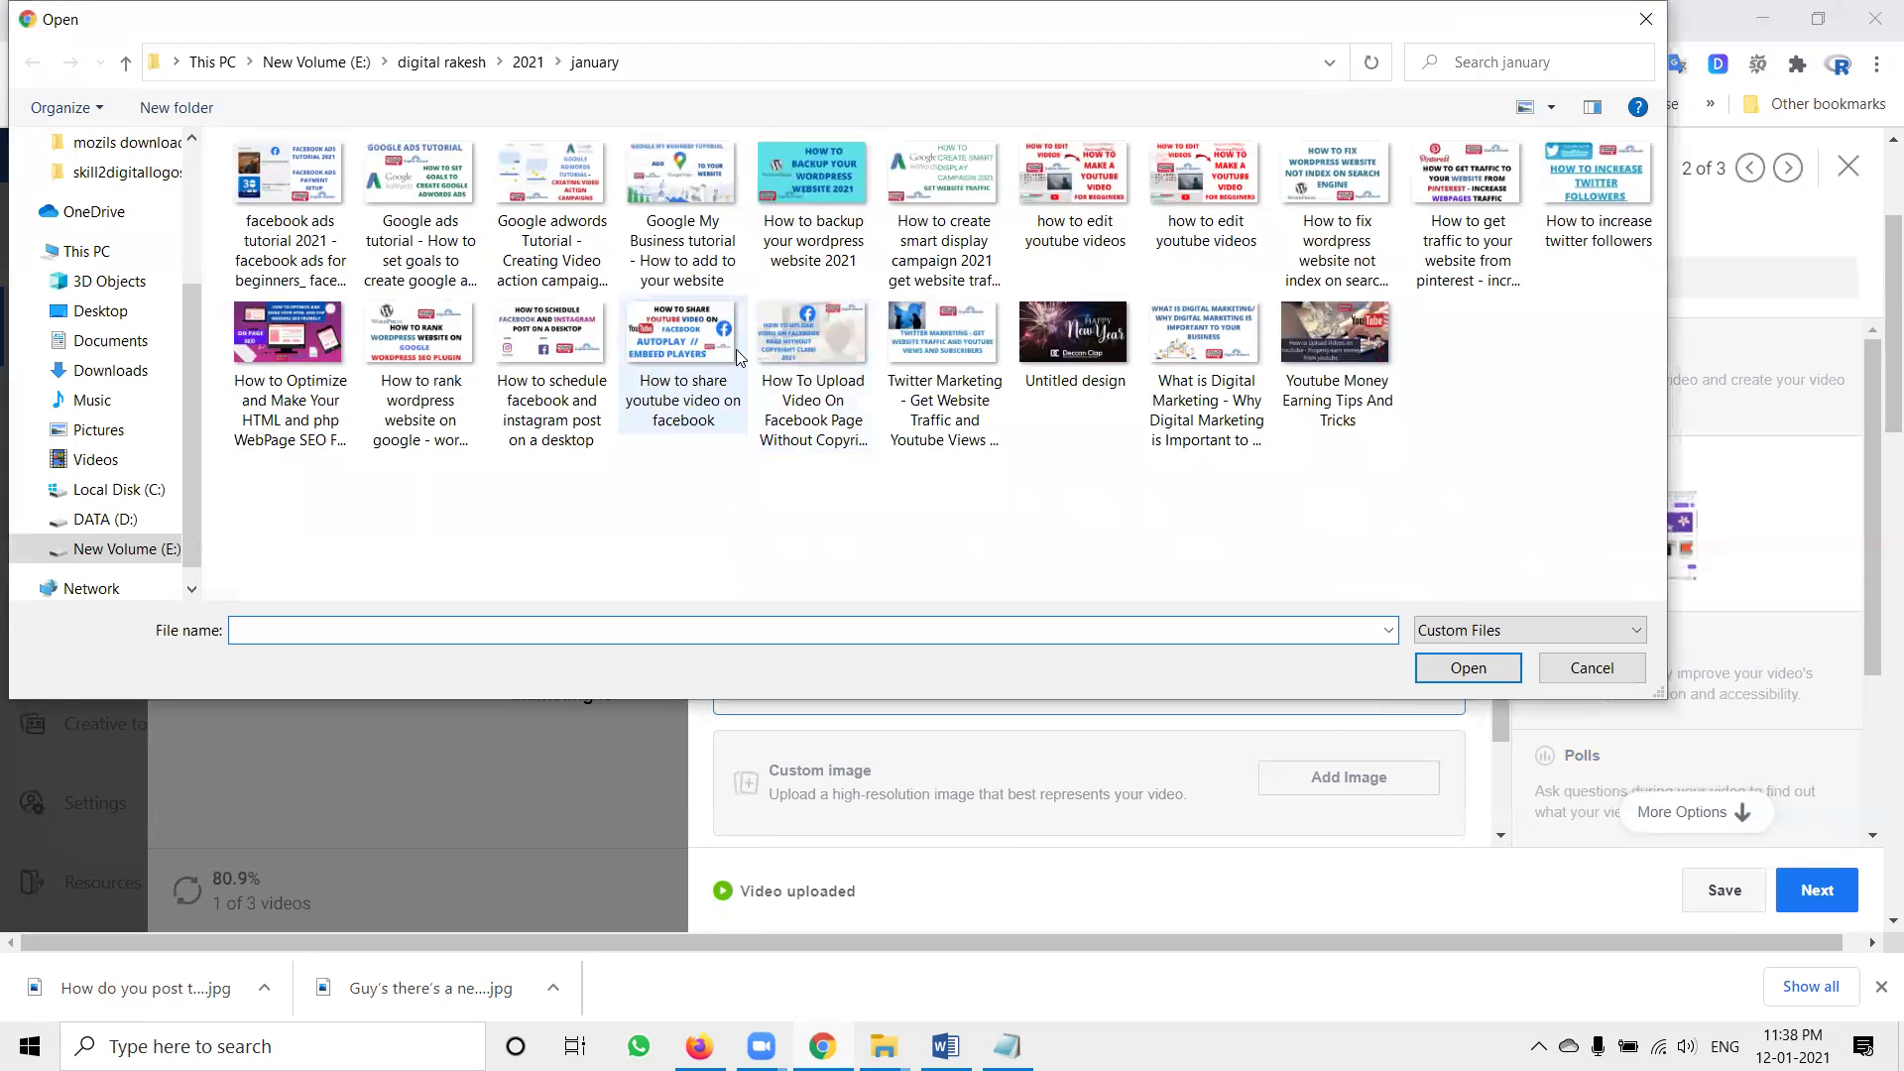
pyautogui.doubleClick(1073, 223)
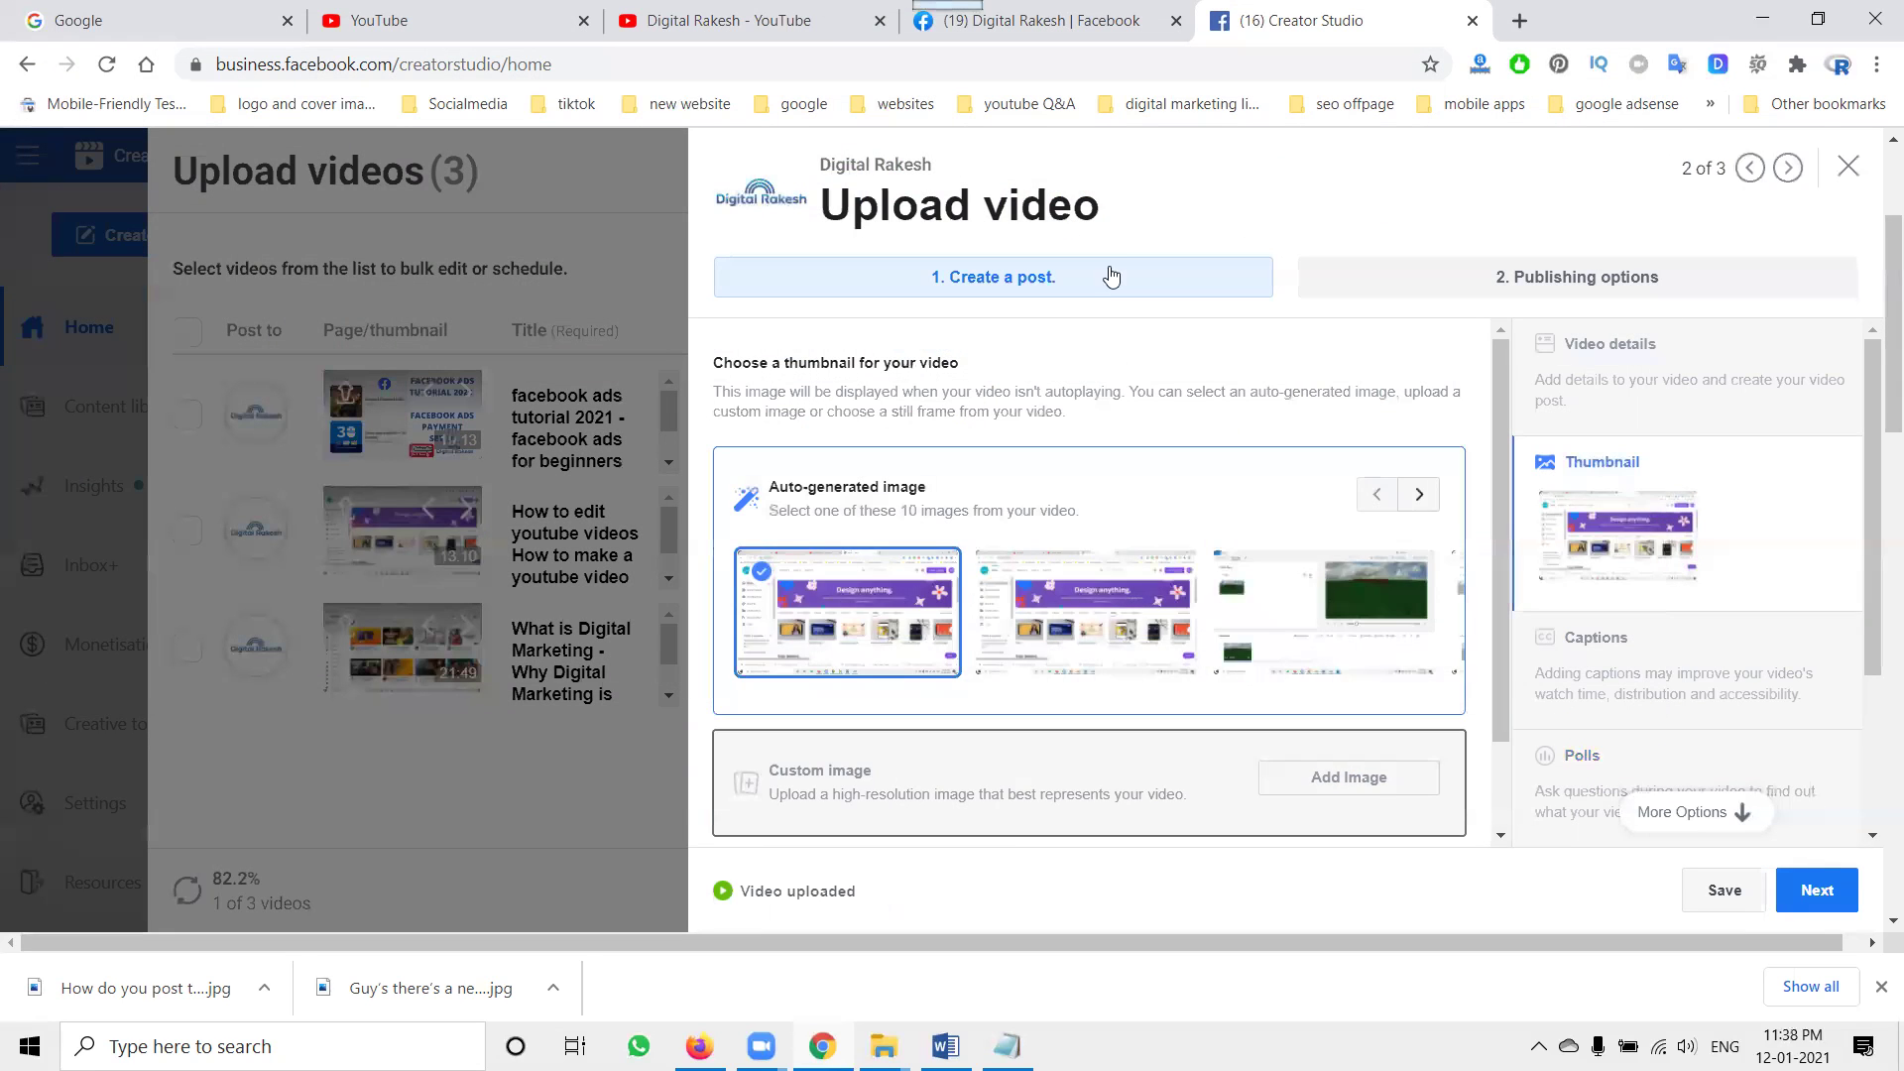
pyautogui.click(1712, 888)
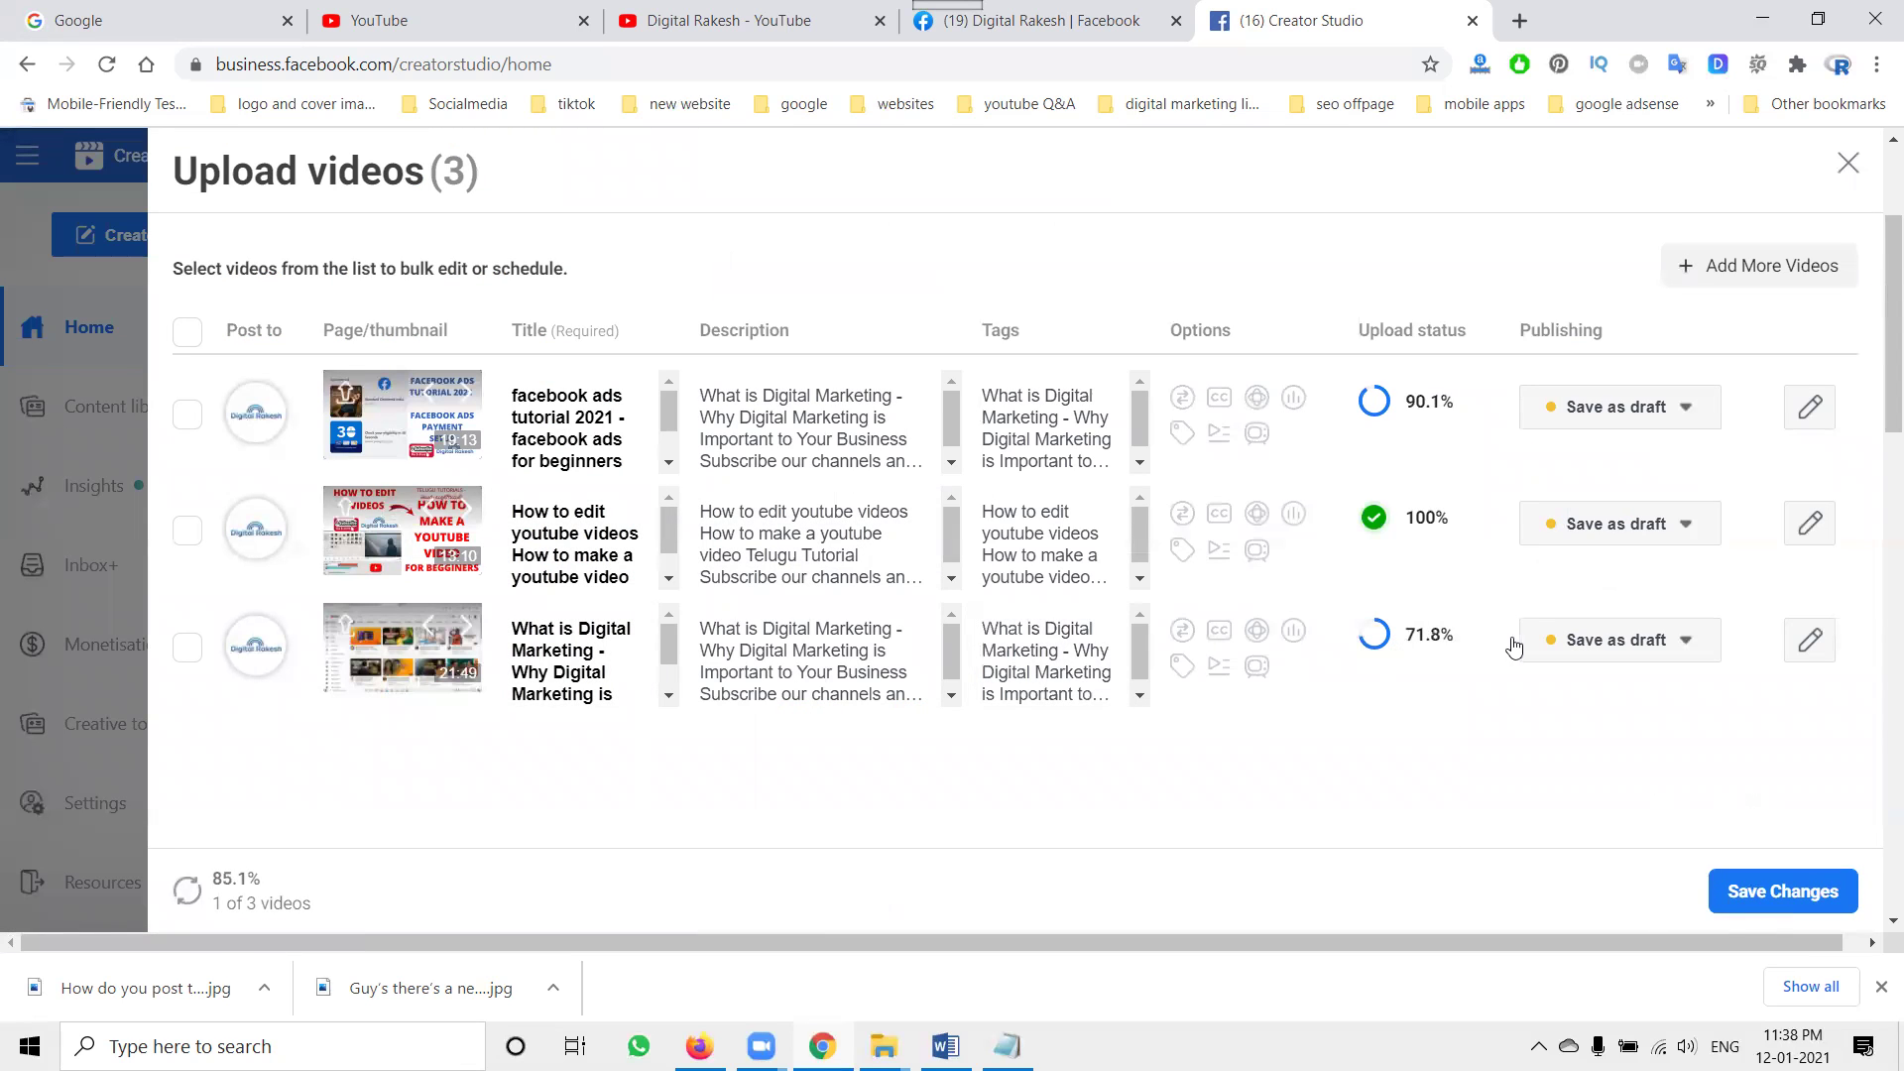
# Give the third video the custom thumbnail "What is Digital Marketing - Why Digital Marketing is Important to" from the january folder and save it
pyautogui.click(1291, 632)
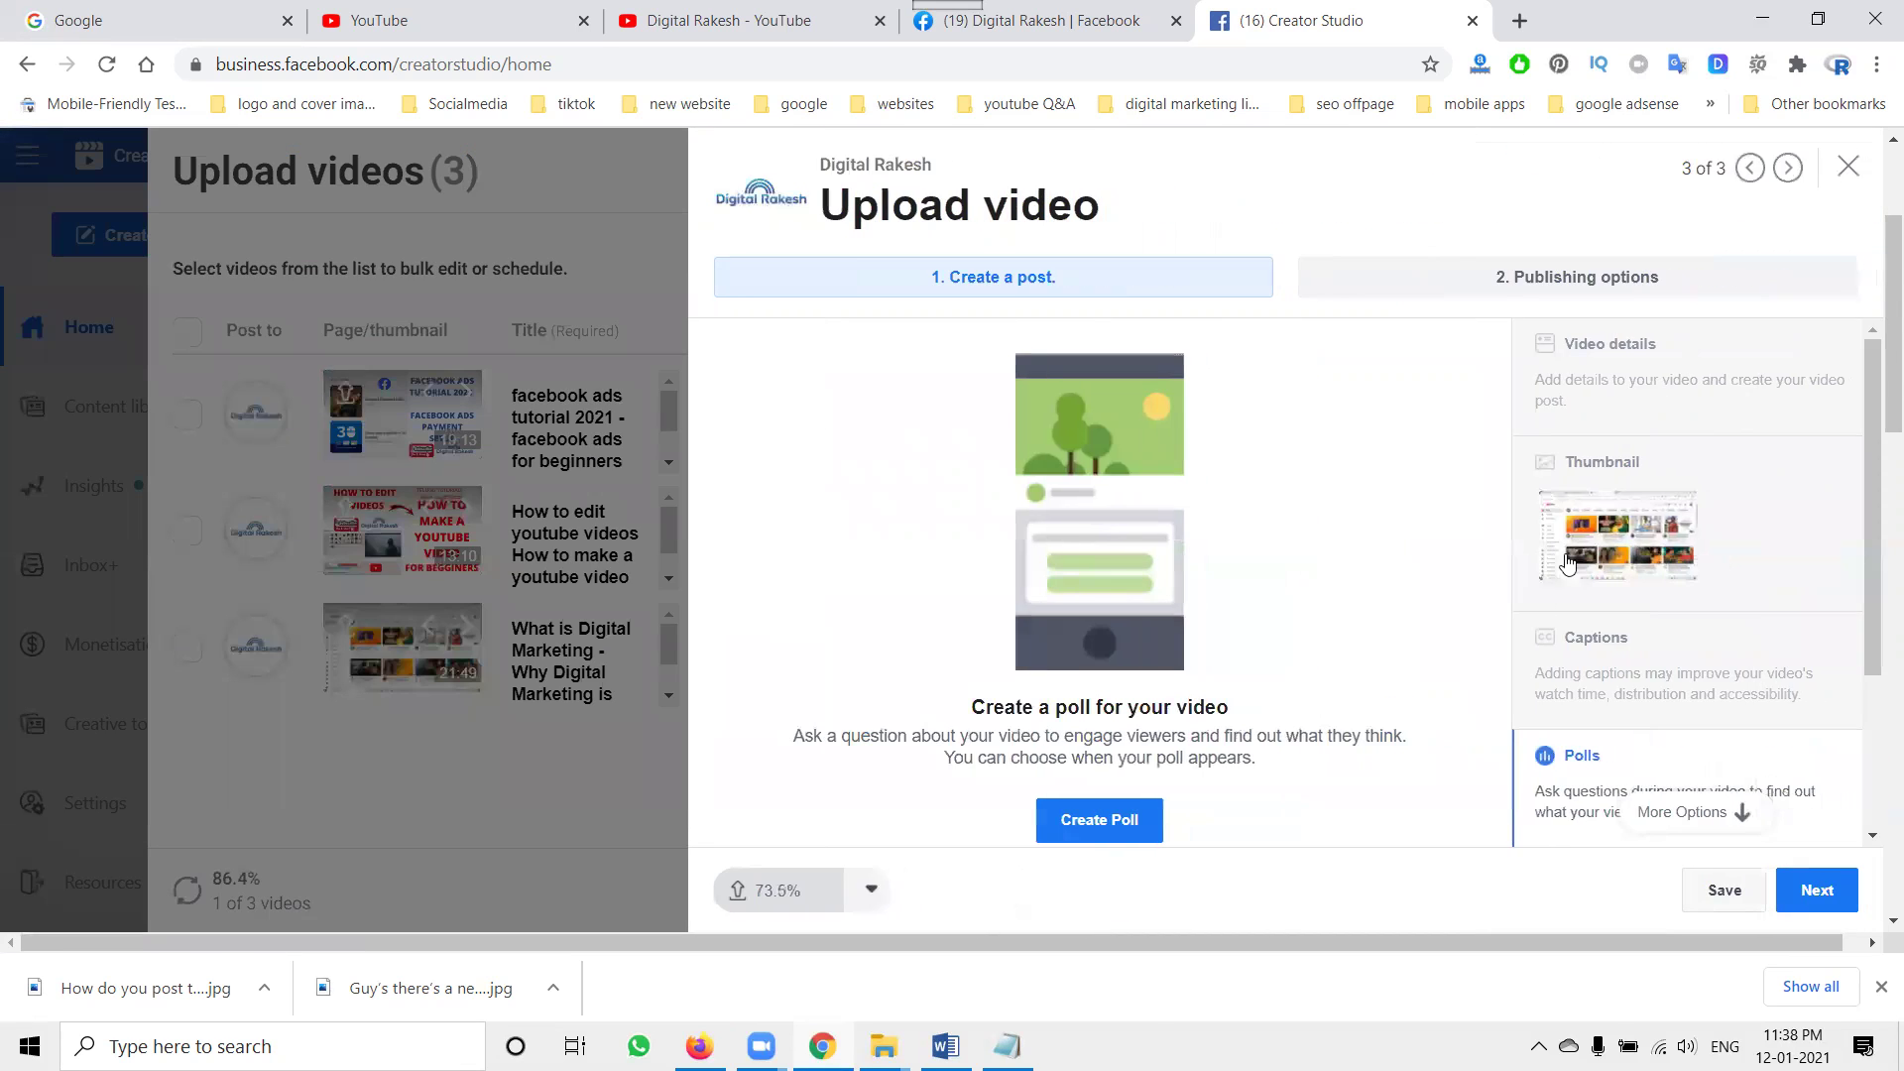
pyautogui.click(1611, 462)
pyautogui.click(1354, 777)
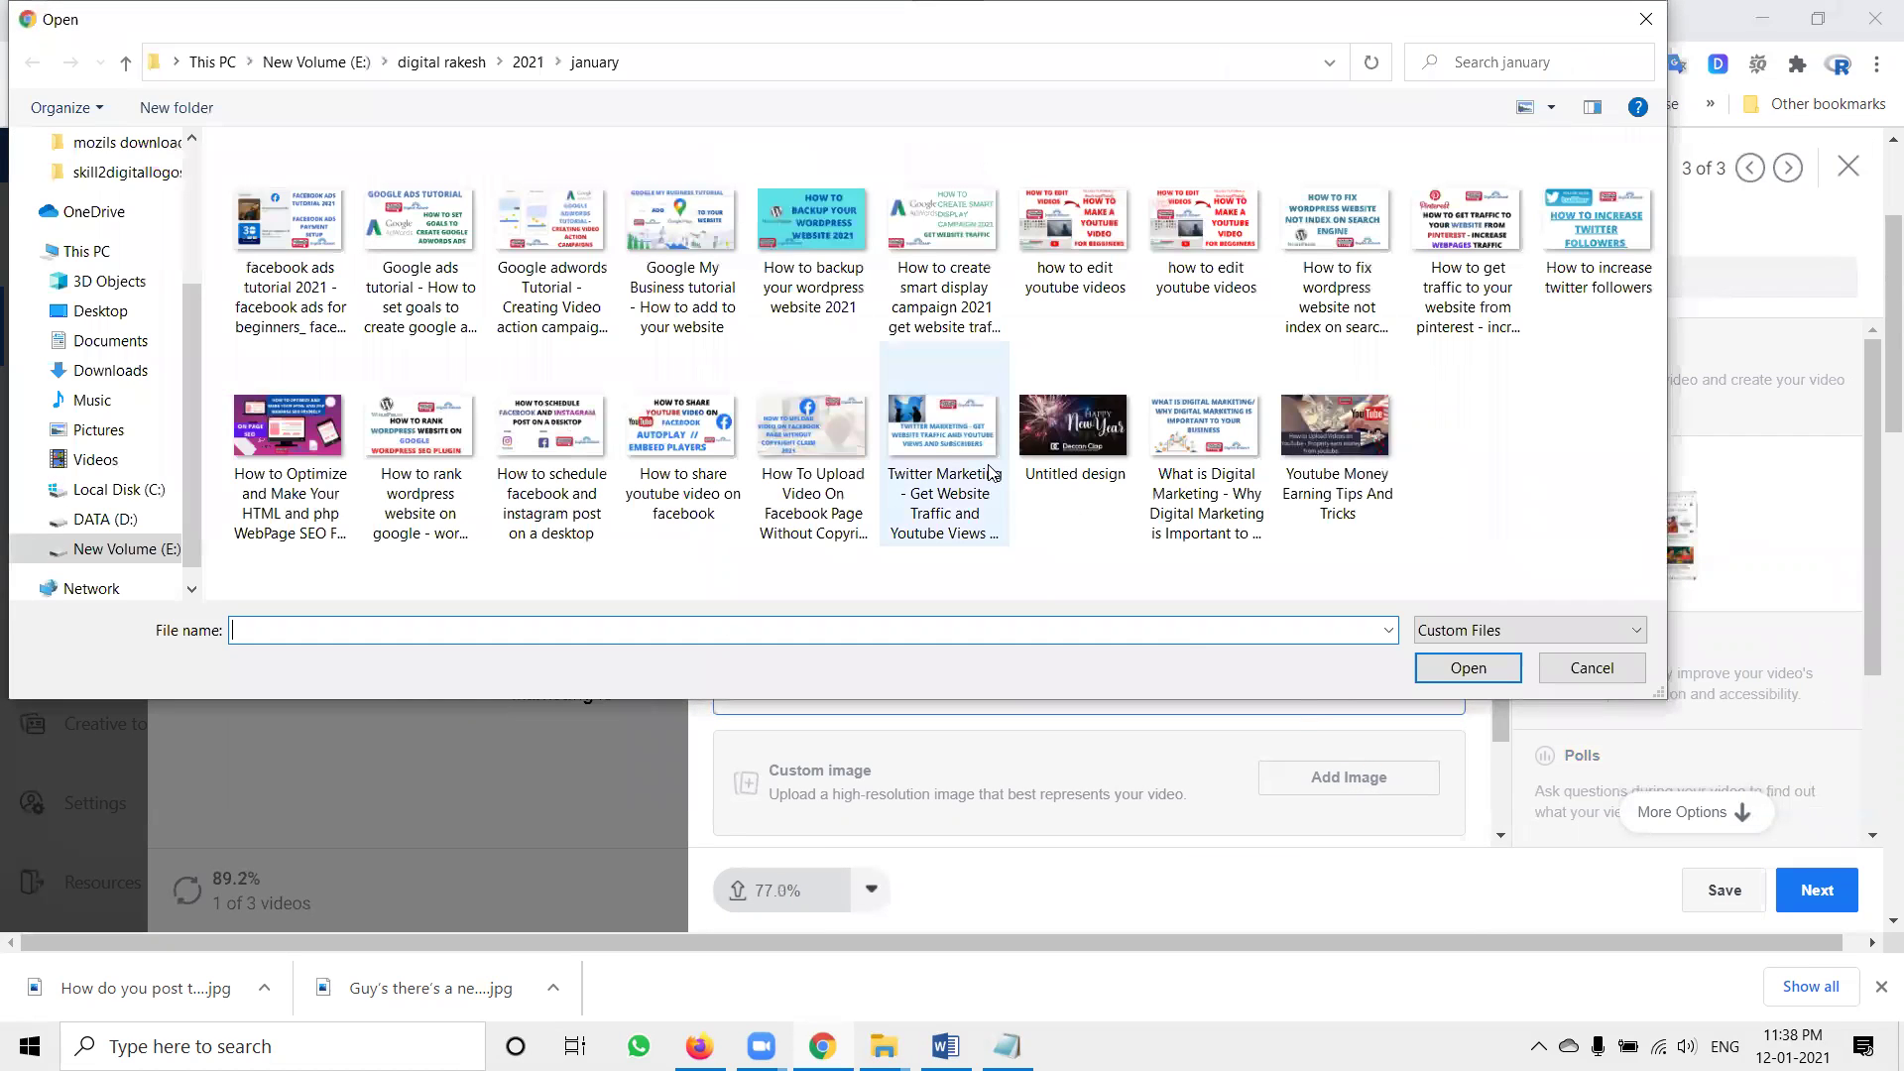
pyautogui.doubleClick(1202, 496)
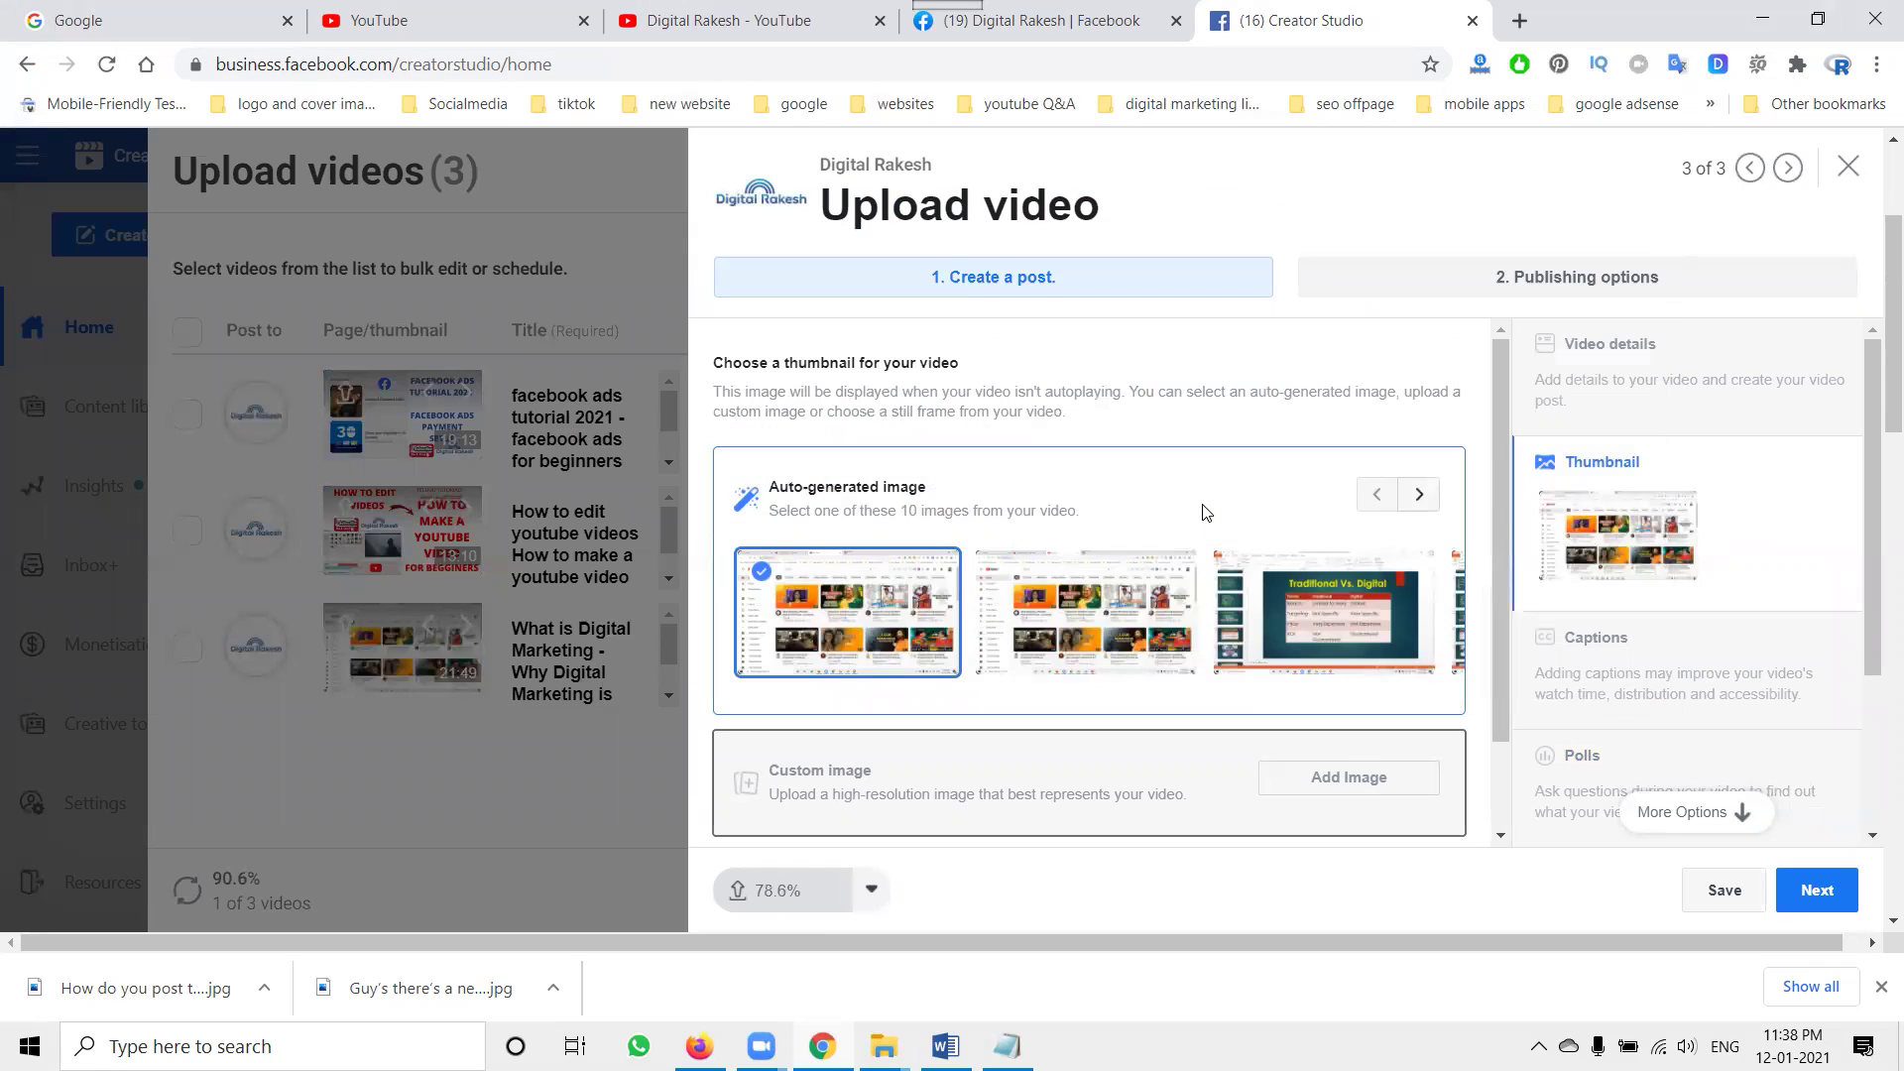
pyautogui.click(1730, 889)
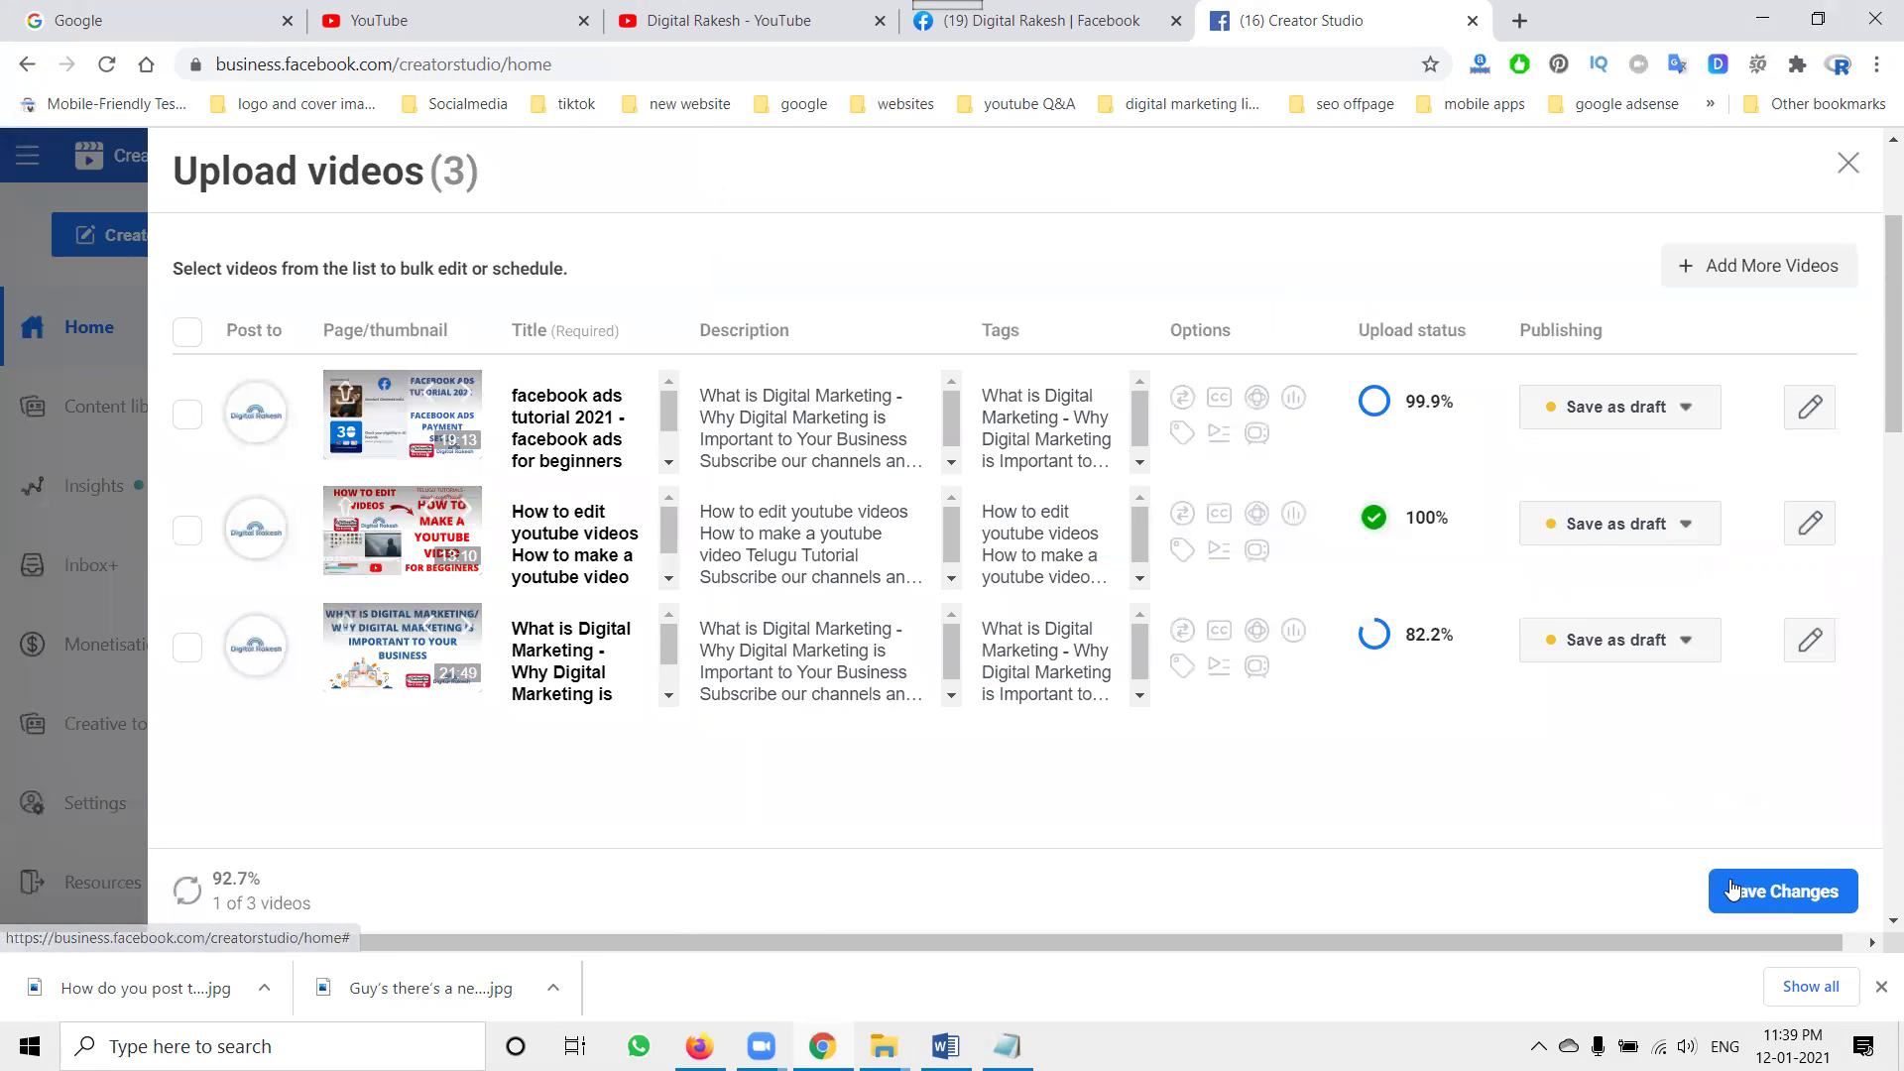
# Set the first video's publishing option to Publish now
pyautogui.click(1579, 415)
pyautogui.click(1414, 462)
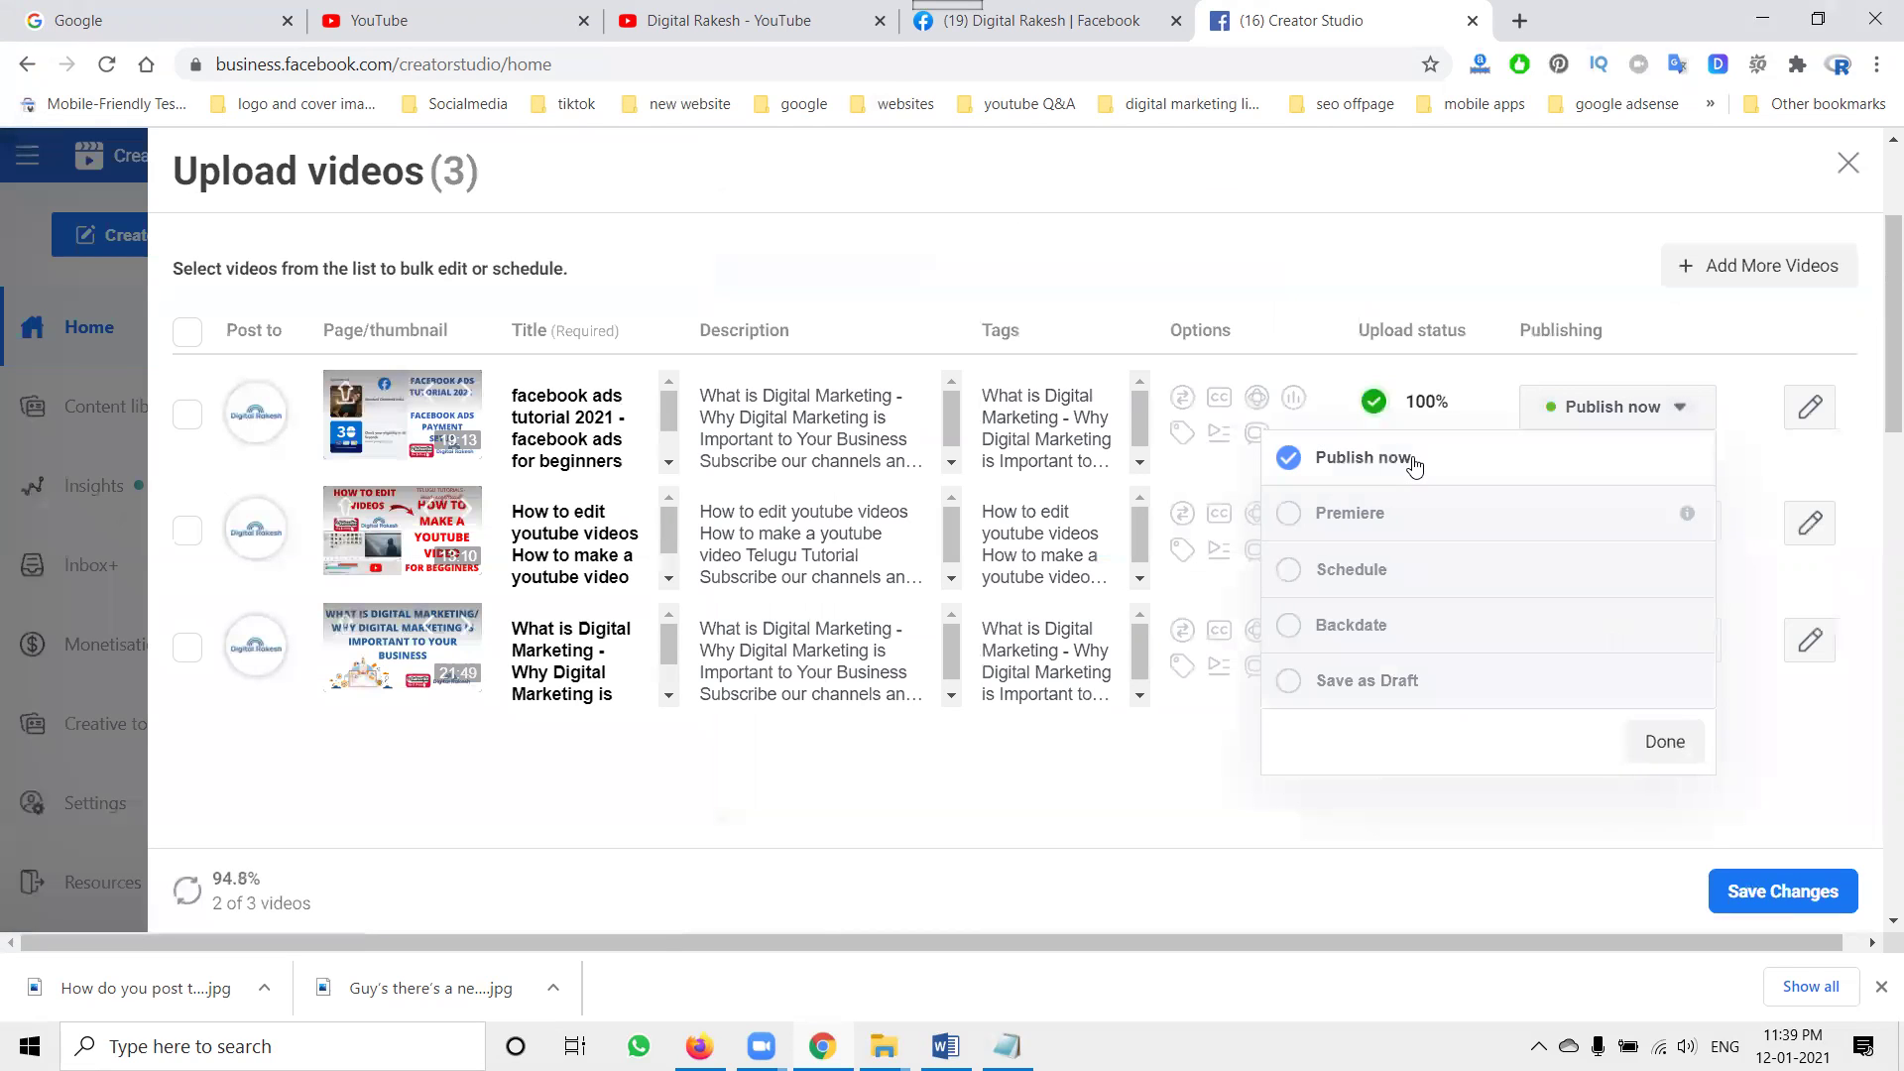
pyautogui.click(1585, 270)
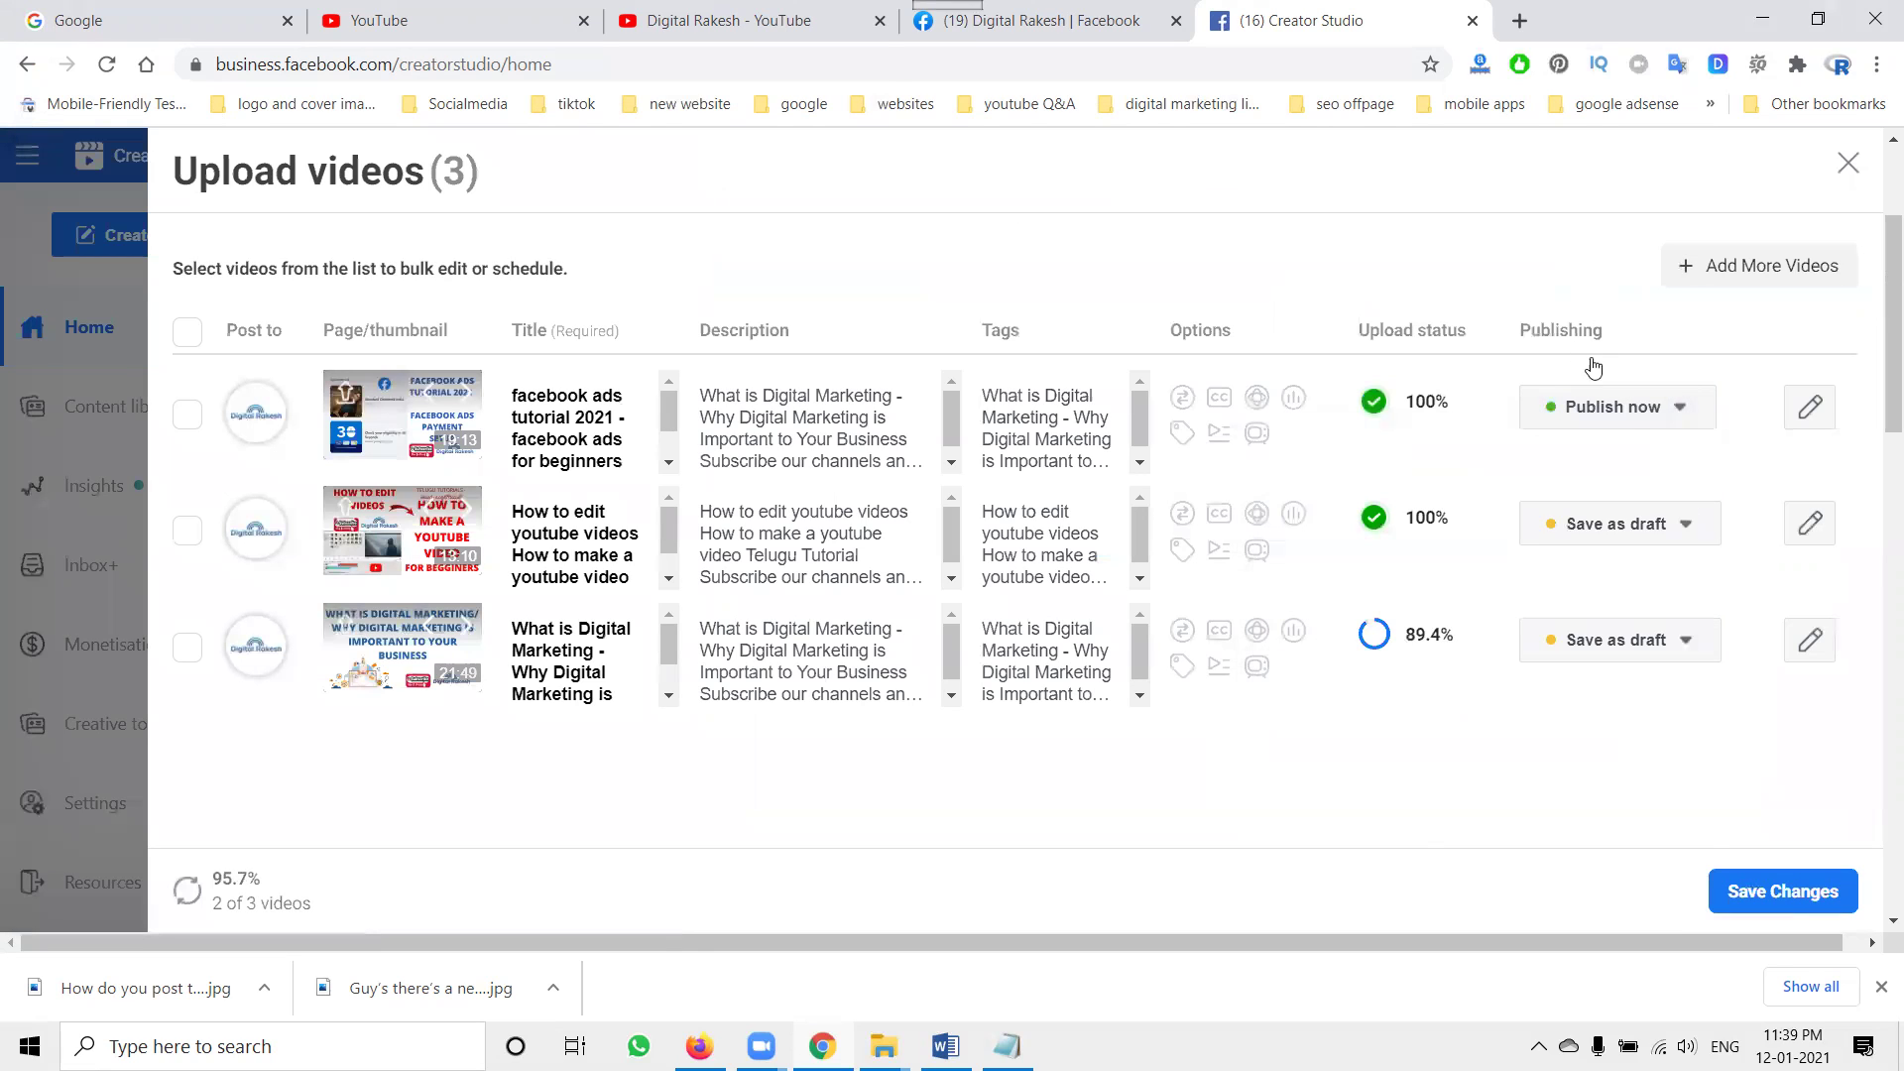
# Set the second video's publishing option to Premiere on 12/1/2021 at 23:58
pyautogui.click(1606, 526)
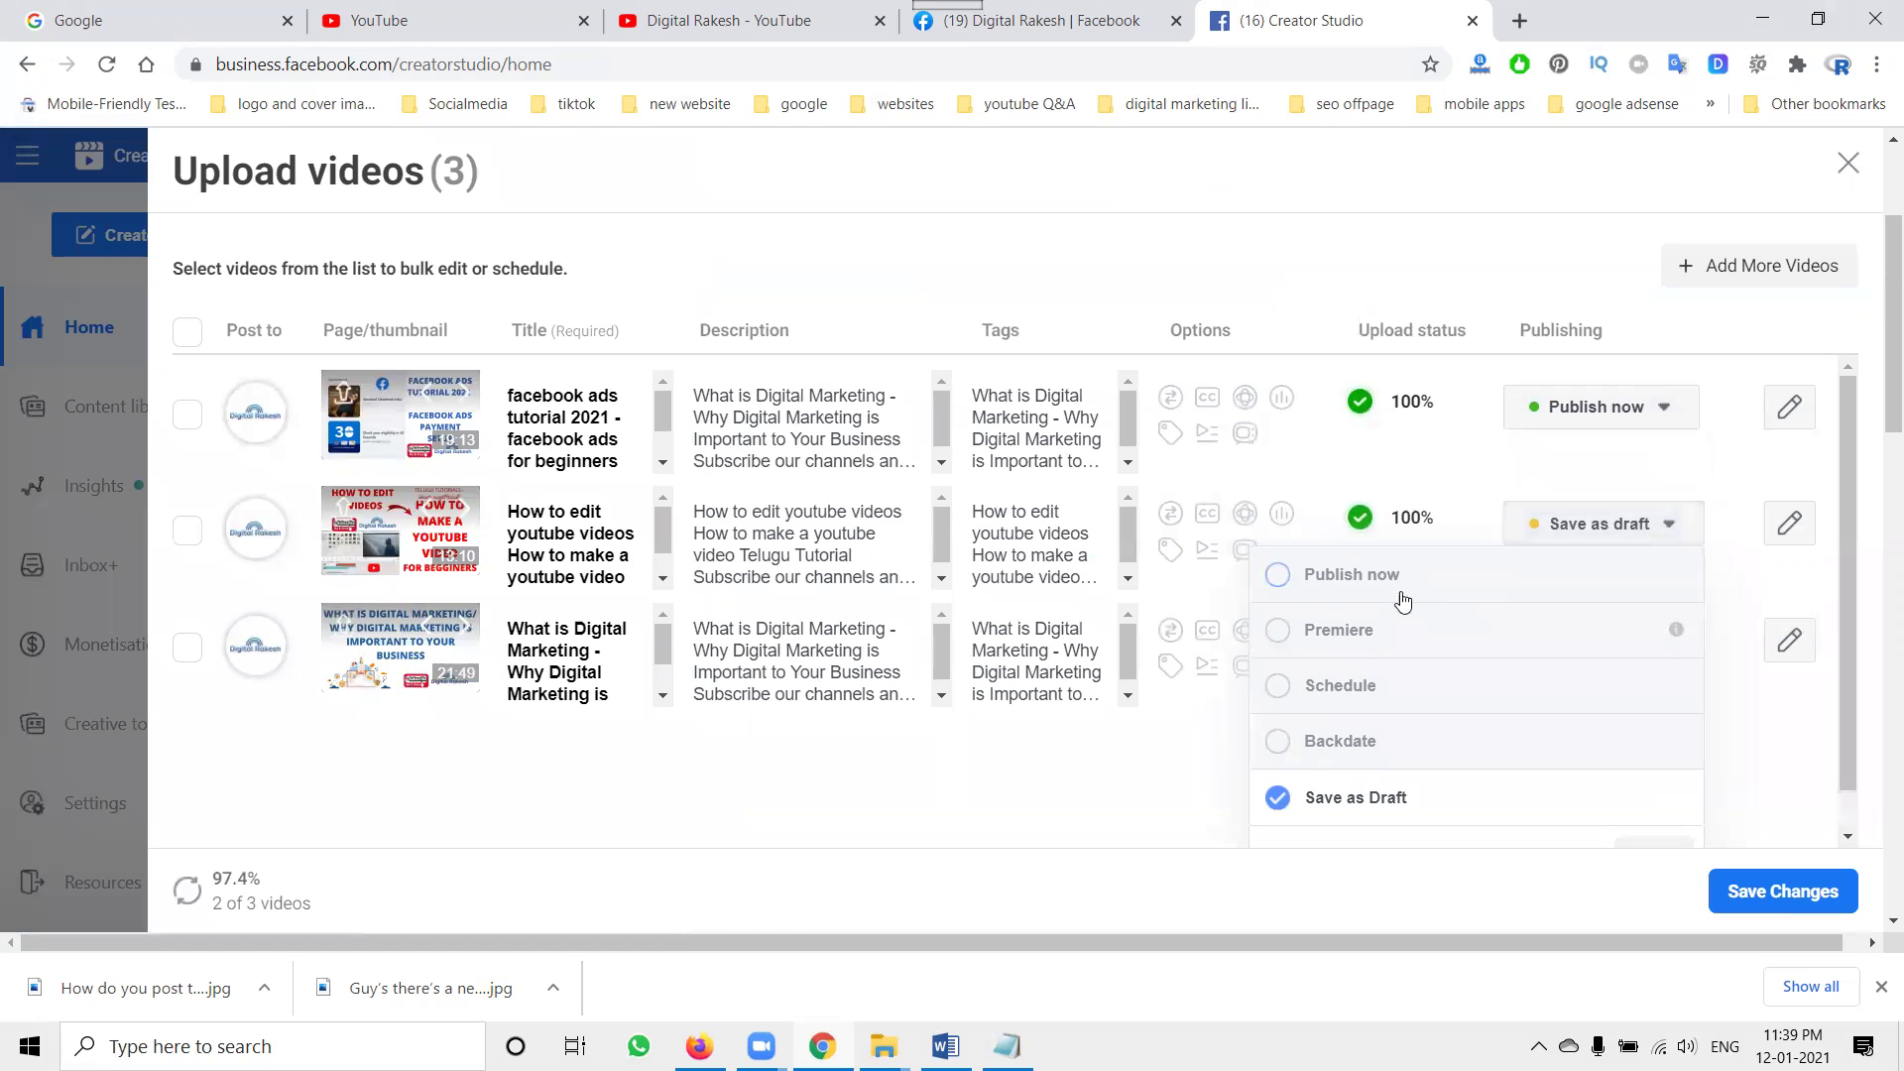
pyautogui.click(1381, 633)
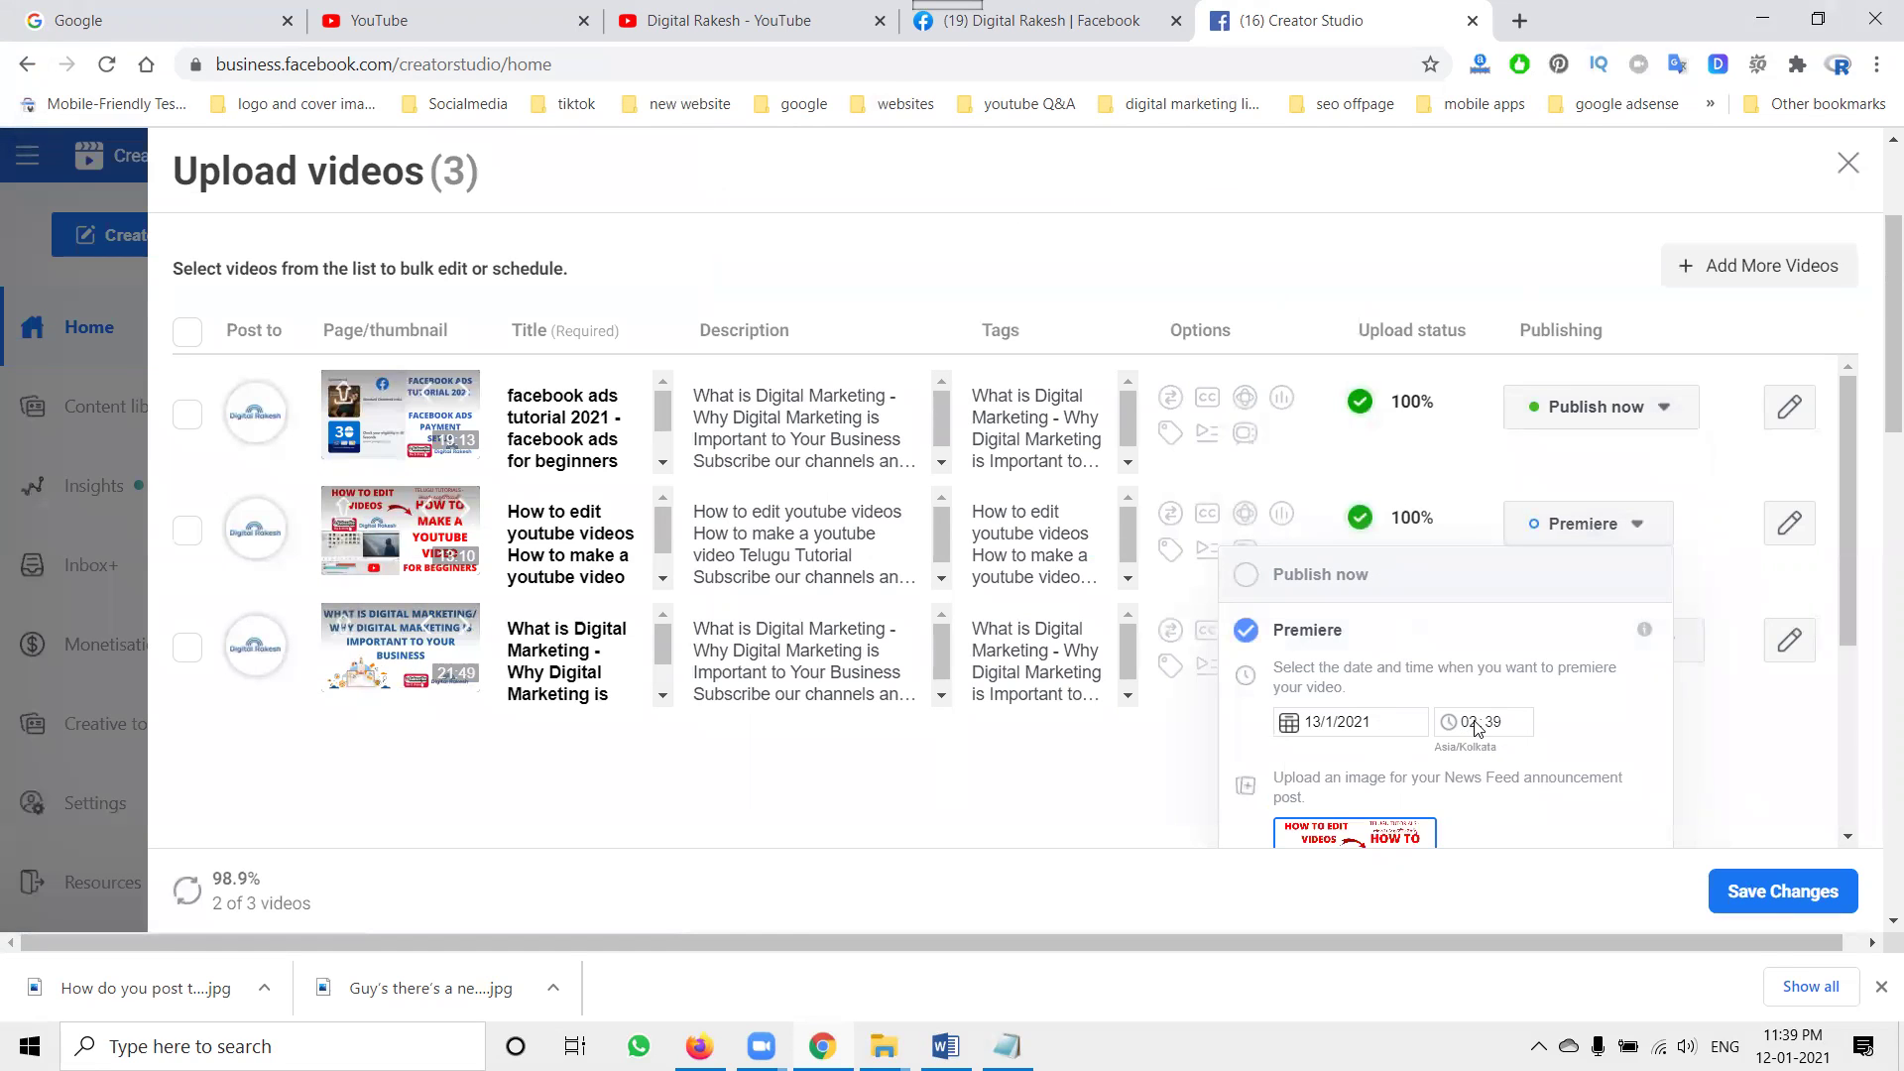
pyautogui.click(1359, 724)
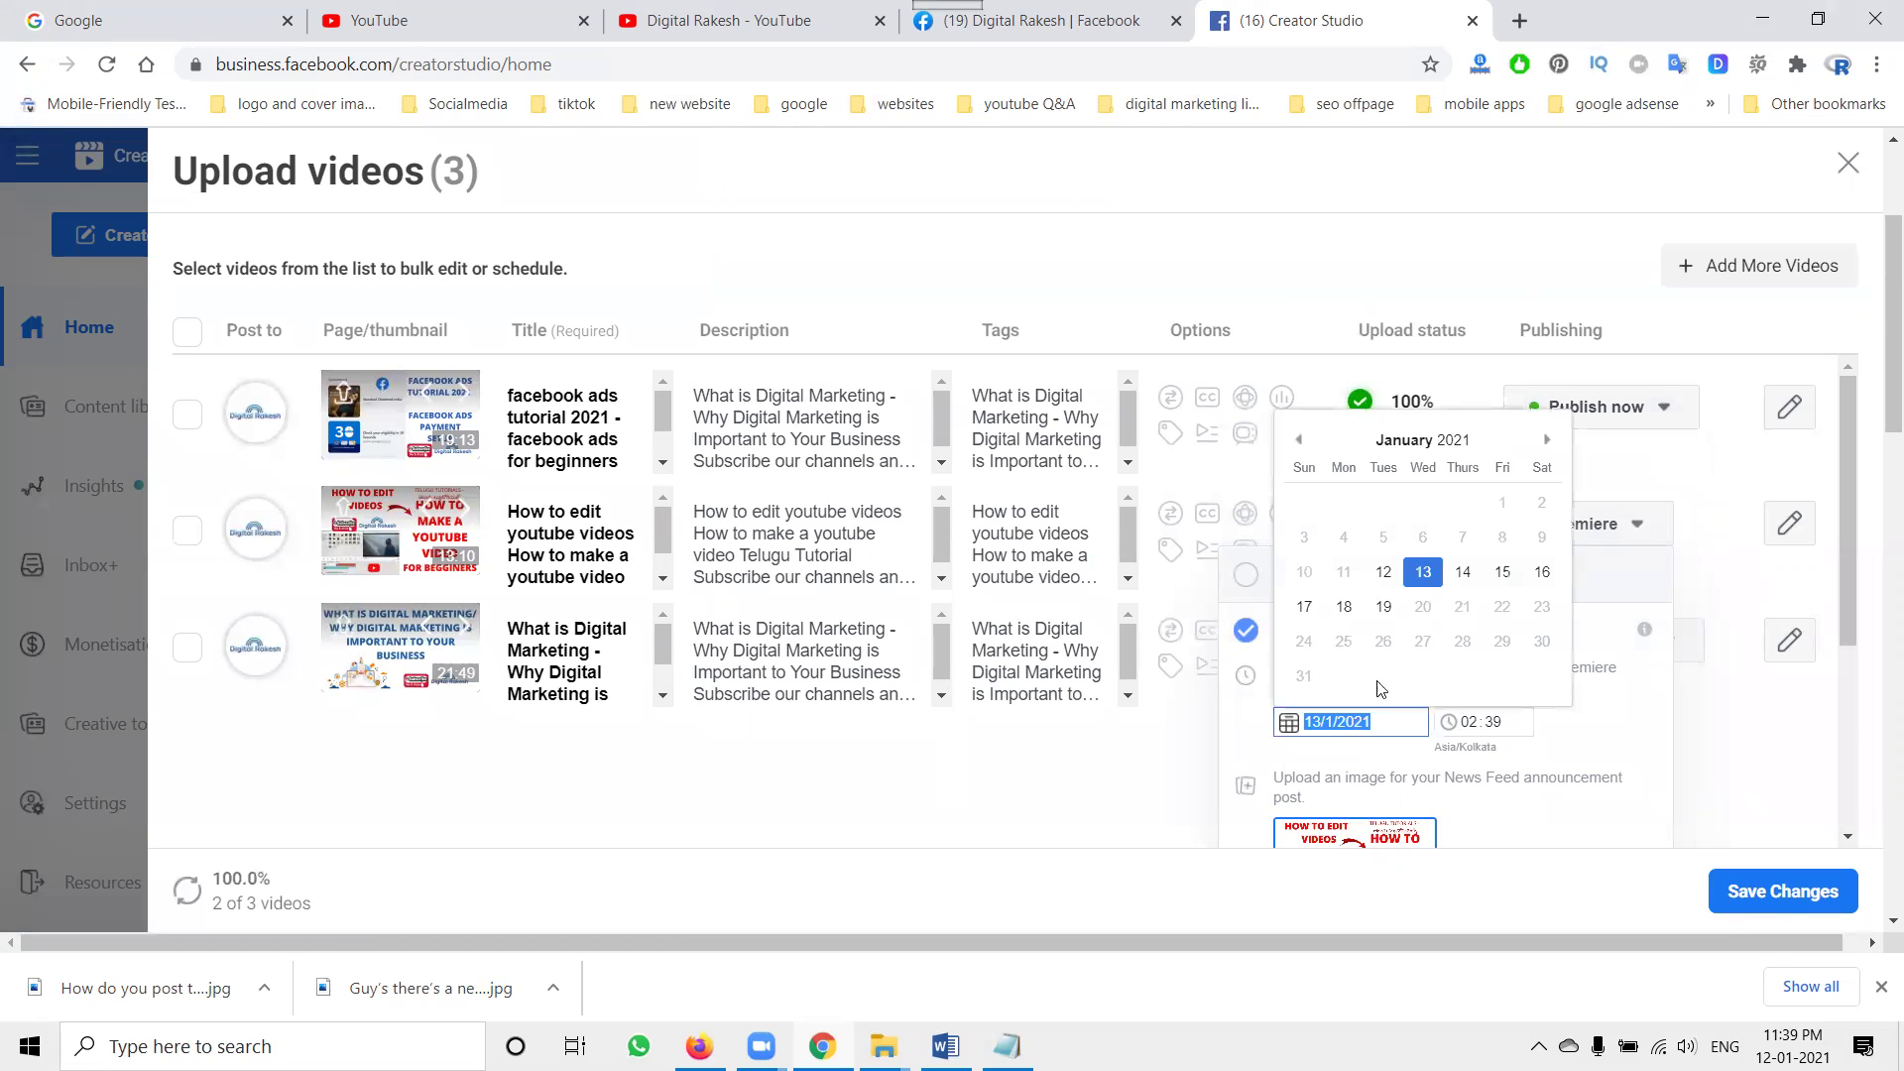
pyautogui.click(1384, 573)
pyautogui.click(1471, 725)
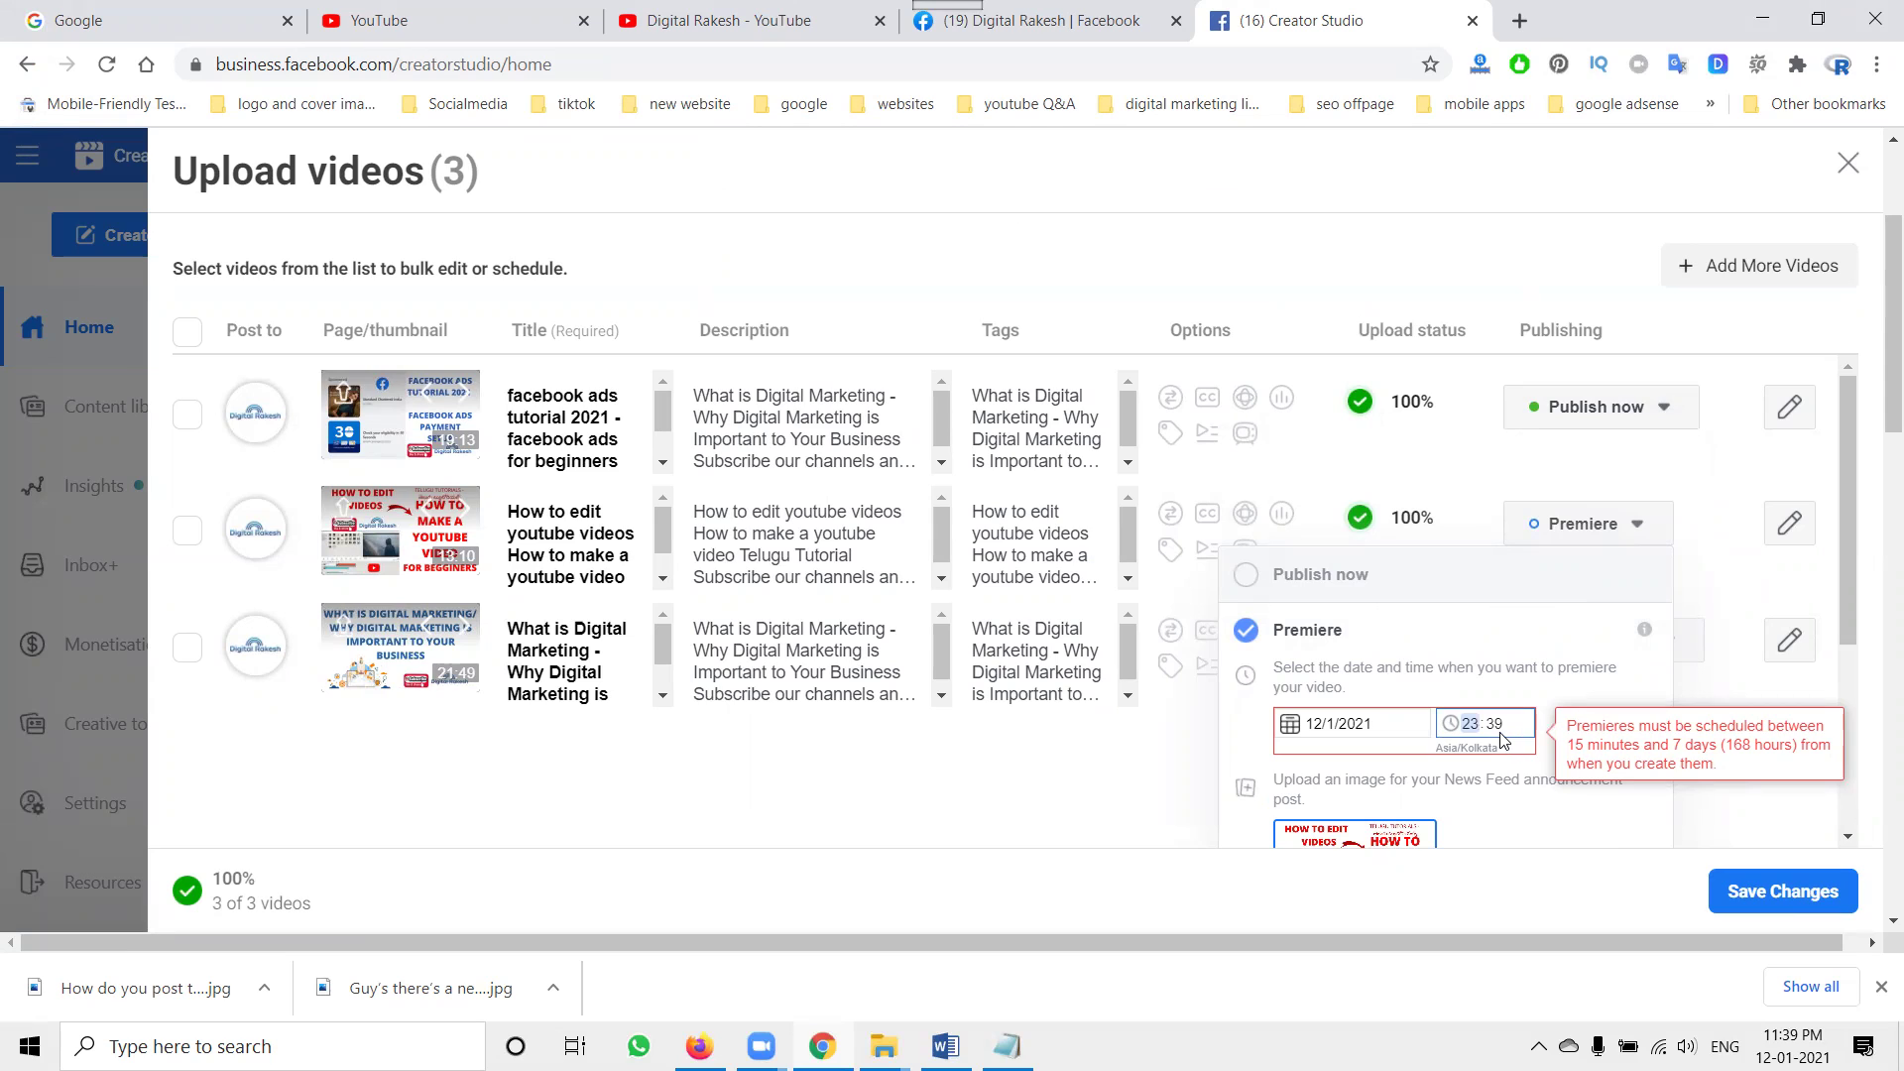
pyautogui.click(1493, 731)
pyautogui.write('58')
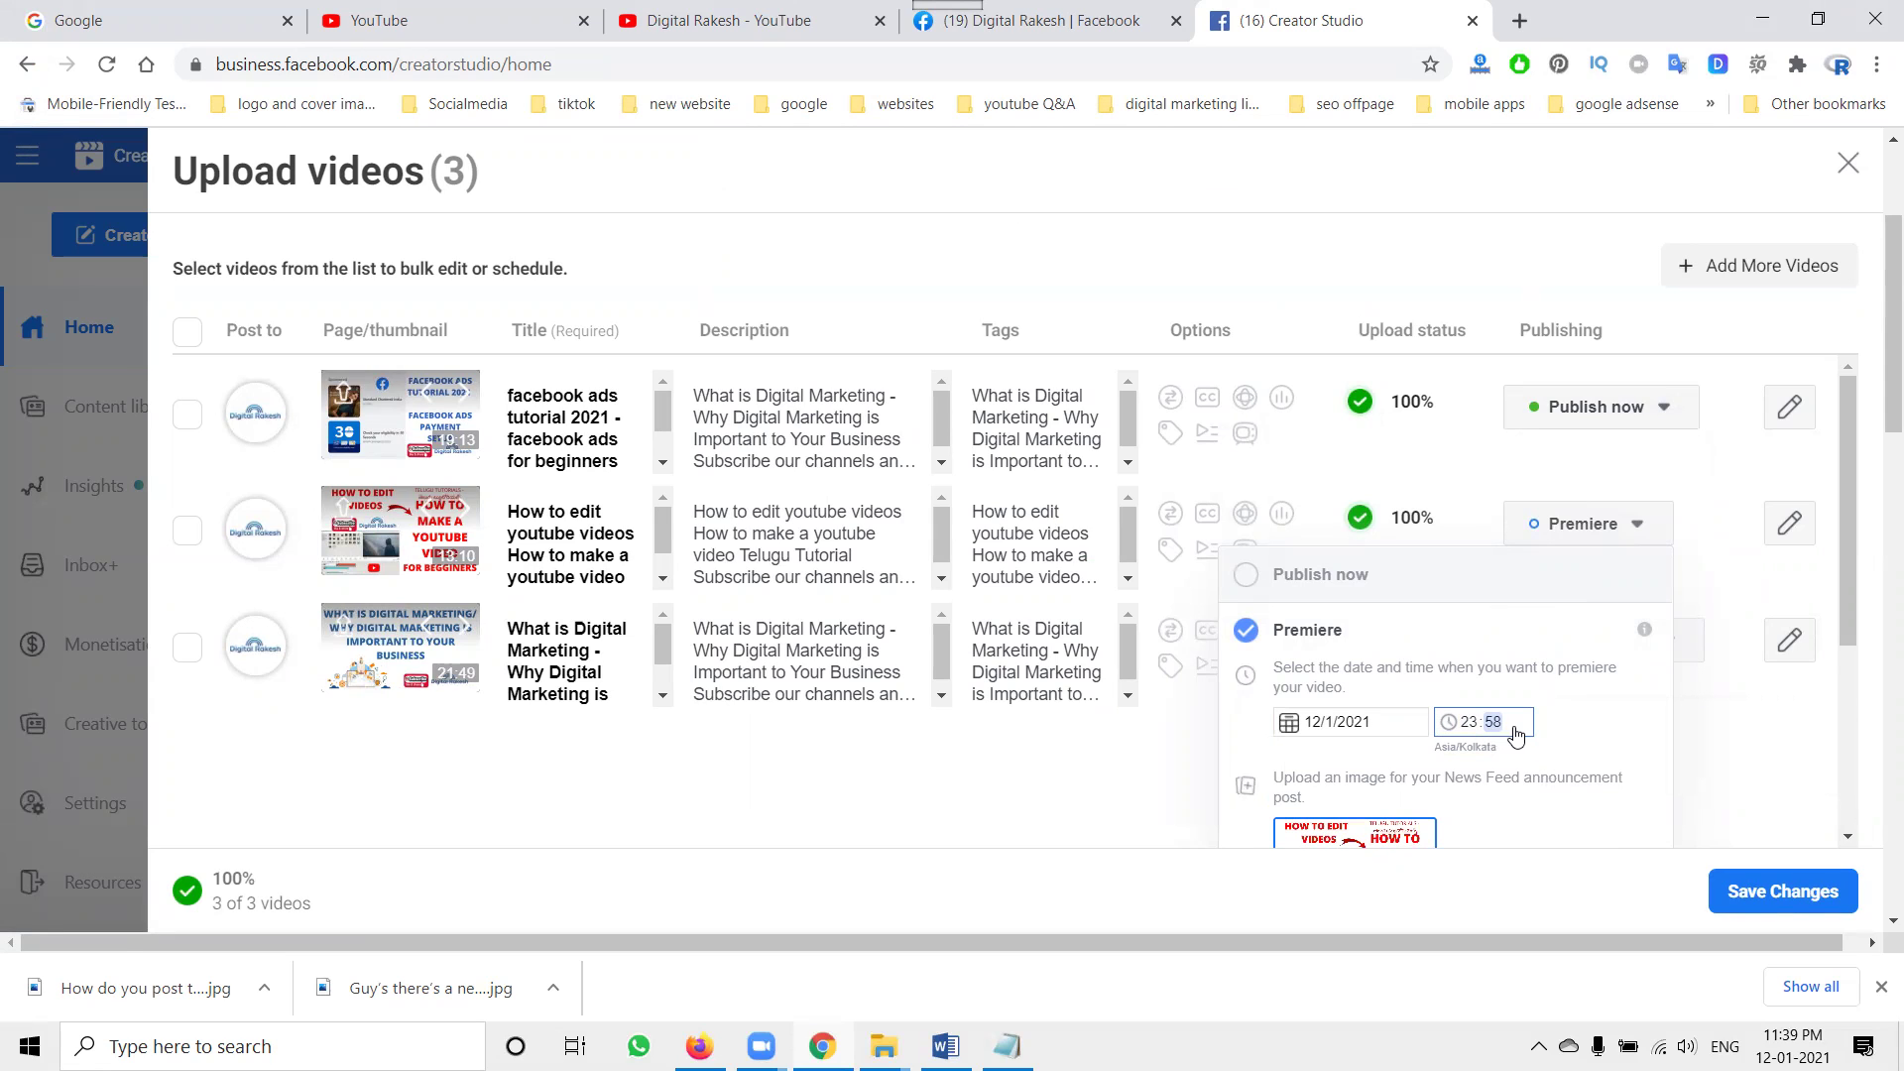
pyautogui.scroll(-1, 1656, 739)
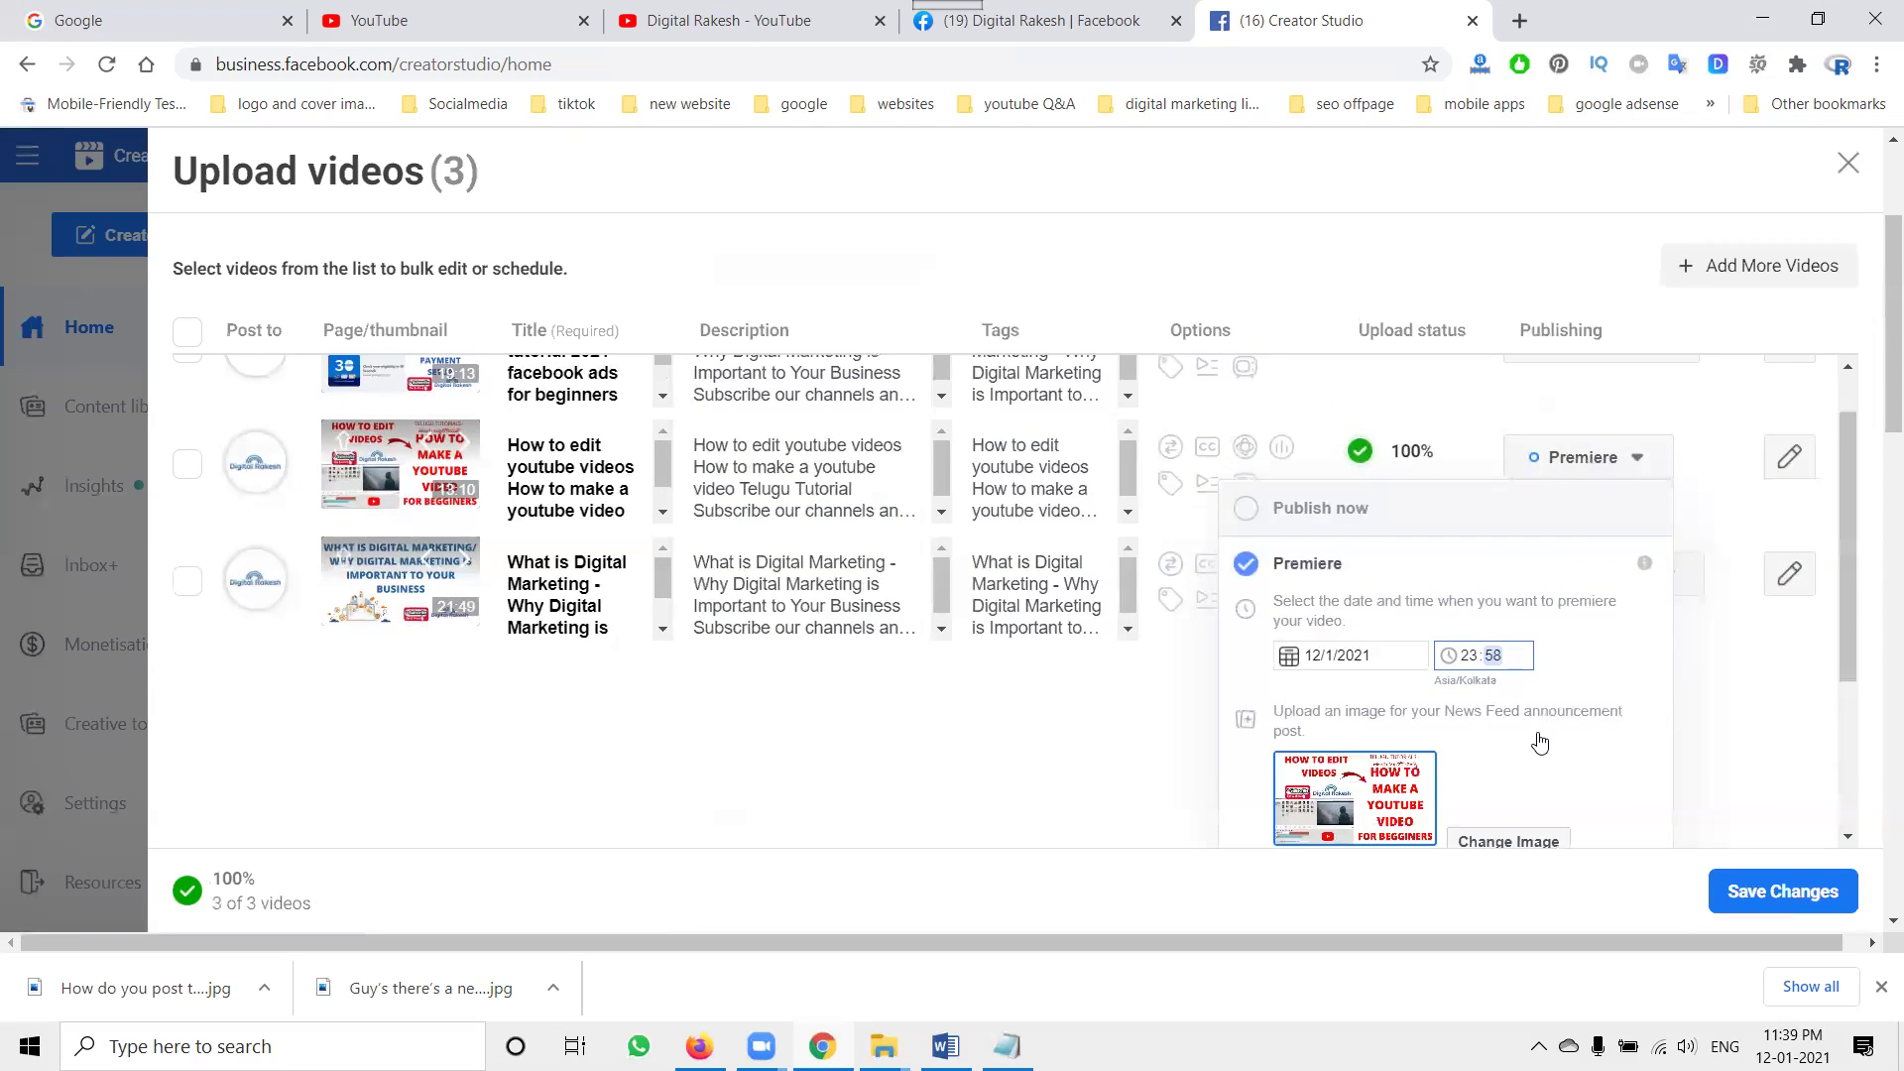
pyautogui.scroll(-1, 1540, 742)
pyautogui.click(1617, 811)
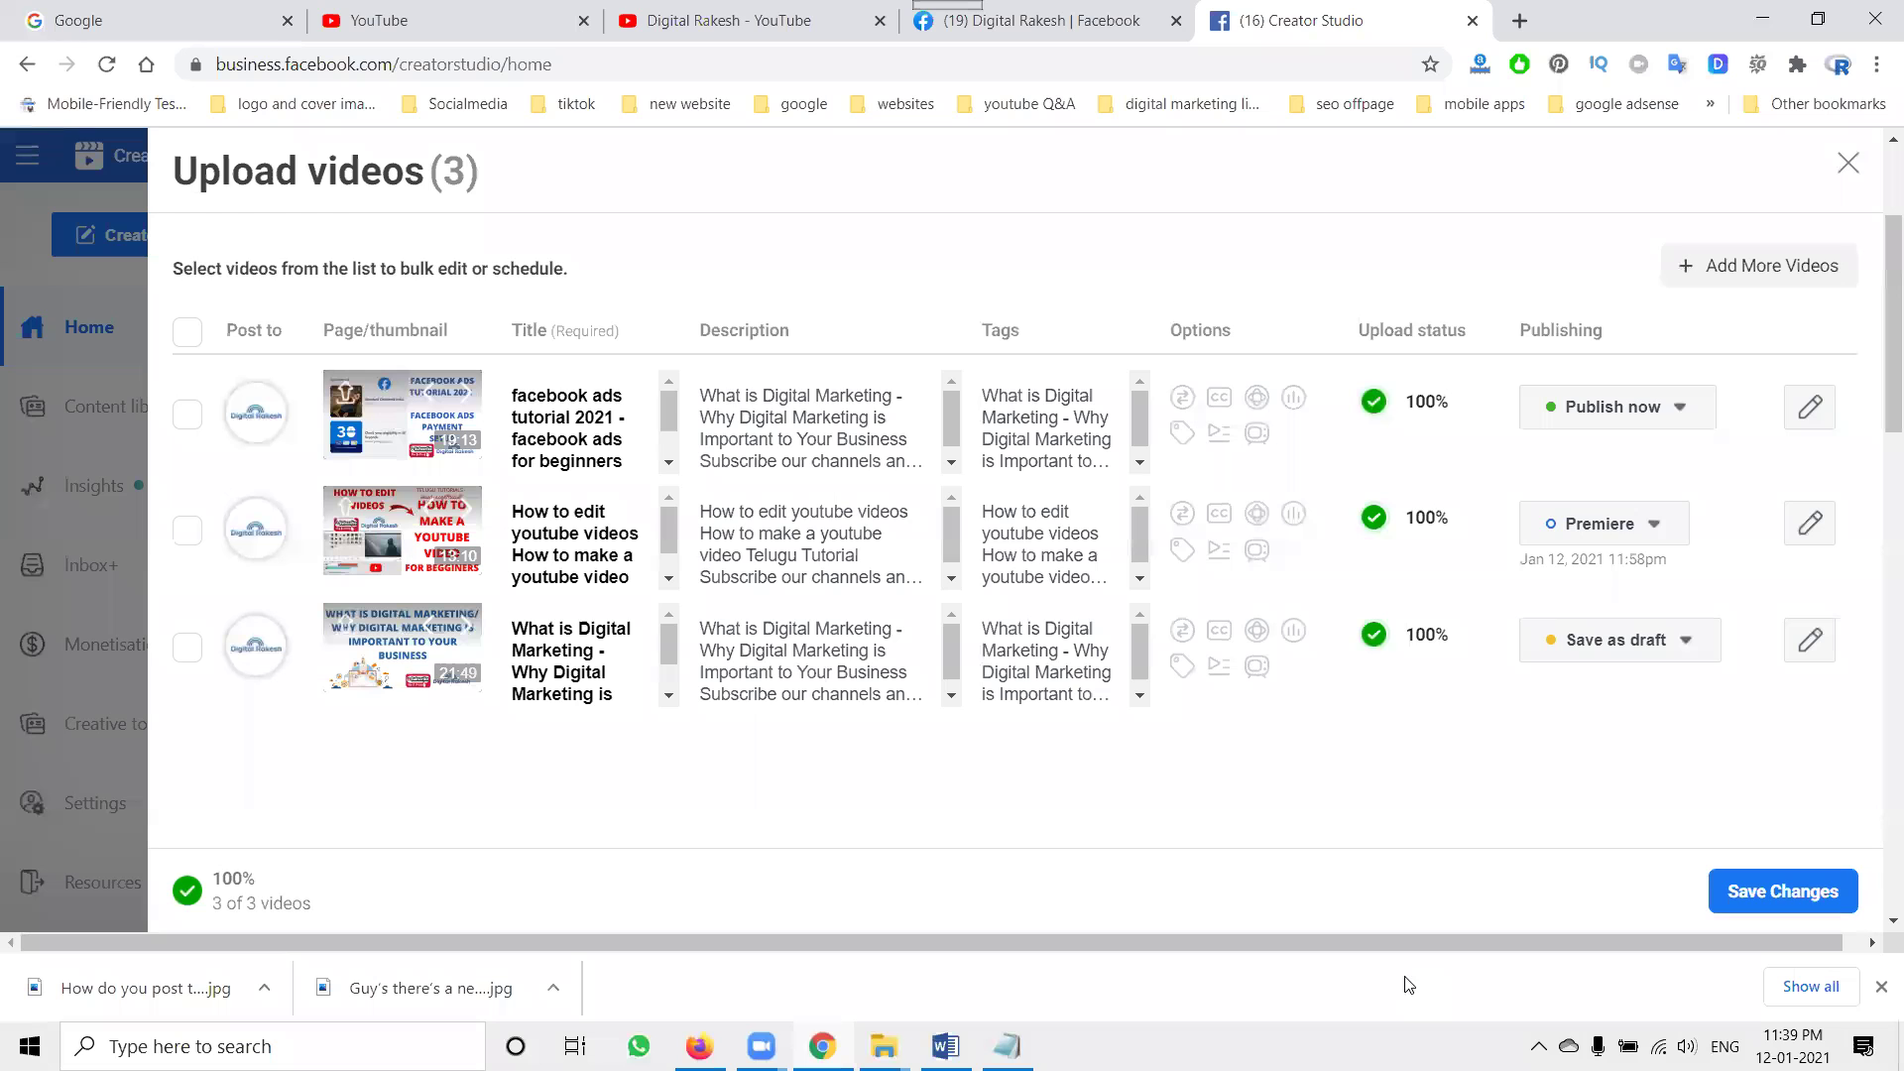
# Backdate the third video to 11 January 2021 and save the changes for all three uploaded videos
pyautogui.click(1592, 650)
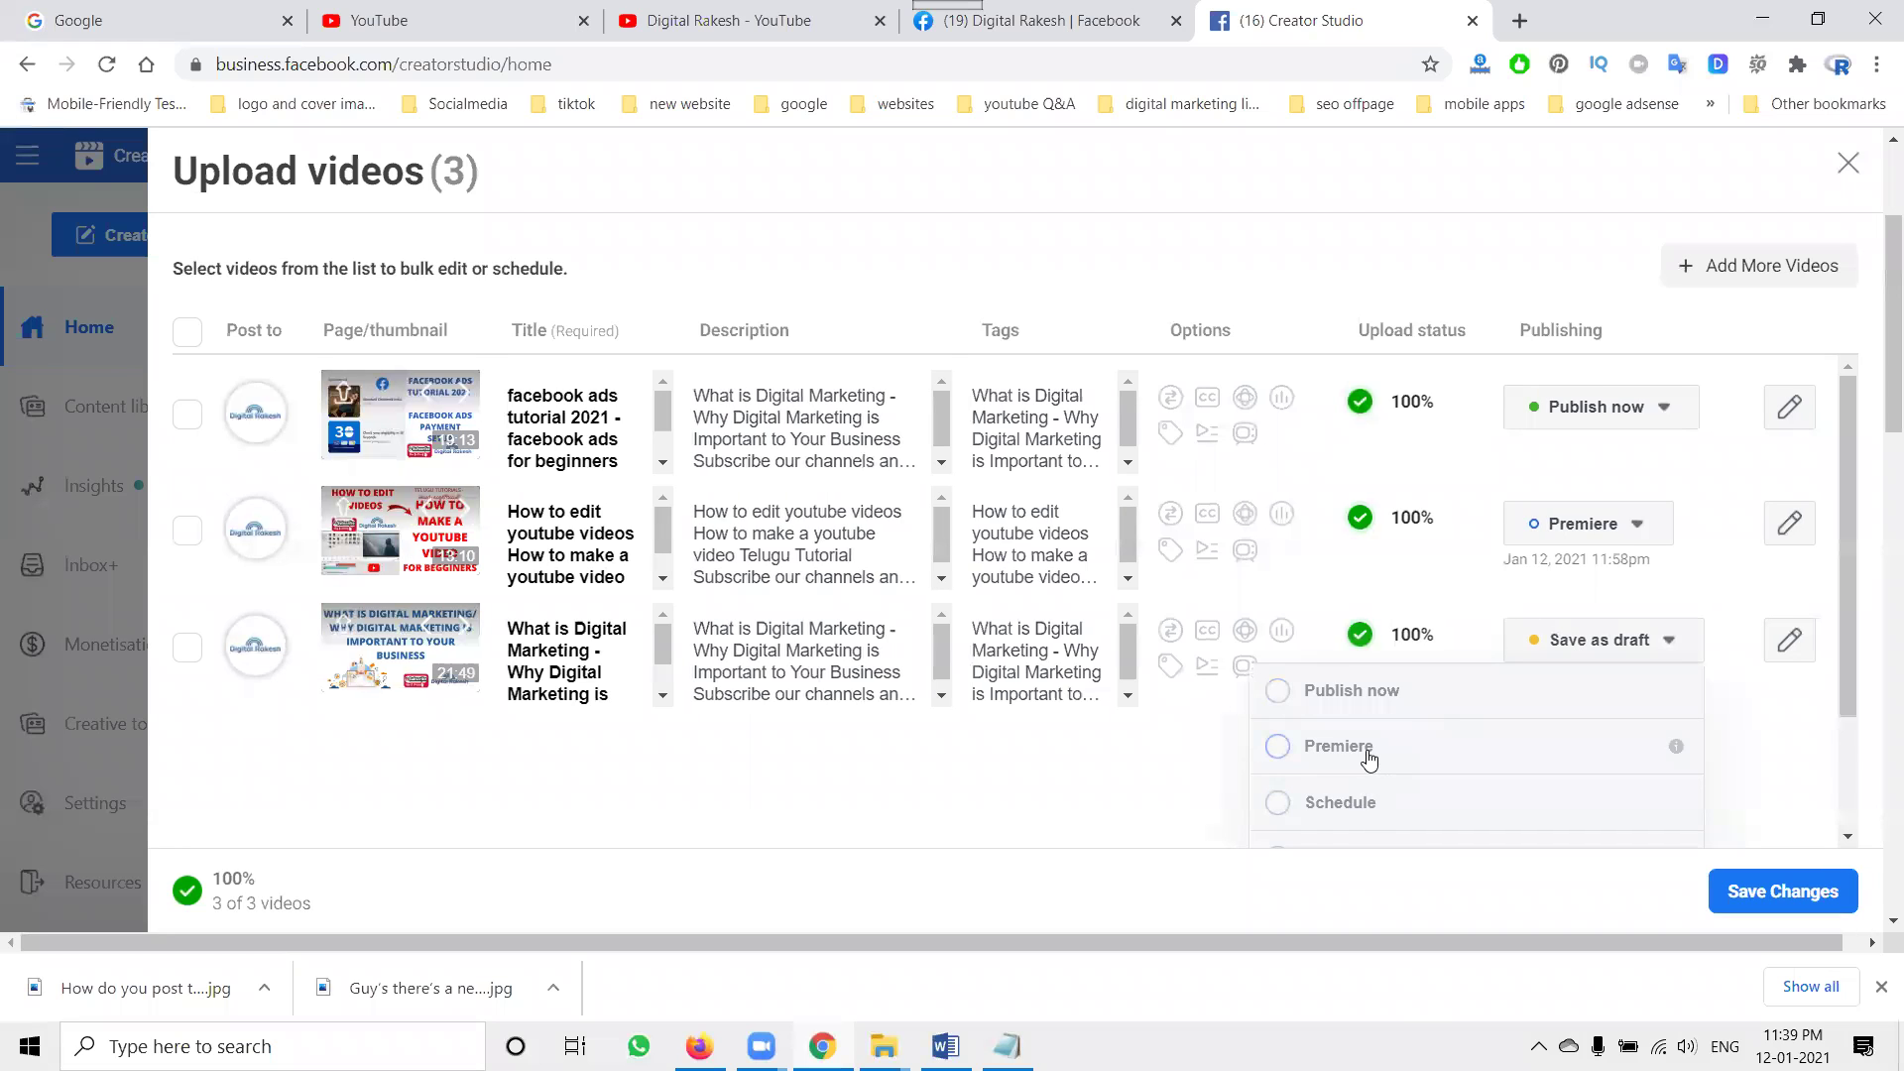
pyautogui.scroll(-2, 1370, 759)
pyautogui.click(1359, 752)
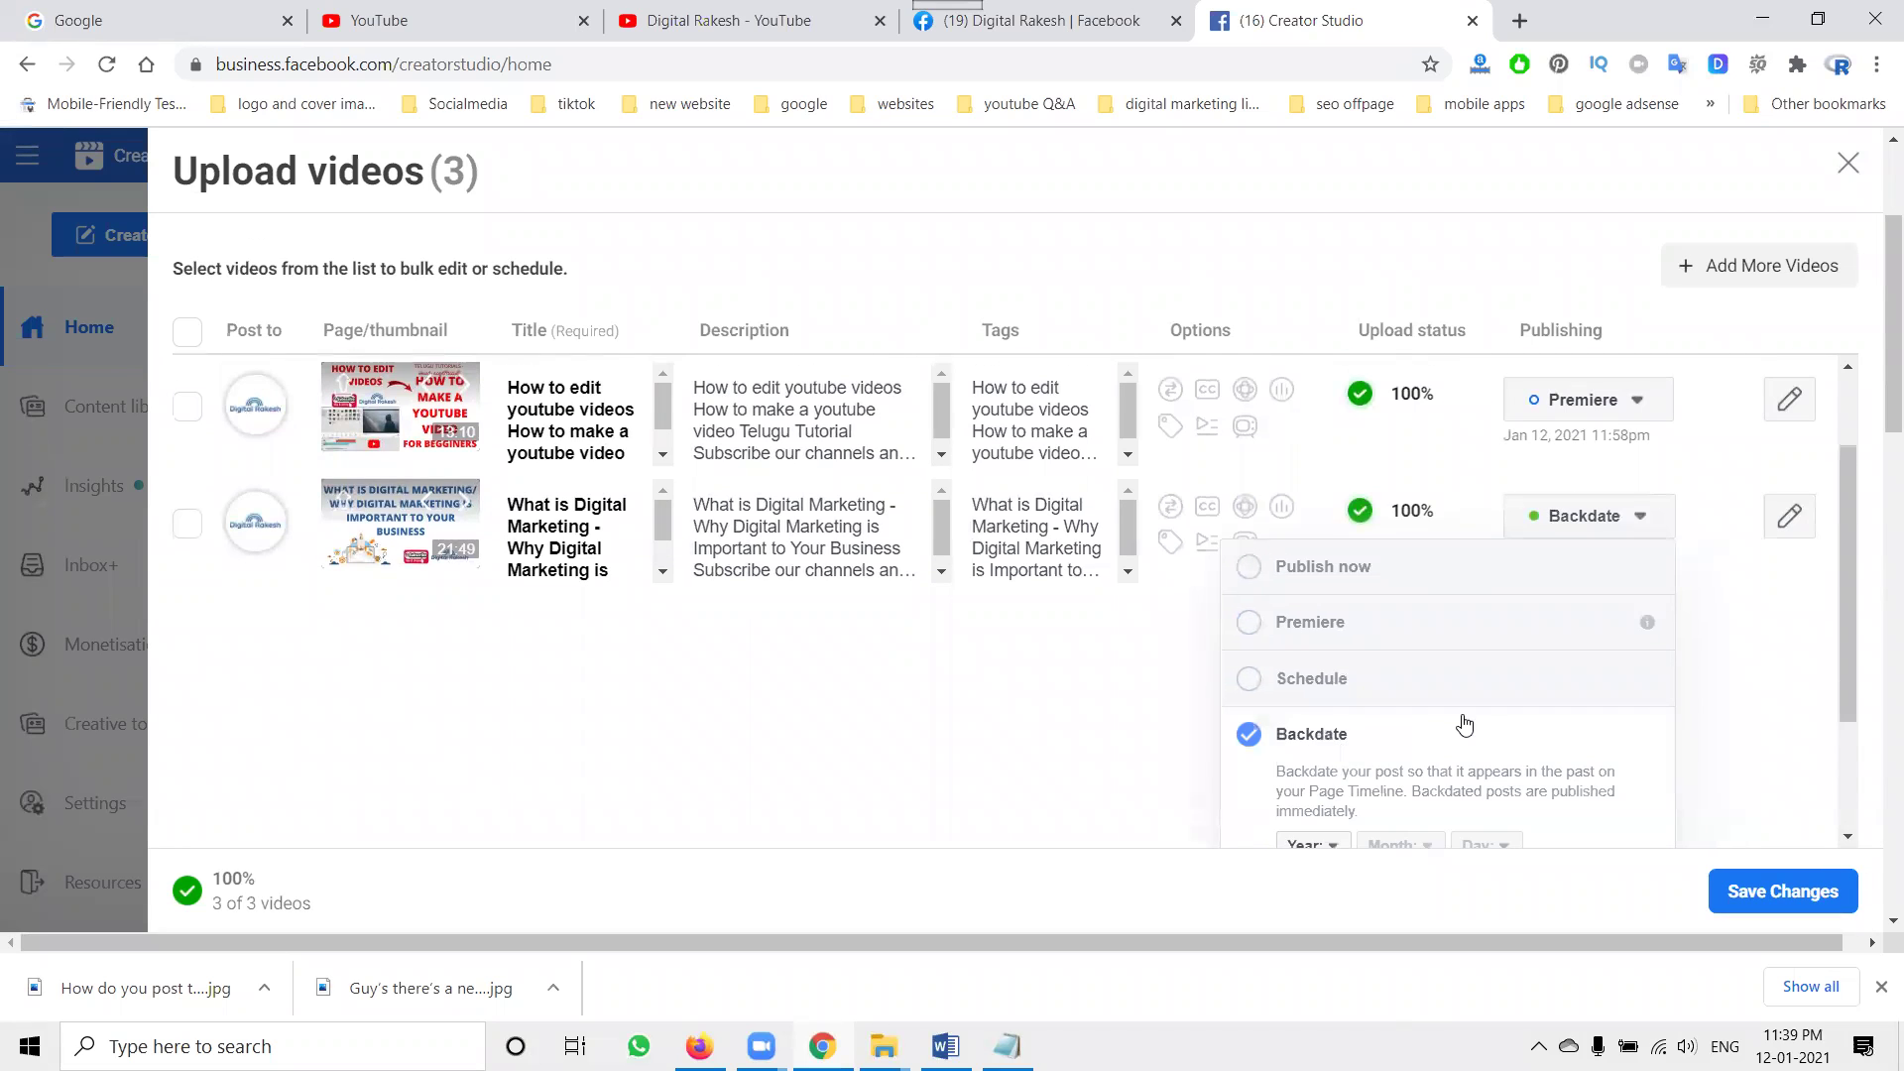
pyautogui.scroll(-2, 1465, 724)
pyautogui.click(1312, 672)
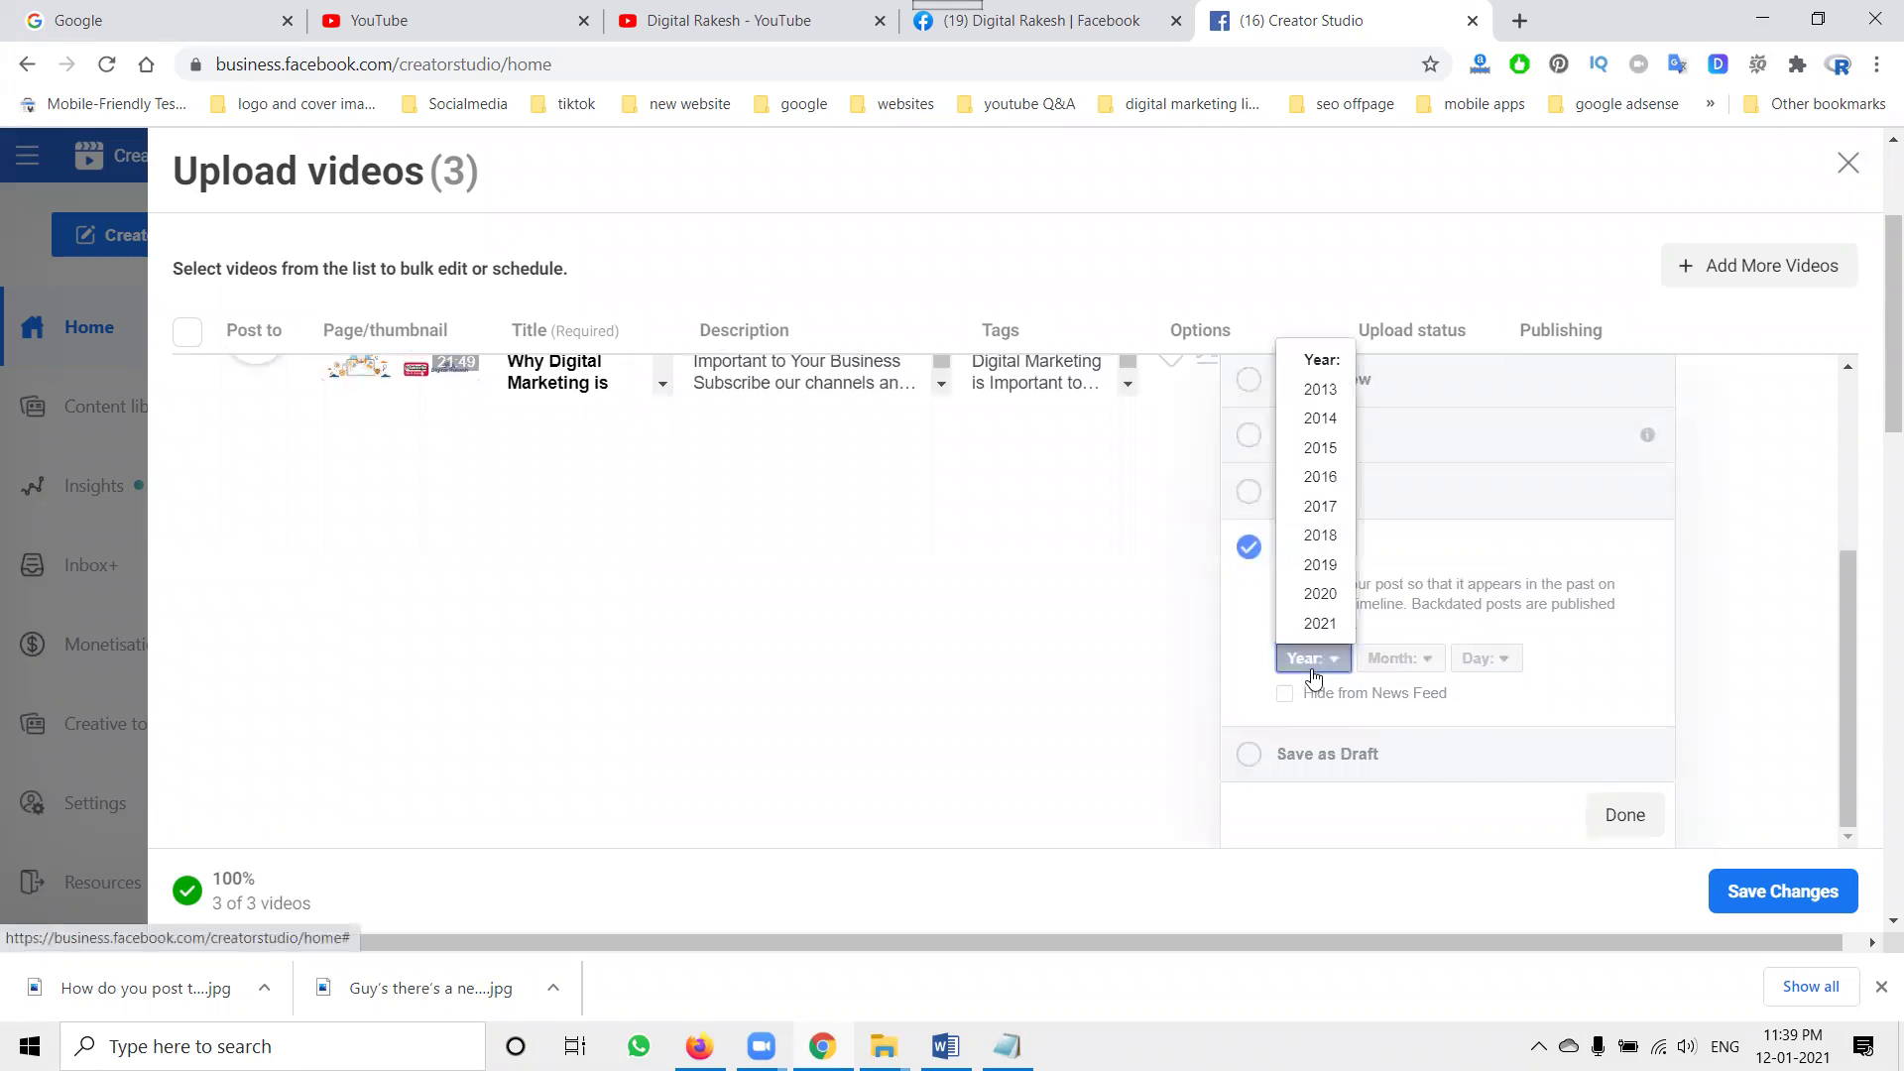
pyautogui.click(1316, 624)
pyautogui.click(1379, 662)
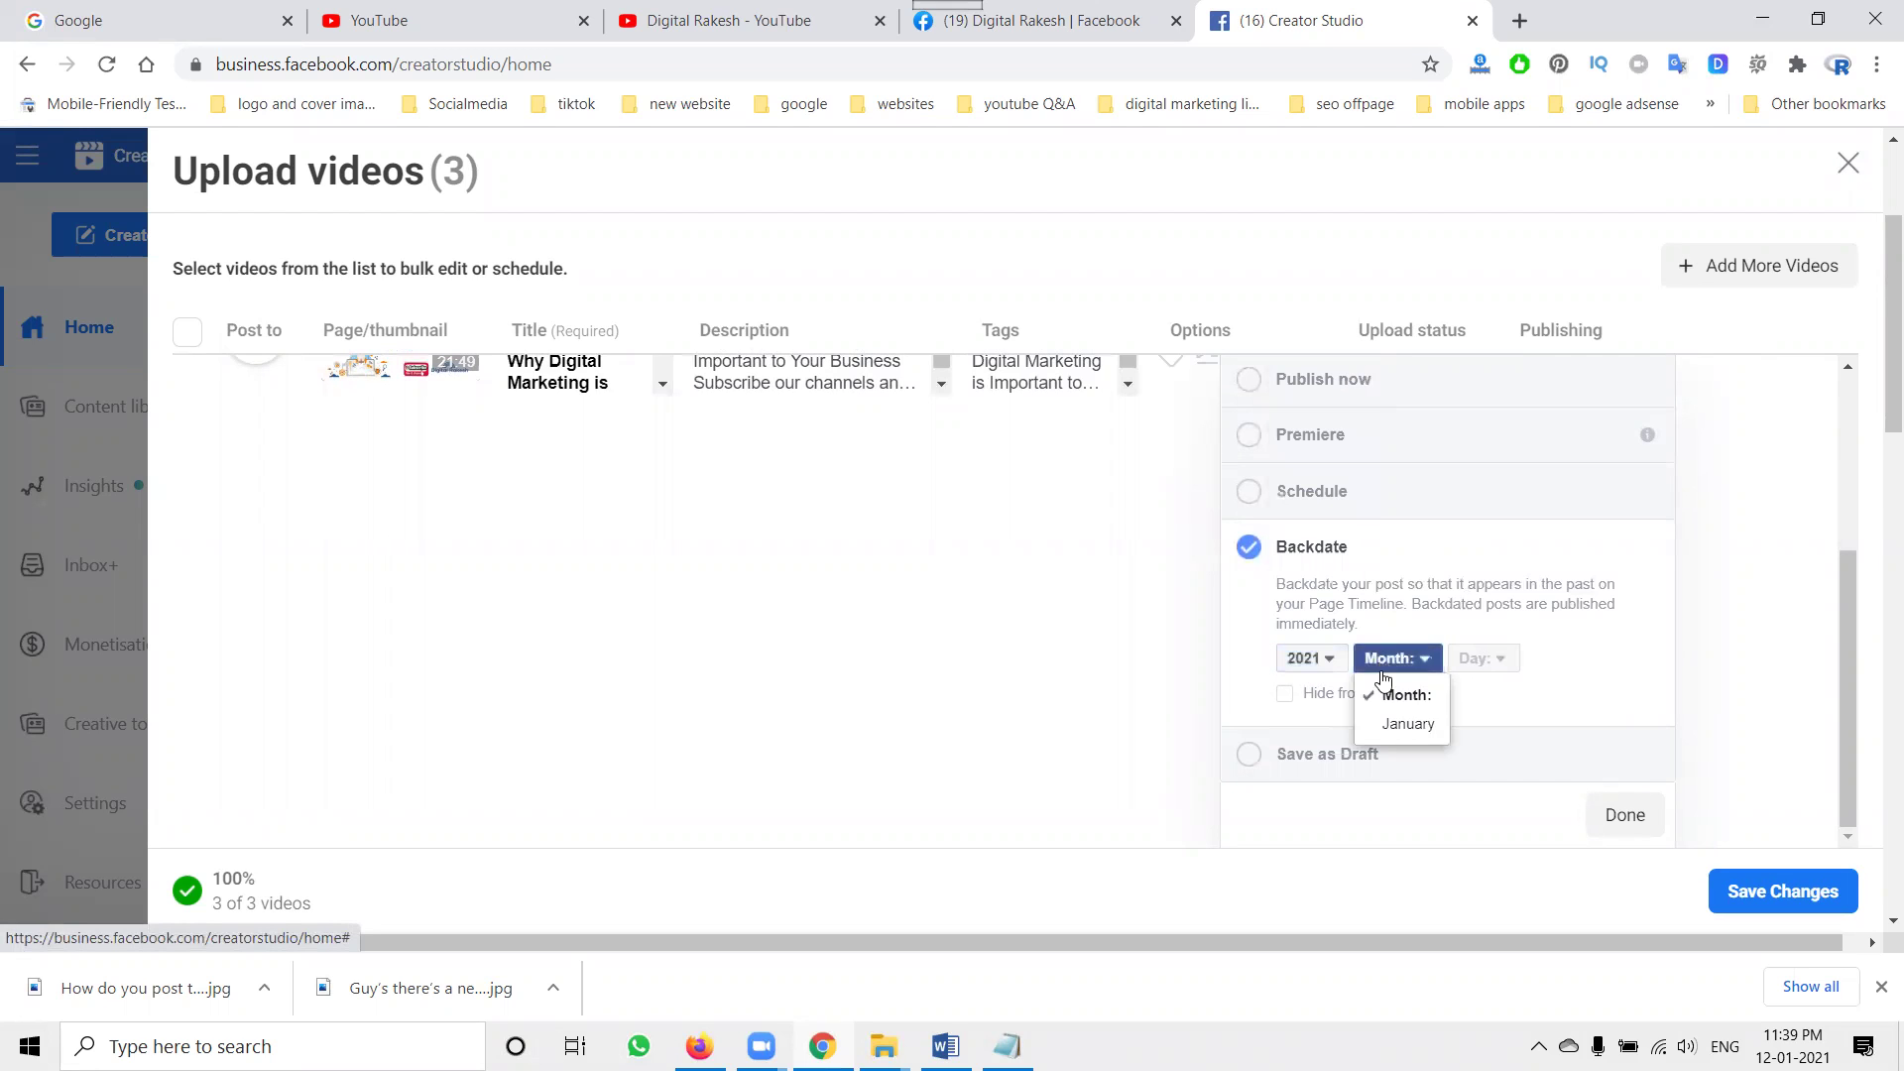
pyautogui.click(1402, 724)
pyautogui.click(1485, 658)
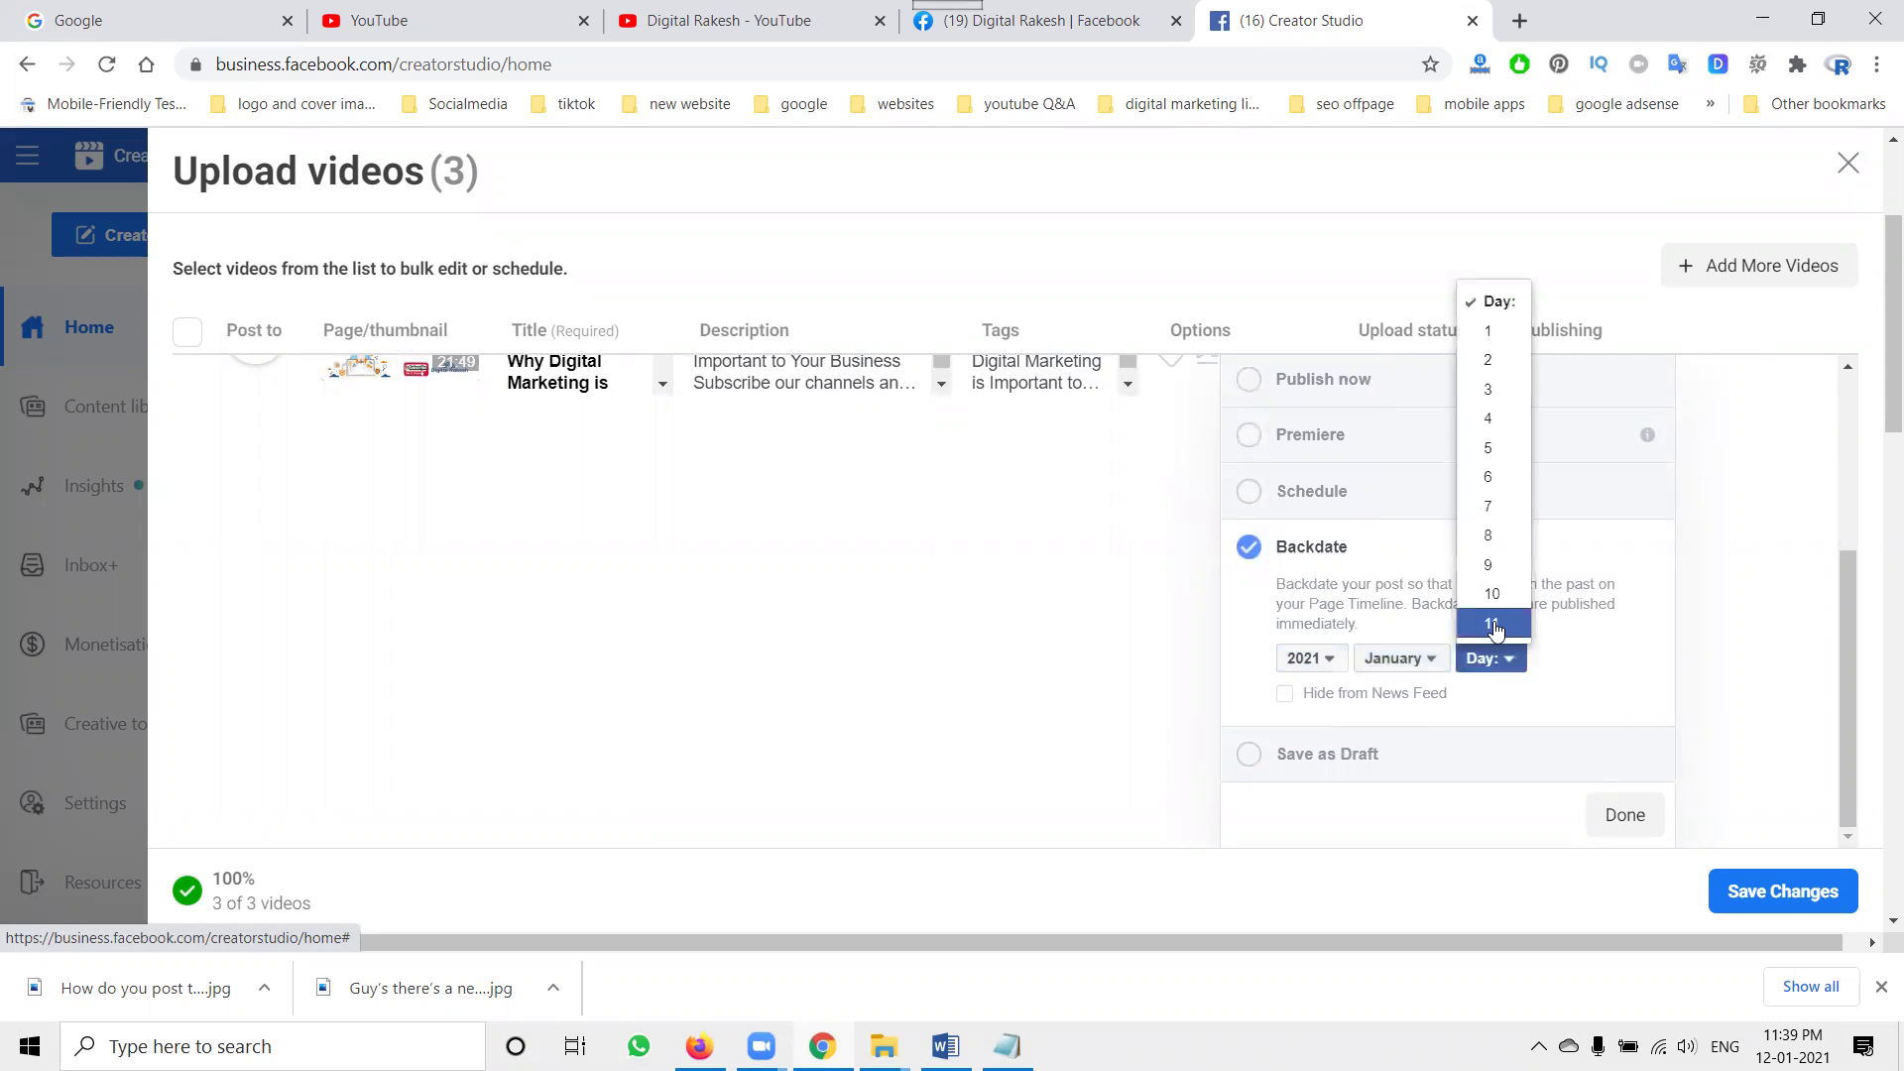
pyautogui.click(1494, 625)
pyautogui.click(1624, 814)
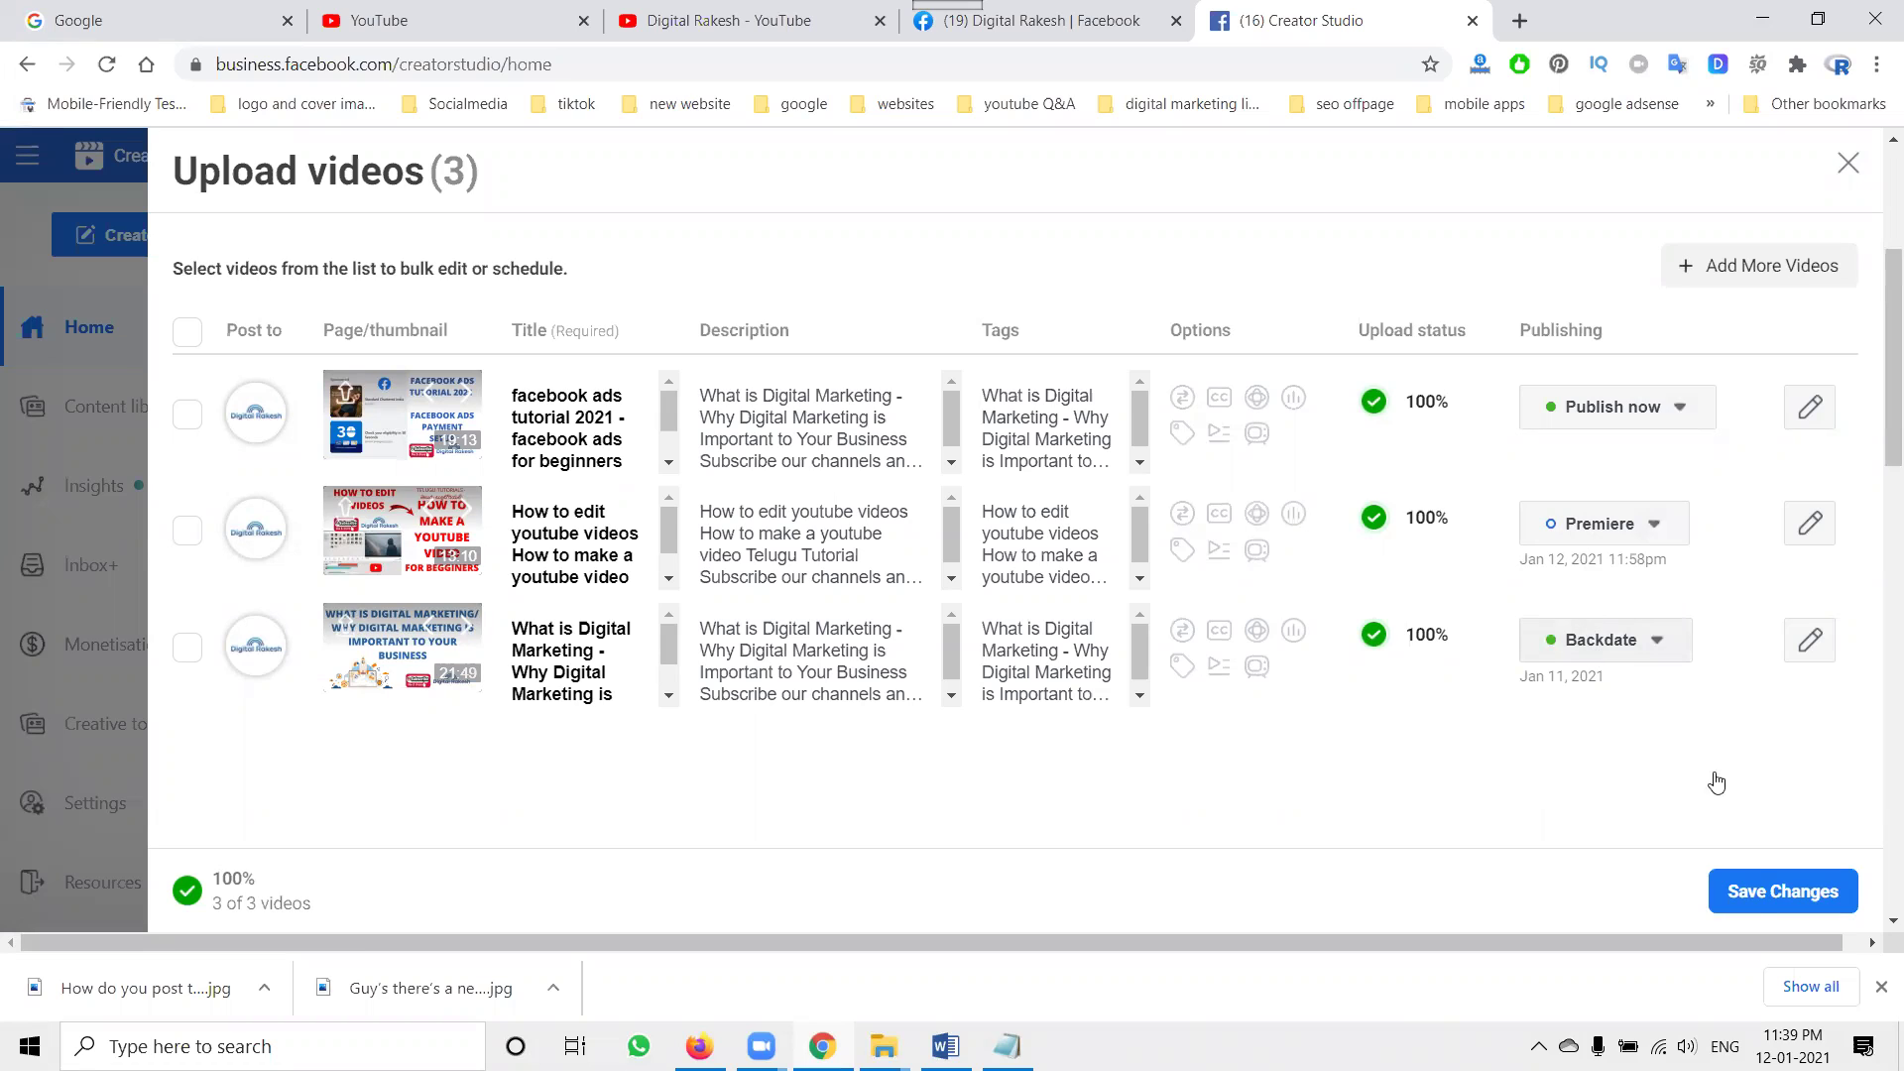
pyautogui.click(1757, 895)
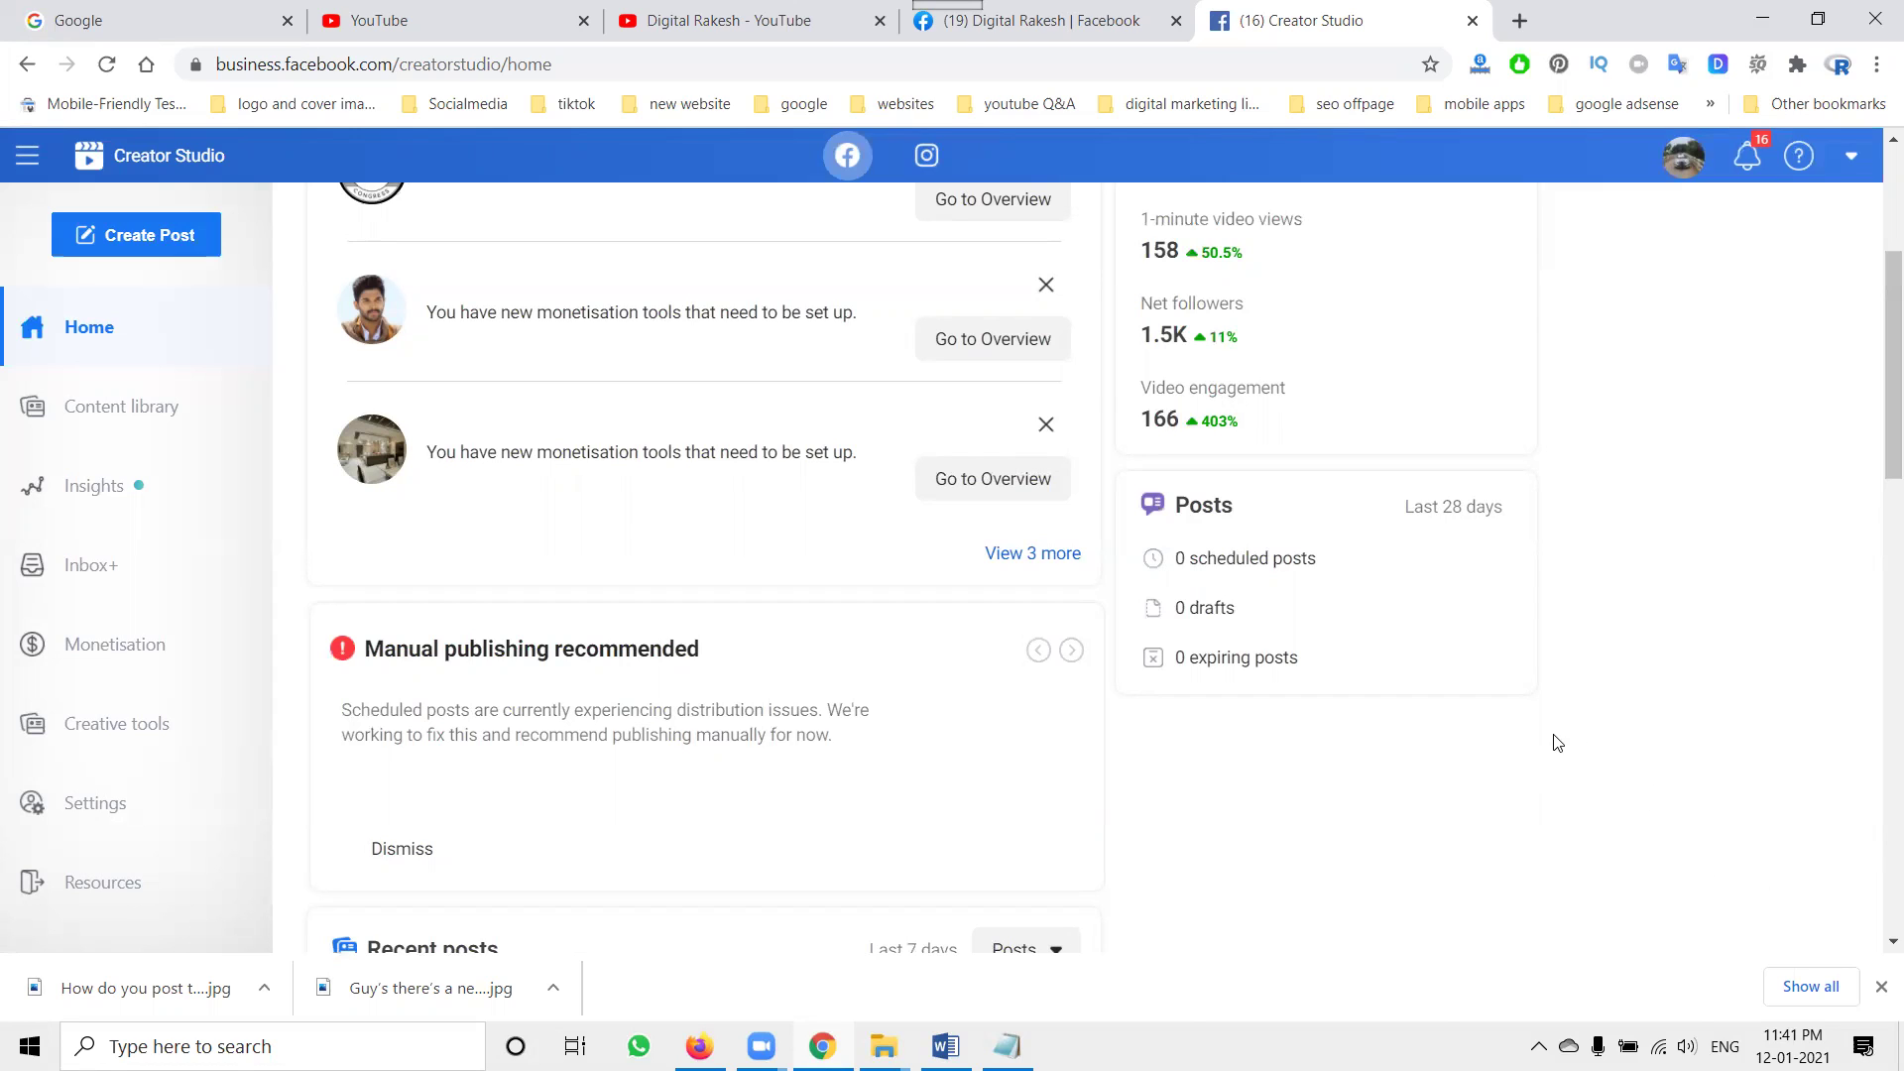
# Switch to the Digital Rakesh YouTube channel's videos page
pyautogui.click(747, 30)
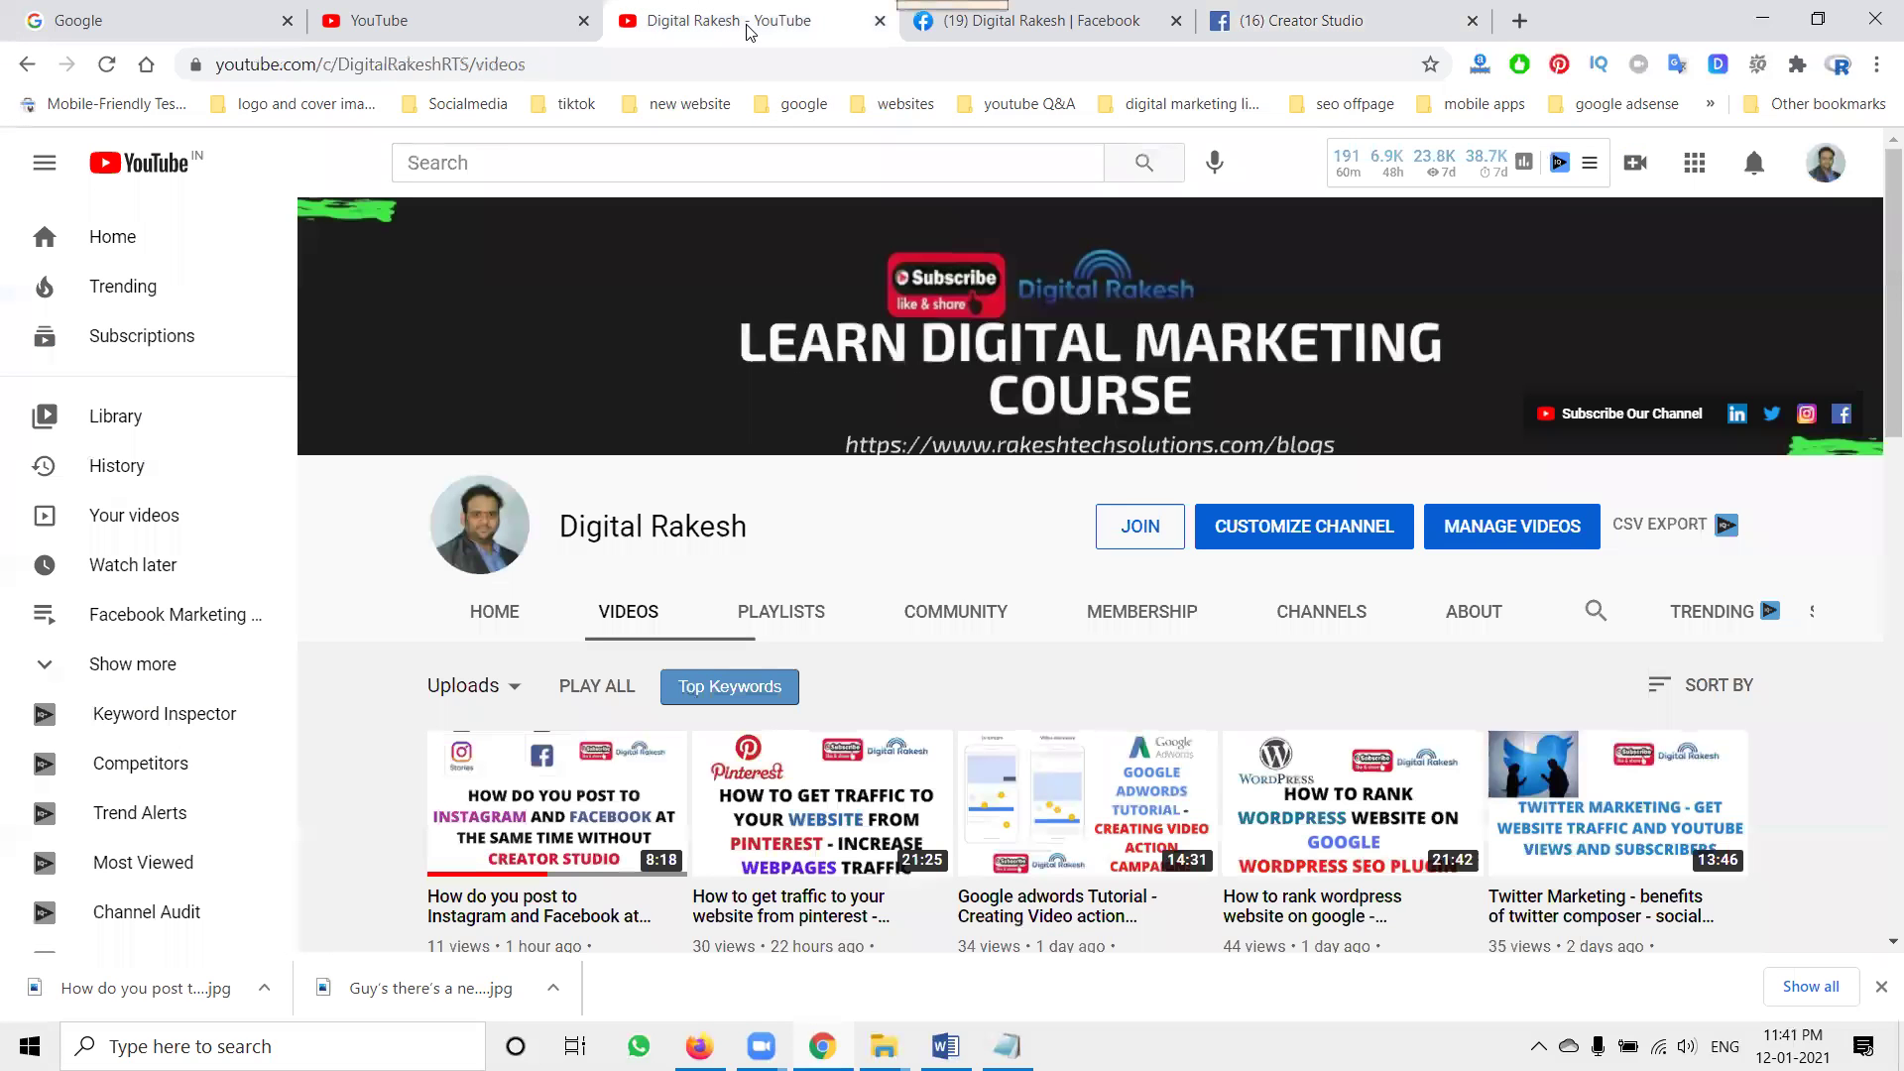